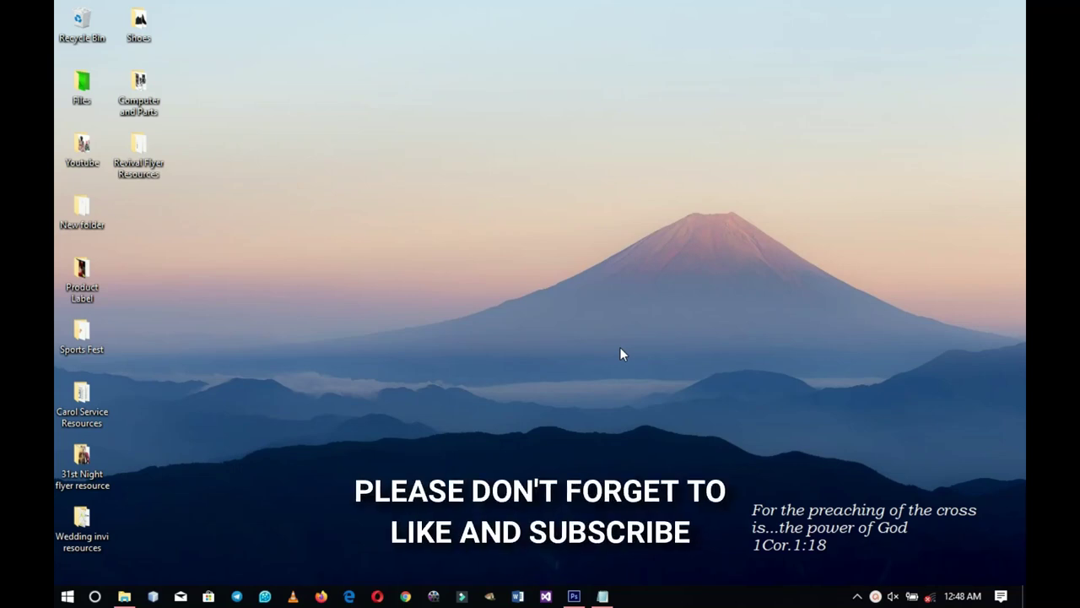
Look over the Revival Flyer Resources files in Explorer, then switch to Photoshop.
click(124, 596)
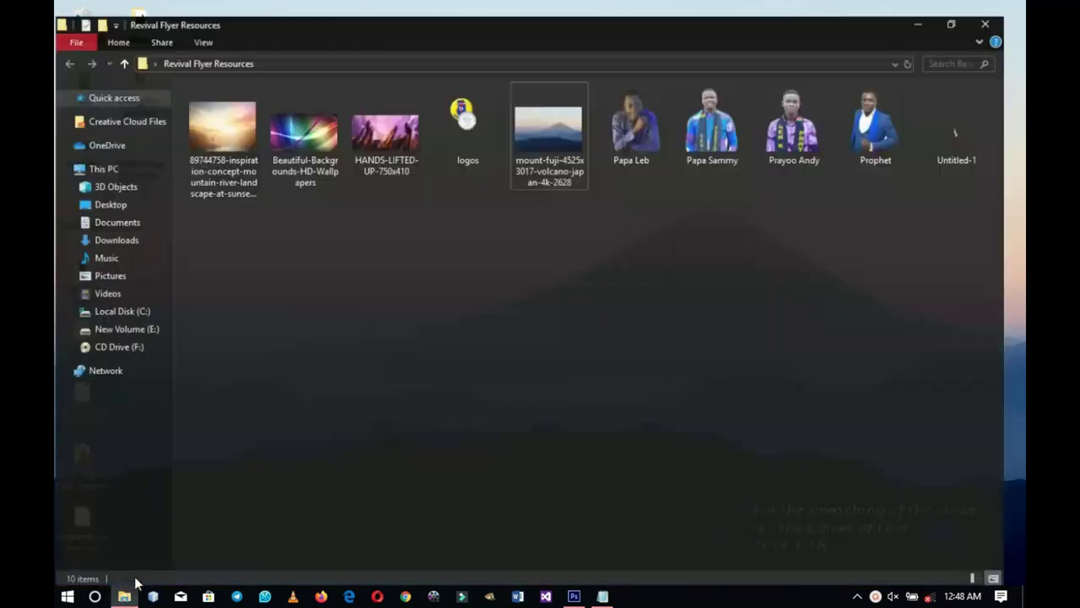
drag(999, 282, 242, 143)
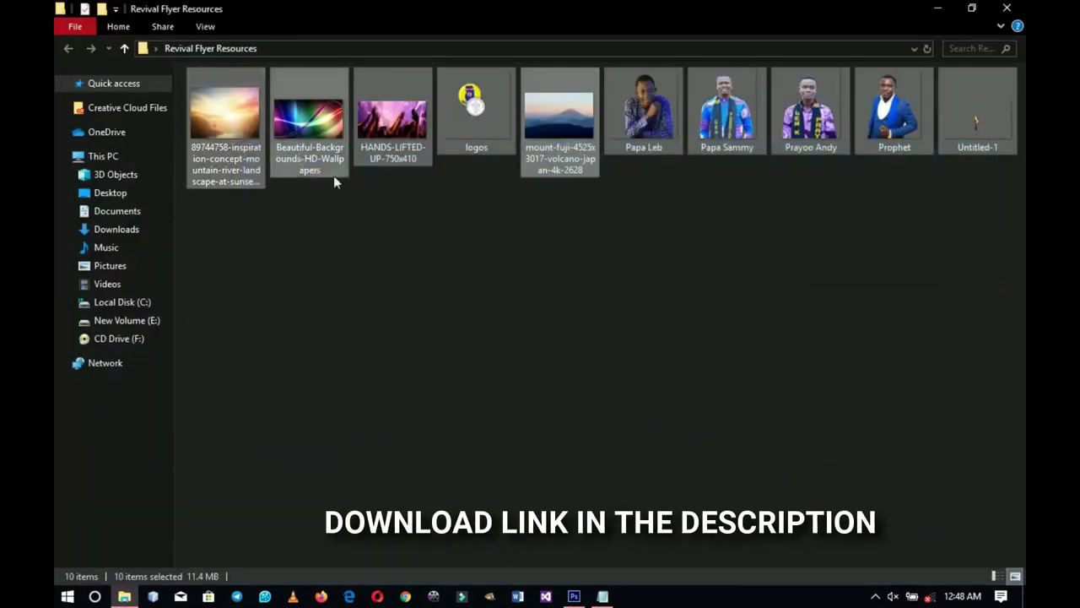
click(477, 244)
key(alt+Tab)
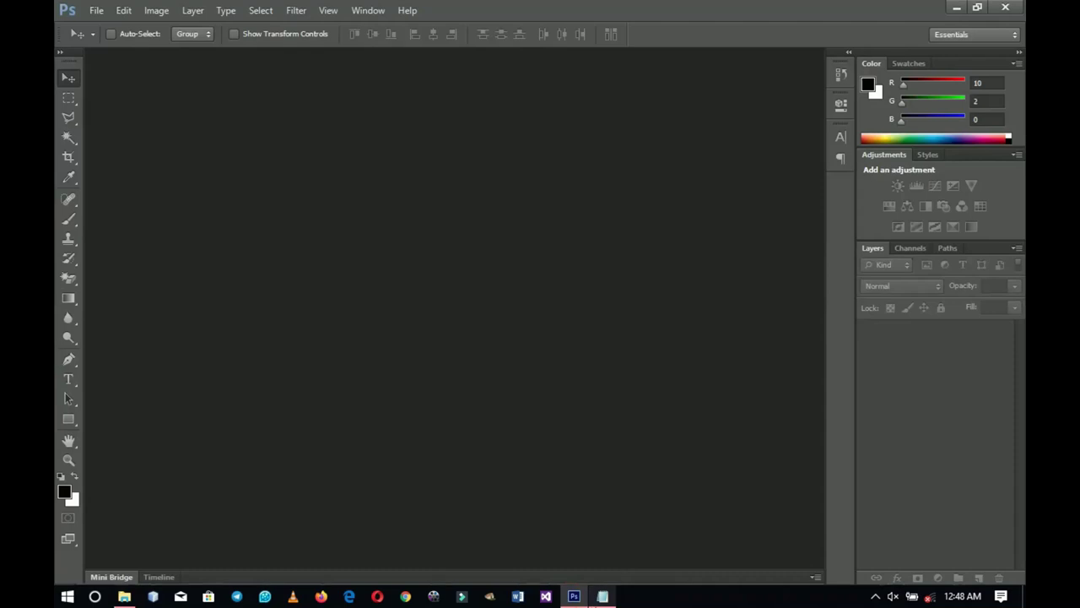
click(603, 595)
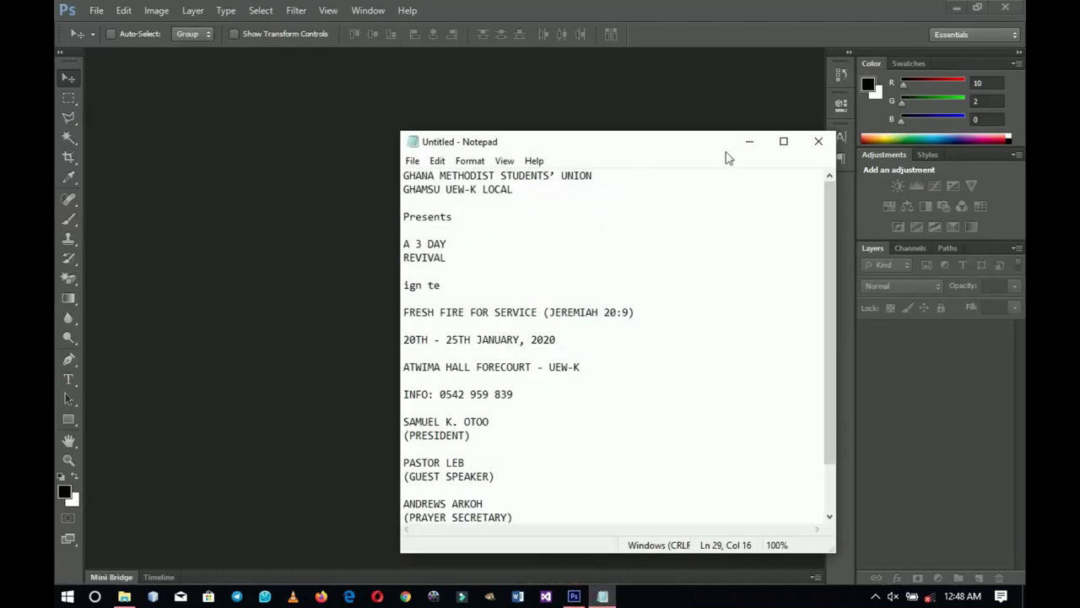
click(753, 141)
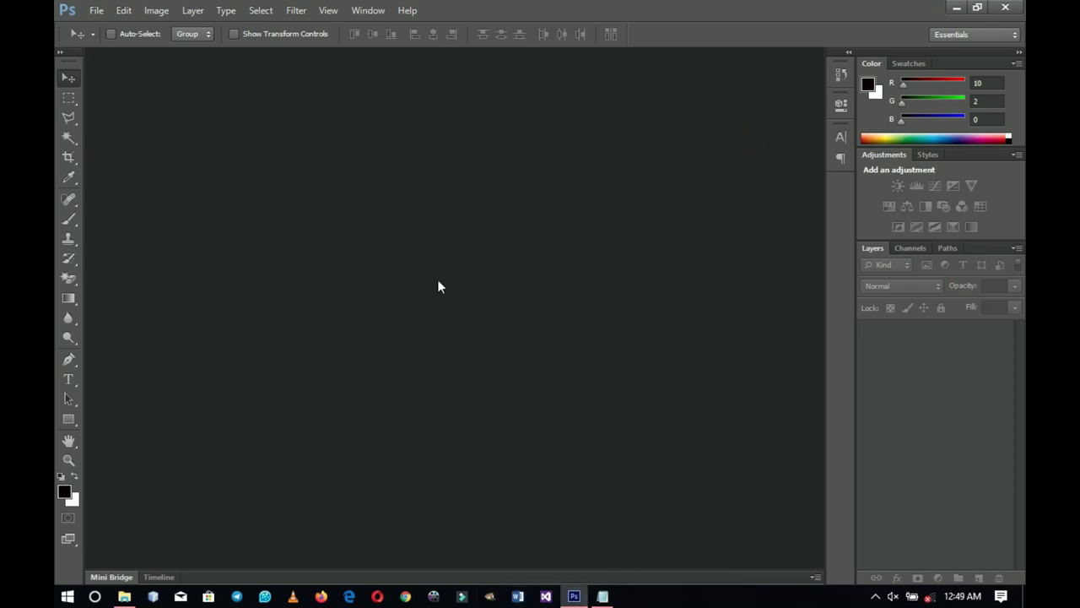
Create a new document from the International Paper A3 preset (297 × 420 mm, 300 ppi).
click(96, 10)
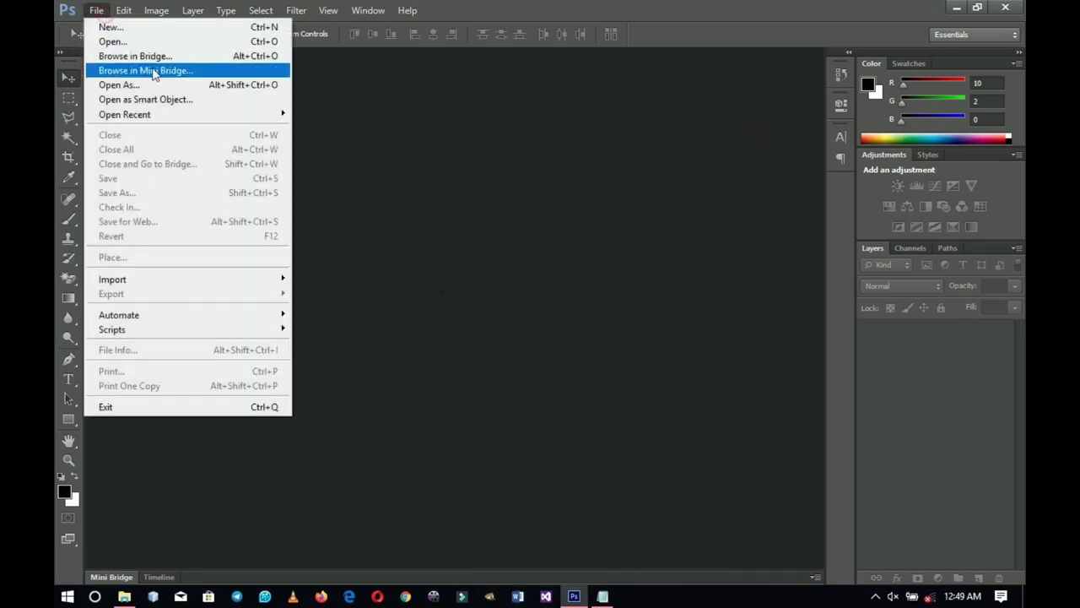
click(162, 28)
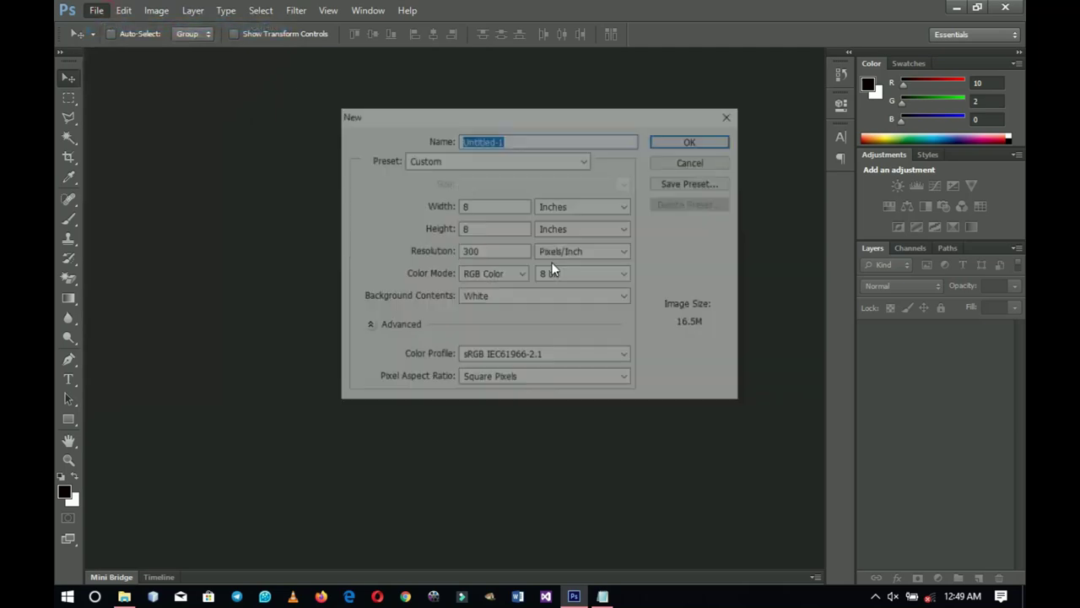
click(435, 158)
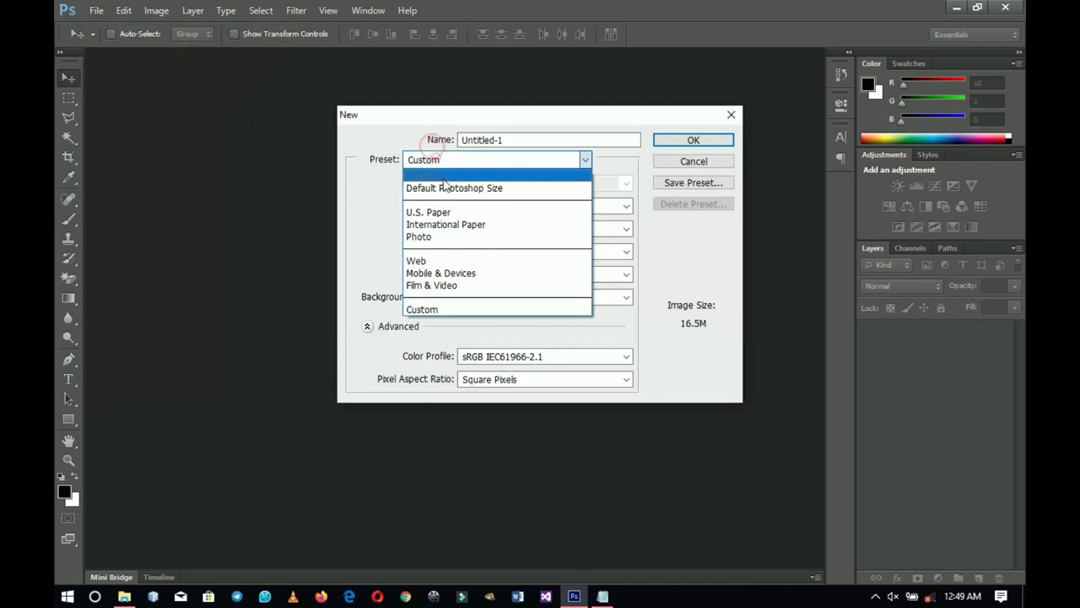
click(450, 224)
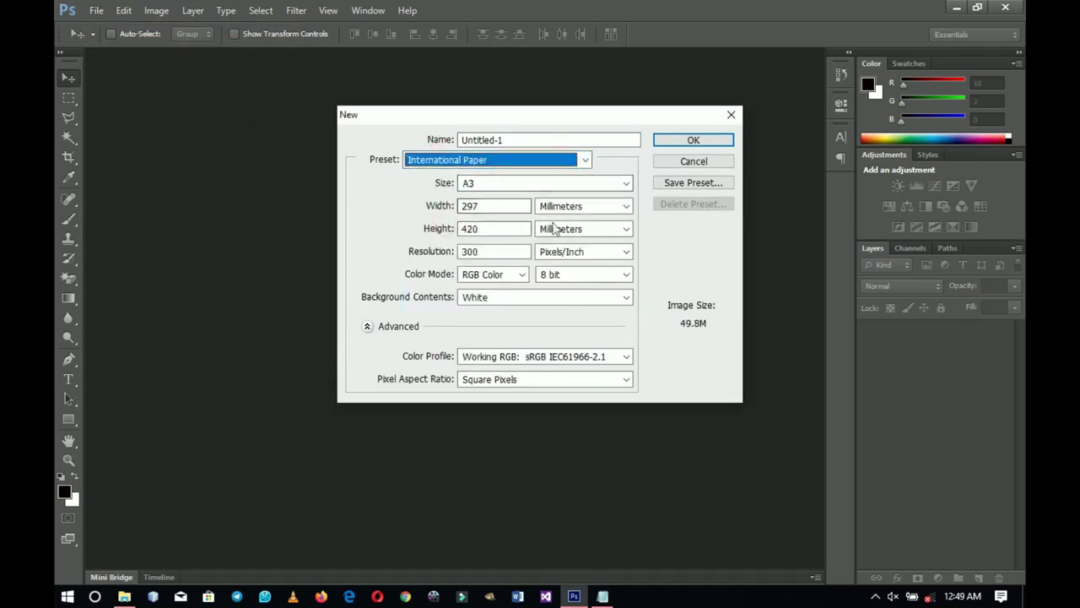
click(693, 144)
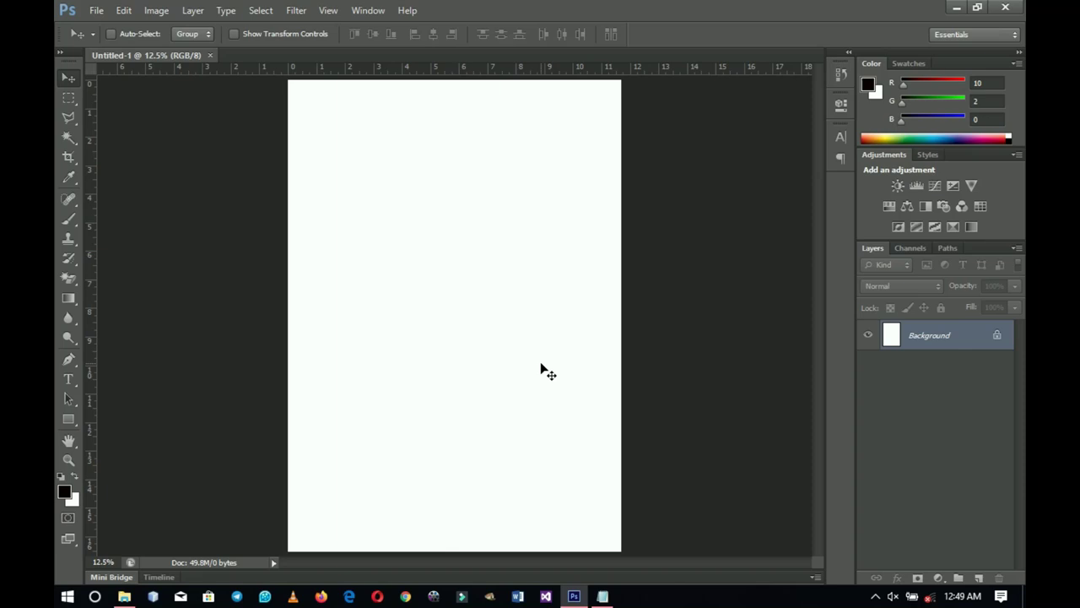
Add a horizontal guide at 40% of the page height.
click(327, 10)
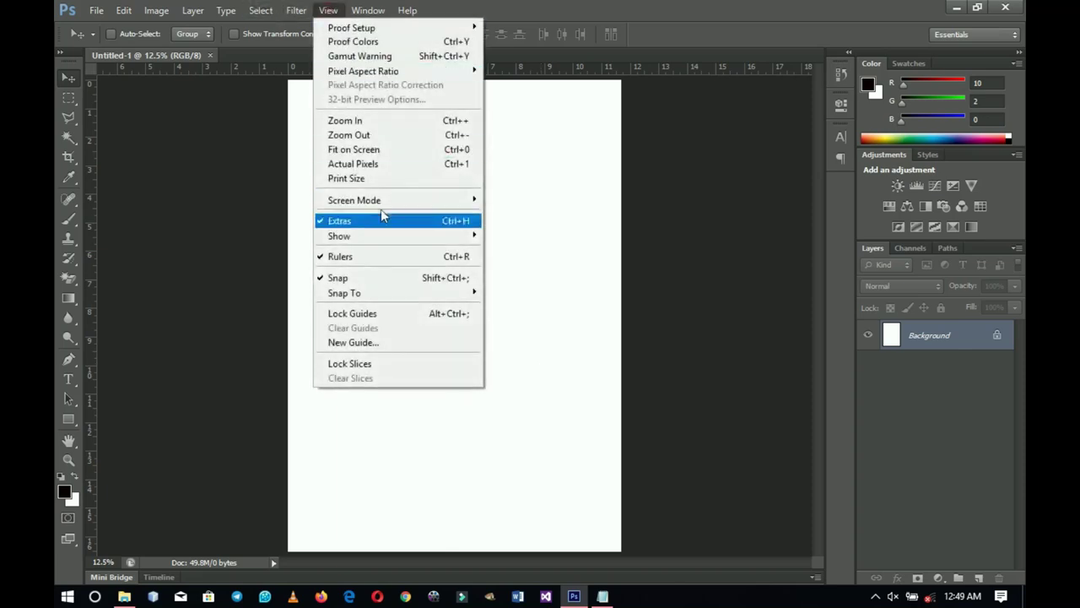
click(391, 346)
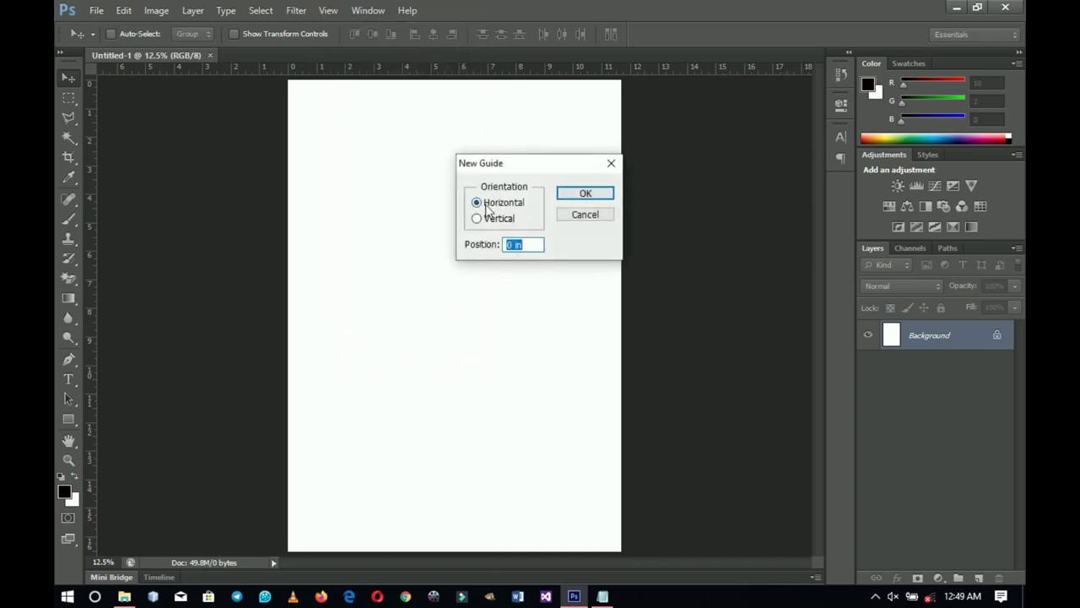
text(40)
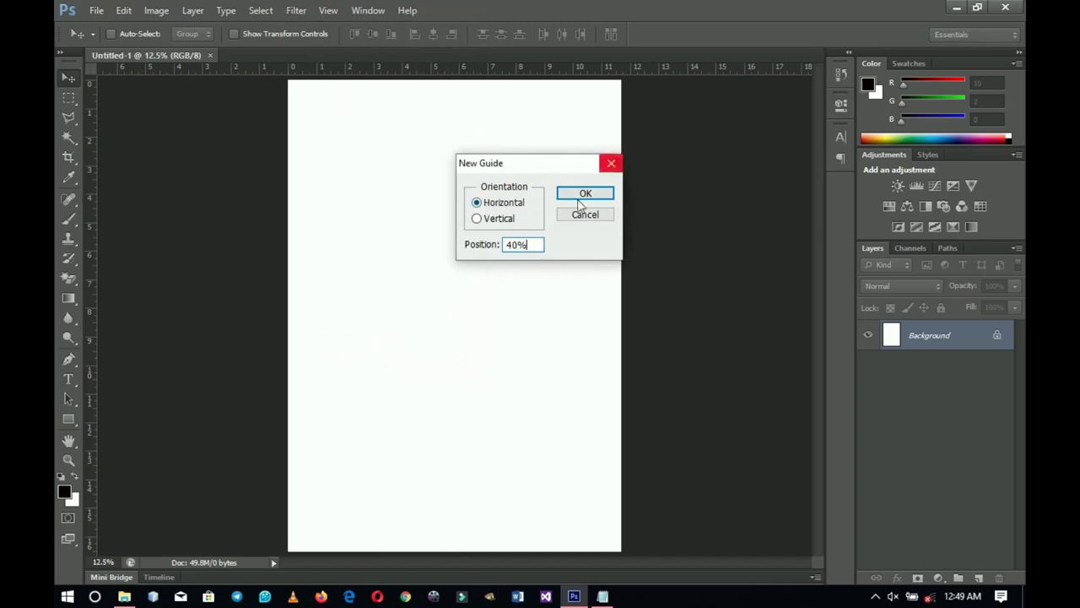
click(582, 193)
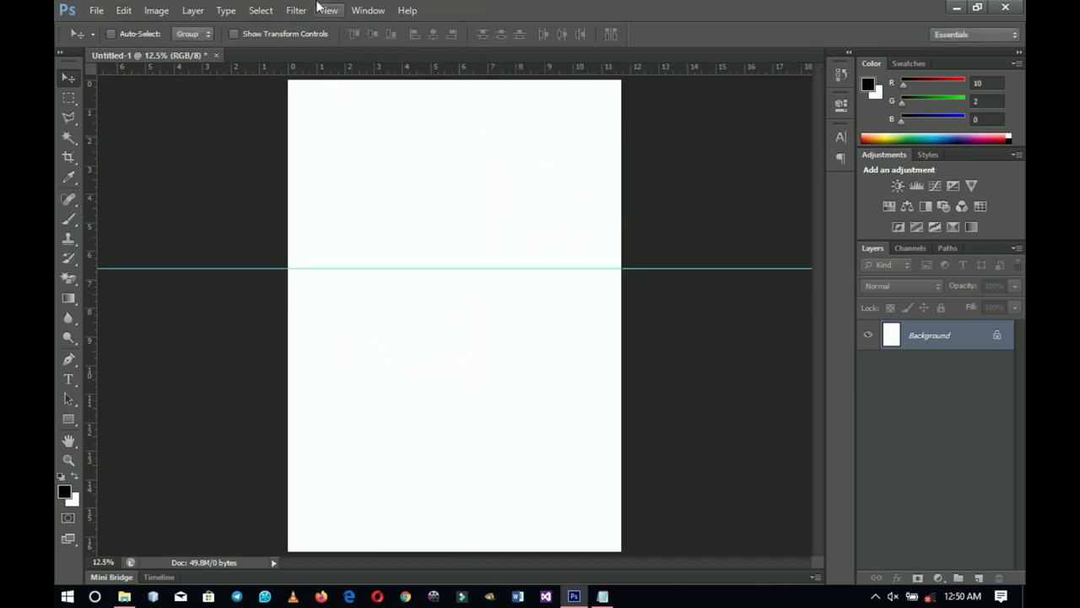
Add a vertical guide at 50% through the page centre.
click(327, 10)
click(350, 341)
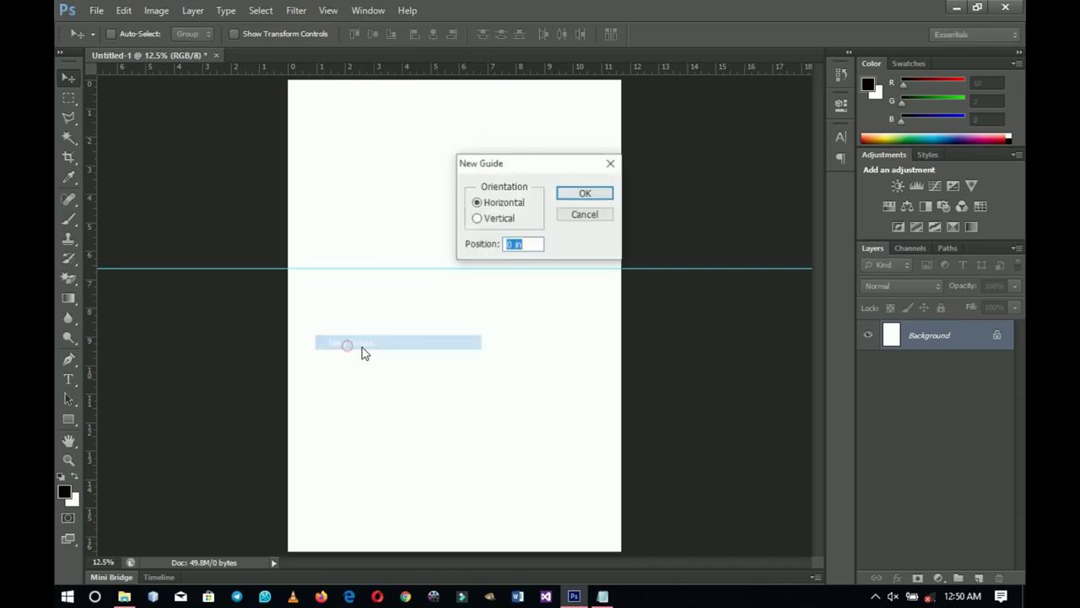
click(506, 218)
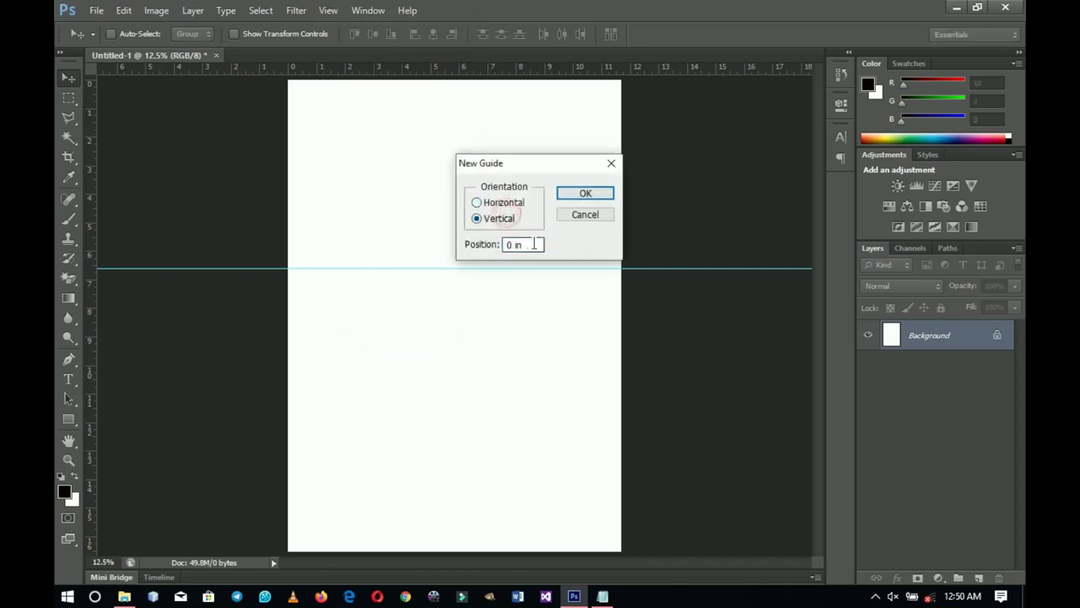
text(50%)
key(Return)
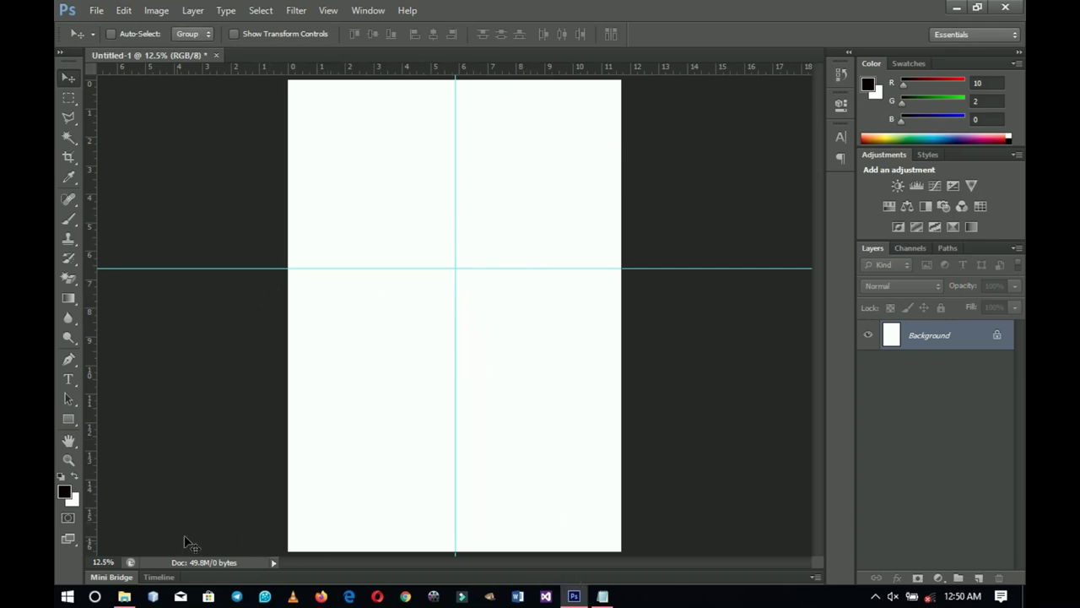
Place the sunset image, scaled to the page width and moved to the top.
click(139, 597)
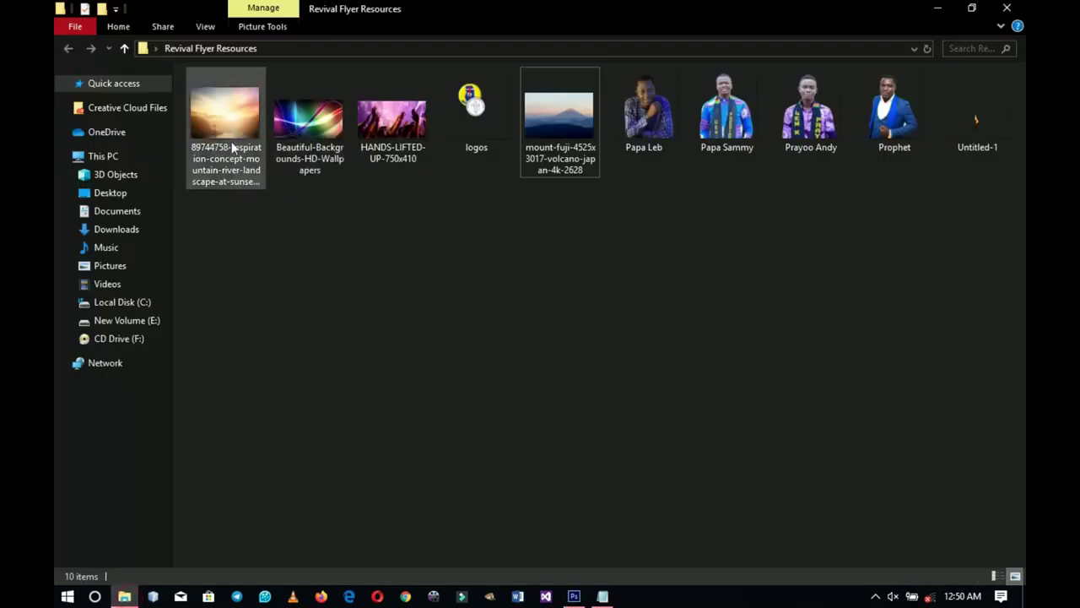
drag(226, 123, 520, 304)
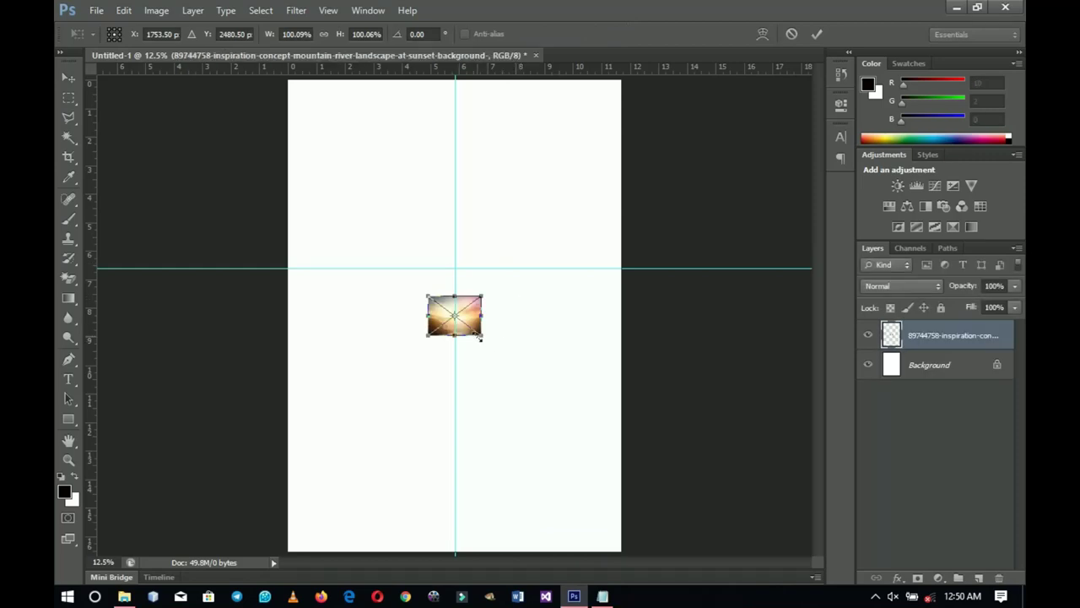
drag(480, 338, 637, 428)
drag(604, 362, 600, 252)
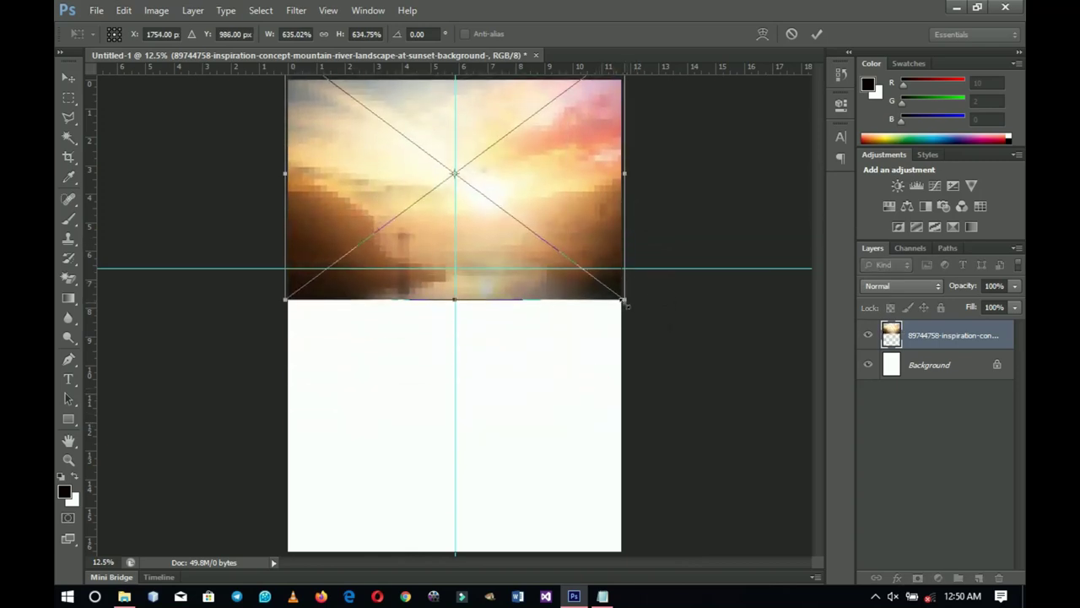
key(Return)
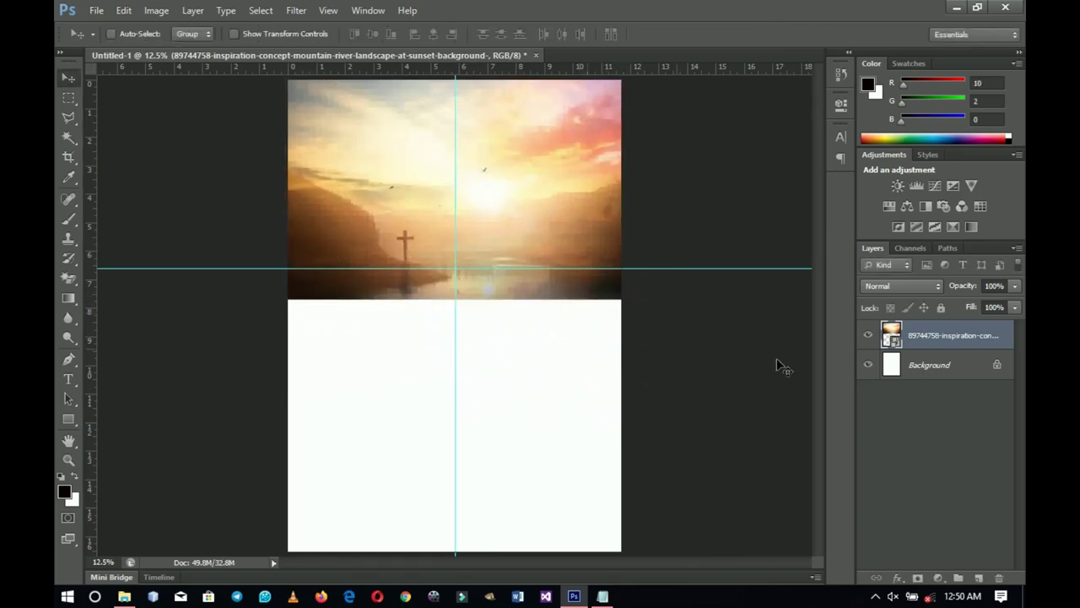
Rasterize the sunset layer and apply a Gaussian Blur of radius 74.9.
right_click(929, 351)
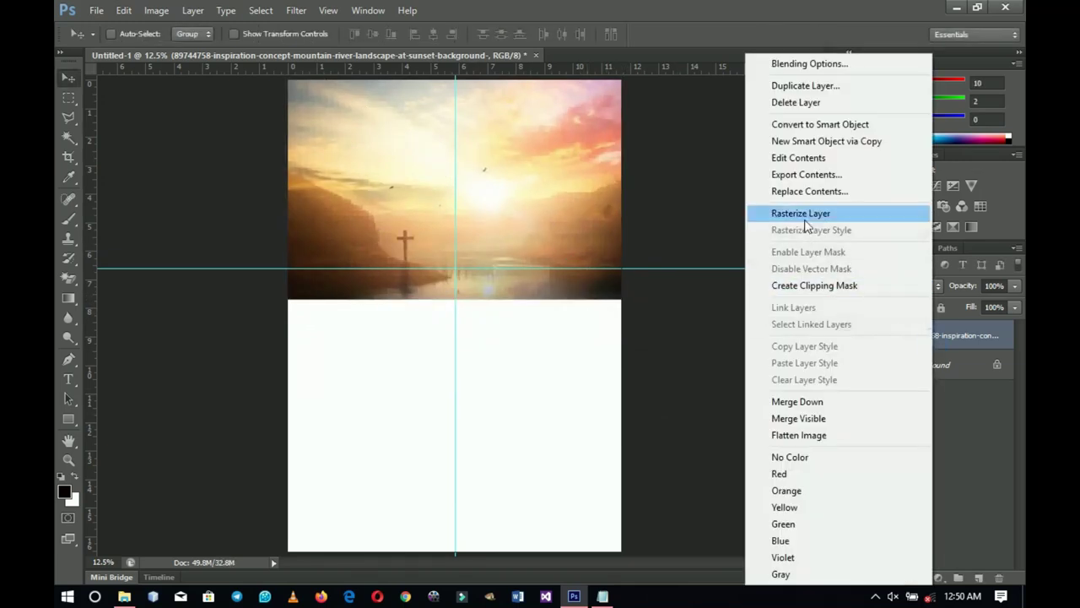
click(806, 213)
click(295, 10)
mouse_move(423, 164)
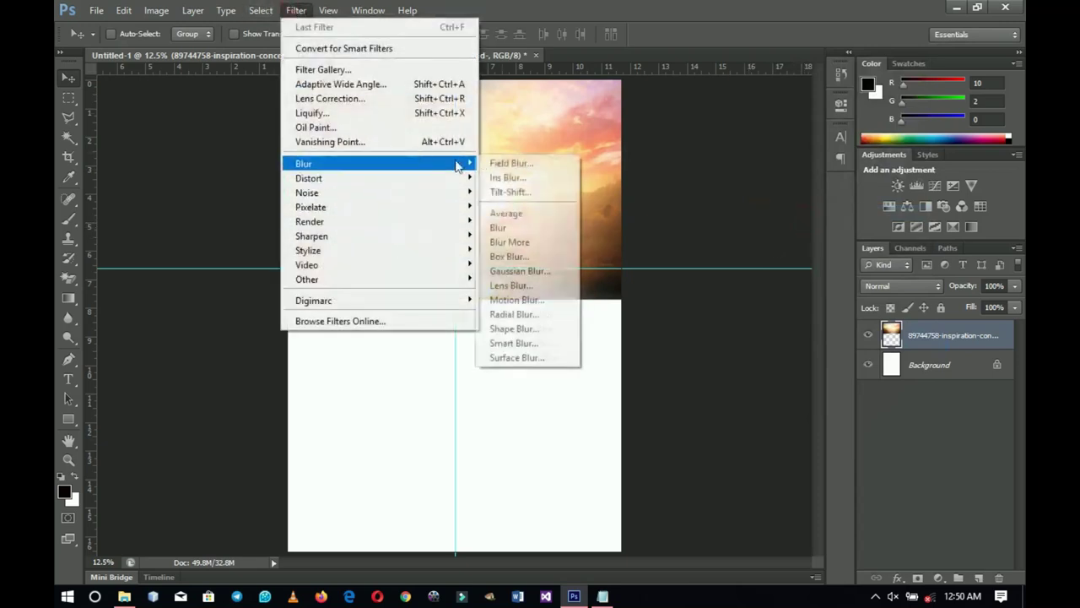
click(535, 272)
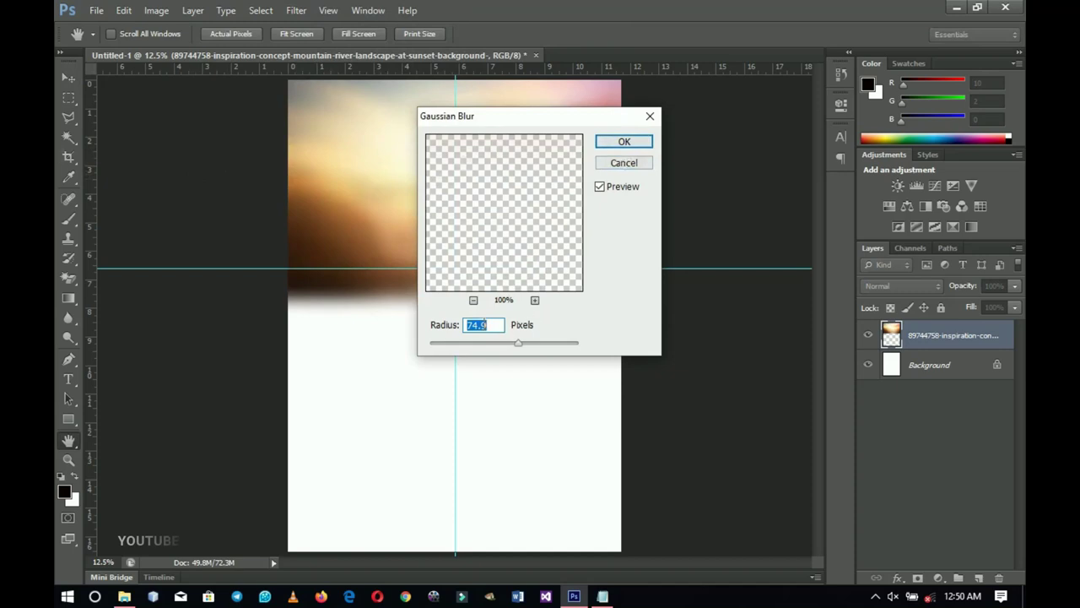
click(642, 146)
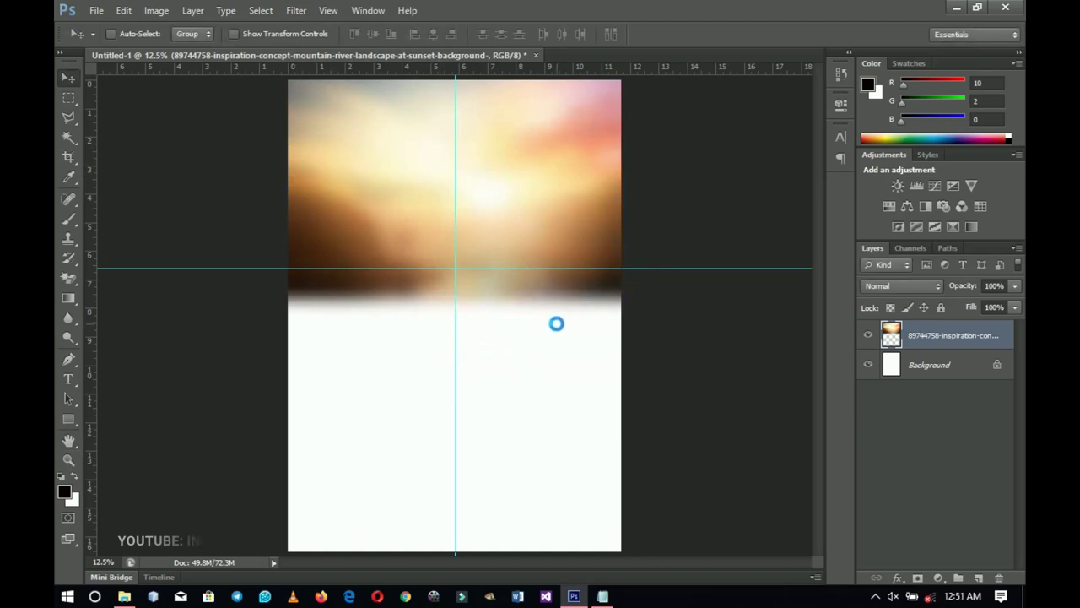
Place the mount-fuji image from the resources folder into the document.
click(124, 595)
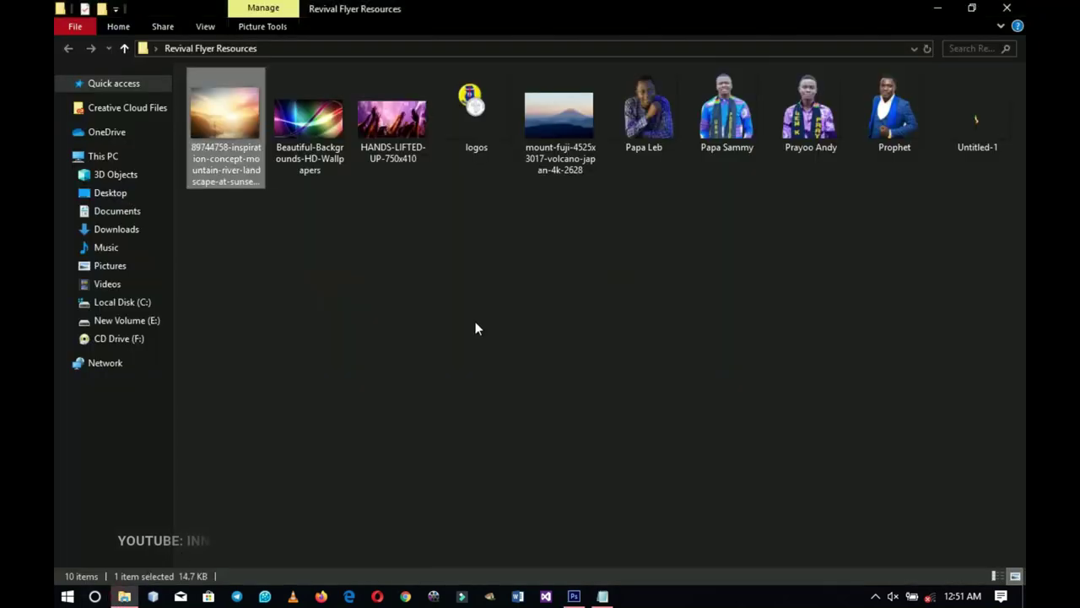
click(571, 152)
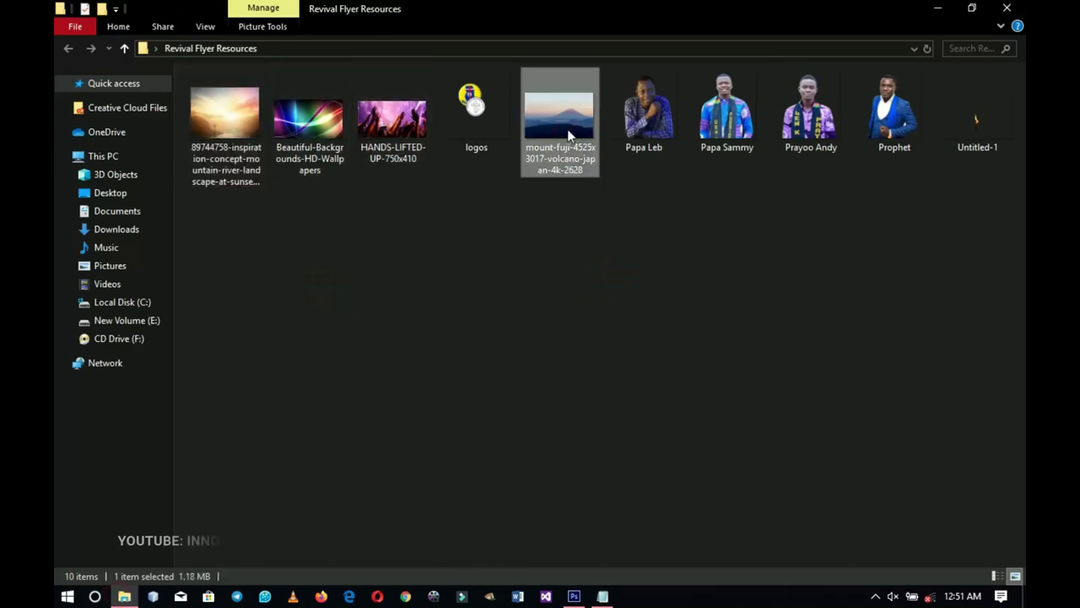
drag(568, 135, 543, 188)
key(Return)
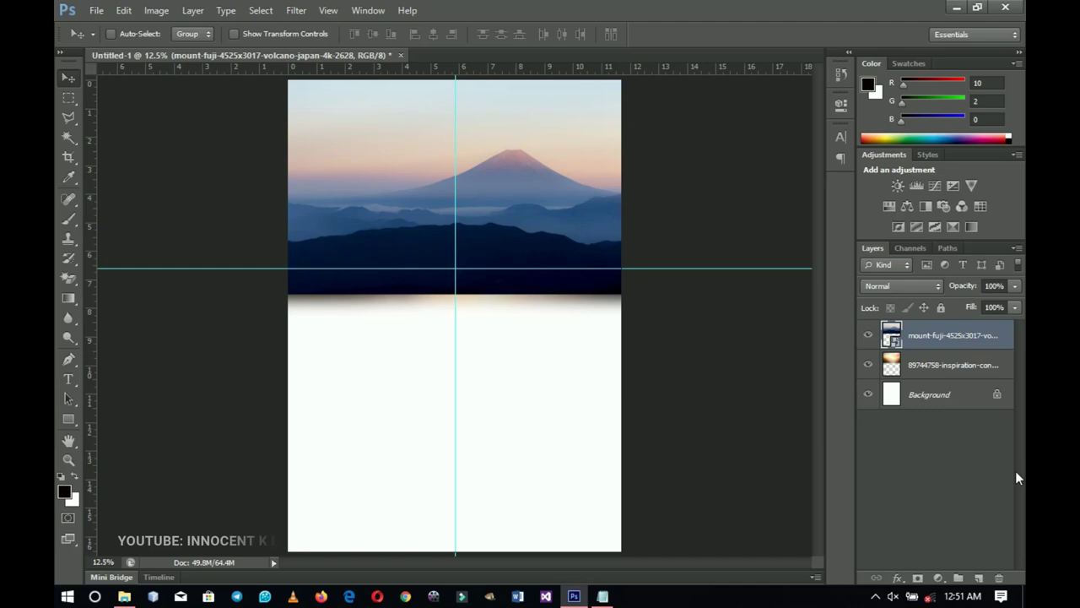
Rasterize the mount-fuji layer and set its blend mode to Soft Light.
right_click(959, 342)
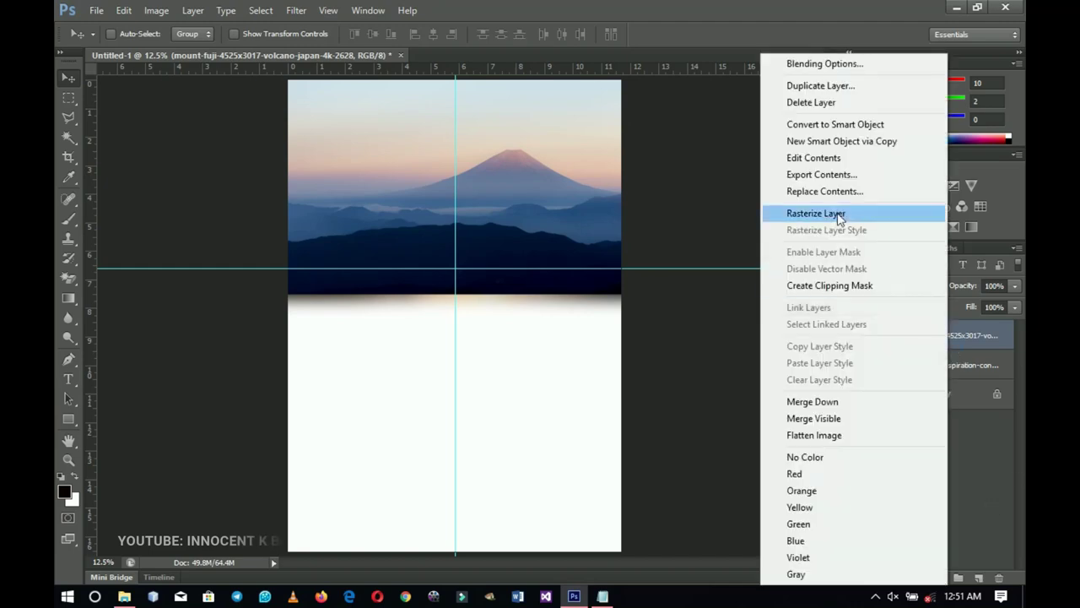
click(837, 213)
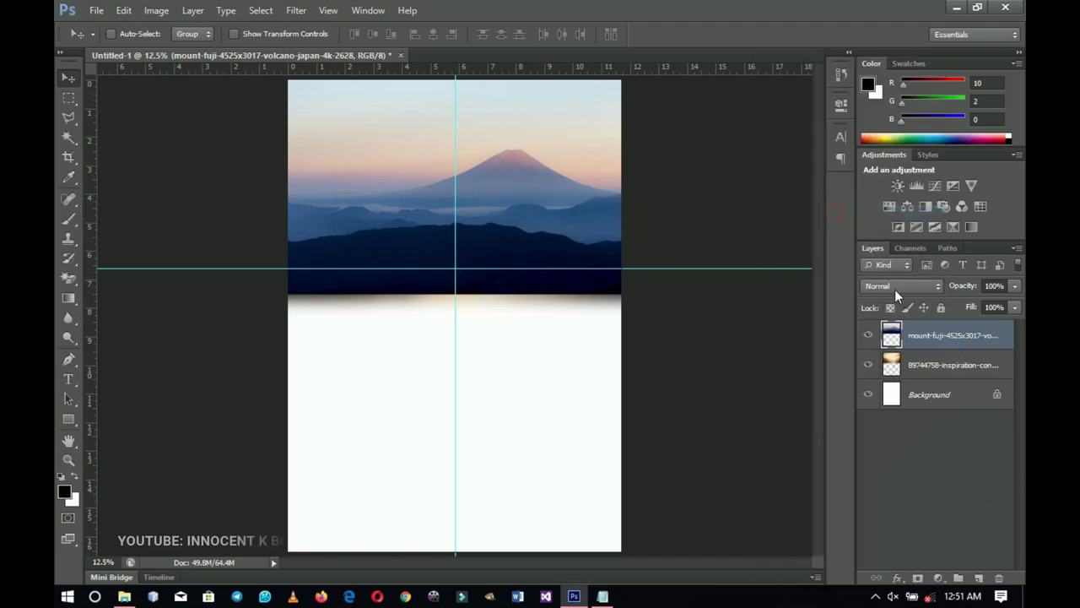
click(895, 289)
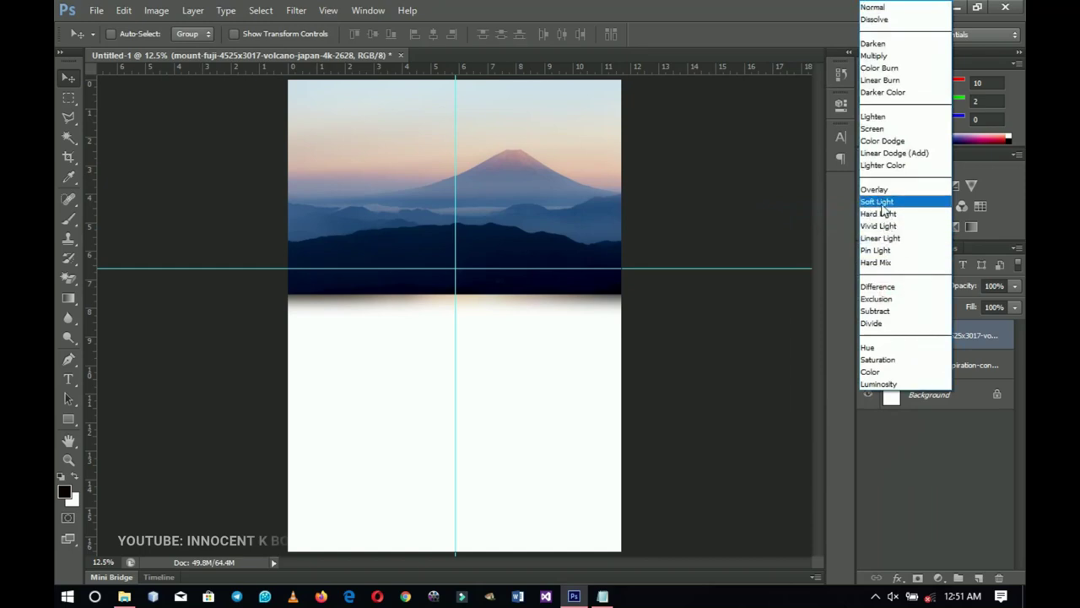
click(878, 202)
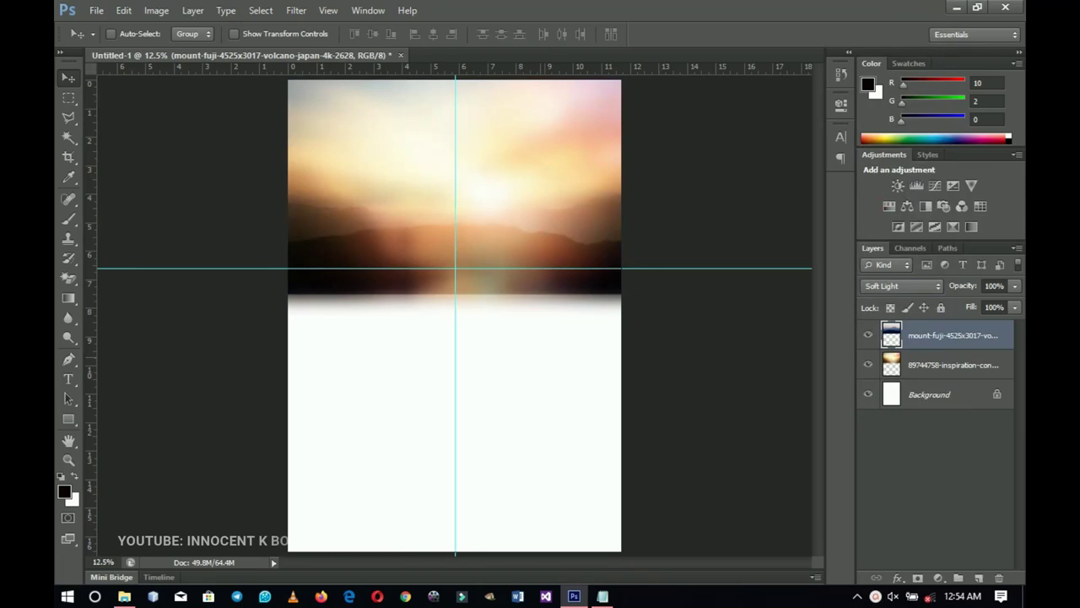
Place the HANDS-LIFTED crowd photo, resized to span the top of the page.
click(574, 596)
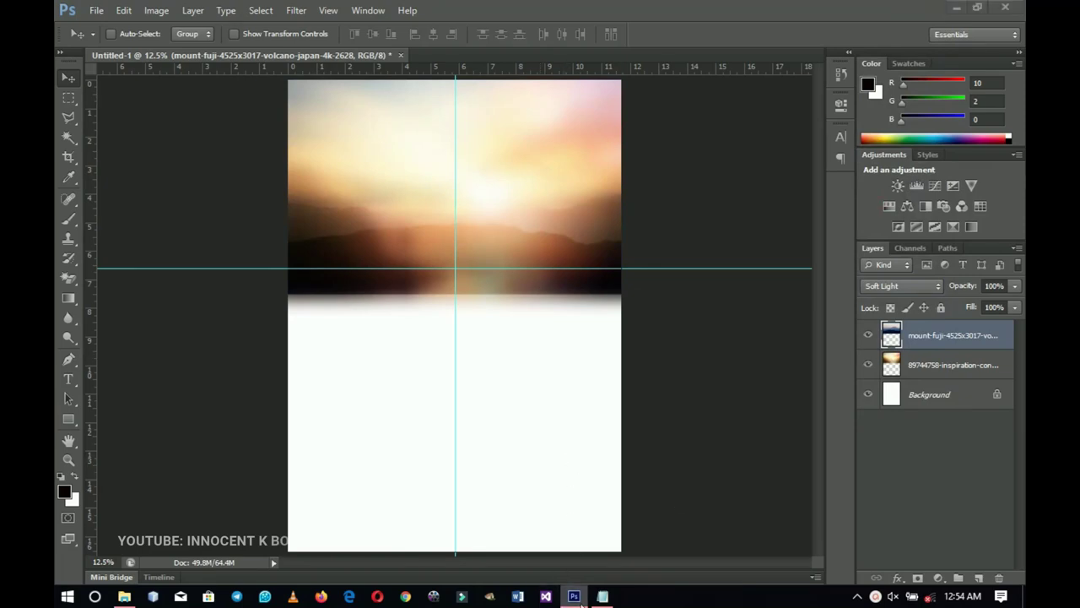
drag(410, 129, 437, 272)
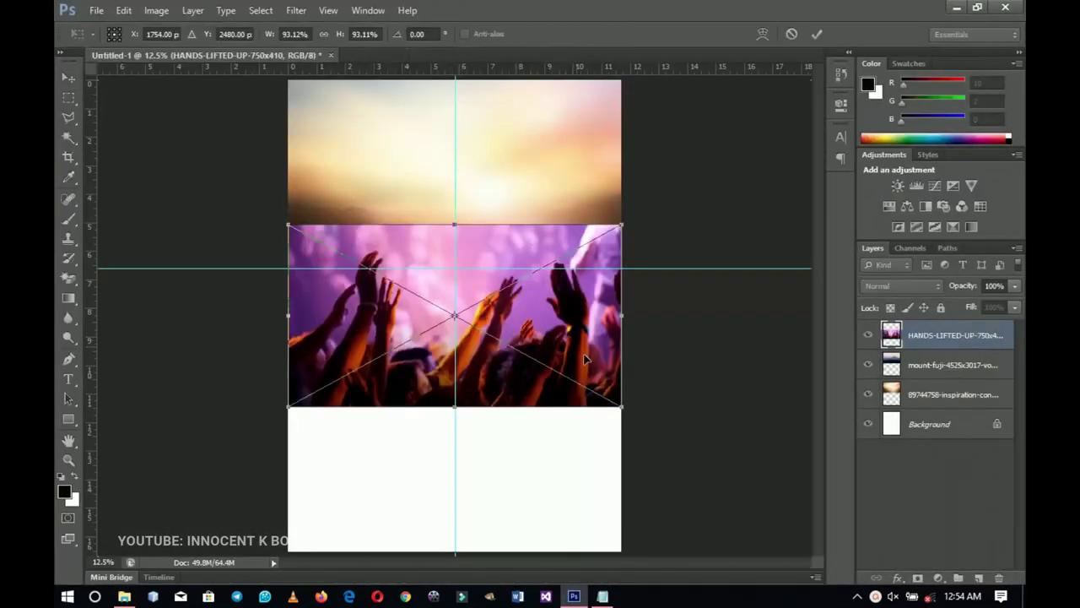
drag(640, 417, 642, 417)
drag(607, 365, 610, 226)
drag(634, 270, 658, 284)
drag(581, 227, 581, 234)
key(shift+alt+f)
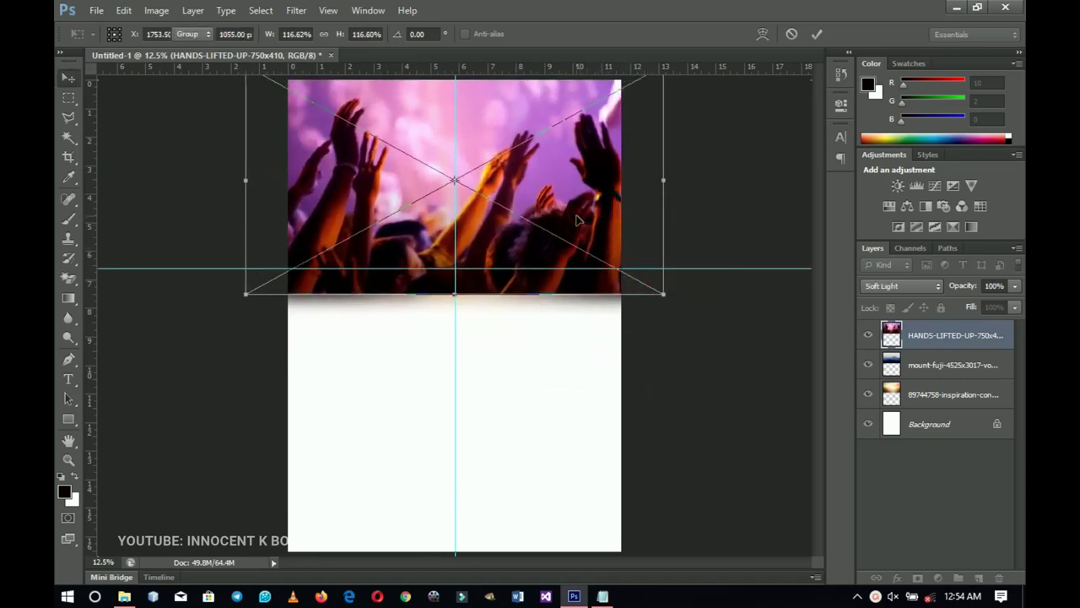
key(Return)
Rasterize the crowd photo layer, blend it with Soft Light at 33% opacity.
right_click(928, 335)
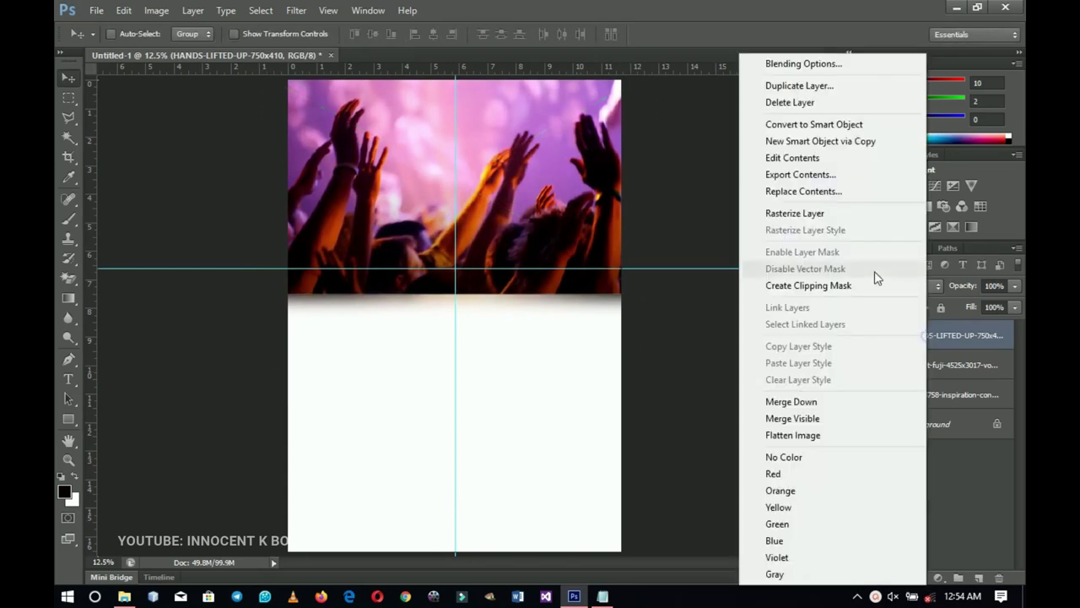
click(812, 215)
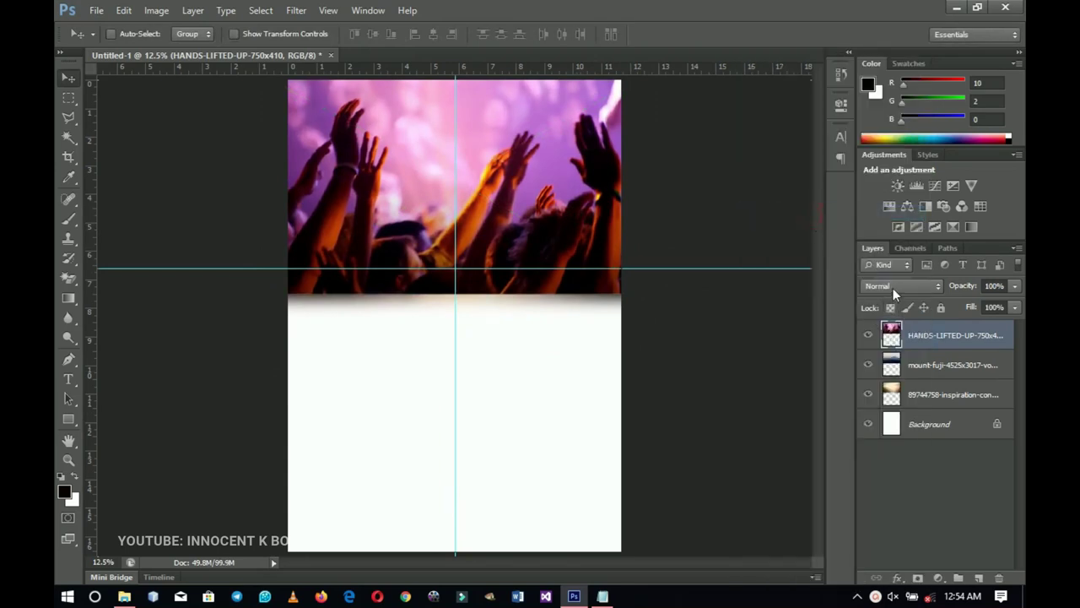
click(893, 288)
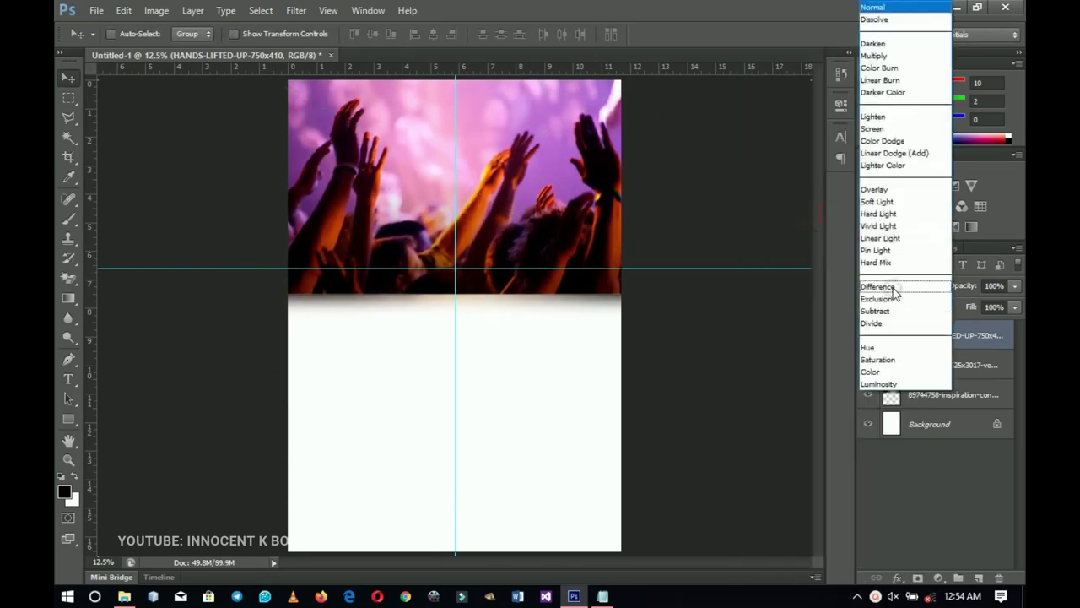
click(878, 202)
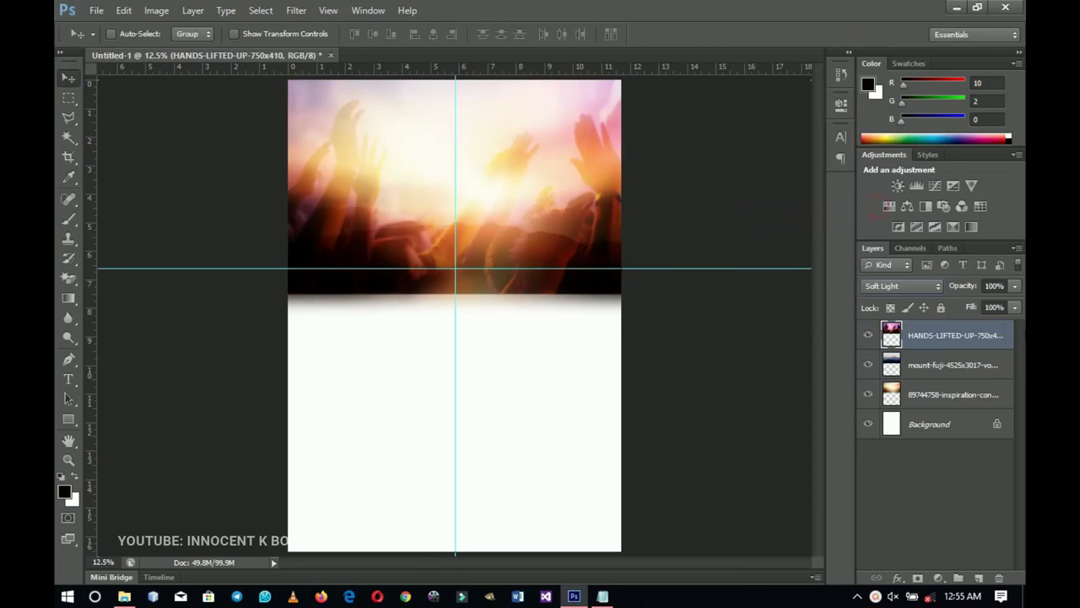
drag(960, 288, 908, 291)
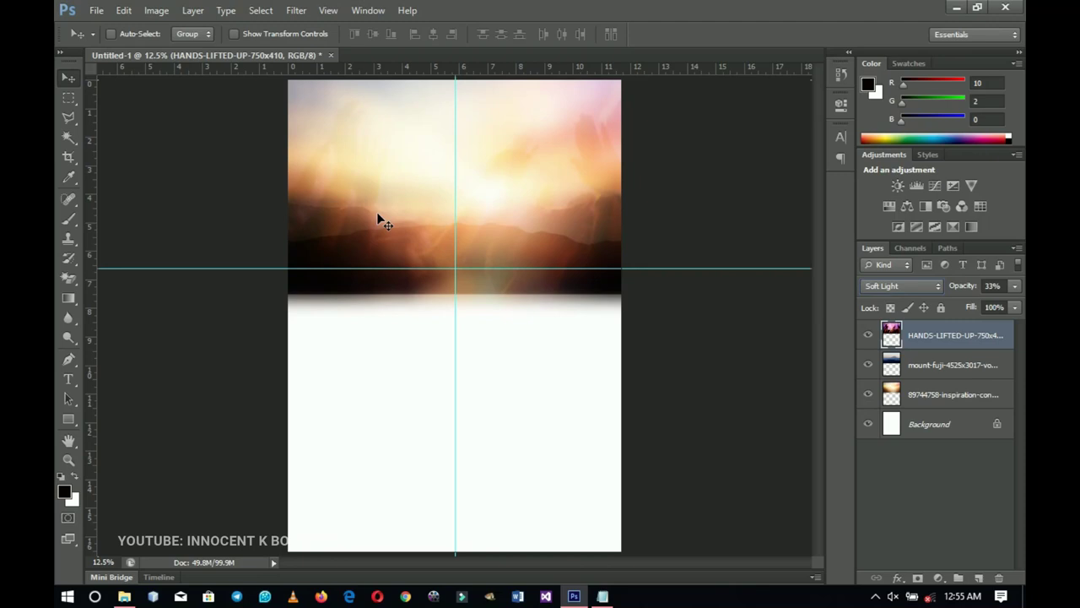
Draw a rectangle over the lower page filled with near-black 0a0200.
click(70, 419)
click(69, 420)
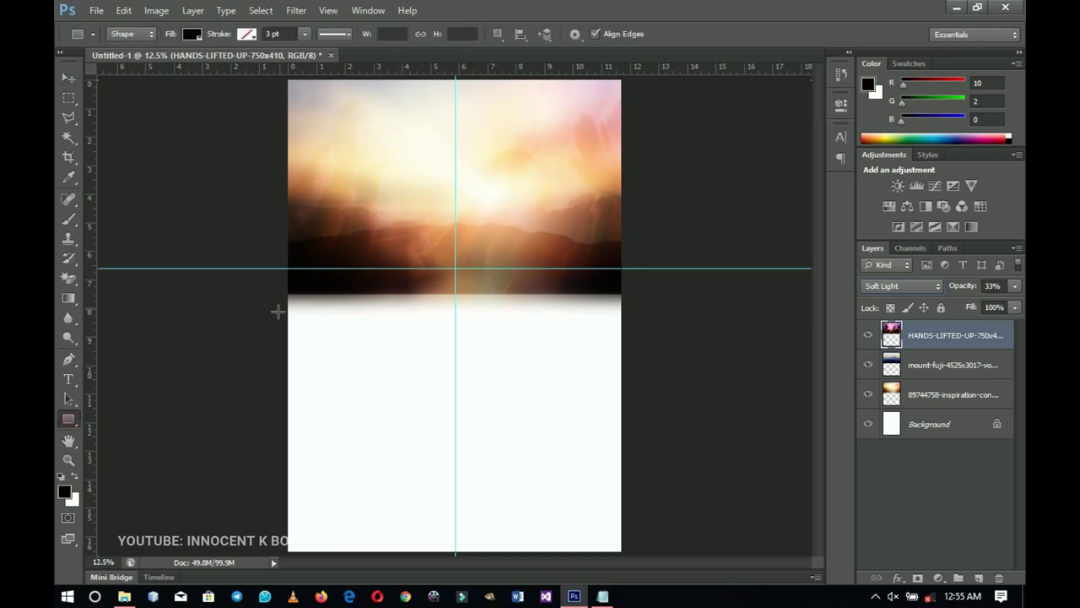
drag(275, 289, 655, 564)
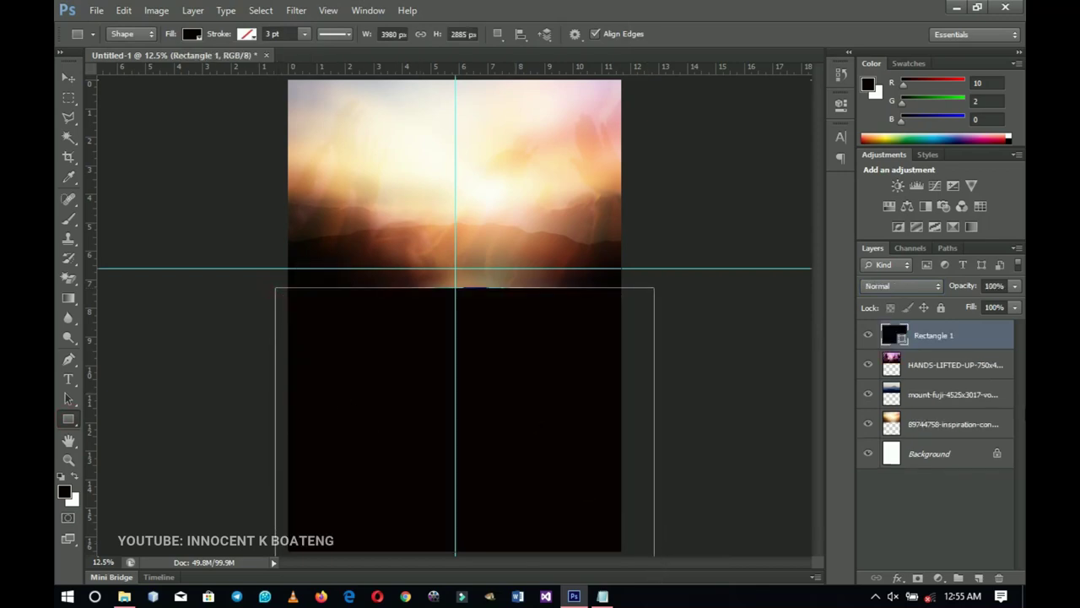
double_click(901, 338)
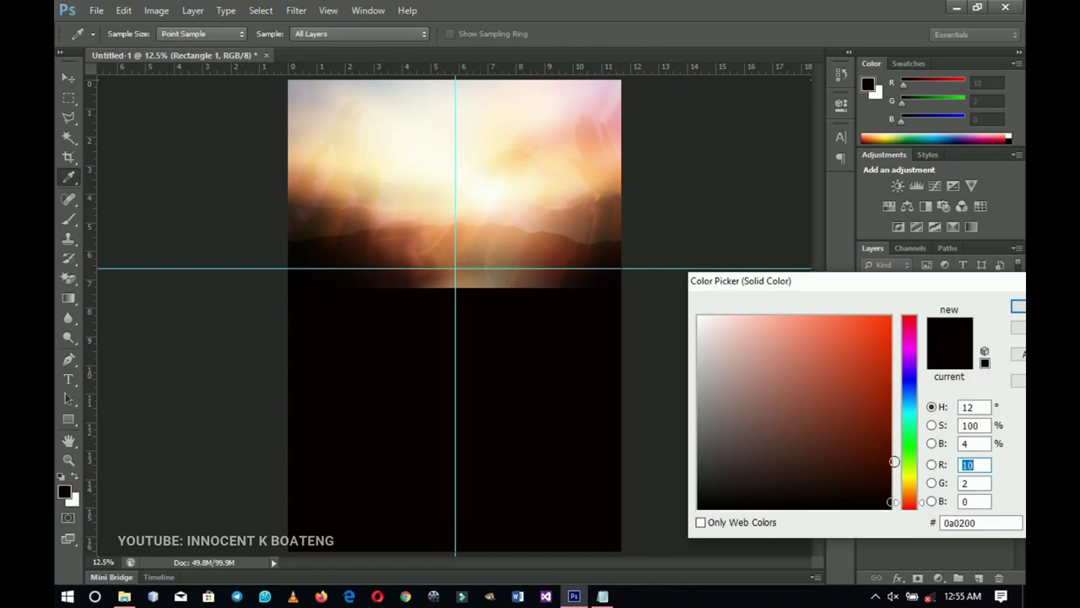
click(1020, 309)
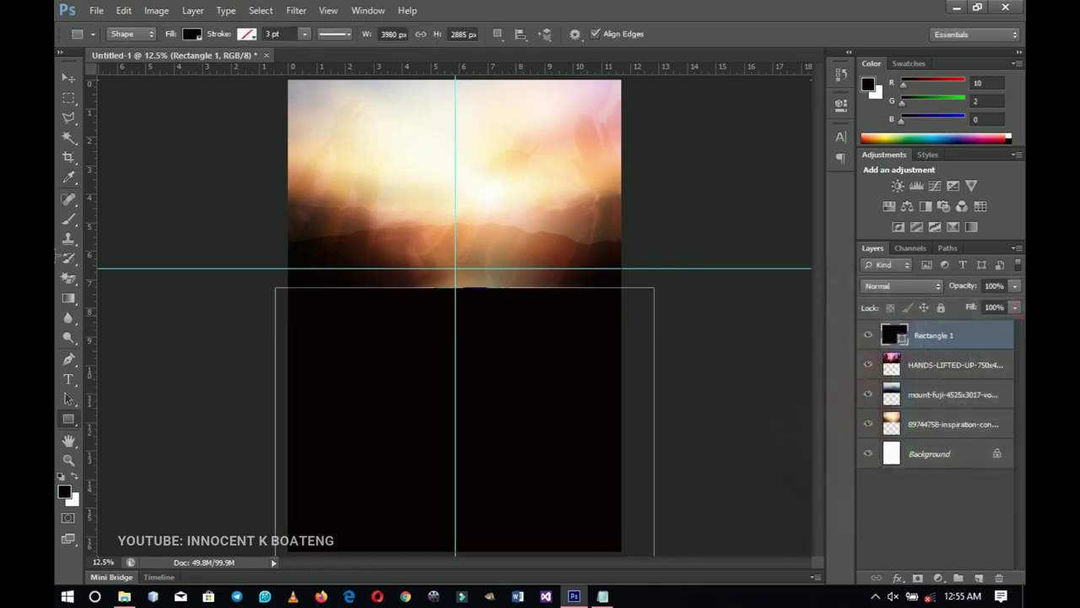
Align the rectangle's top with the guide and stretch it to the bottom edge.
click(59, 77)
drag(496, 457, 496, 448)
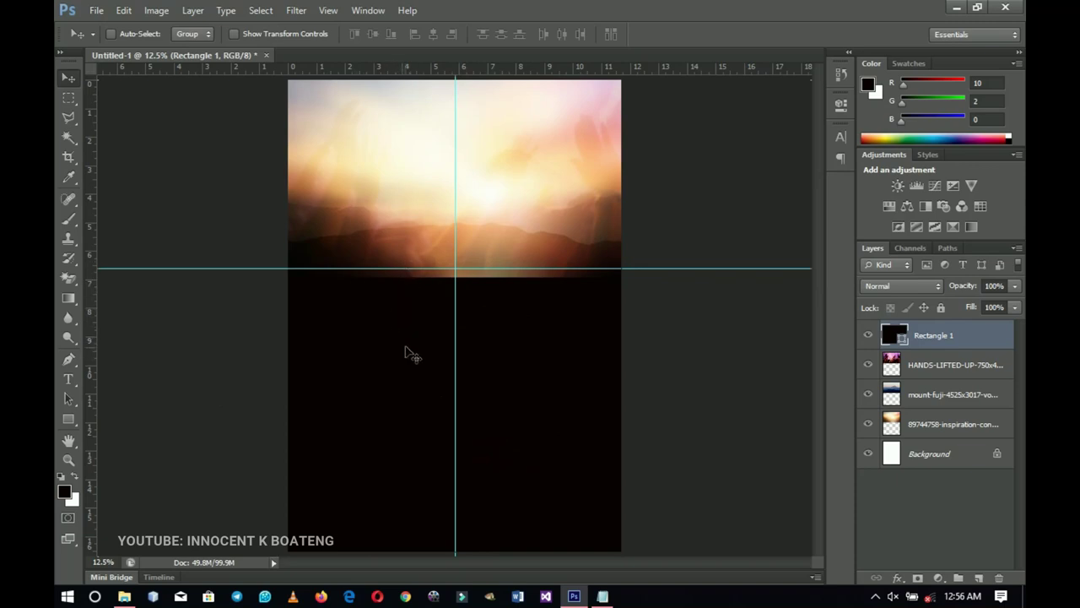
drag(406, 356, 410, 348)
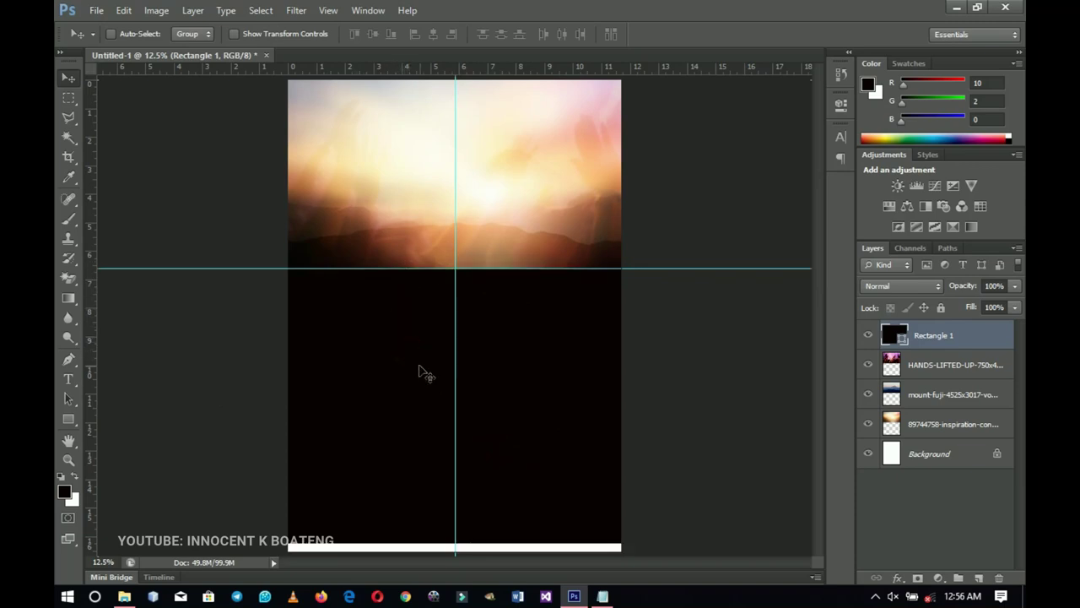
key(ctrl+t)
drag(466, 543, 465, 552)
key(Return)
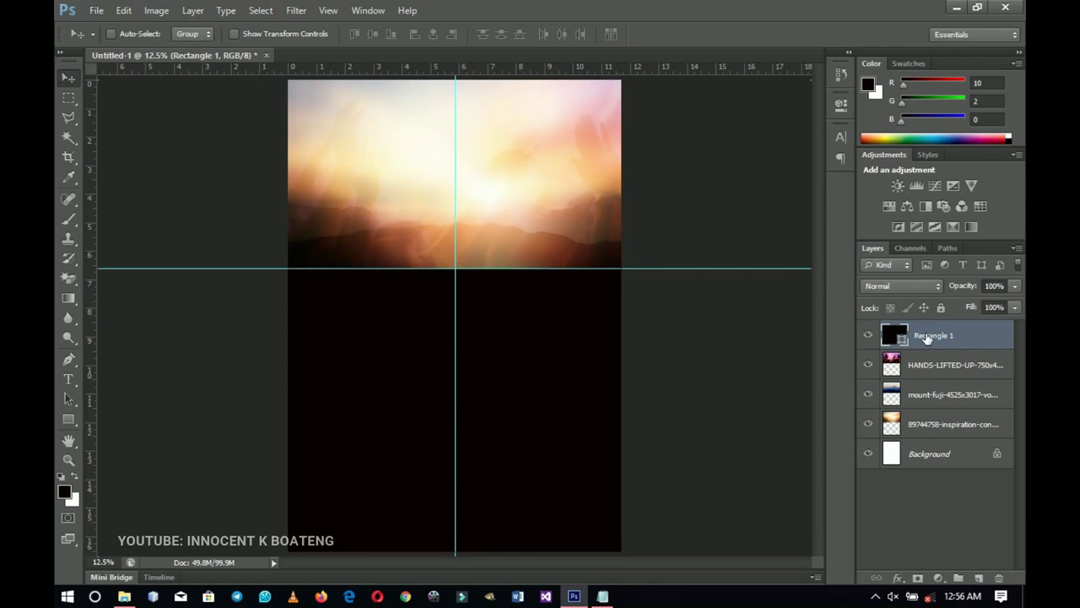
Rasterize the Rectangle 1 shape layer into a pixel layer.
right_click(926, 335)
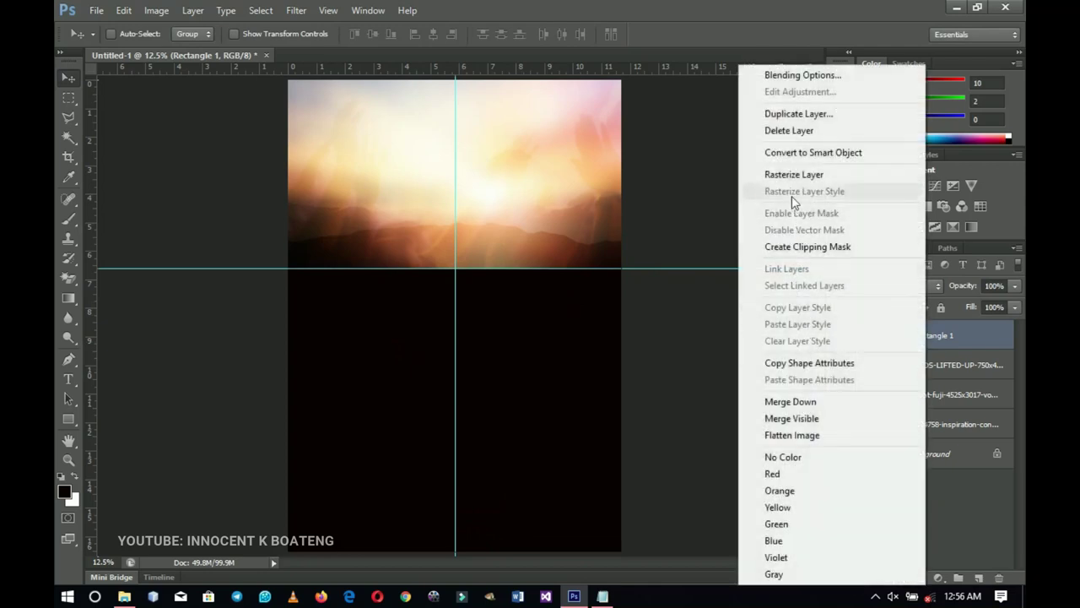
click(788, 174)
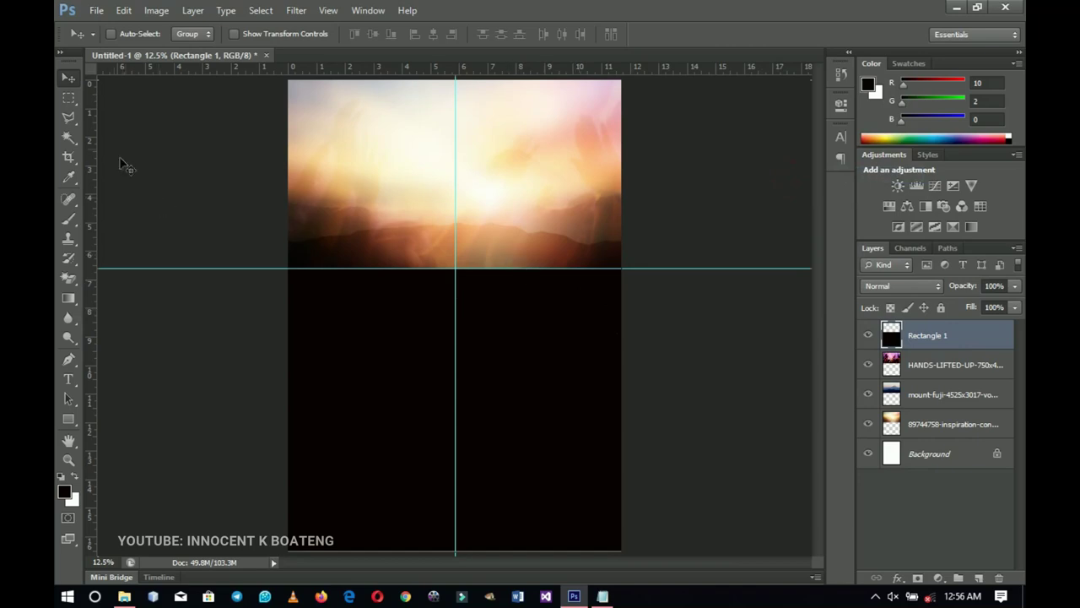
click(73, 120)
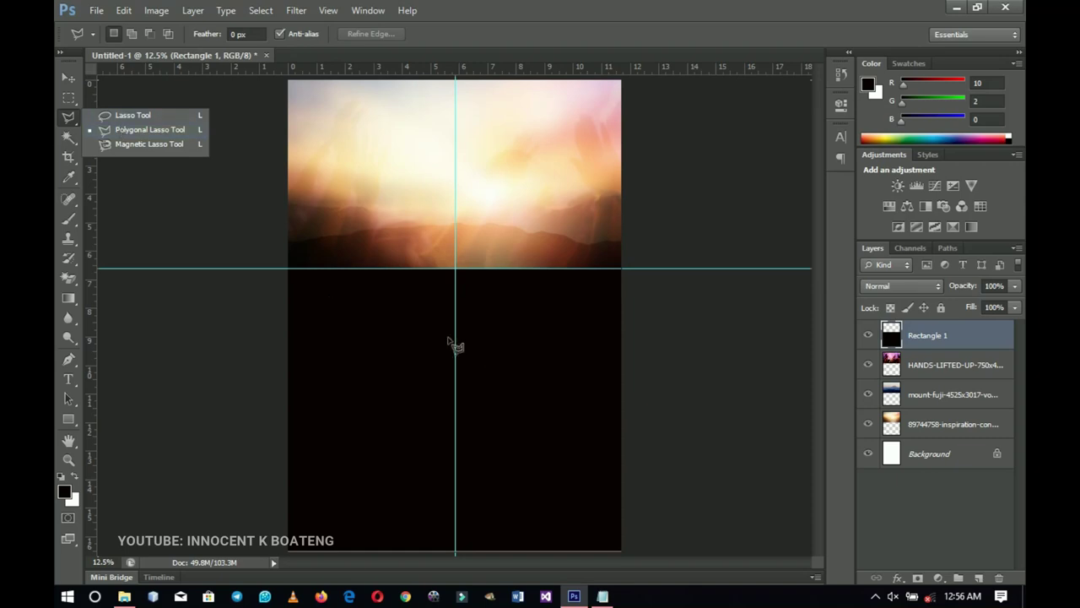
Choose the Polygonal Lasso and zoom in on the rectangle's top edge.
click(67, 77)
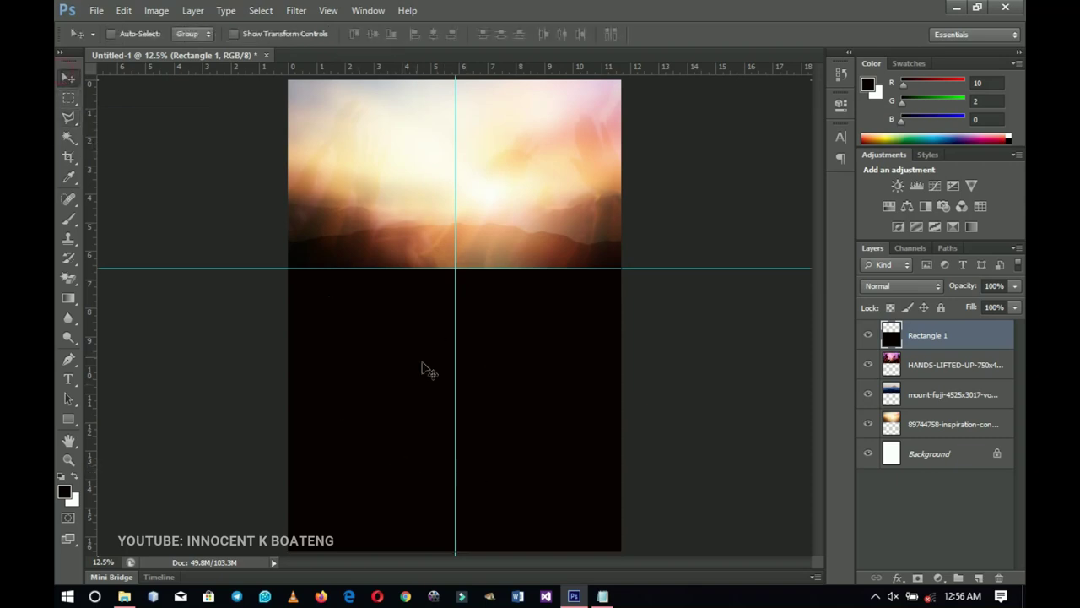
click(68, 118)
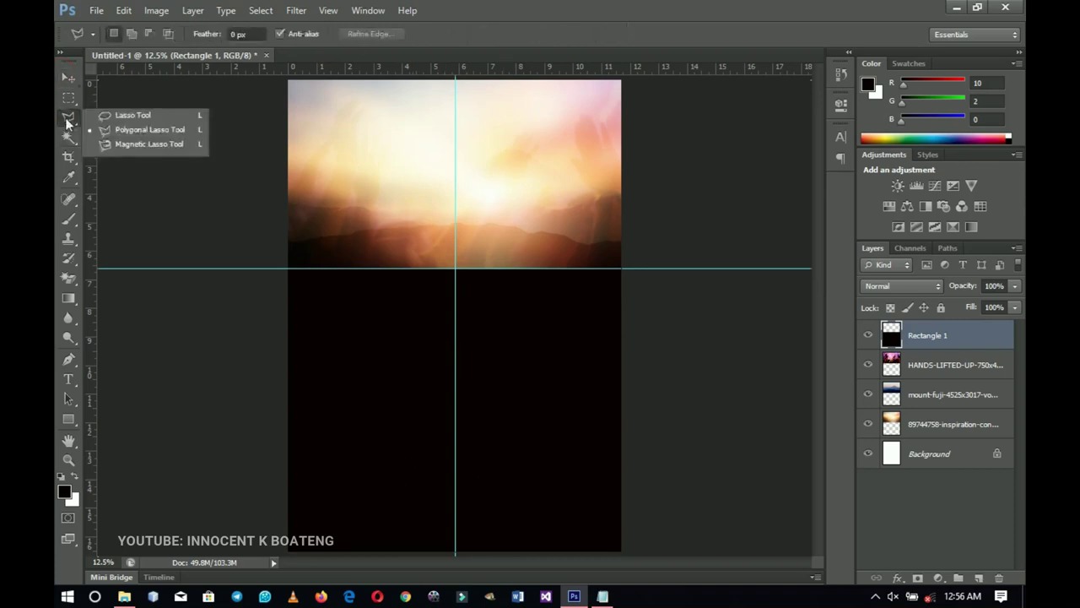
click(108, 132)
key(z)
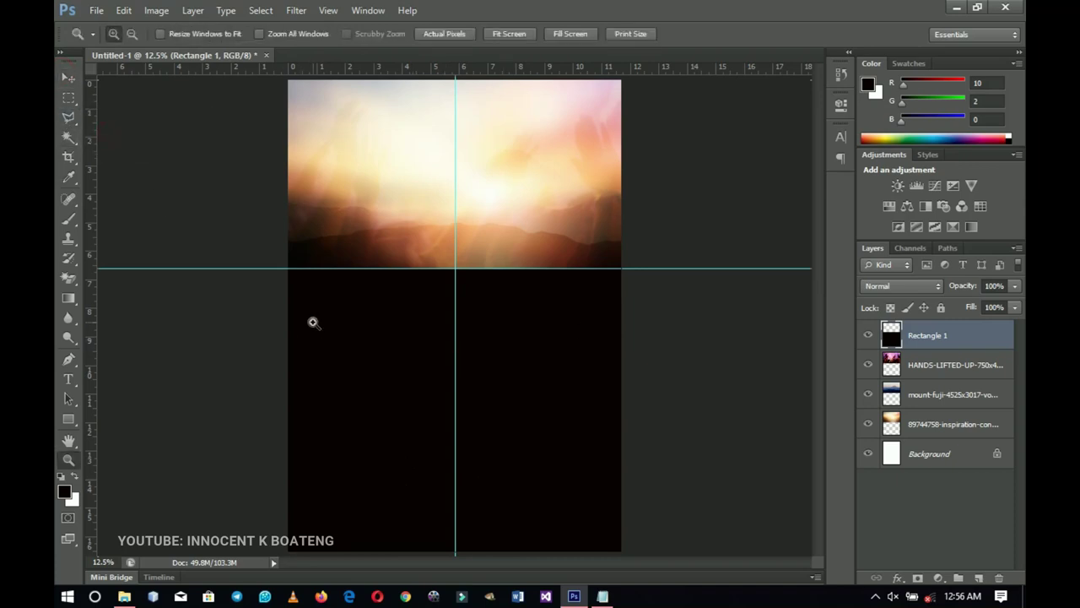
click(312, 321)
click(312, 322)
key(l)
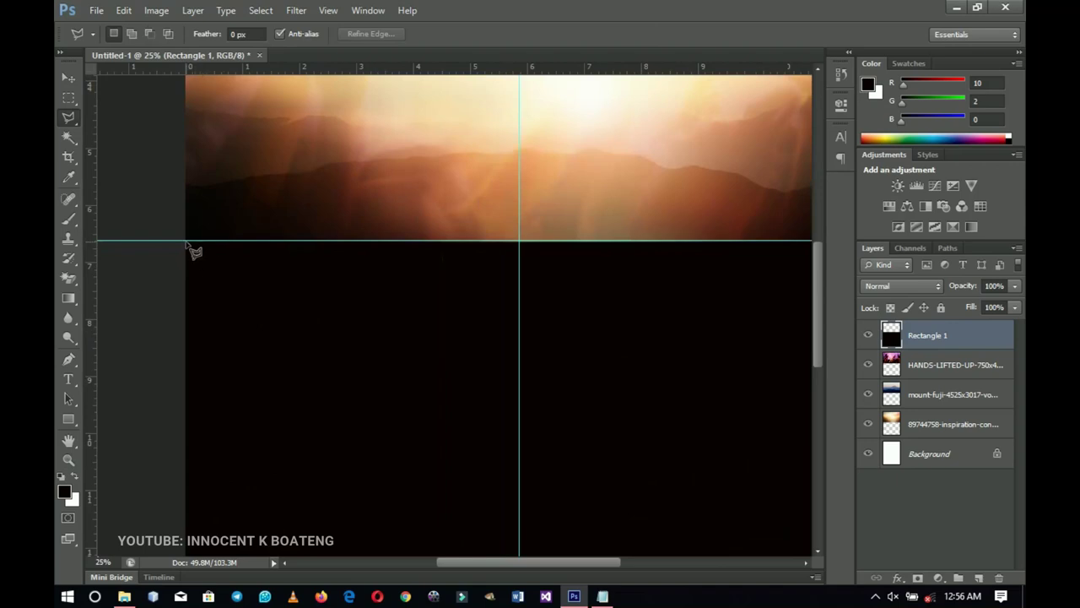
Draw a V-shaped selection from the guide at both edges down to the page centre.
click(187, 242)
click(519, 324)
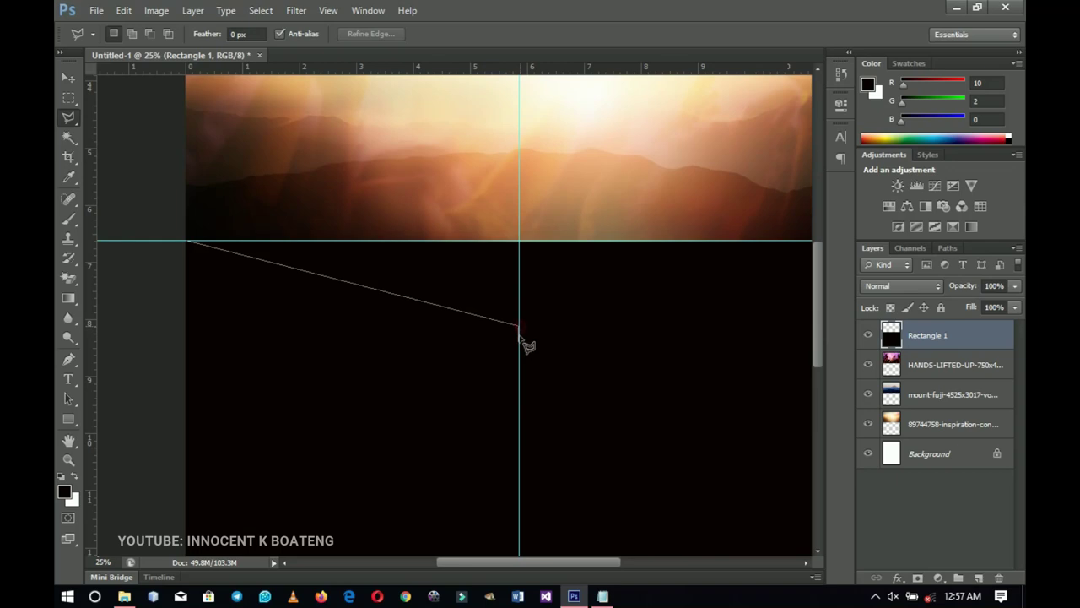
scroll(529, 336, right, 10)
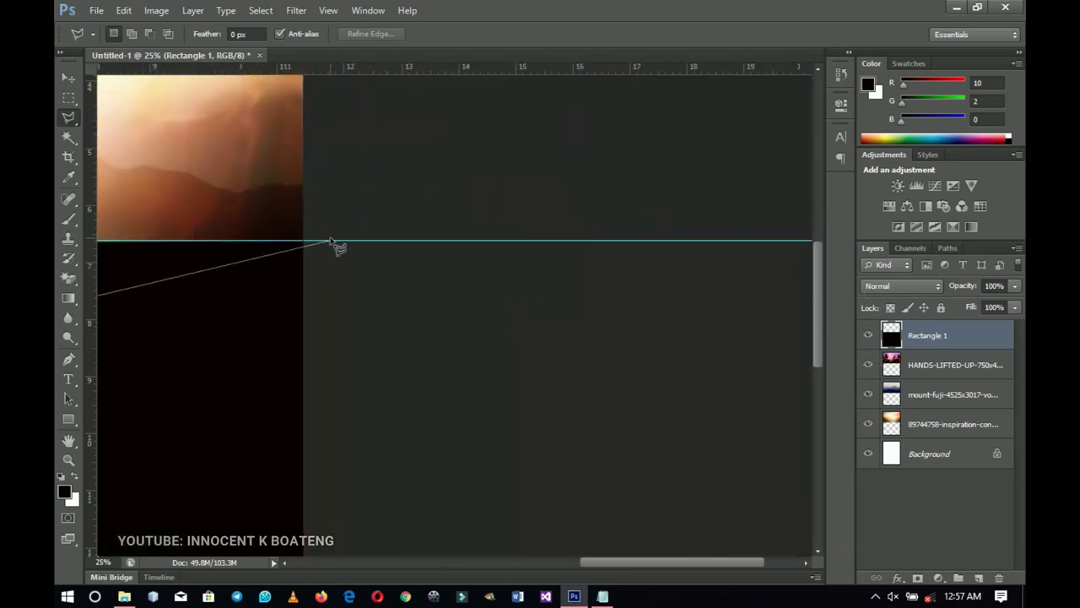
click(304, 241)
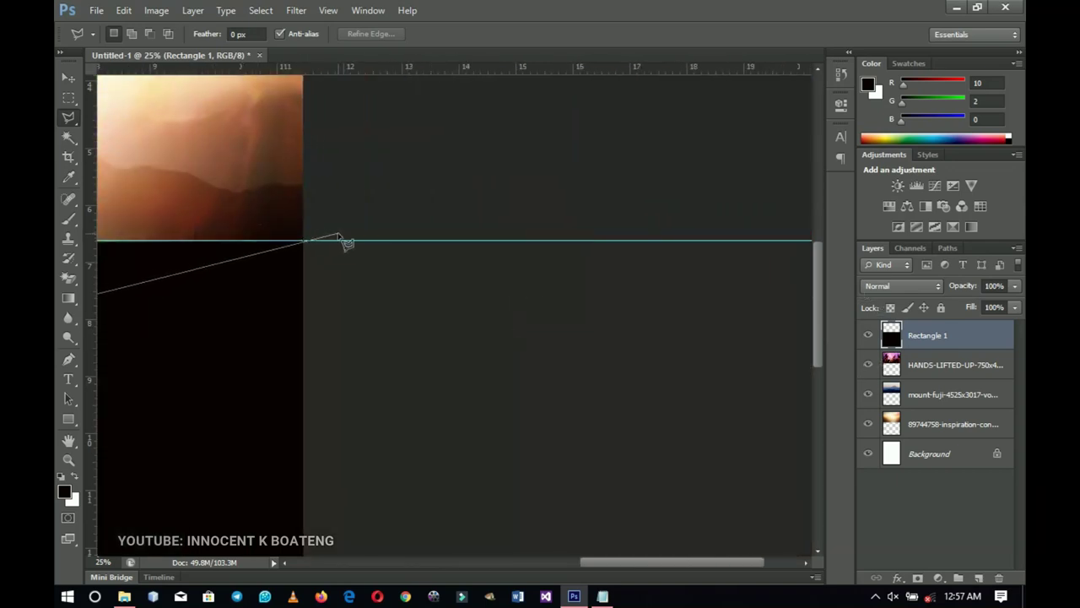
scroll(346, 243, left, 14)
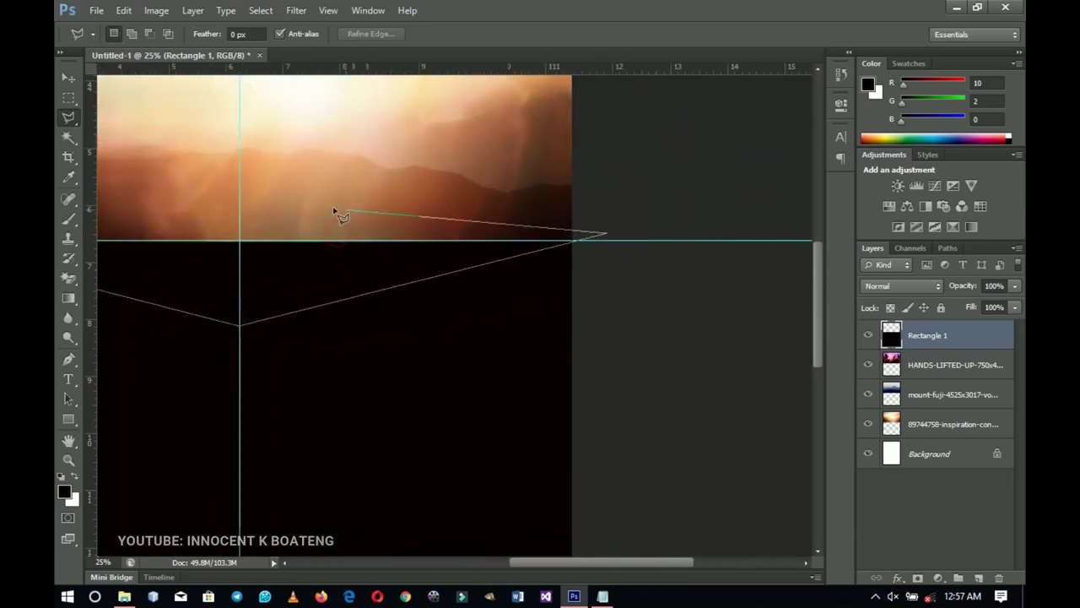
click(315, 226)
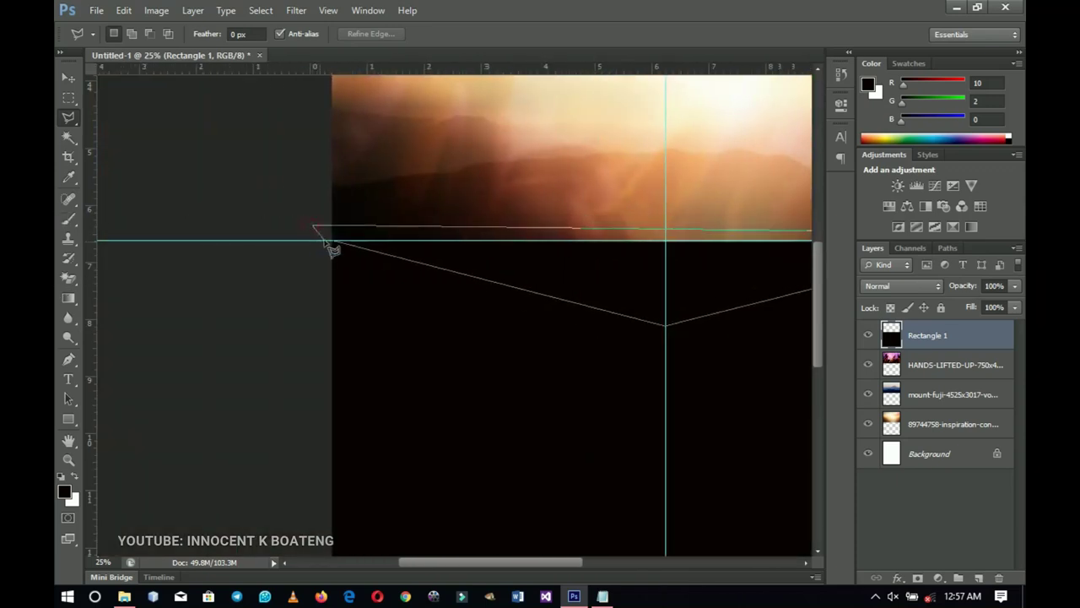
click(336, 243)
drag(416, 301, 229, 320)
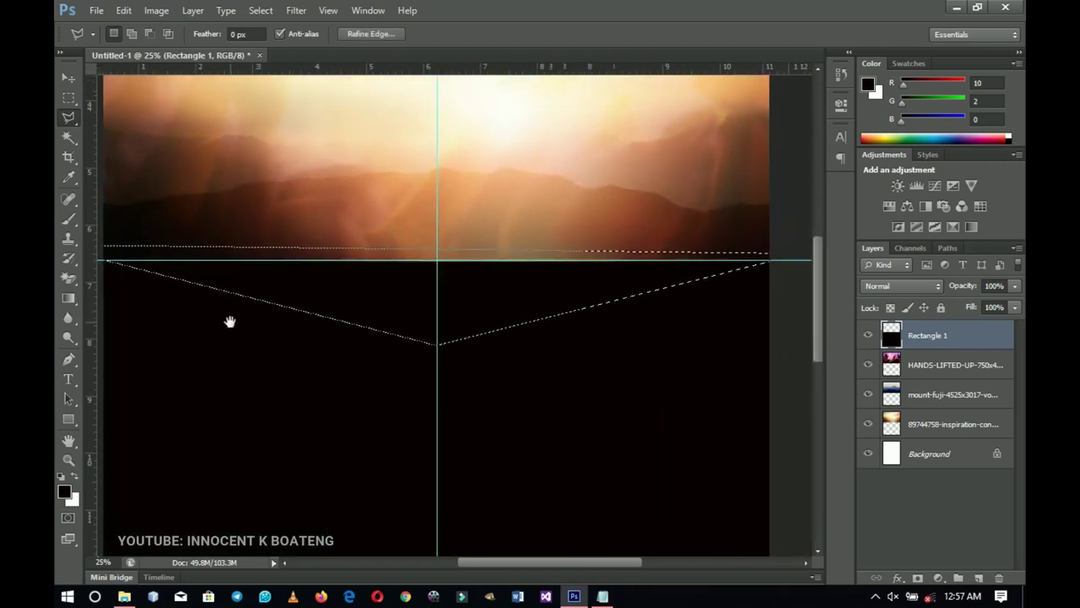
Delete the black fill inside the V selection, deselect, and readjust the zoom.
key(Delete)
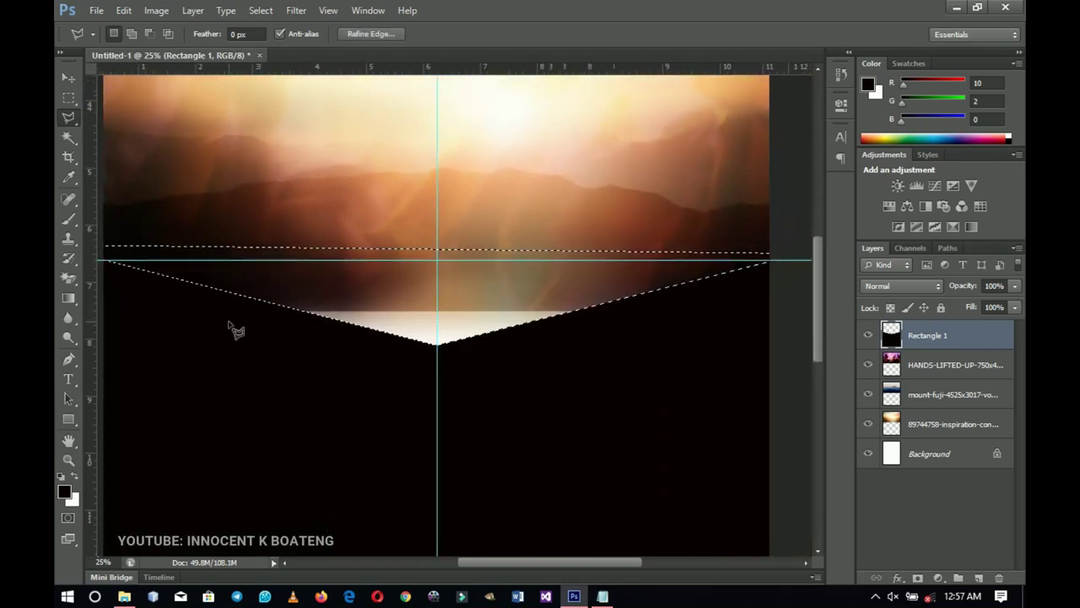
key(ctrl+d)
key(z)
alt+click(389, 323)
drag(389, 323, 389, 323)
key(ctrl+plus)
key(l)
key(ctrl+plus)
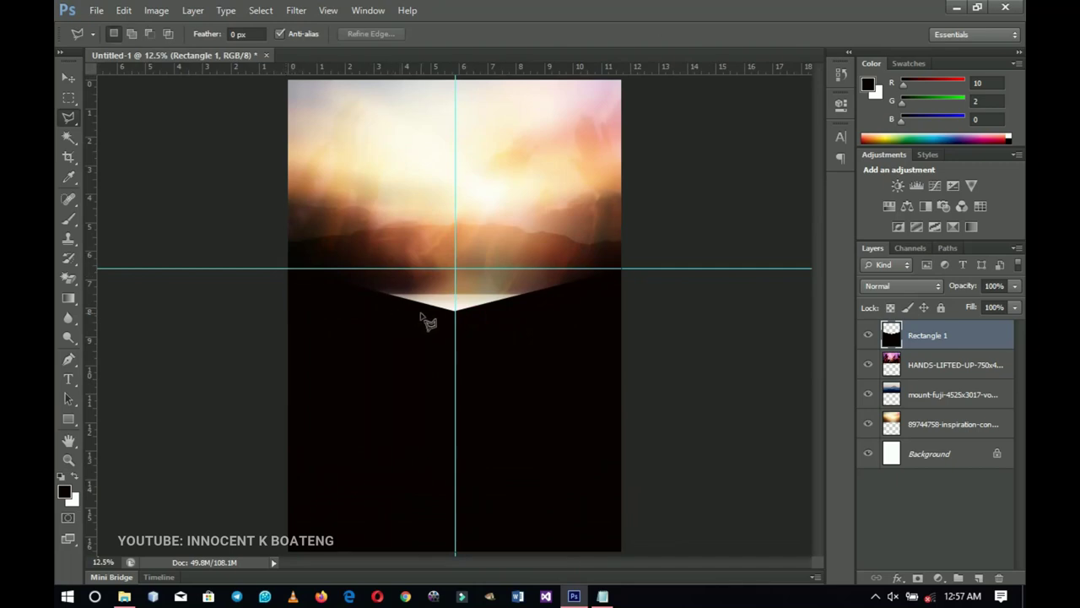
key(v)
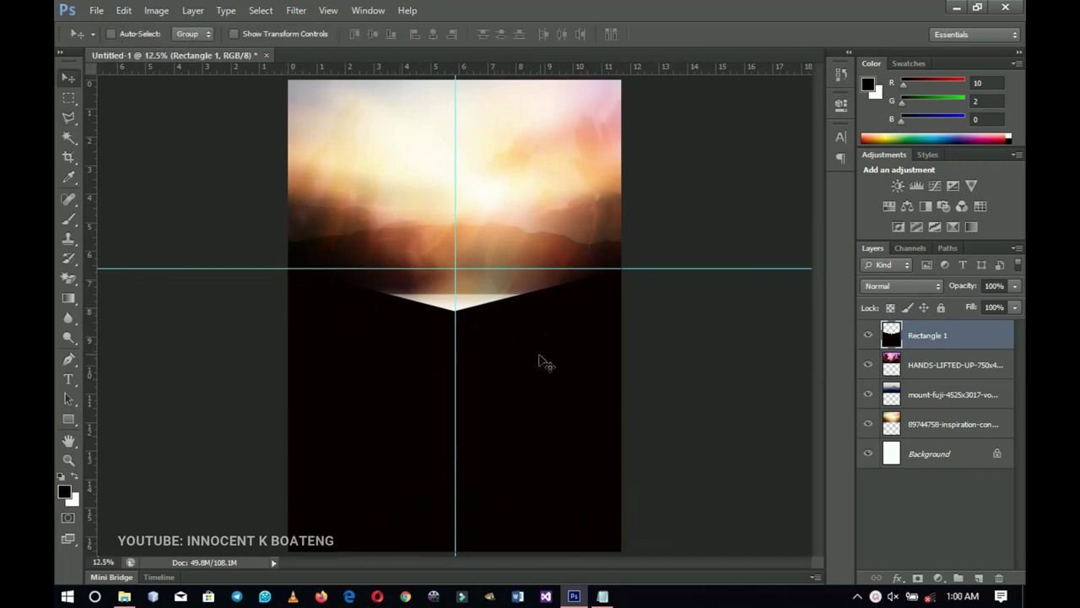
Drag Beautiful-Backgrounds-HD-Wallpapers from Explorer onto the Photoshop canvas.
click(575, 595)
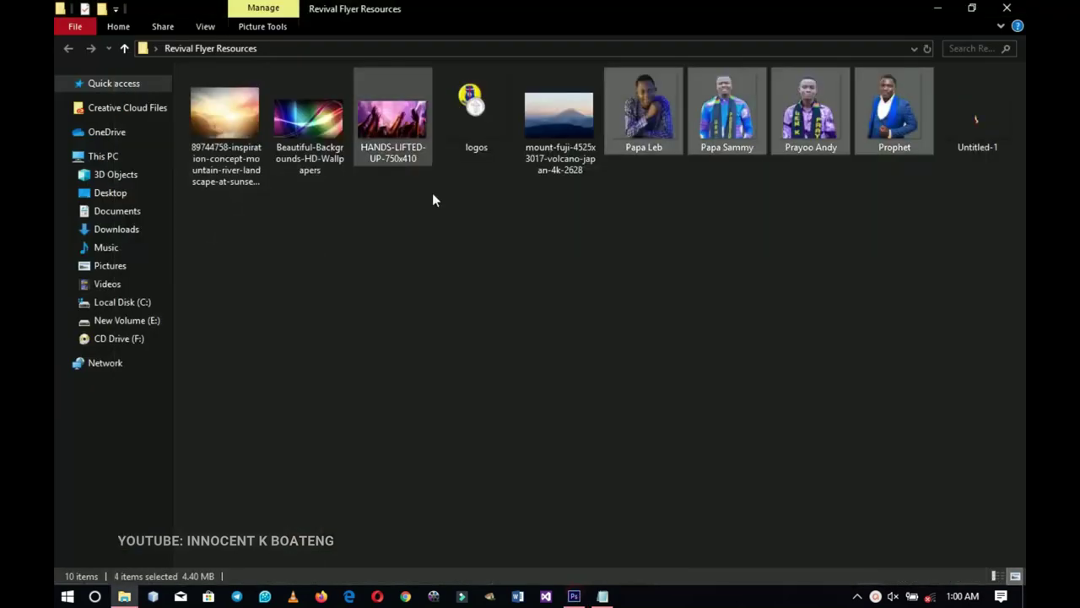
click(322, 127)
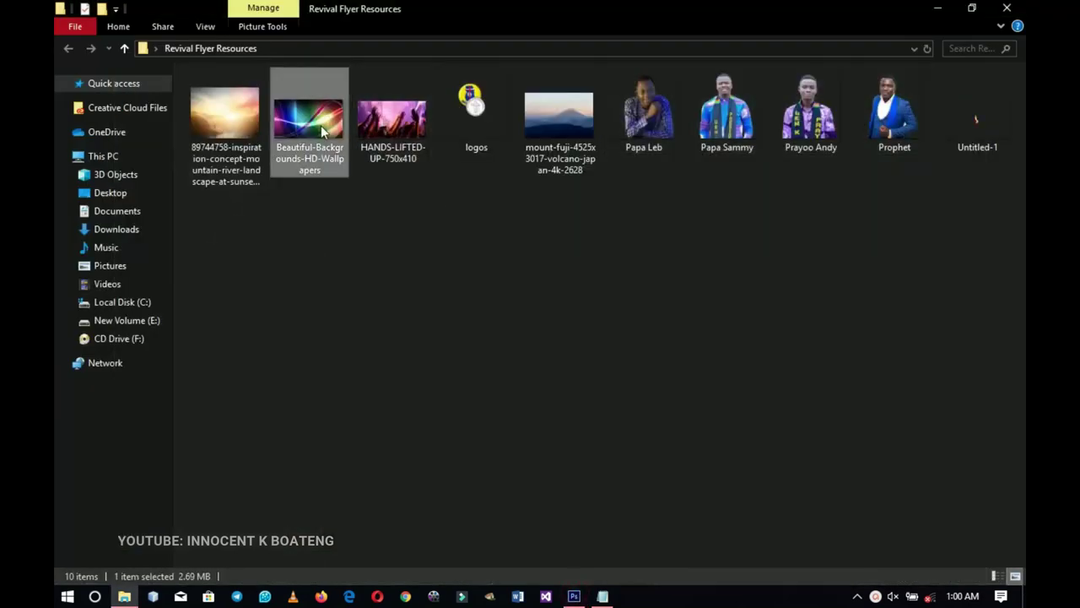
drag(322, 131, 509, 396)
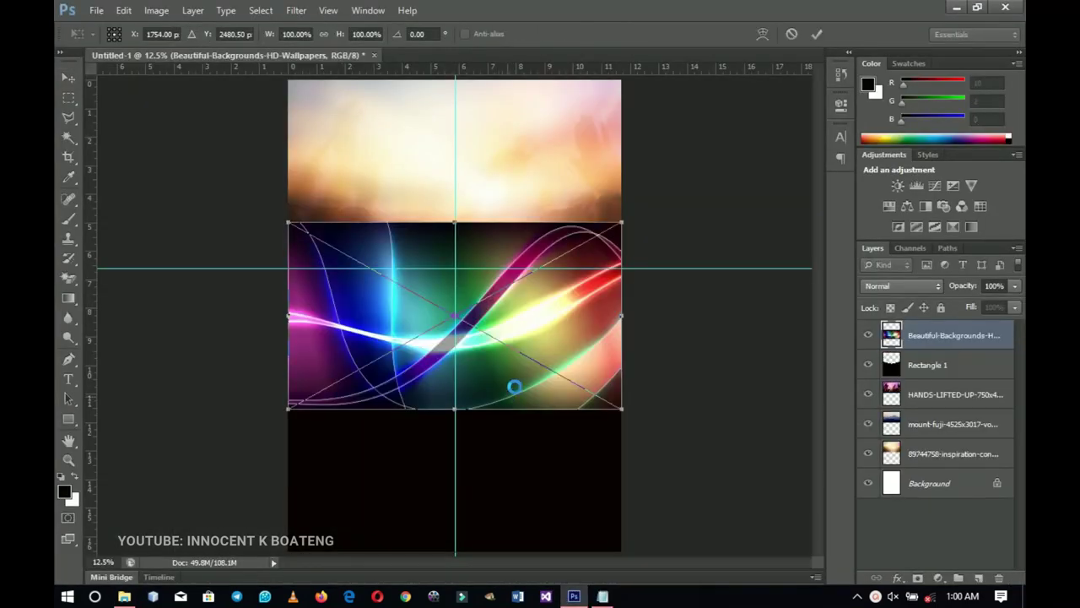
Enlarge the wallpaper image and move it down to cover the flyer's lower half.
drag(529, 331, 528, 371)
drag(622, 454, 651, 467)
drag(612, 395, 605, 419)
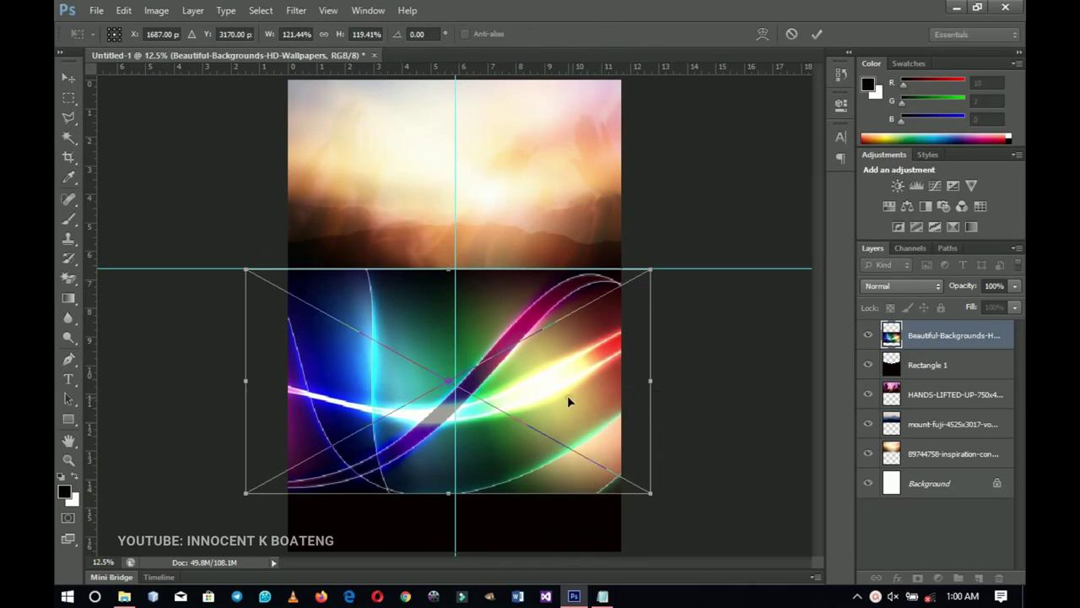
key(Return)
Rasterize the wallpaper layer and set its blend mode to Soft Light.
right_click(934, 331)
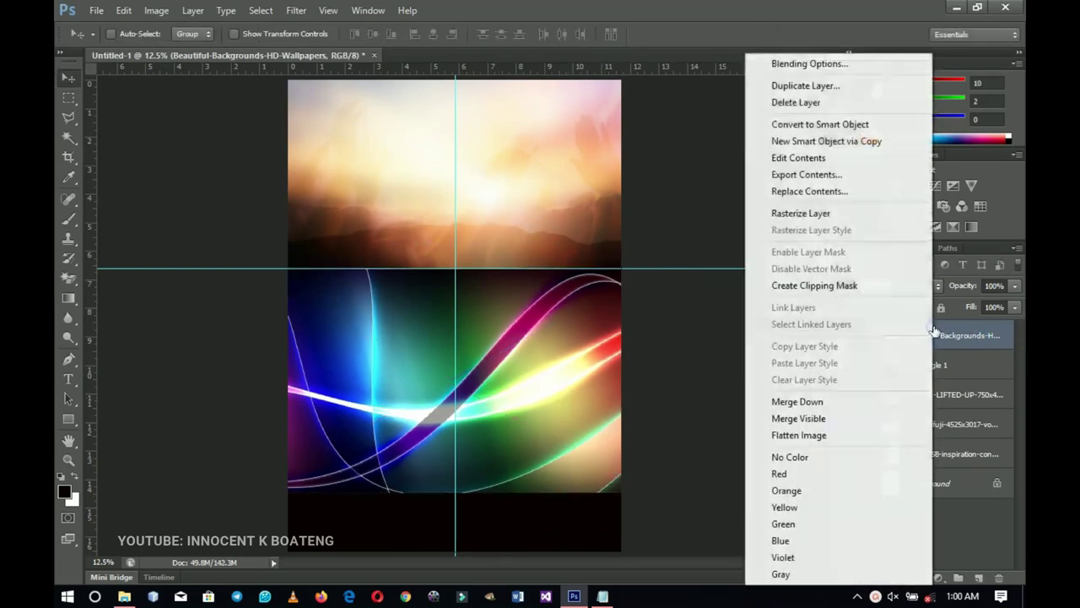
click(817, 213)
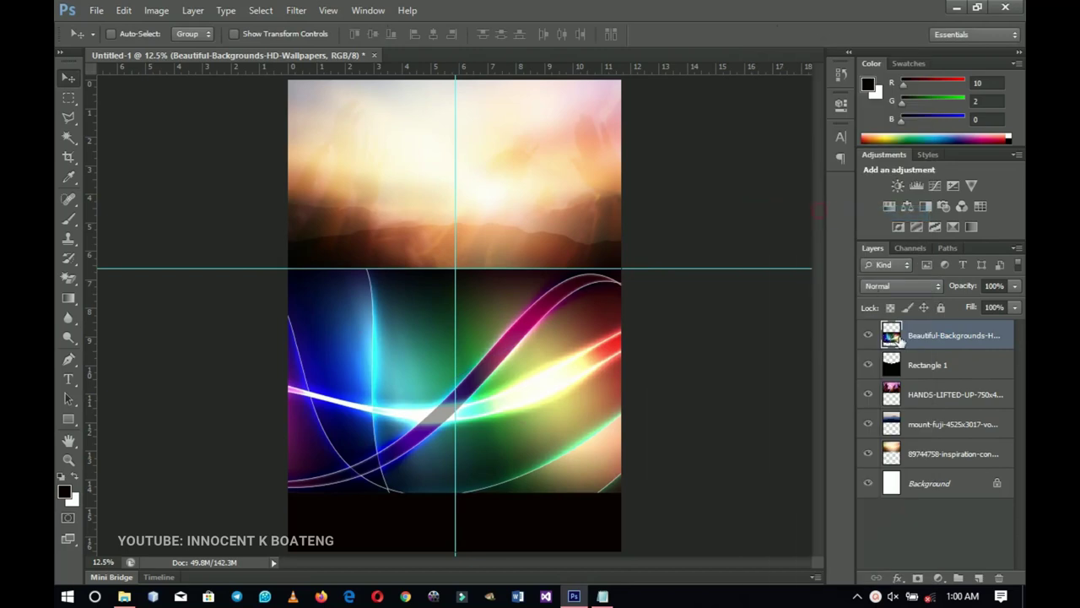
click(927, 290)
click(888, 205)
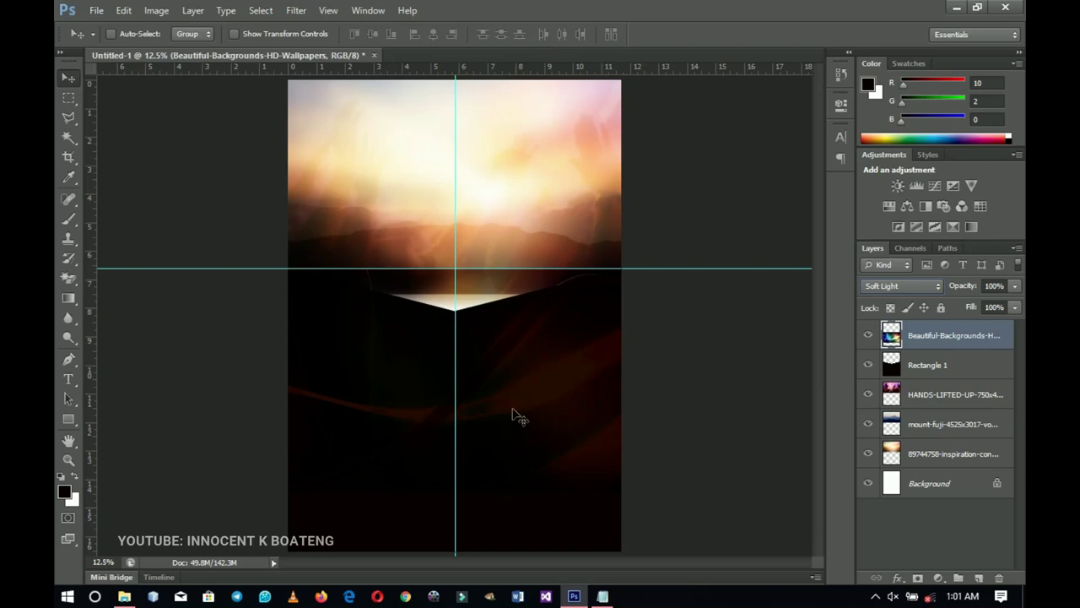
Add a layer mask to the wallpaper layer and set a 500 px brush at 57% hardness.
click(918, 577)
key(b)
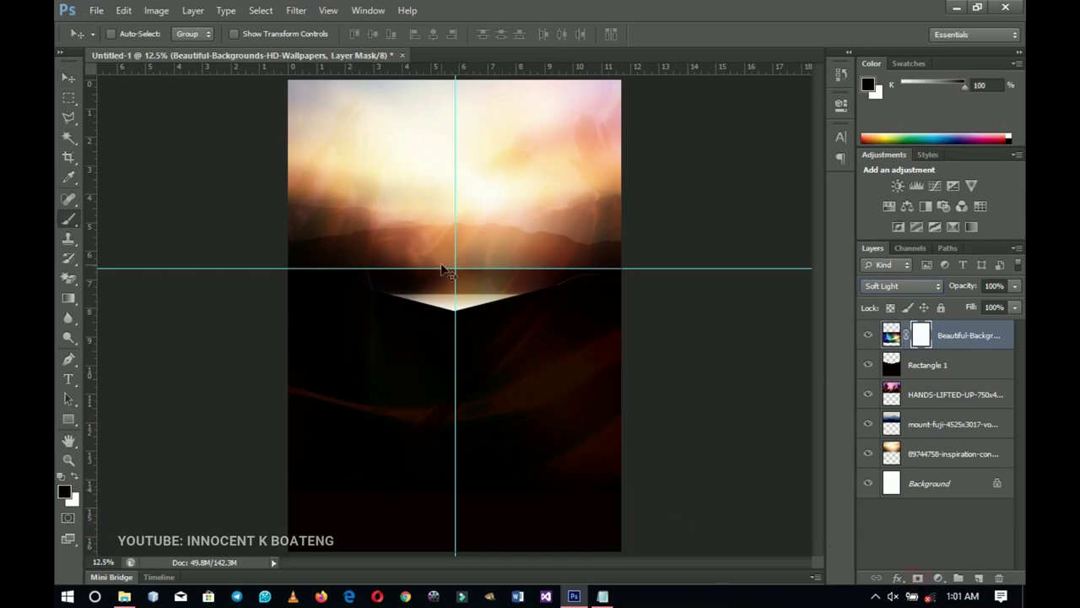
right_click(396, 333)
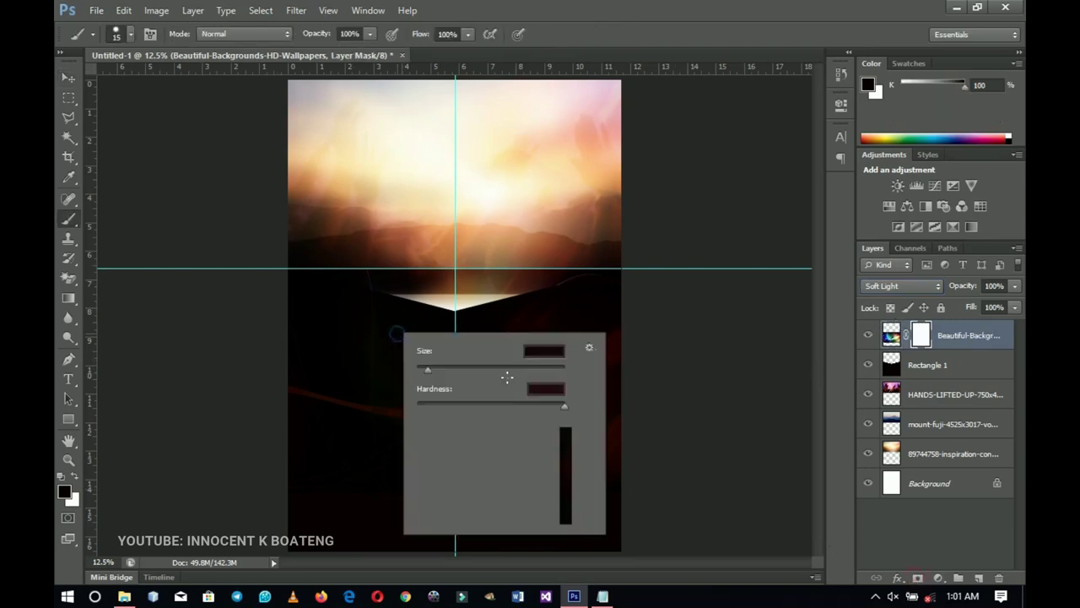
drag(469, 365, 498, 369)
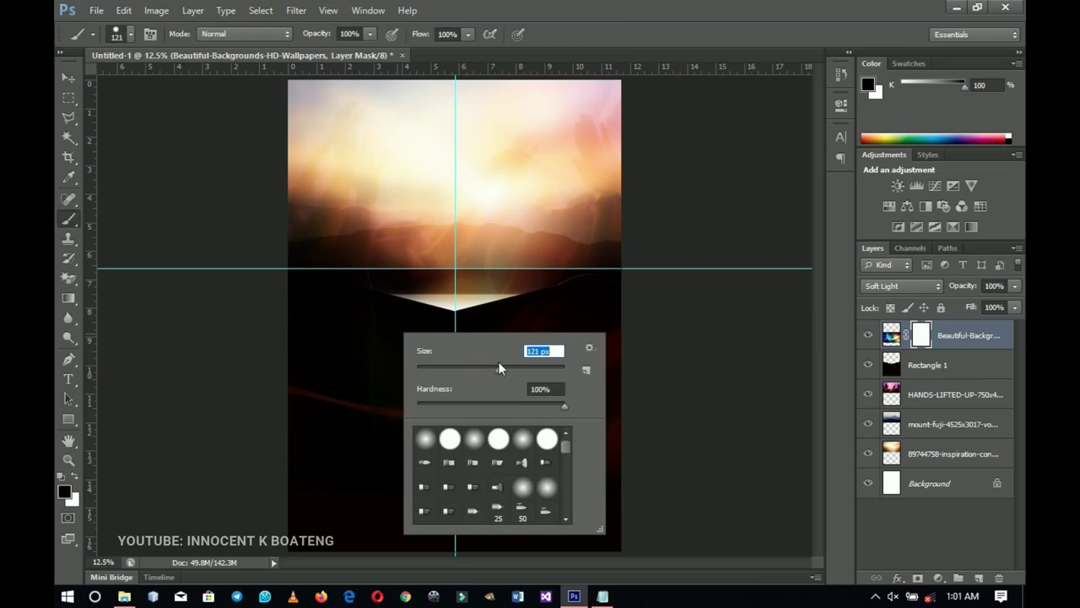
drag(564, 404, 502, 406)
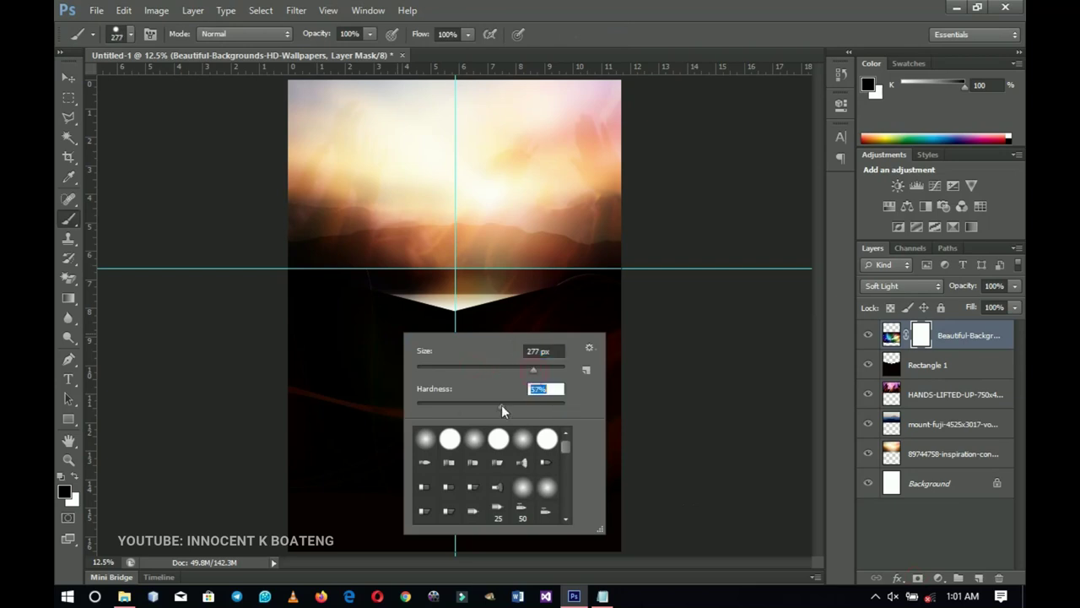
key(Return)
key(bracketright)
key(bracketright)
key(bracketright)
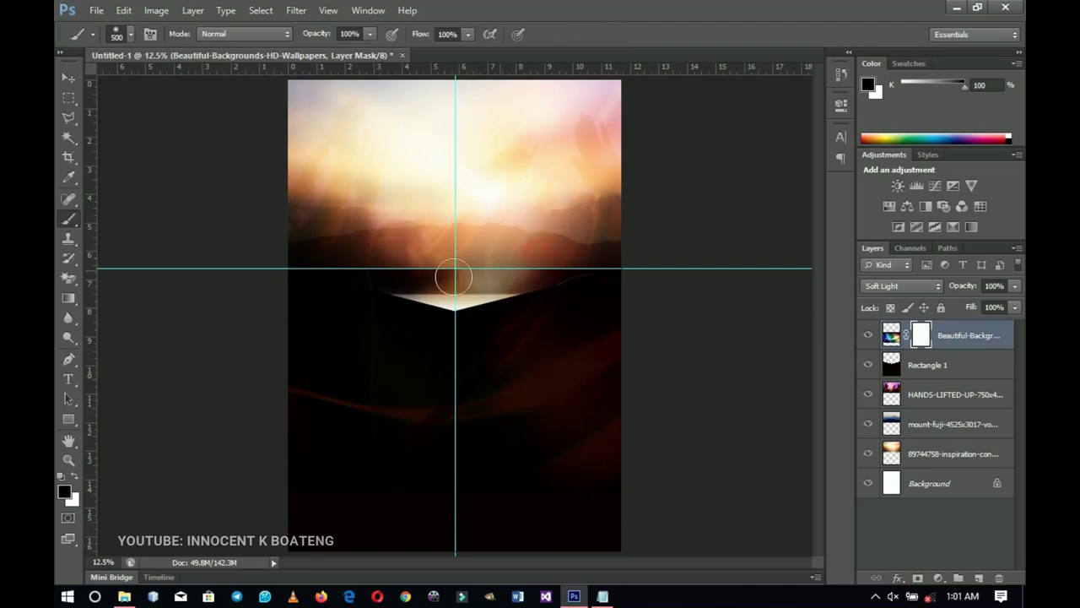
Paint black on the mask to fade the overlay's top and bottom edges, using a 700 px brush.
drag(347, 258, 313, 245)
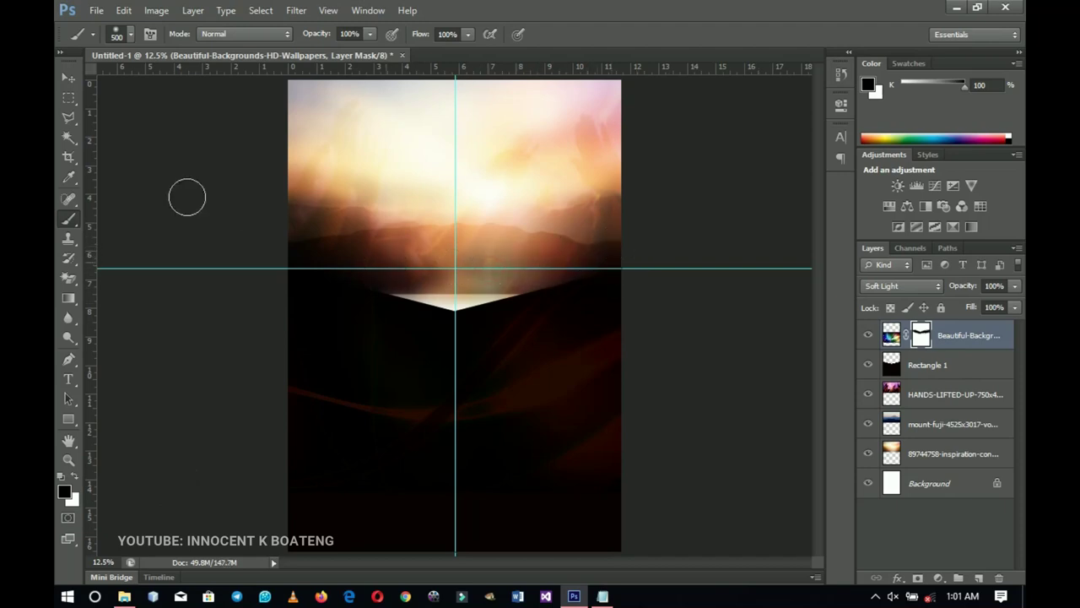
key(bracketright)
key(bracketright)
key(bracketright)
key(bracketright)
scroll(513, 414, up, 1)
scroll(513, 414, up, 1)
mouse_move(513, 413)
mouse_down()
mouse_move(501, 200)
mouse_move(516, 149)
mouse_up()
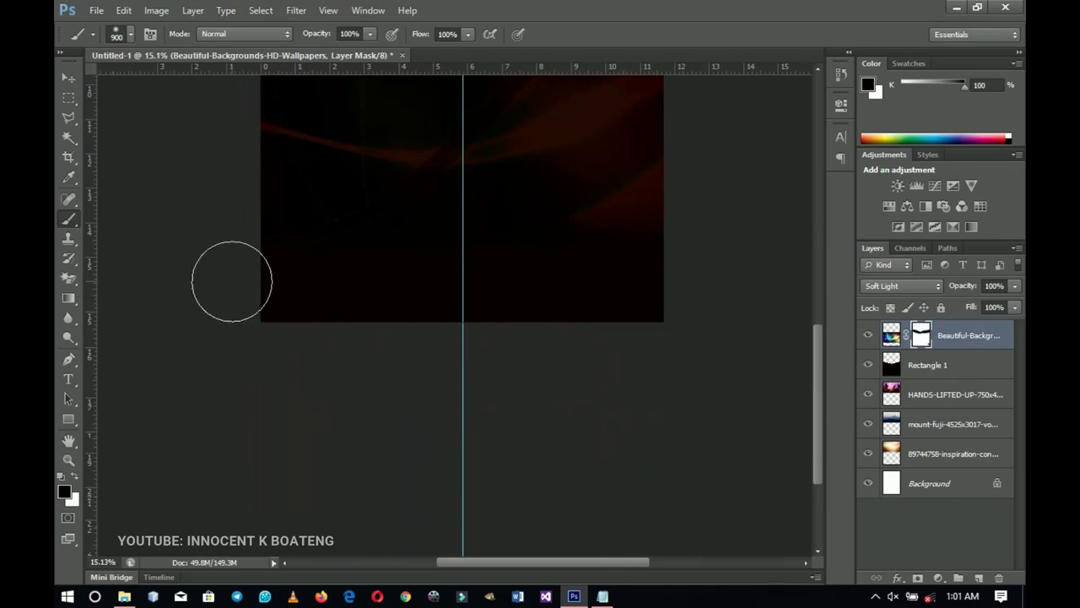
drag(574, 355, 646, 284)
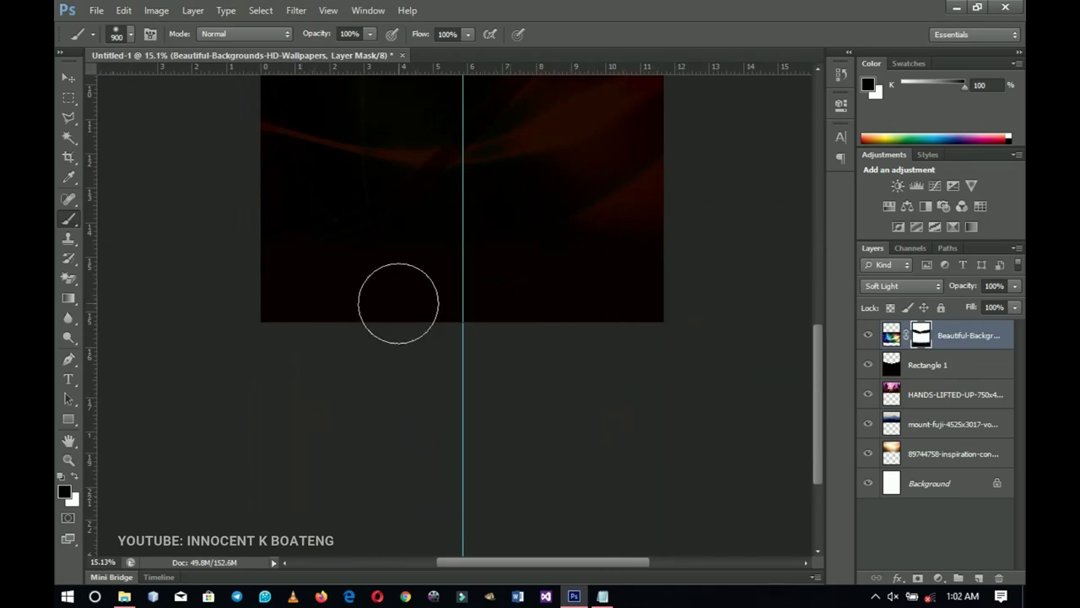
scroll(403, 379, up, 2)
Group the five image layers above the white backdrop as 'Background', then switch back to the resources folder.
key(z)
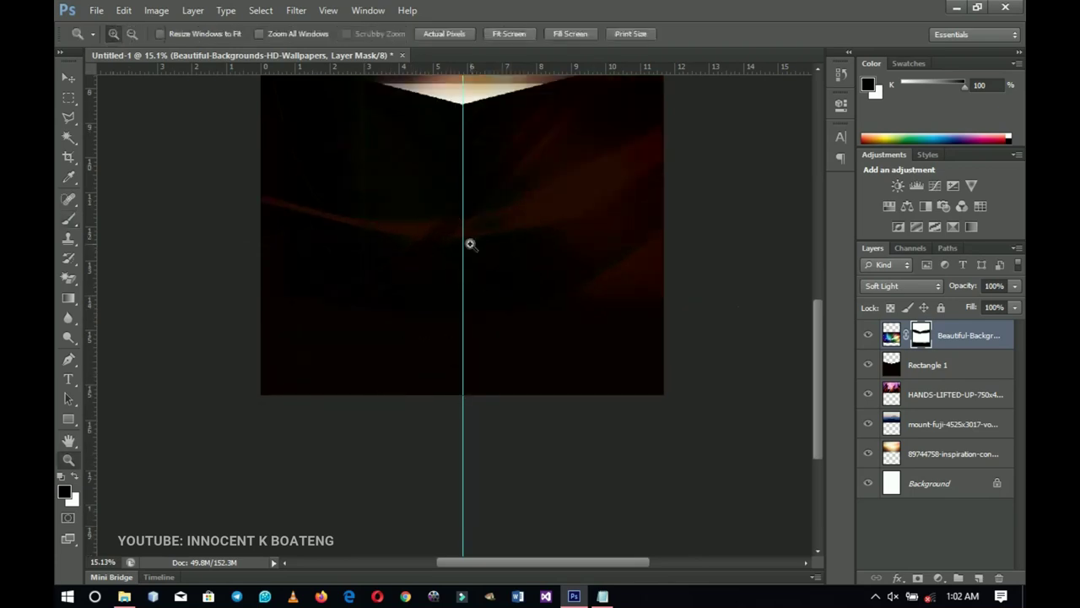
right_click(470, 244)
click(508, 265)
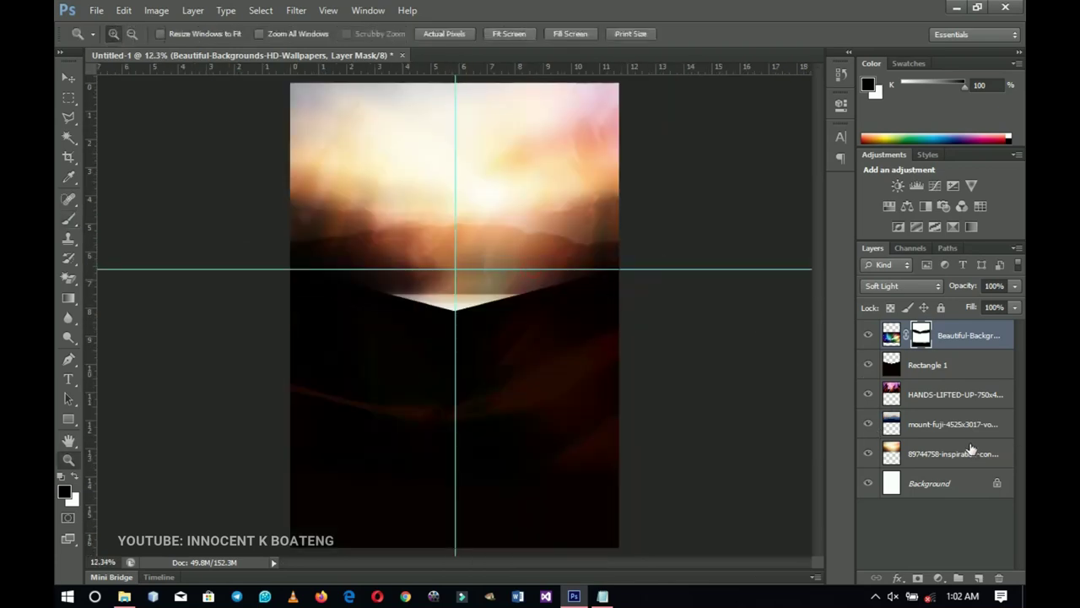
shift+click(920, 457)
key(ctrl+g)
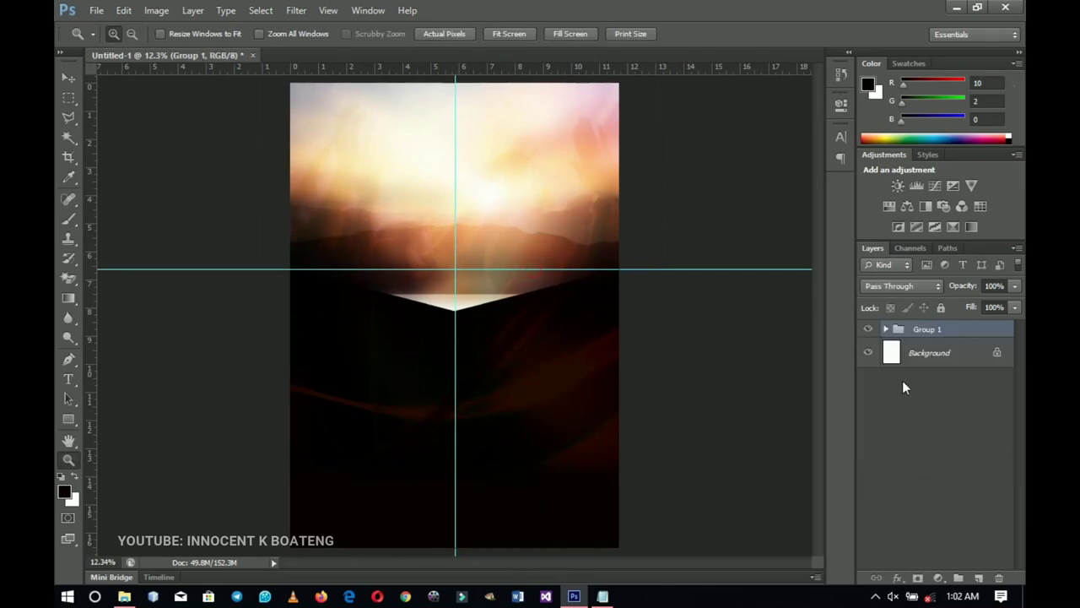
double_click(929, 331)
text(Ba)
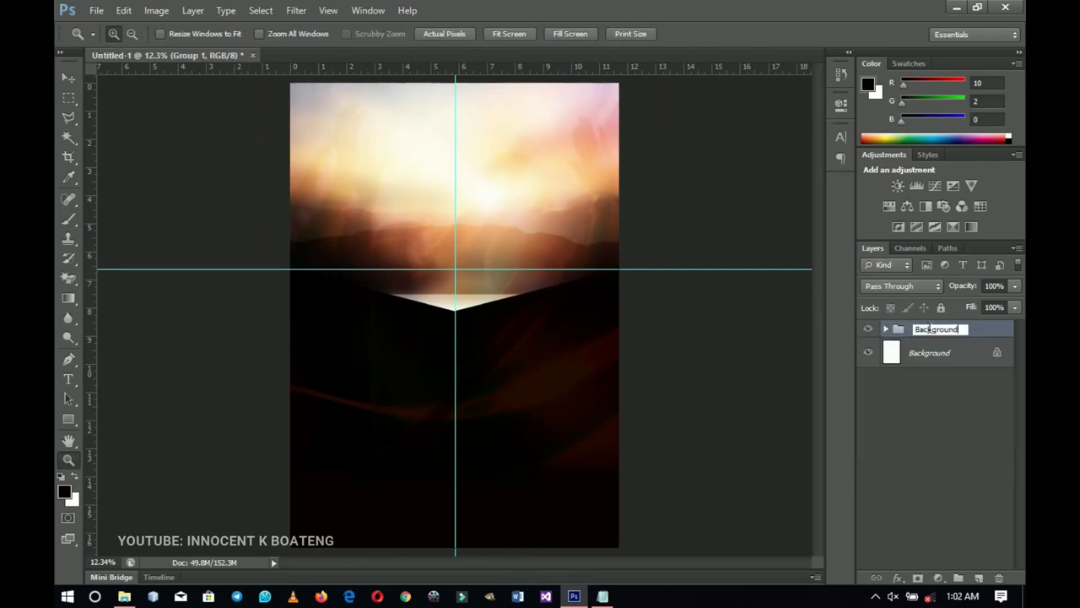
text(ckground)
key(Return)
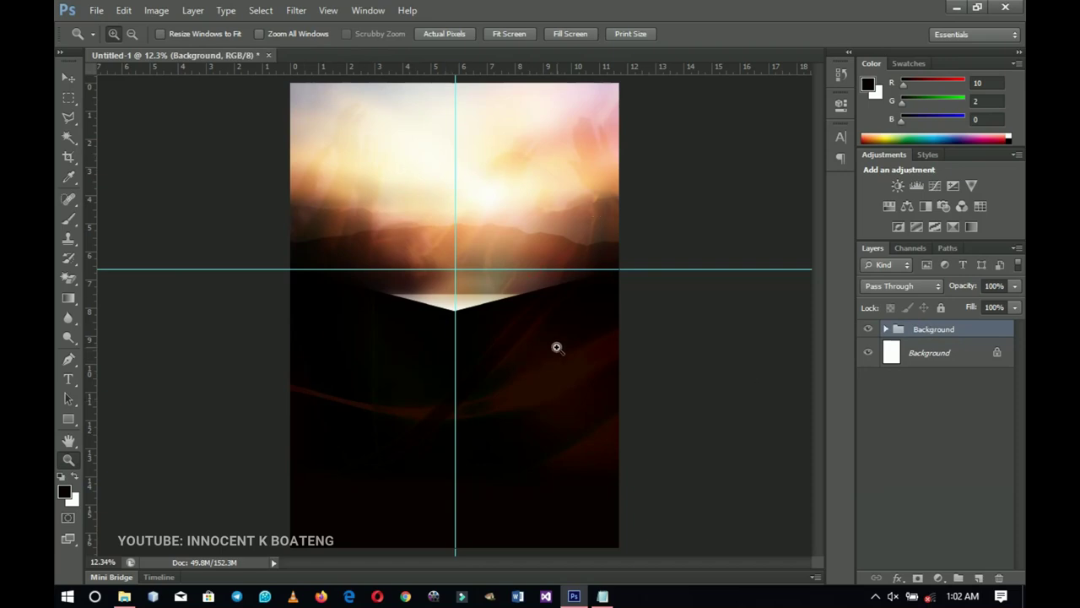
key(v)
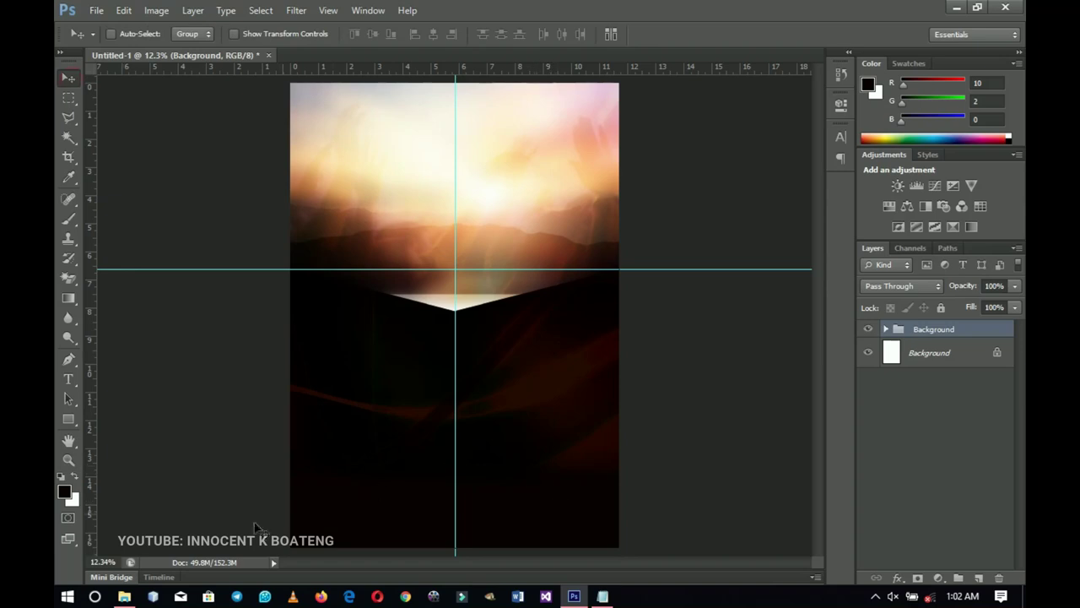
key(alt+Tab)
Place the Papa Sammy photo from the resources folder onto the flyer and enlarge it.
click(771, 213)
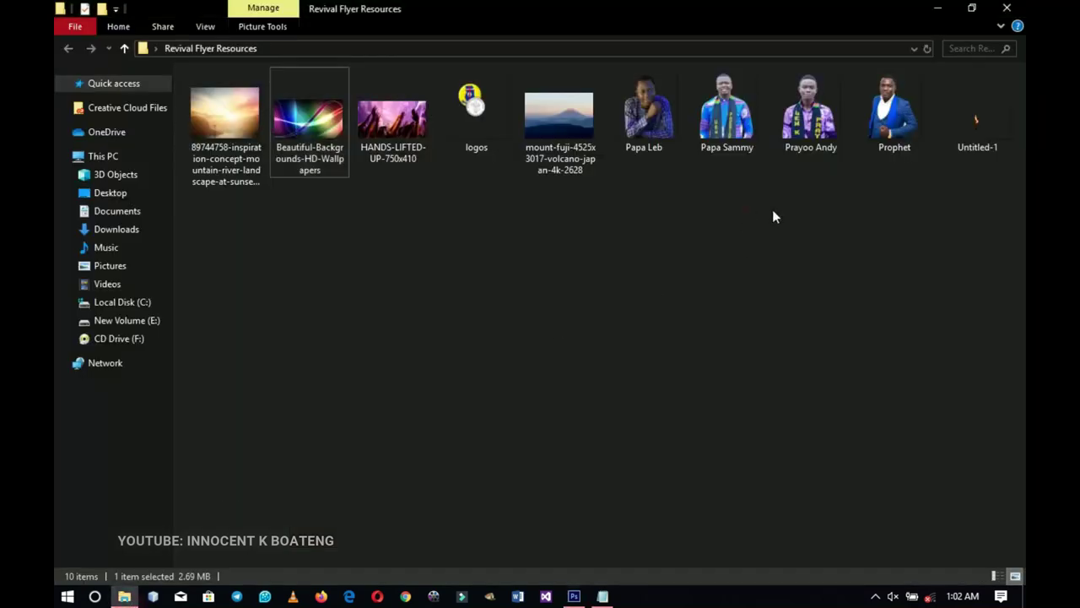
mouse_move(897, 202)
mouse_down()
mouse_move(681, 121)
mouse_move(639, 121)
mouse_up()
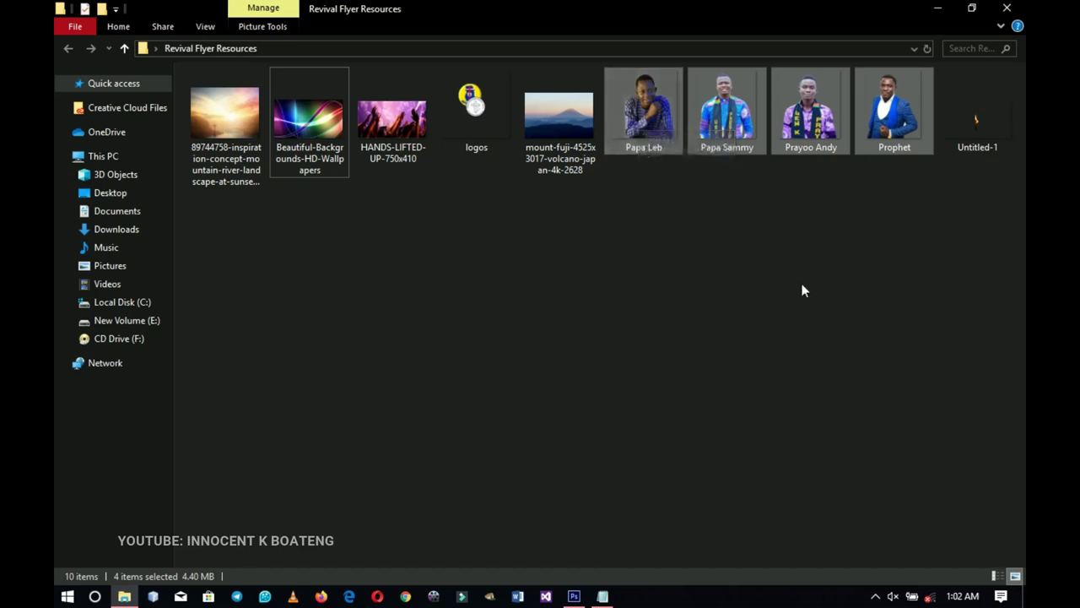
click(761, 273)
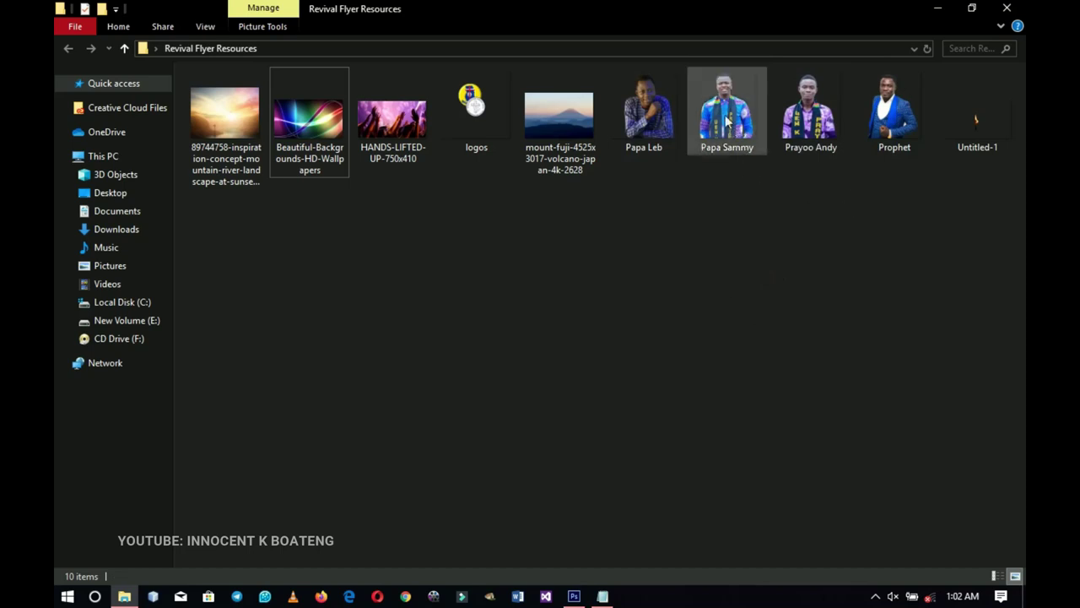
drag(728, 121, 443, 334)
drag(434, 264, 436, 266)
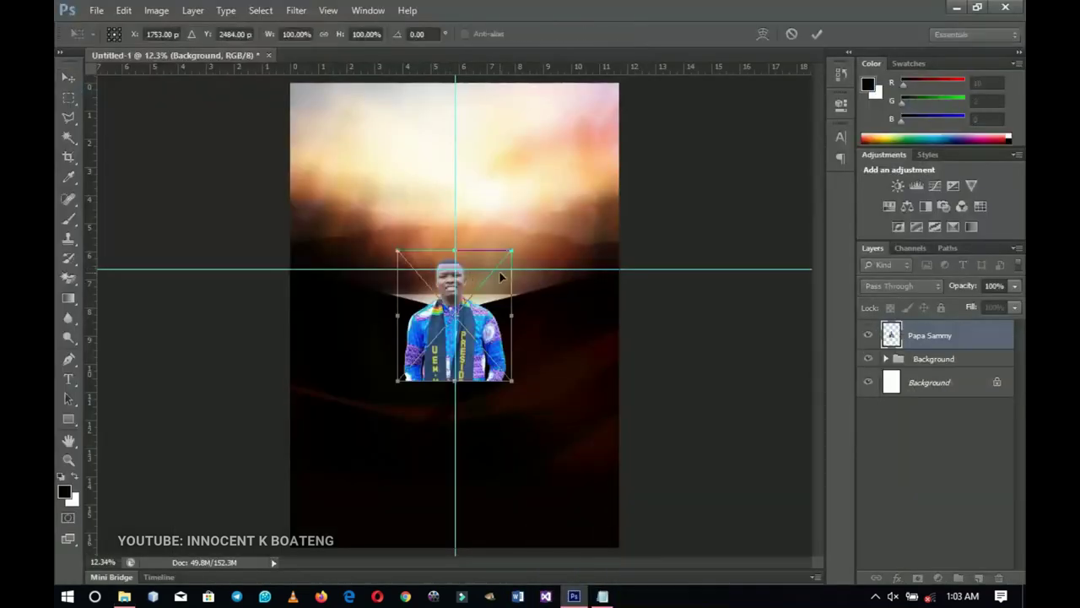
drag(505, 255, 538, 198)
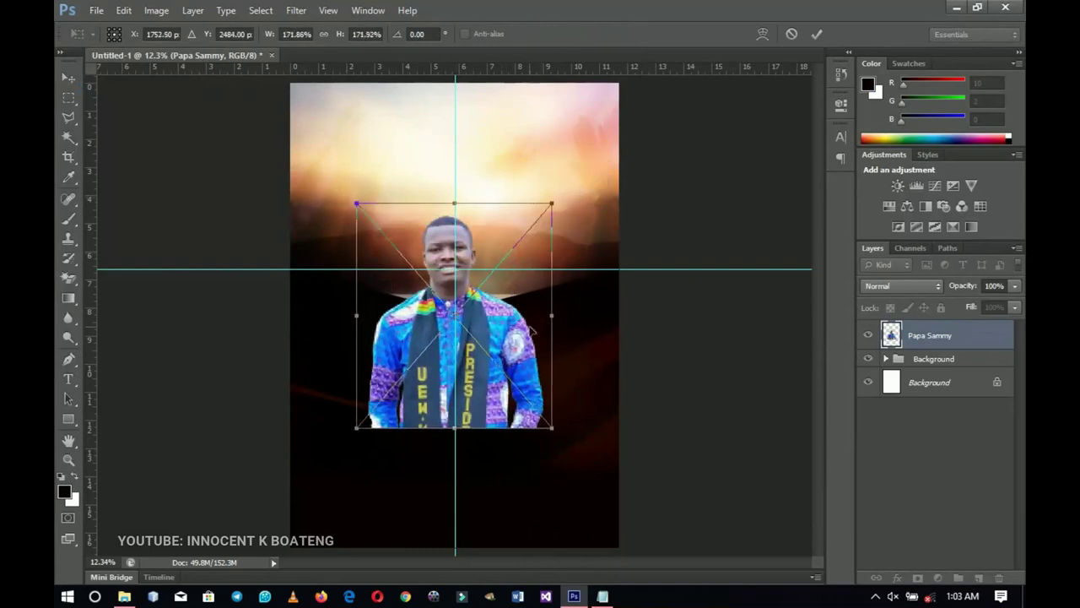
key(Return)
Move Papa Sammy higher on the flyer and rasterize its layer.
drag(527, 359, 534, 299)
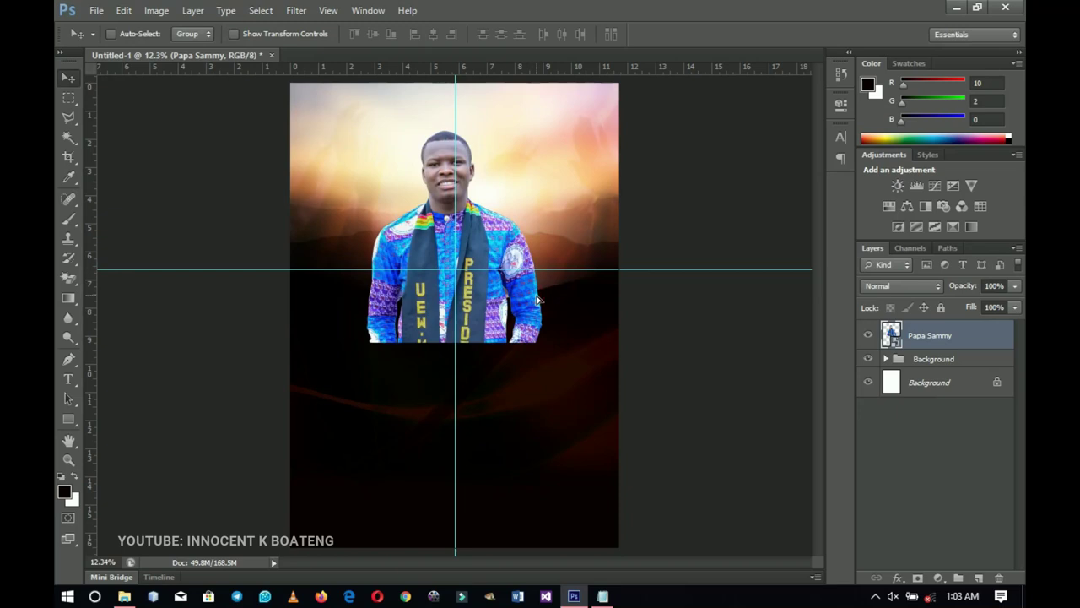
right_click(931, 350)
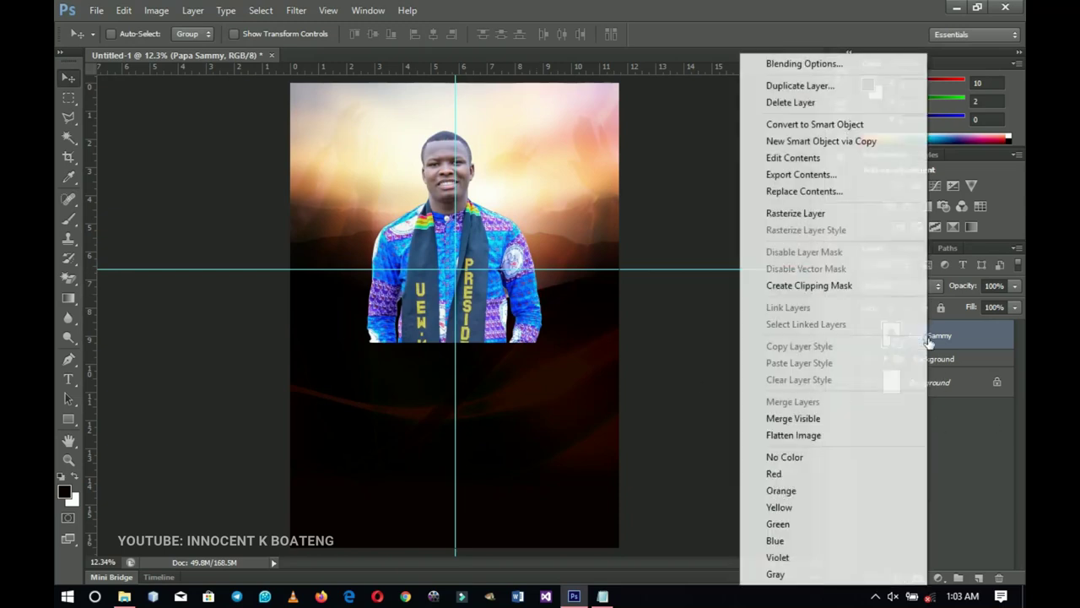
click(800, 211)
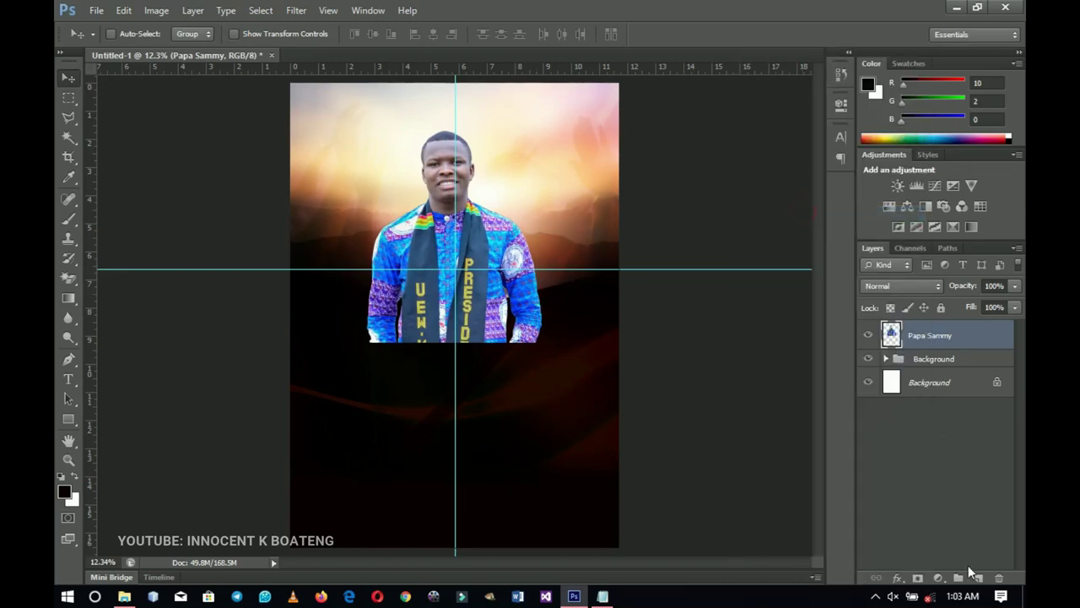
Add a layer mask to Papa Sammy and brush out its hard bottom edge.
click(917, 578)
key(b)
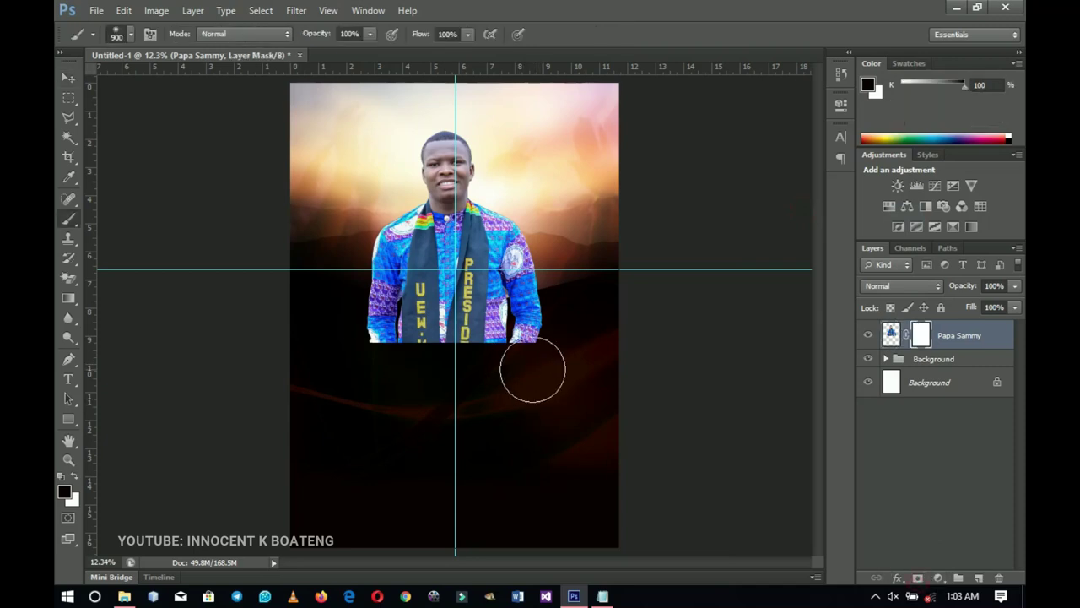
mouse_move(453, 385)
mouse_down()
mouse_move(357, 350)
mouse_move(322, 356)
mouse_move(343, 335)
mouse_move(350, 362)
mouse_move(367, 366)
mouse_move(348, 364)
mouse_move(340, 345)
mouse_move(513, 362)
mouse_move(535, 347)
mouse_up()
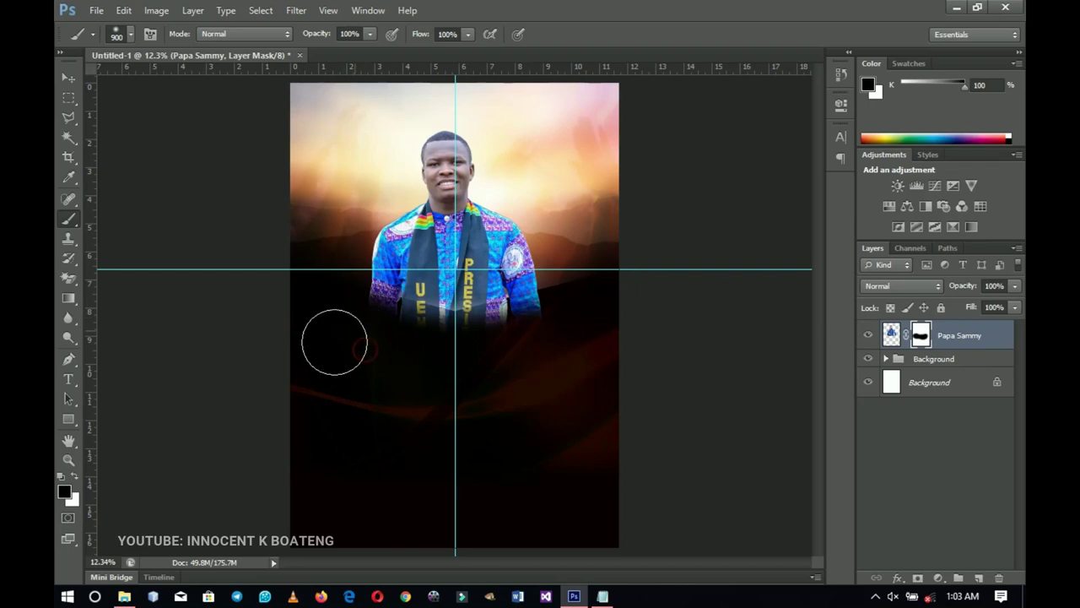
Scale the Papa Sammy photo down to about 83%.
click(75, 78)
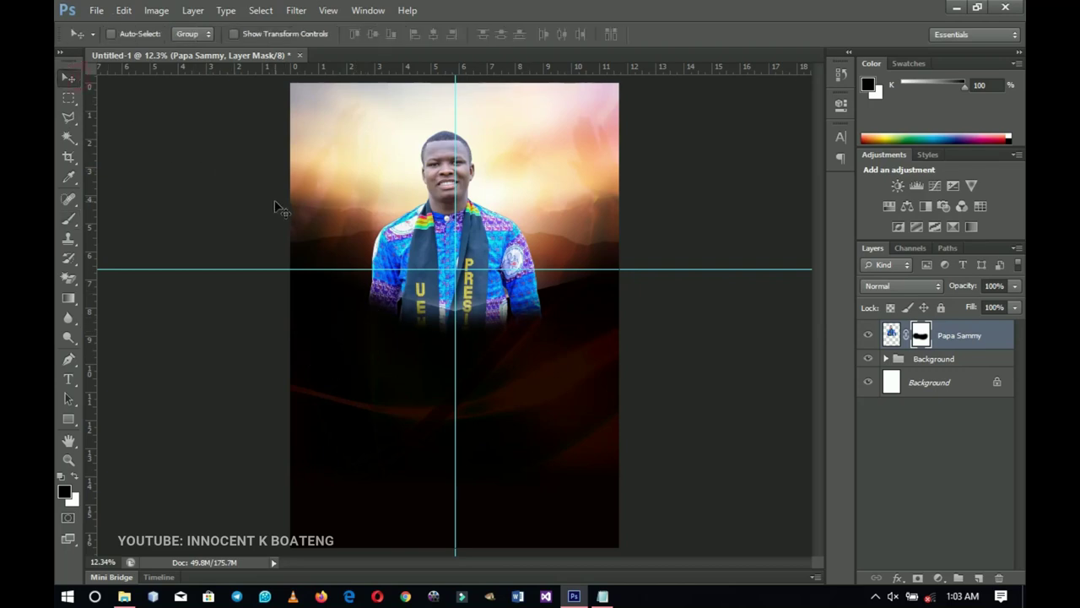
key(ctrl+t)
drag(547, 346, 498, 291)
key(Return)
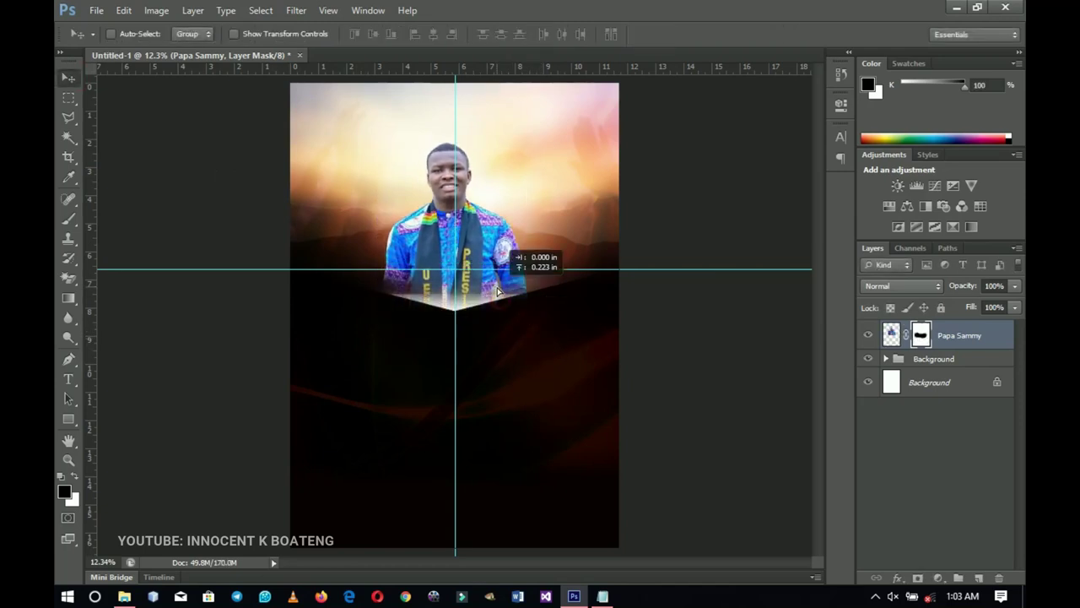
Shrink Papa Sammy further to about 95%, then return to the resources folder.
key(b)
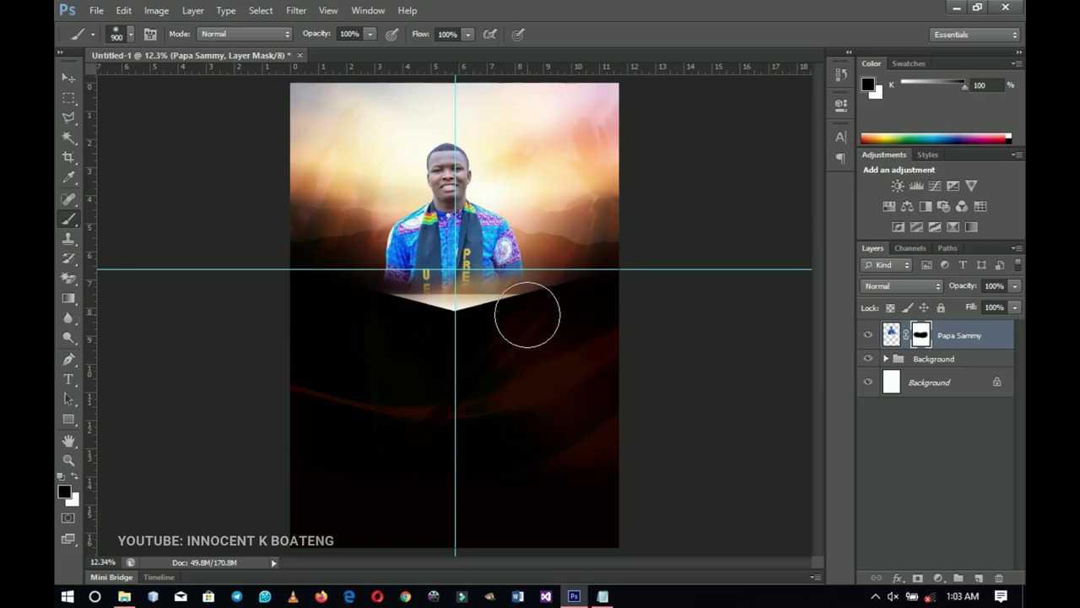
key(ctrl+t)
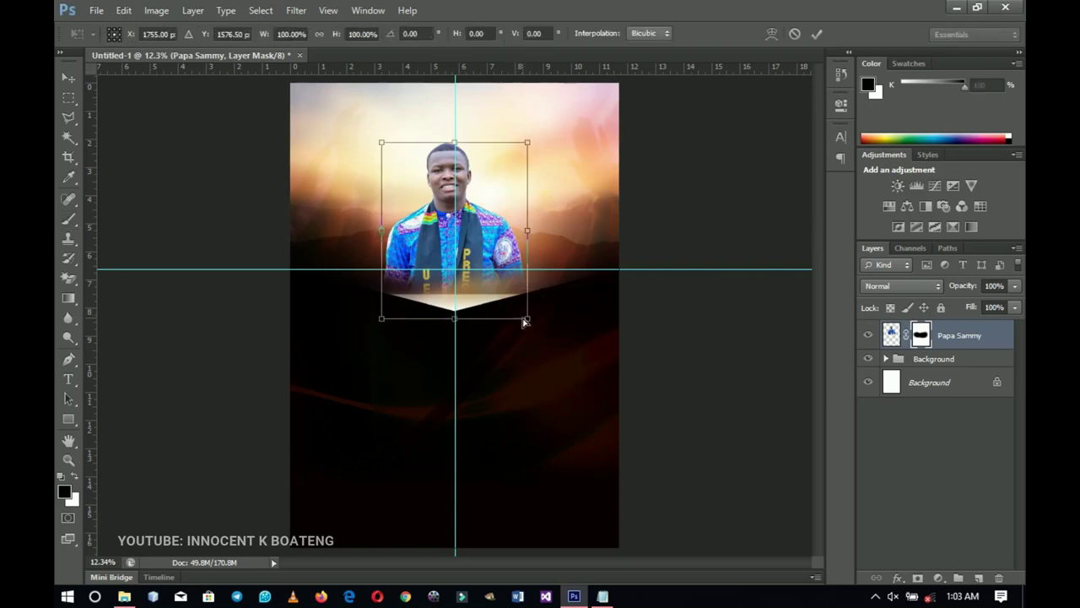
drag(530, 318, 521, 309)
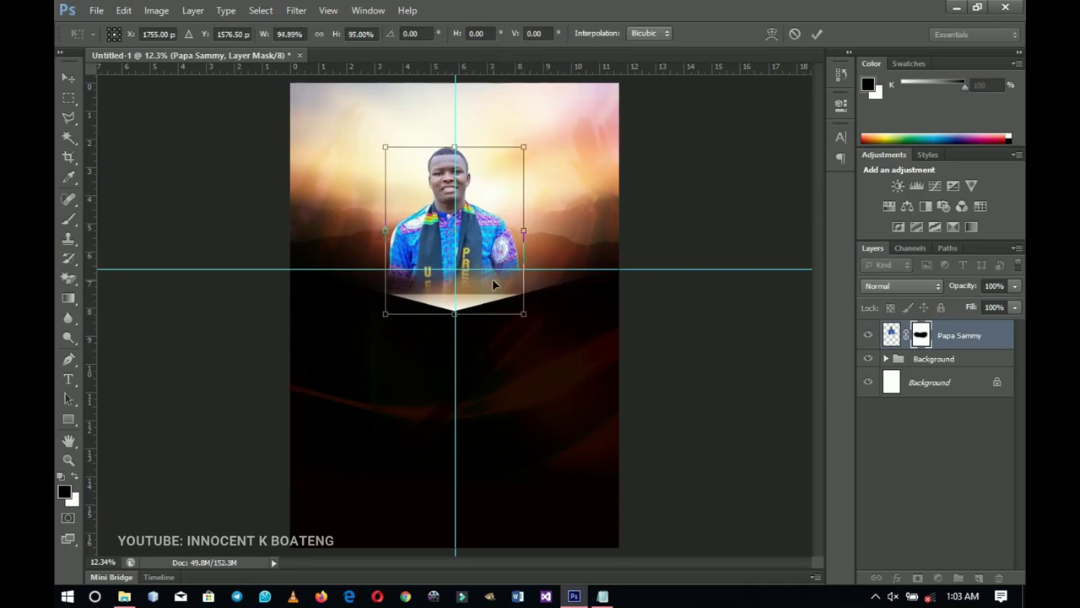
key(Return)
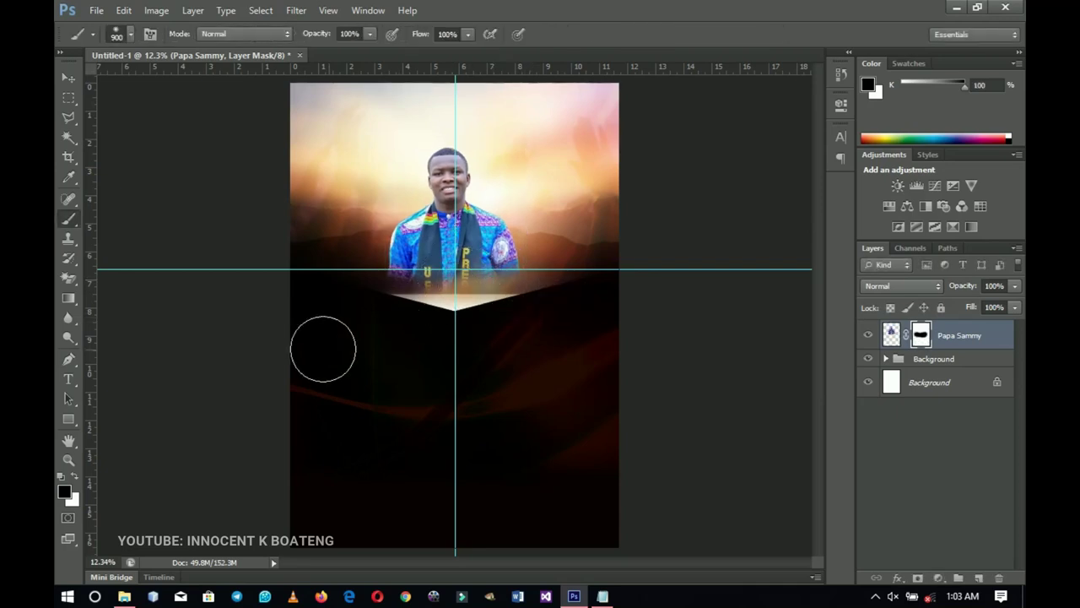
click(68, 78)
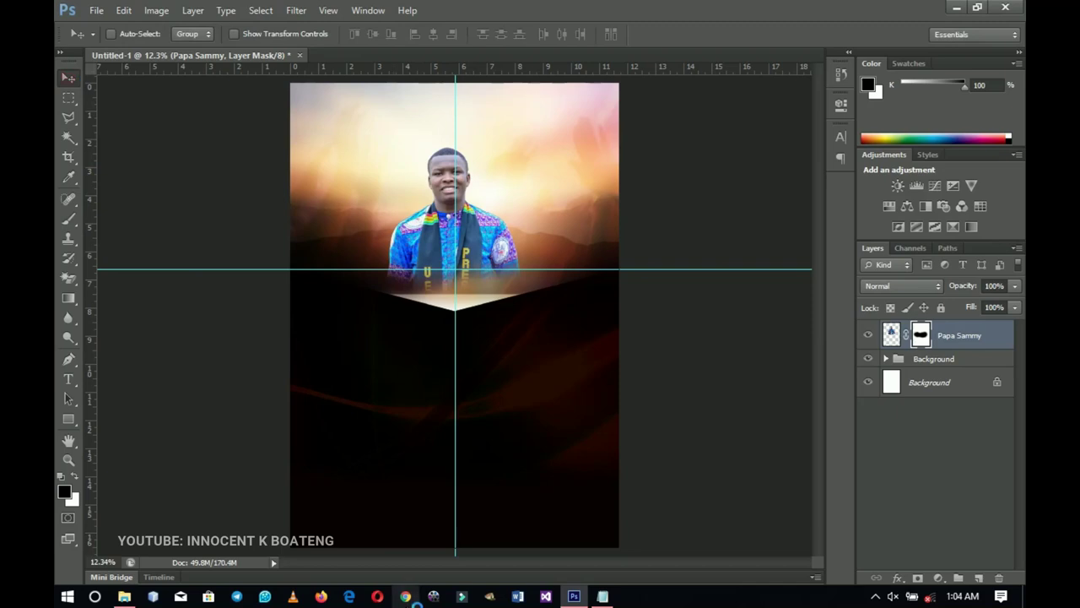
key(alt+Tab)
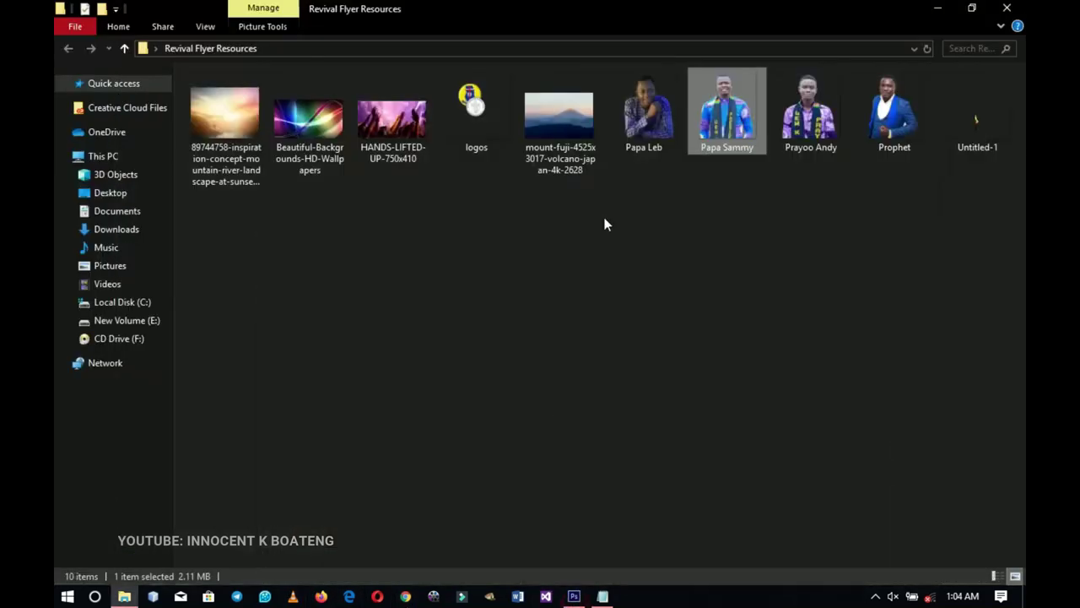
Place the Papa Leb photo, rasterize it, and scale it to about 87%.
drag(643, 114, 422, 274)
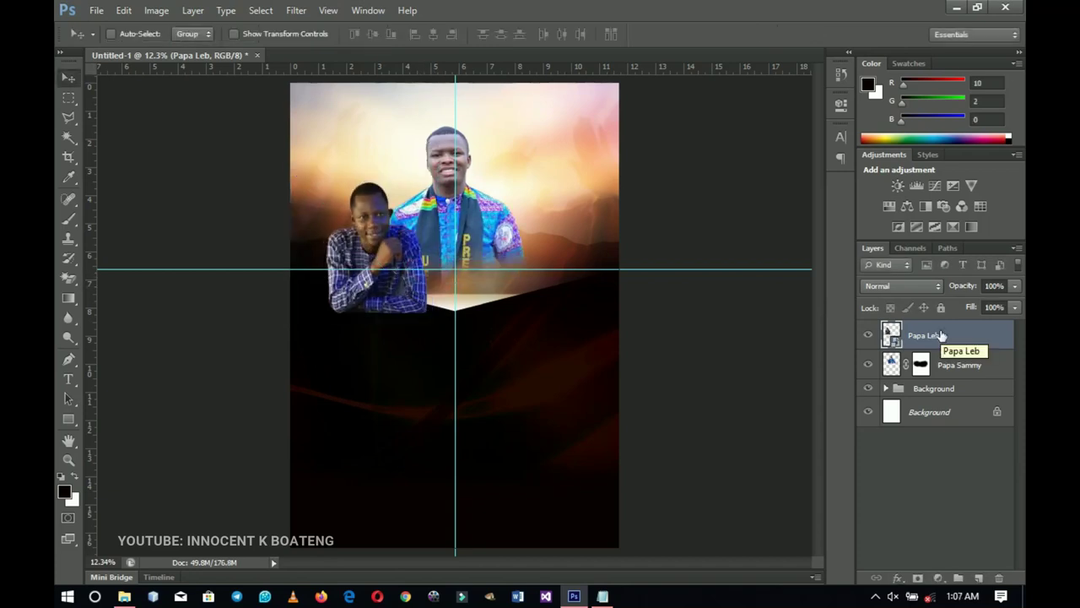
right_click(940, 335)
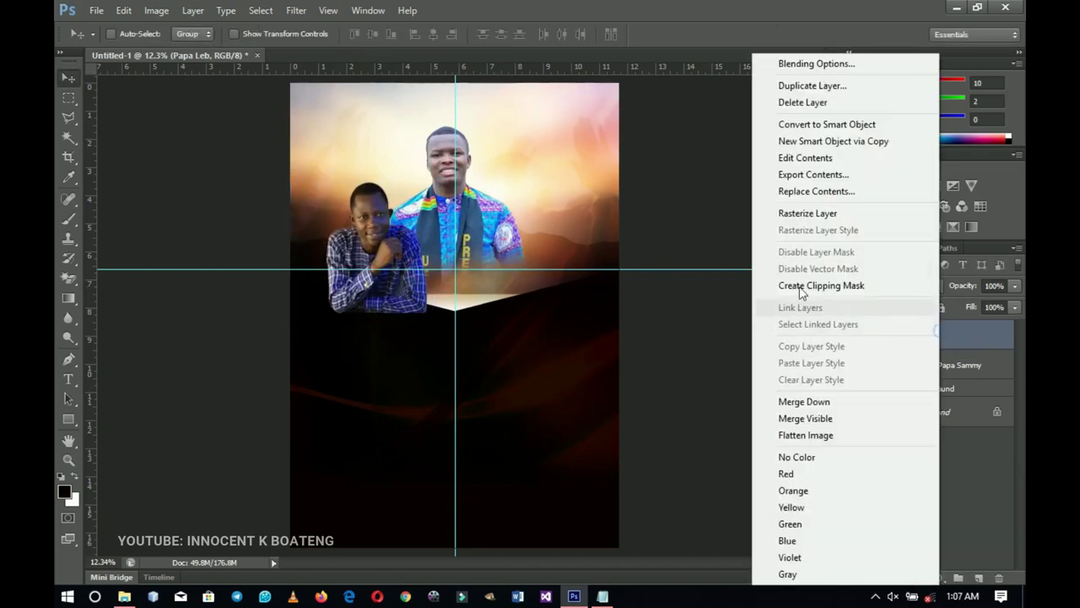
click(797, 213)
key(ctrl+t)
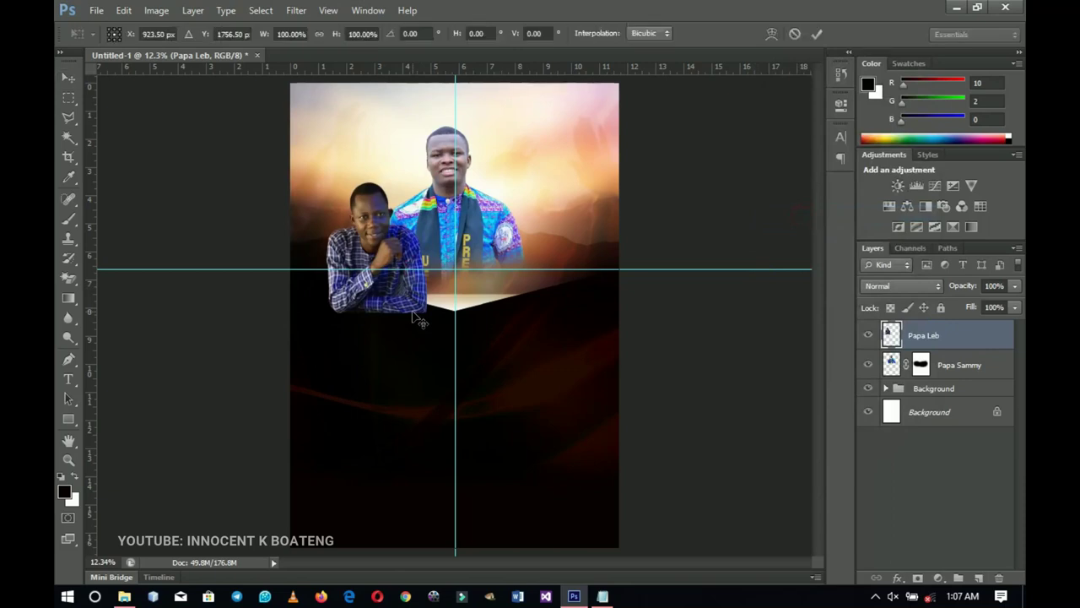
drag(427, 321, 424, 312)
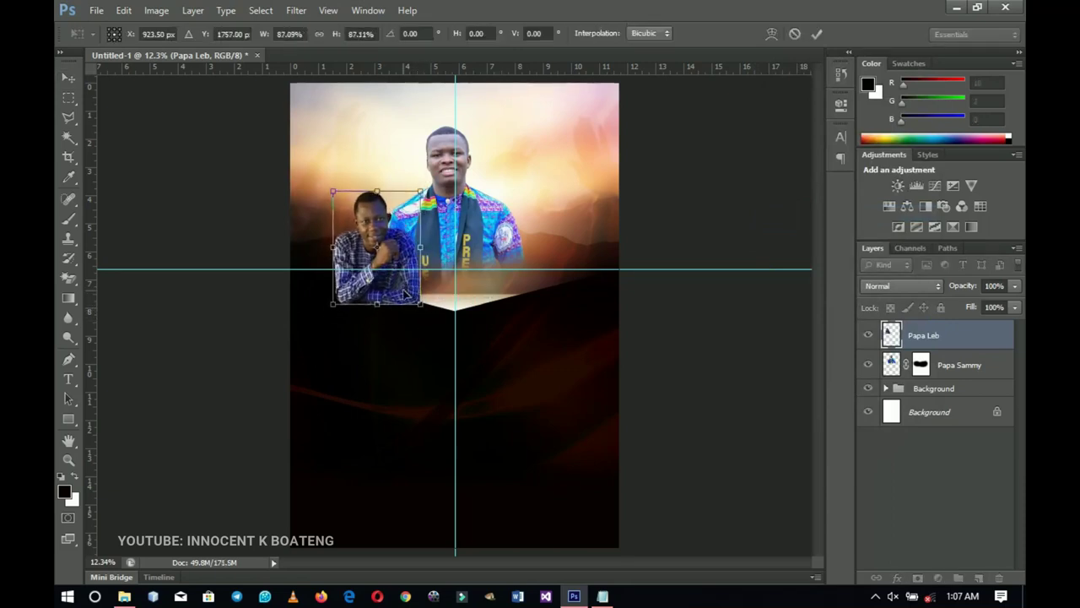
key(Return)
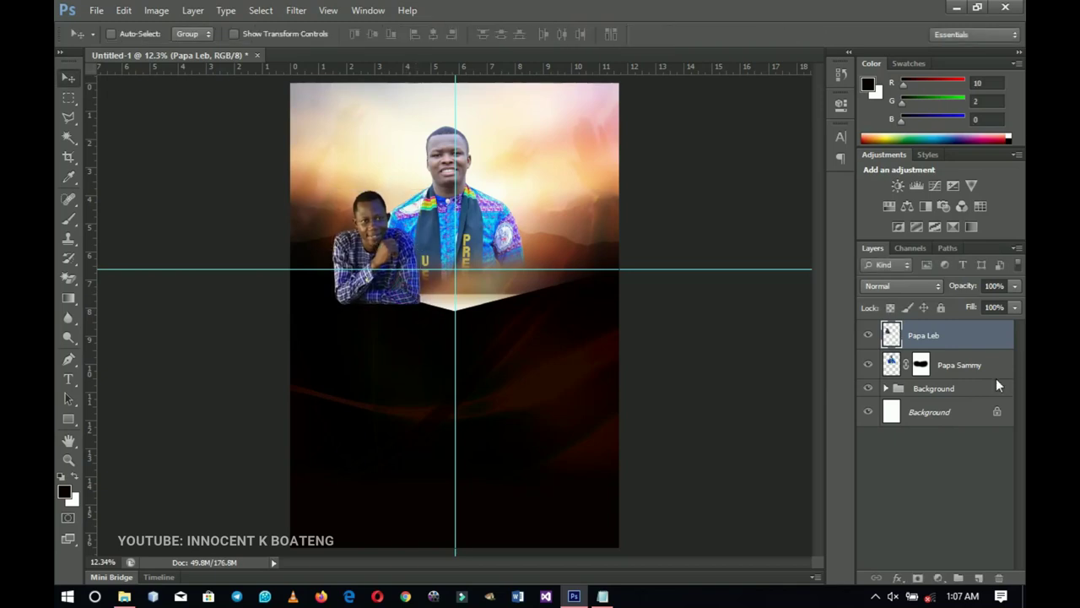
Mask Papa Leb and fade its bottom edge with a 500 px brush, then return to the folder.
click(912, 575)
key(b)
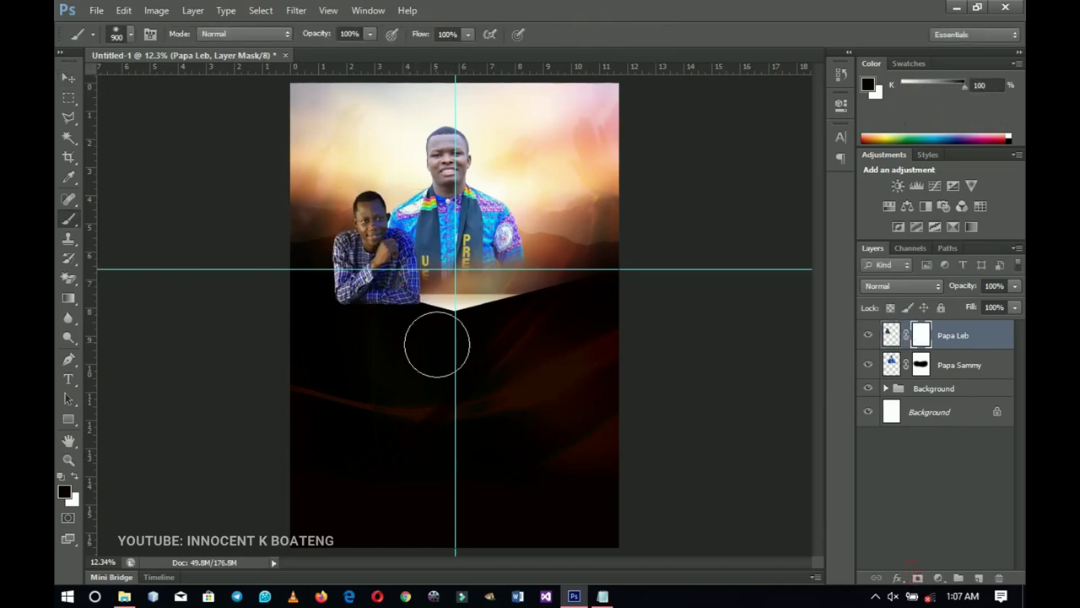
key(bracketleft)
key(bracketleft)
key(bracketleft)
key(bracketleft)
mouse_move(401, 325)
mouse_down()
mouse_move(329, 310)
mouse_move(392, 335)
mouse_move(336, 304)
mouse_move(346, 317)
mouse_move(379, 318)
mouse_move(309, 303)
mouse_move(358, 328)
mouse_move(409, 317)
mouse_move(397, 326)
mouse_move(326, 303)
mouse_move(385, 337)
mouse_up()
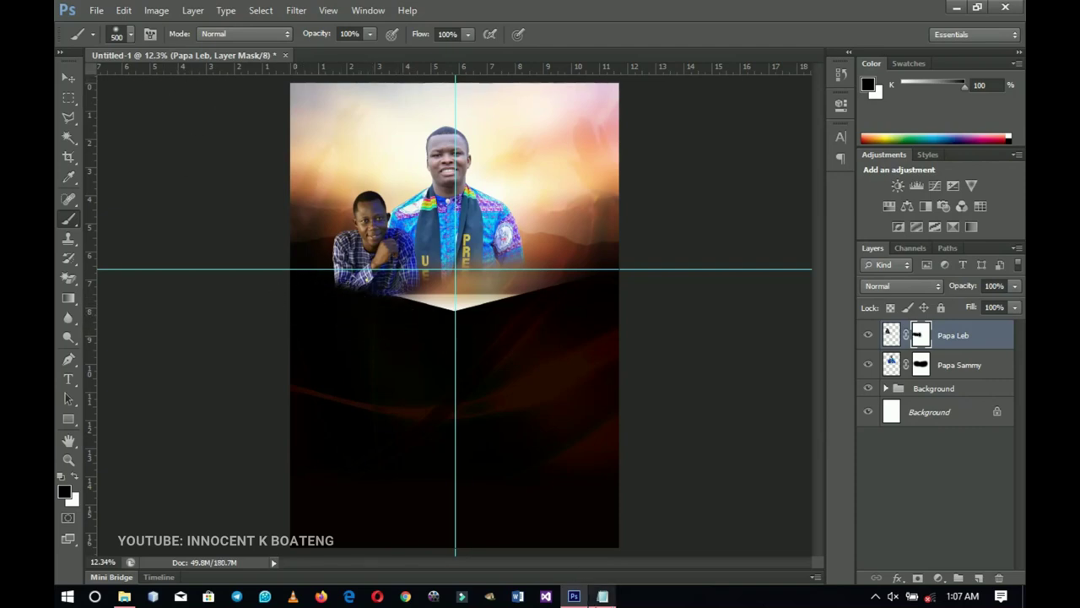
click(574, 596)
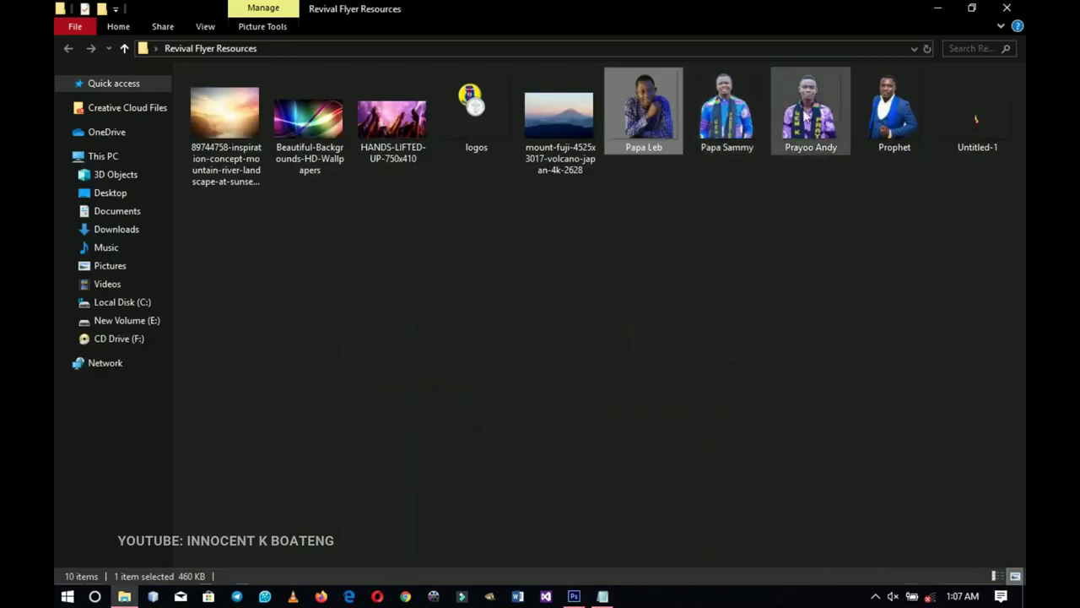
Place the Prophet photo on the right and shrink it to about 96%, aligned to a 3.81 in guide.
drag(895, 114, 565, 253)
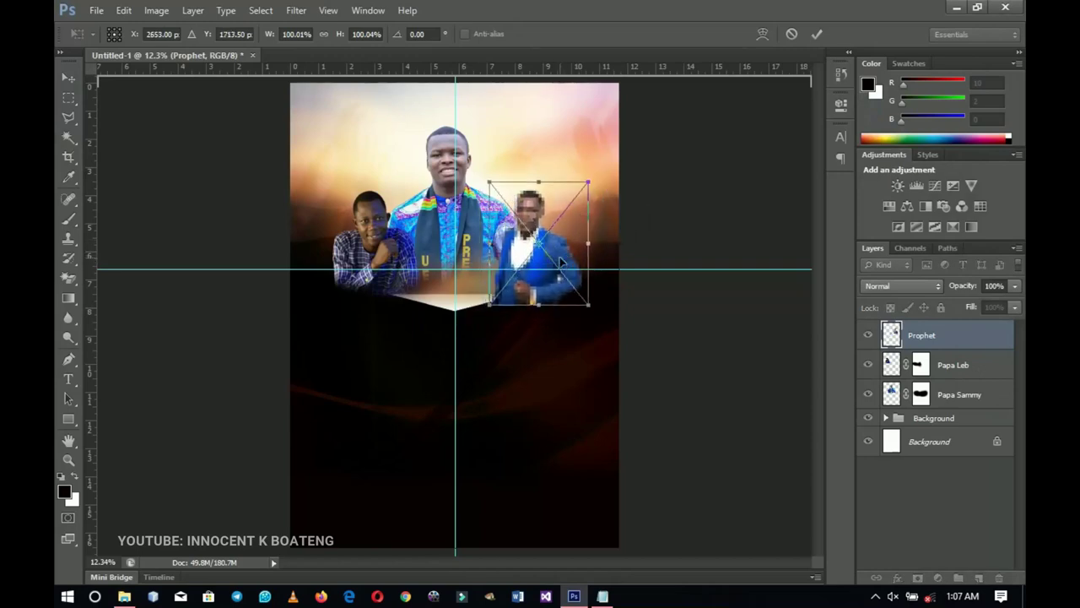
key(Return)
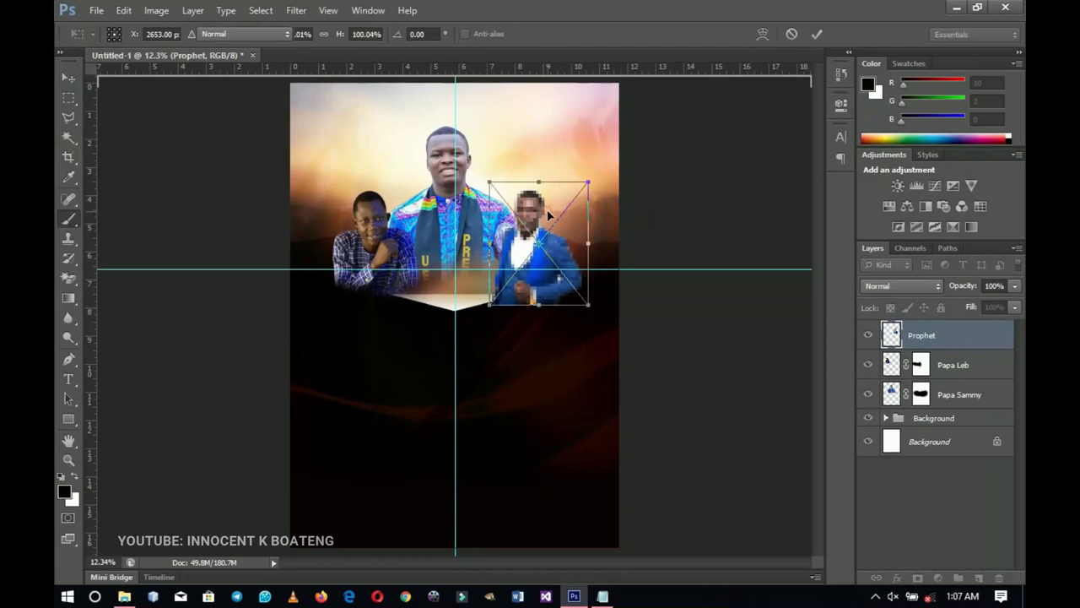
key(b)
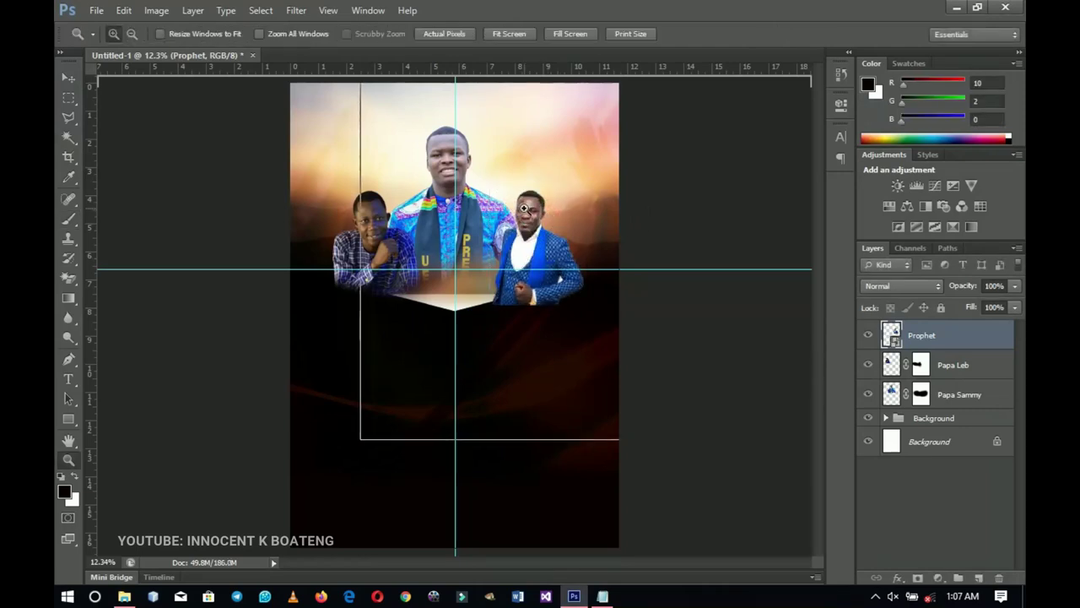
click(523, 179)
key(v)
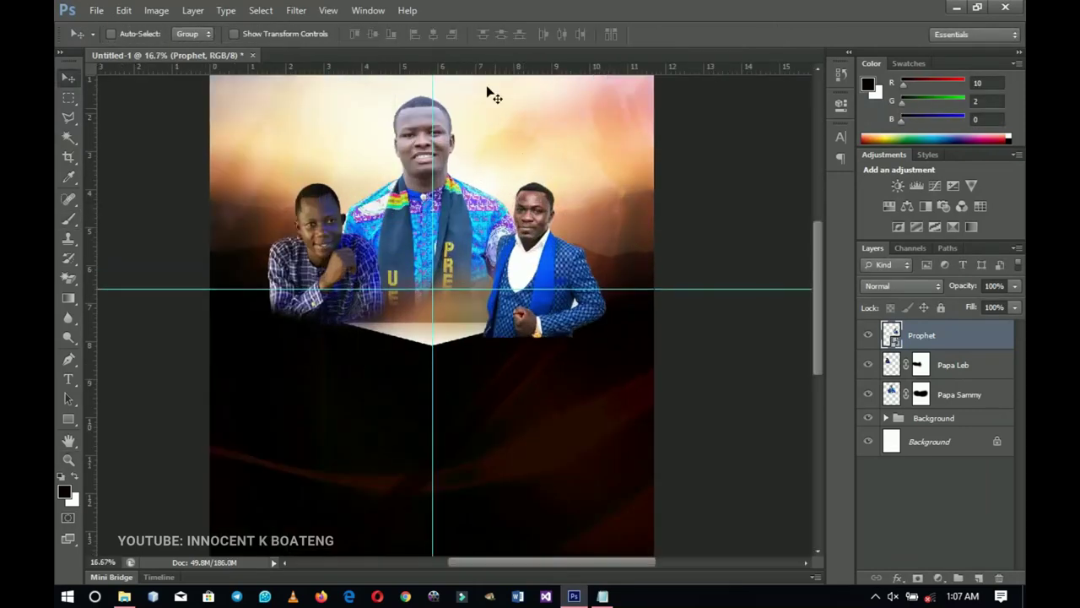
drag(479, 70, 484, 183)
right_click(541, 258)
click(566, 268)
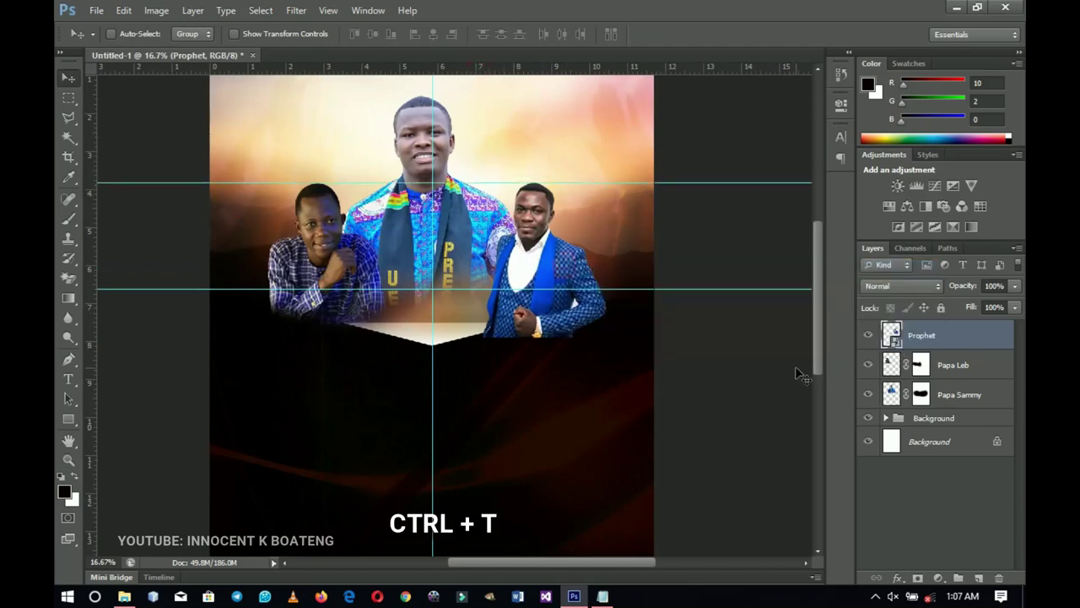
key(ctrl+t)
mouse_move(478, 340)
mouse_down()
mouse_move(490, 332)
mouse_move(480, 340)
mouse_up()
key(Return)
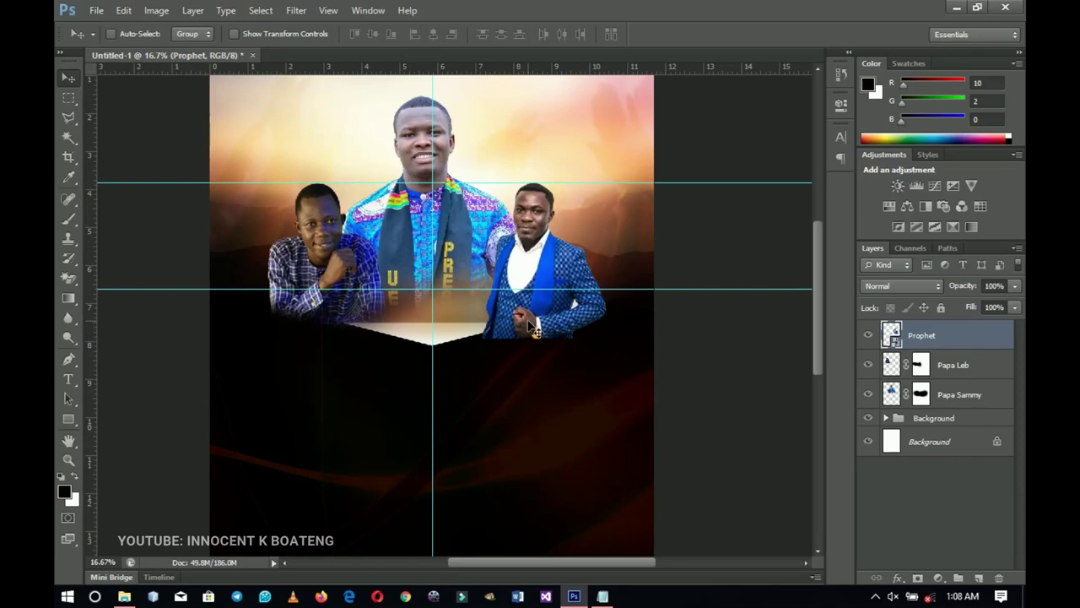
Rasterize the Prophet layer, remove the guide, and mask out a photo's bottom edge.
right_click(933, 332)
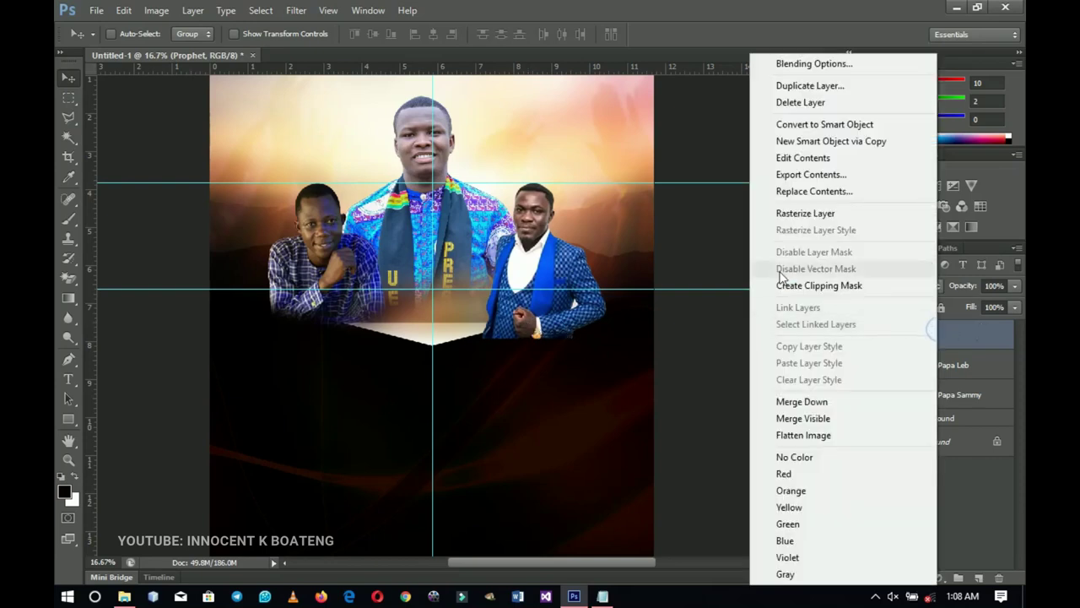
click(785, 216)
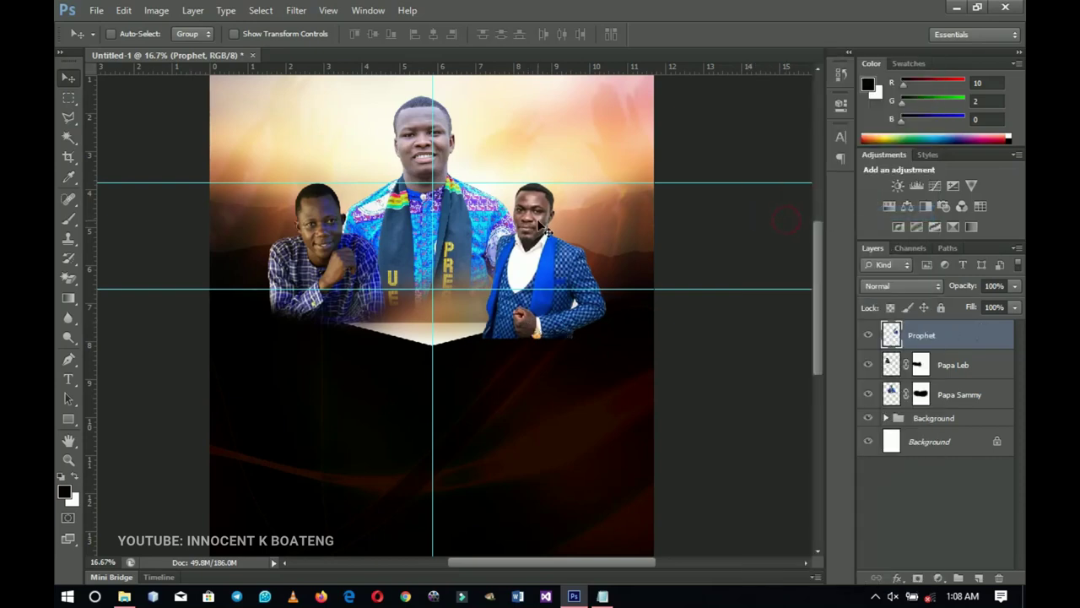
drag(507, 183, 505, 16)
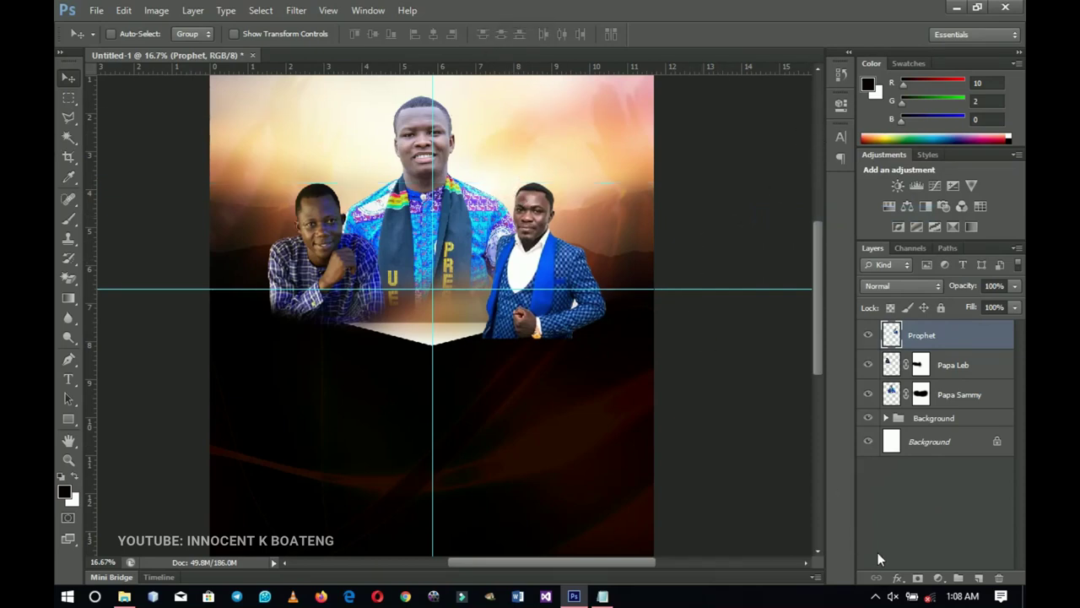
click(918, 578)
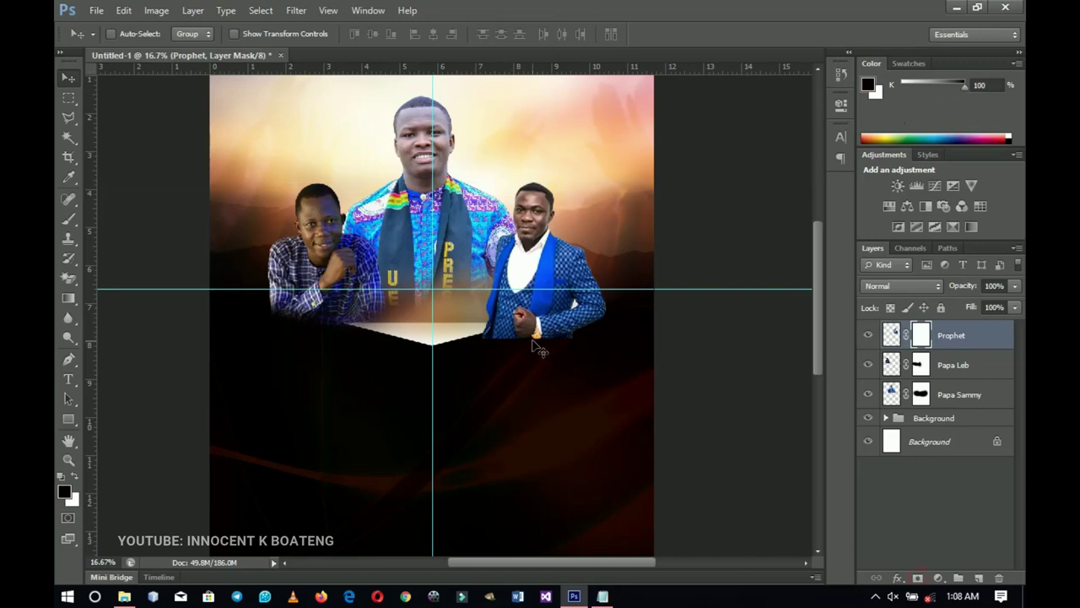
key(b)
mouse_move(544, 361)
mouse_down()
mouse_move(574, 367)
mouse_move(532, 363)
mouse_up()
scroll(506, 337, down, 3)
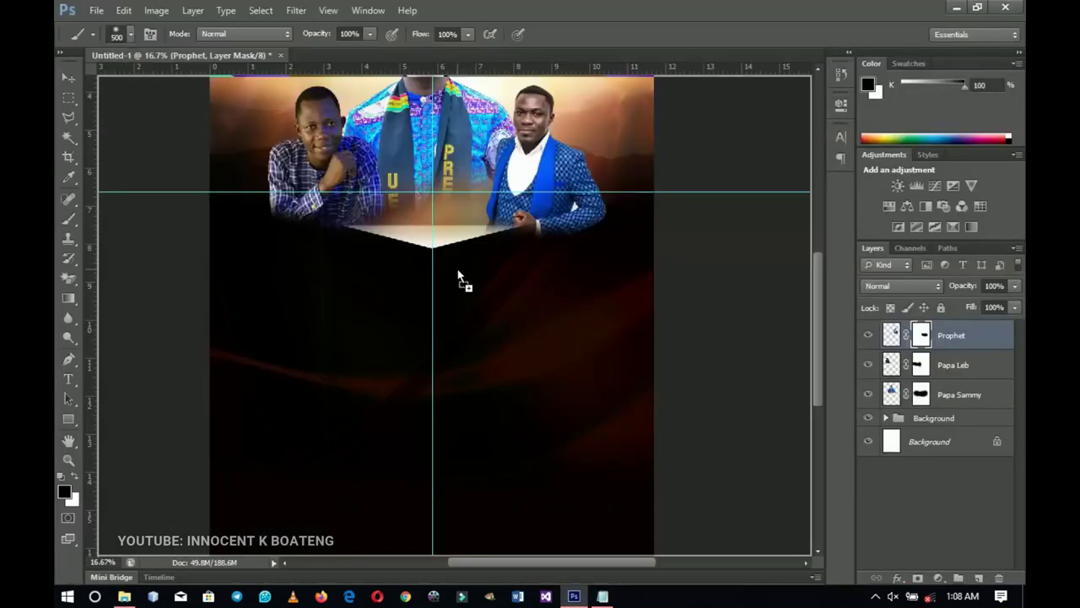
drag(457, 276, 460, 278)
key(Return)
right_click(959, 335)
click(785, 253)
click(918, 578)
key(bracketright)
key(bracketright)
key(bracketright)
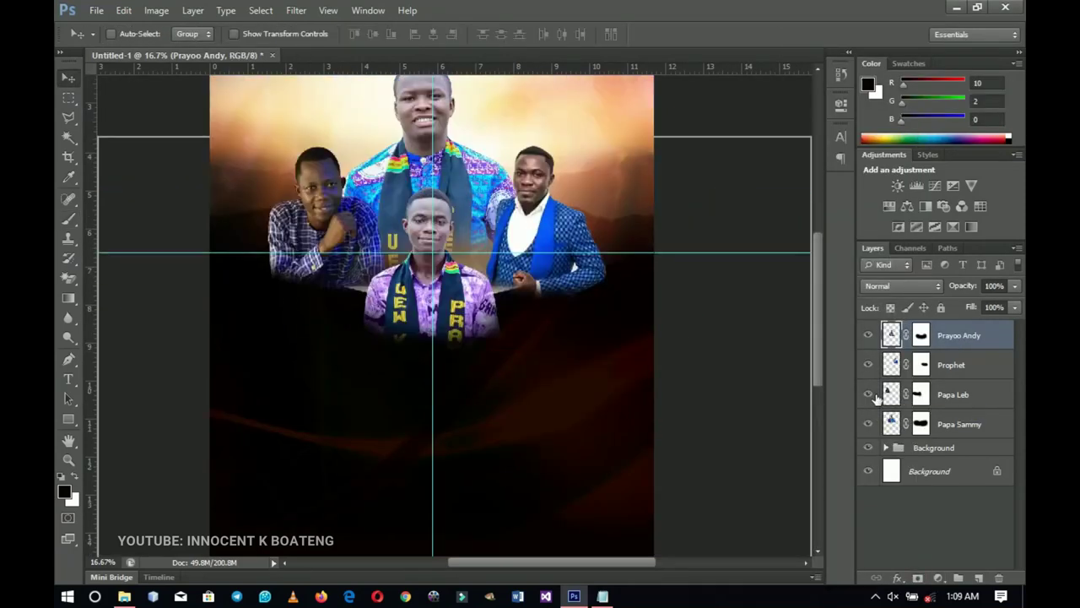
Darken the shadows of the new front photo and Papa Sammy with Levels, Papa Sammy's black input at 21.
key(ctrl+l)
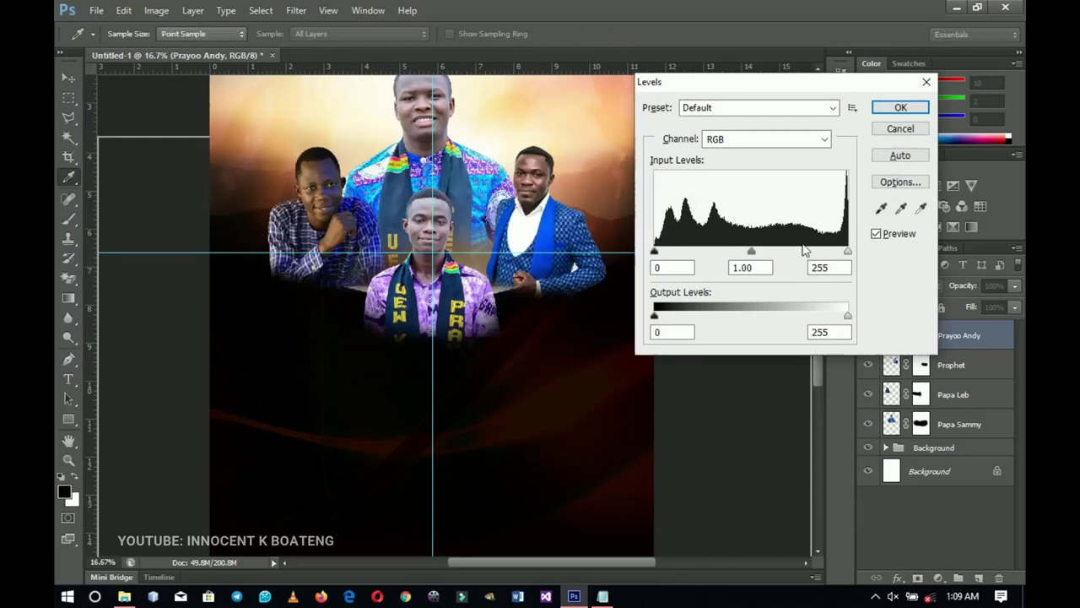
mouse_move(655, 252)
mouse_down()
mouse_move(672, 254)
mouse_move(636, 267)
mouse_move(673, 257)
mouse_up()
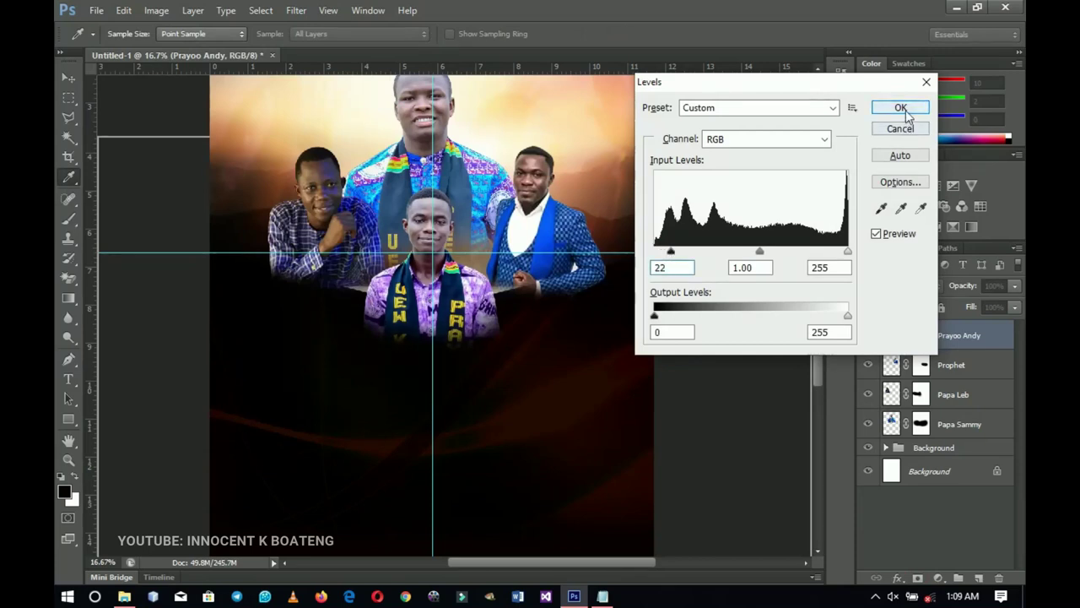
click(899, 108)
key(v)
scroll(422, 168, up, 1)
right_click(420, 169)
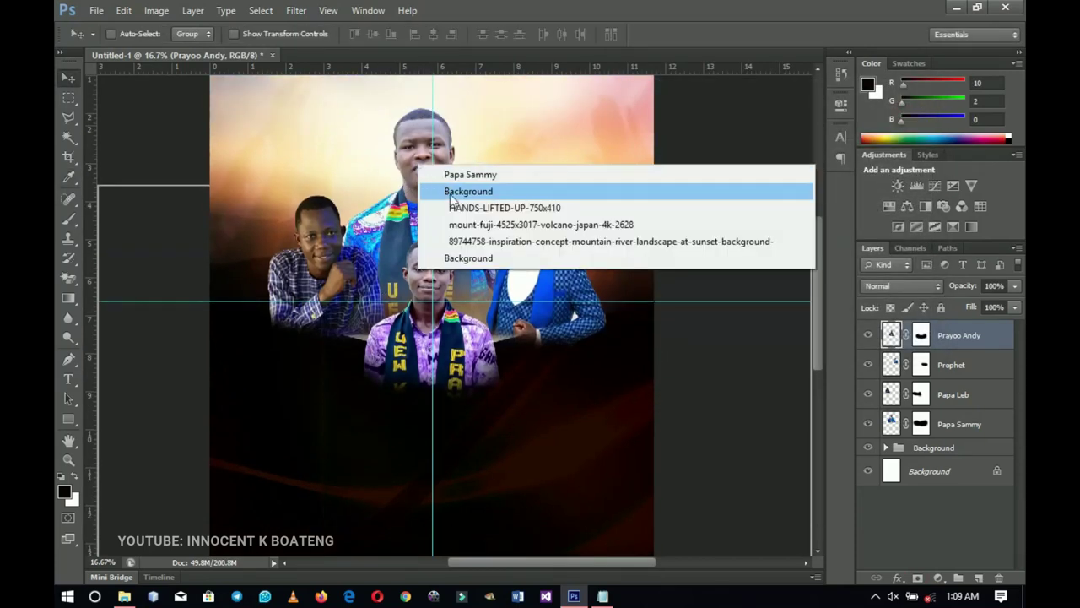
click(458, 174)
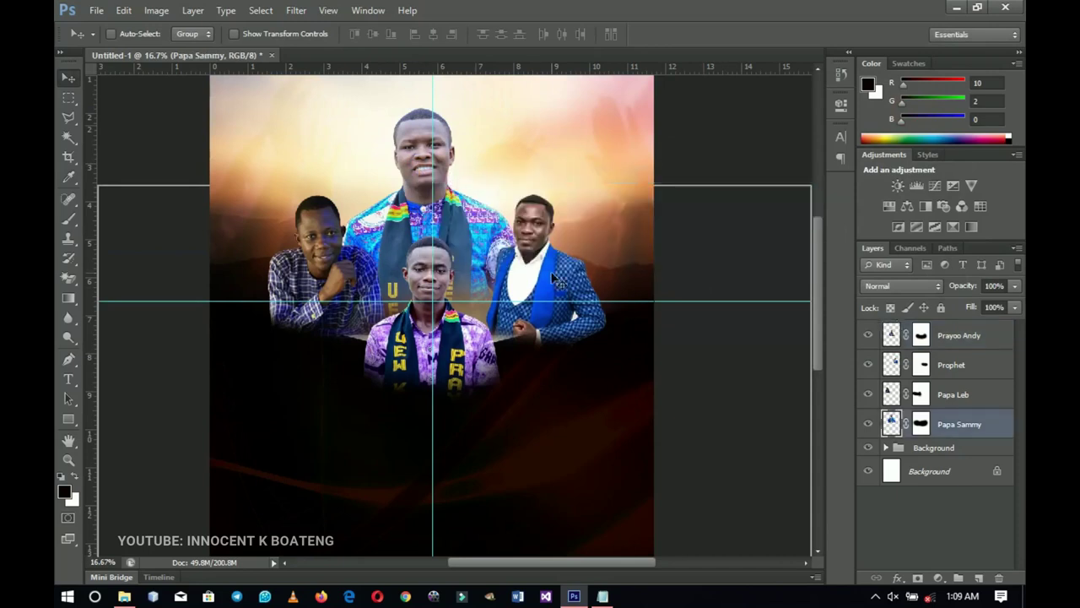
key(ctrl+l)
drag(654, 253, 668, 255)
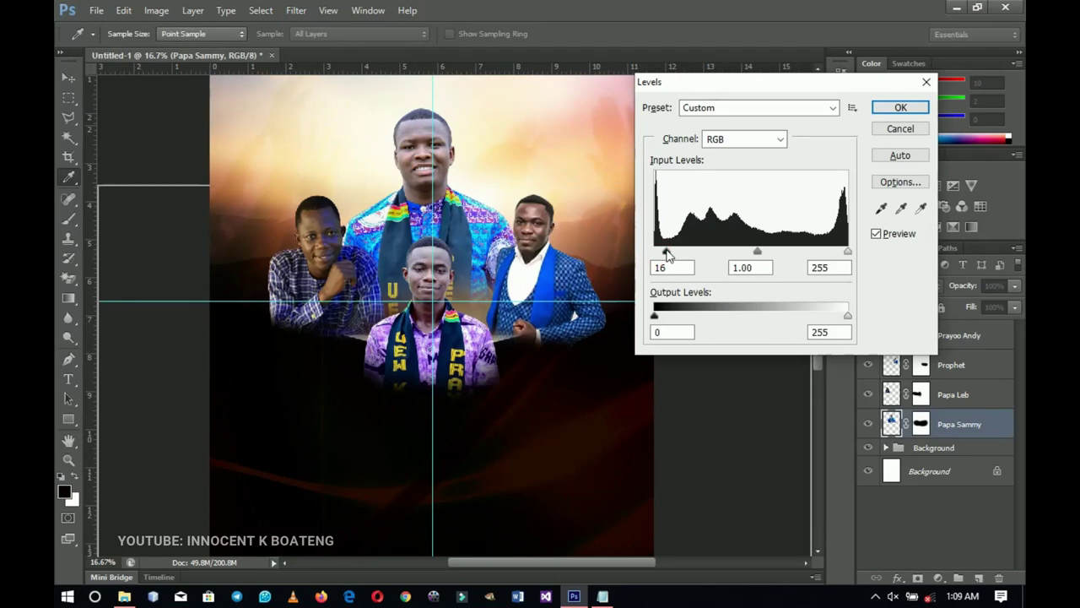
drag(667, 255, 672, 255)
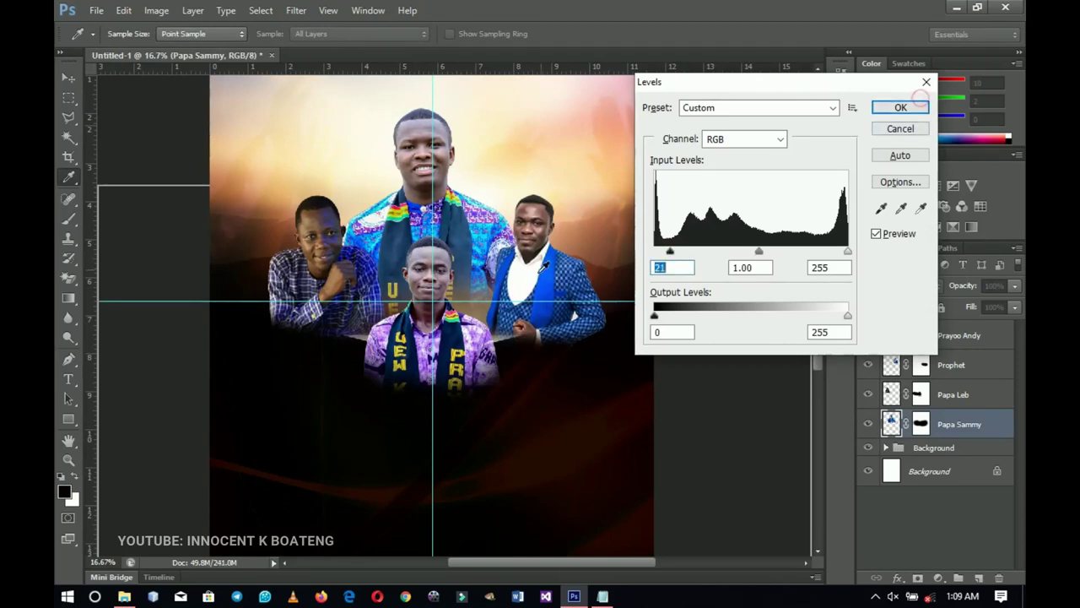
click(901, 107)
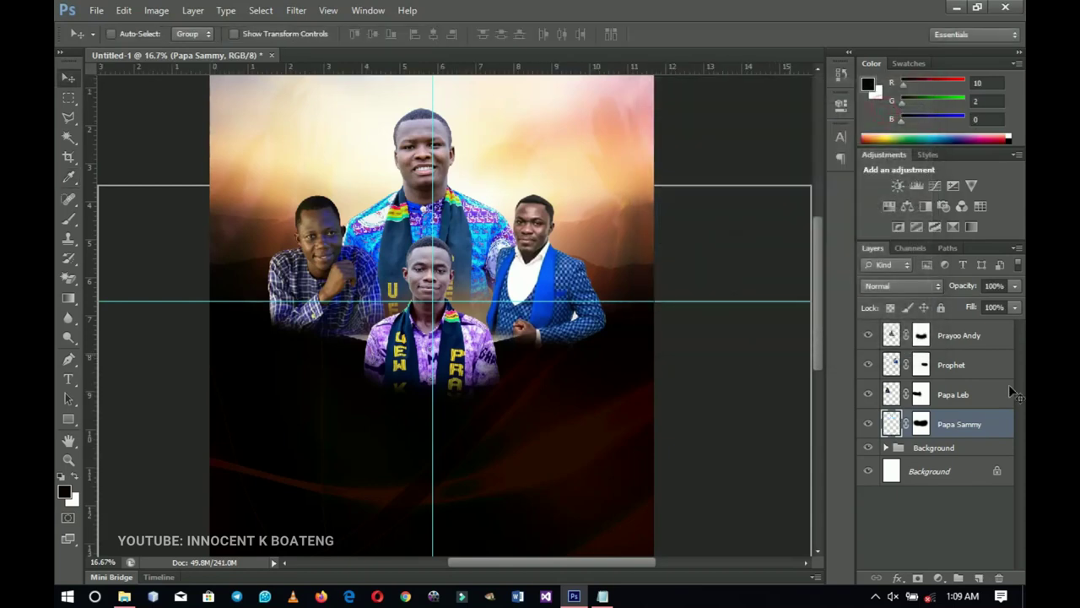
Group the four people layers and name the group 'pictures'.
shift+click(954, 338)
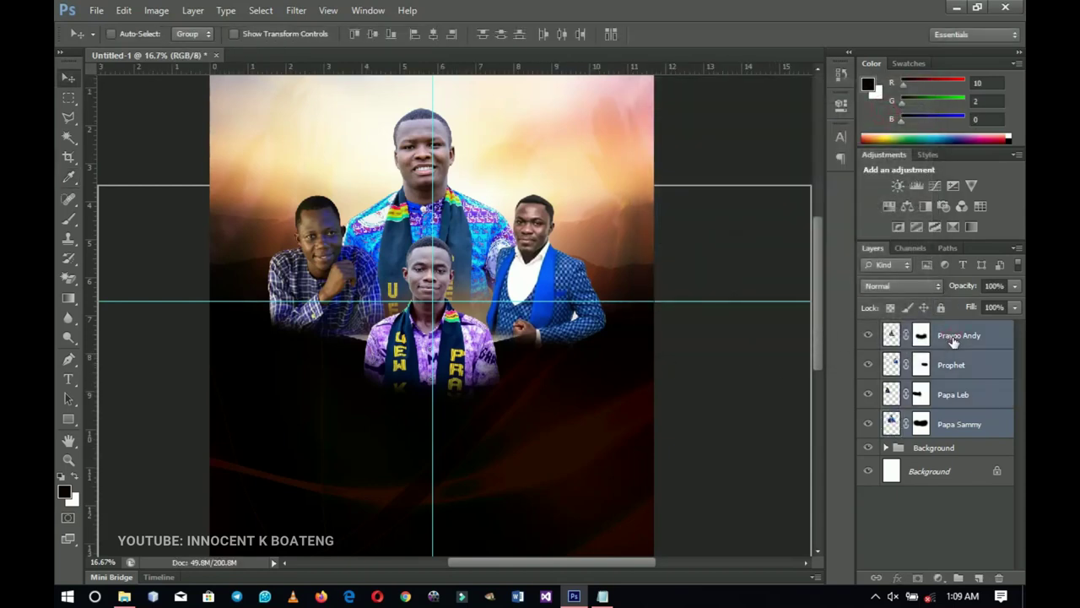
key(ctrl+g)
double_click(926, 329)
text(picture)
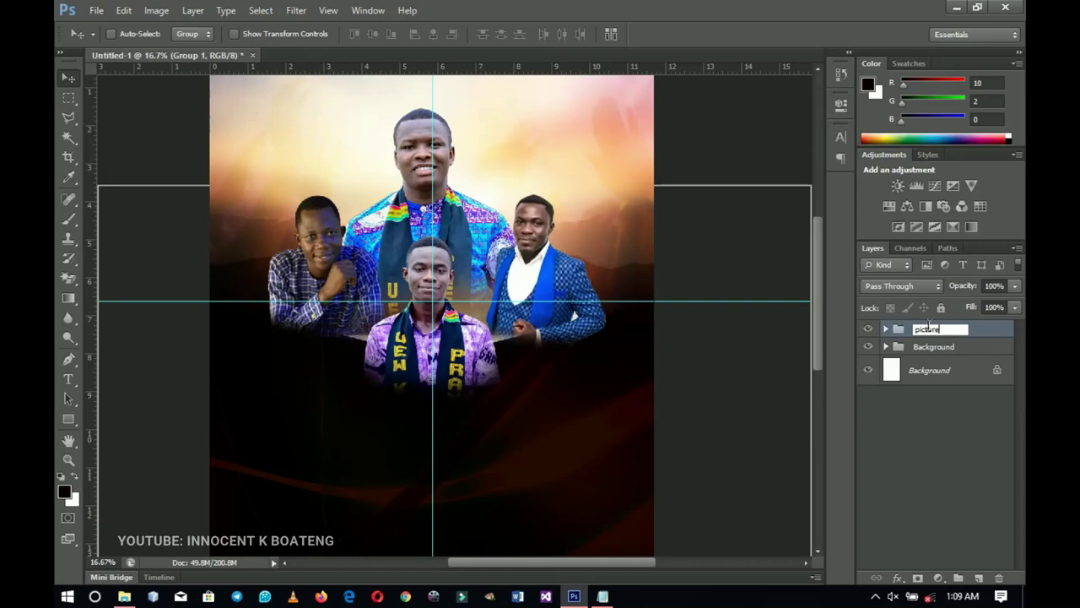
text(s)
key(Return)
Centre the people group horizontally on the flyer.
key(ctrl+a)
click(433, 35)
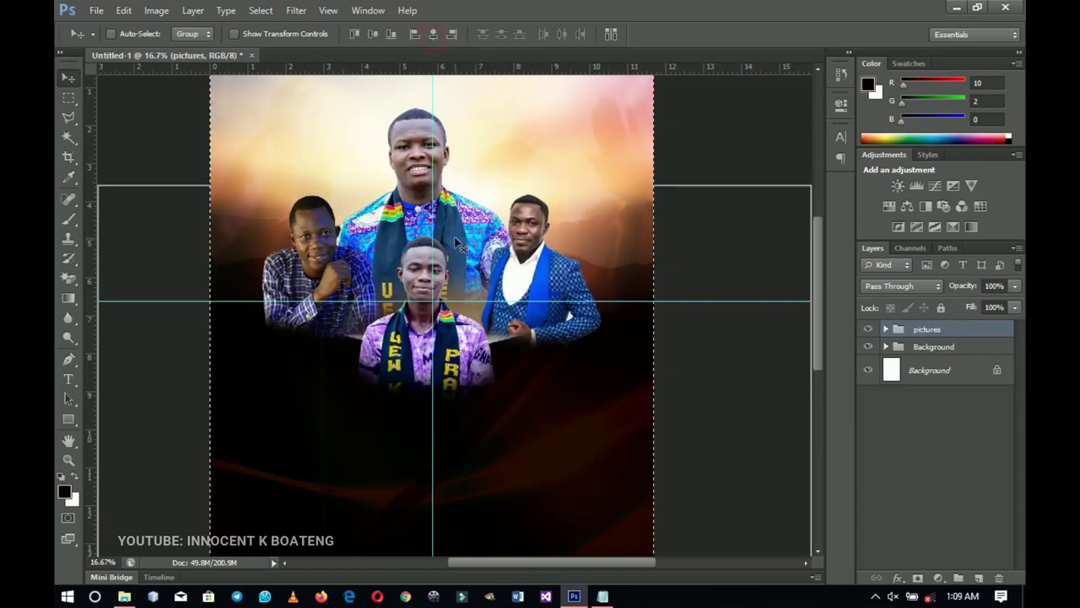
key(ctrl+d)
Nudge the front centre person's photo up slightly.
key(z)
alt+click(458, 306)
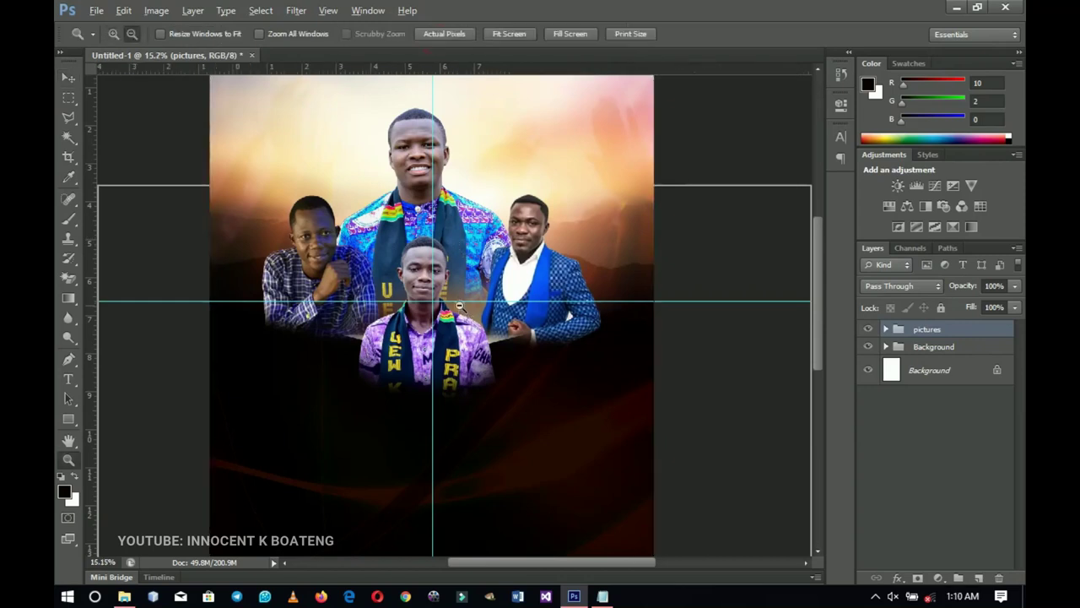
alt+click(458, 306)
key(v)
right_click(473, 315)
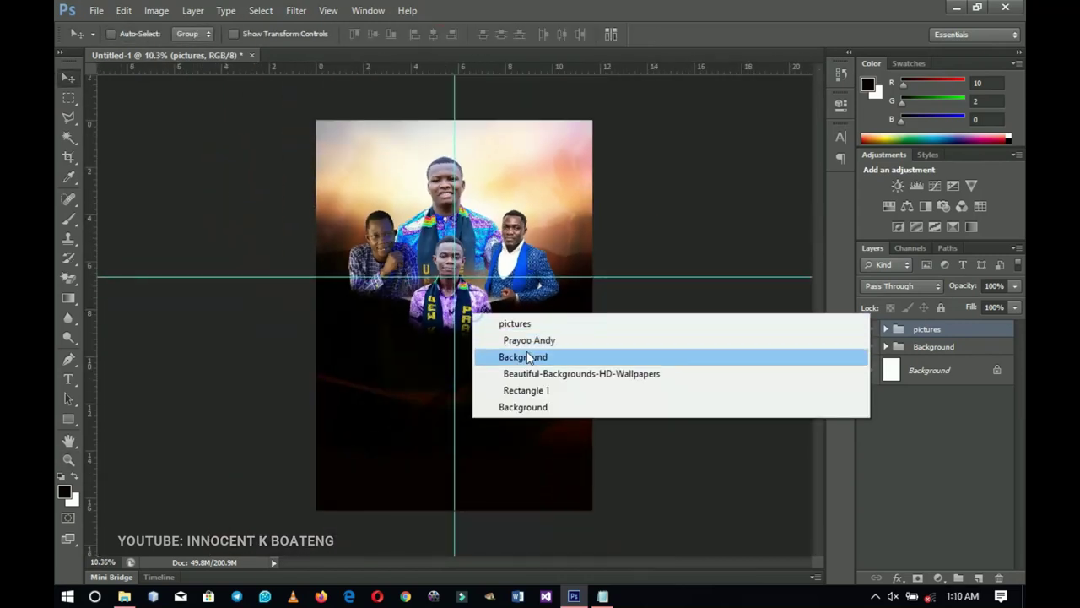
click(524, 341)
key(shift+Up)
key(shift+Up)
key(shift+Up)
key(shift+Up)
key(shift+Up)
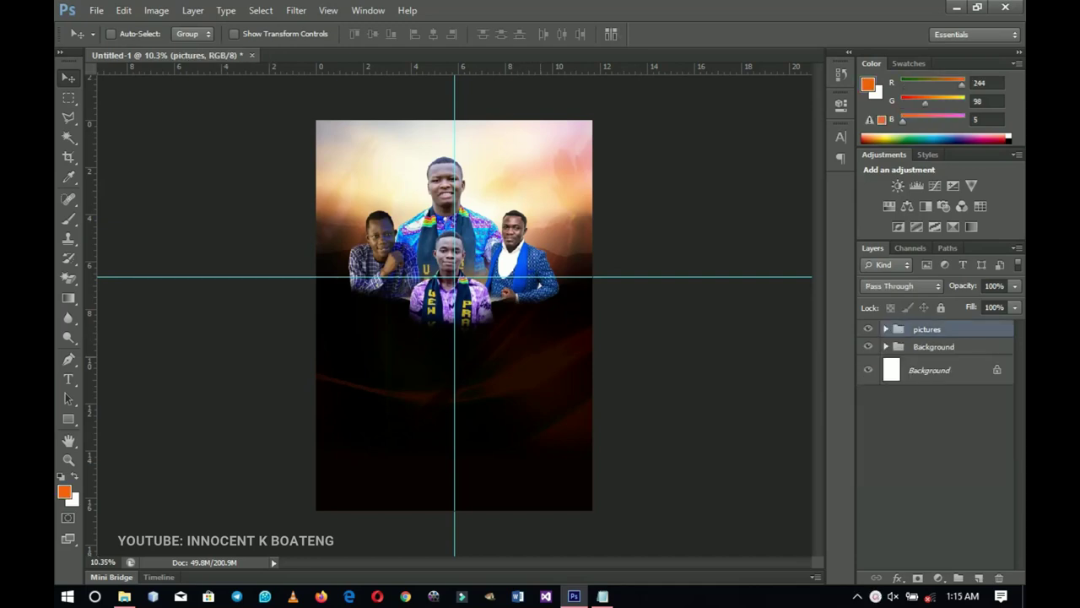
Scale the pictures group down to about 84%, shift it lower, and re-centre it horizontally.
key(ctrl+t)
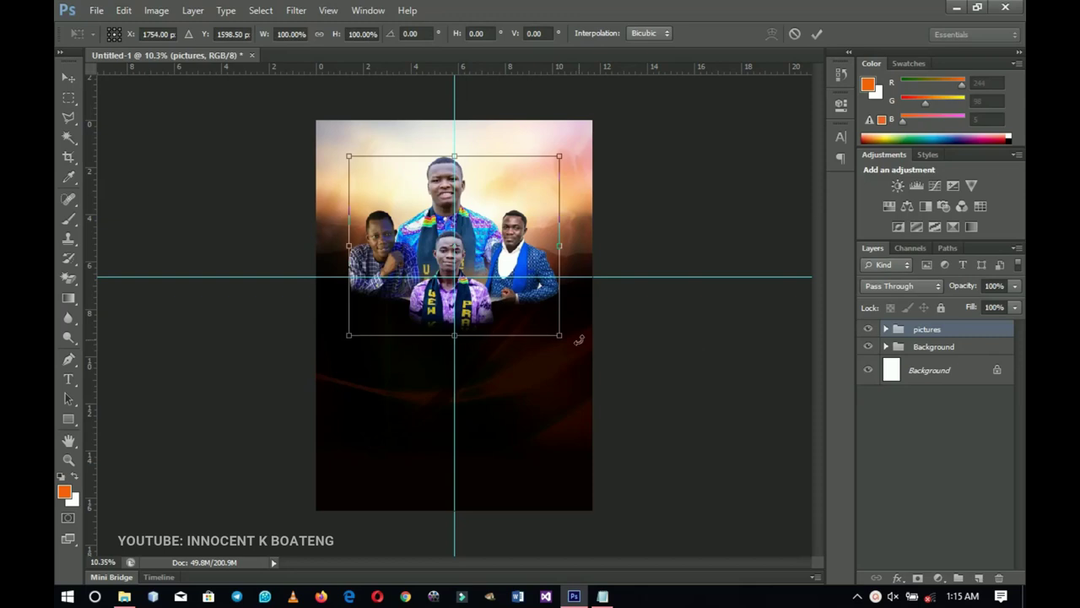
drag(562, 339, 541, 319)
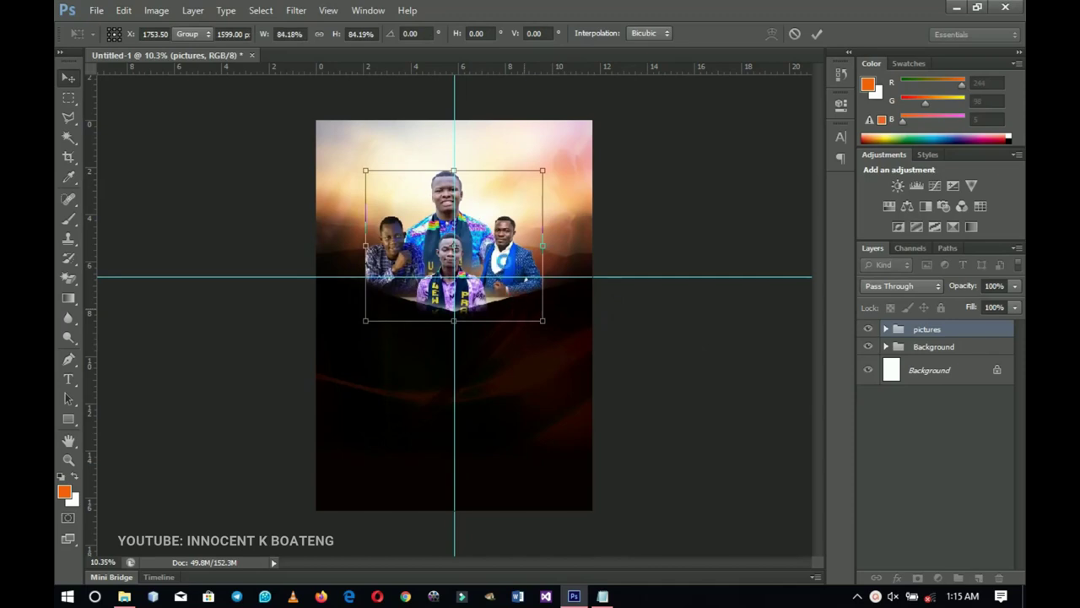
key(Return)
drag(481, 307, 480, 318)
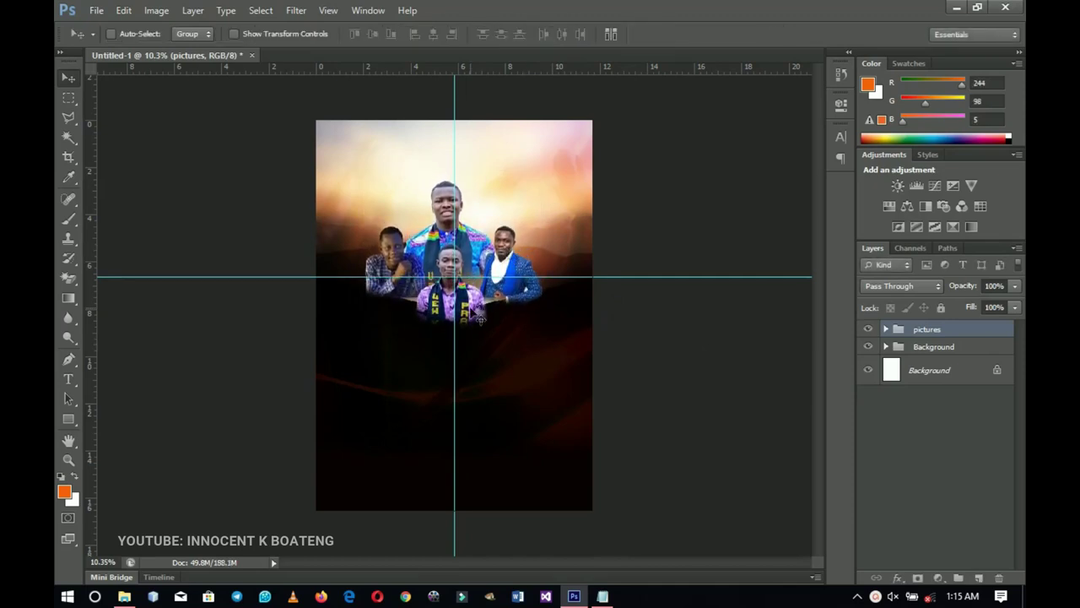
key(ctrl+t)
drag(547, 178, 550, 176)
key(Return)
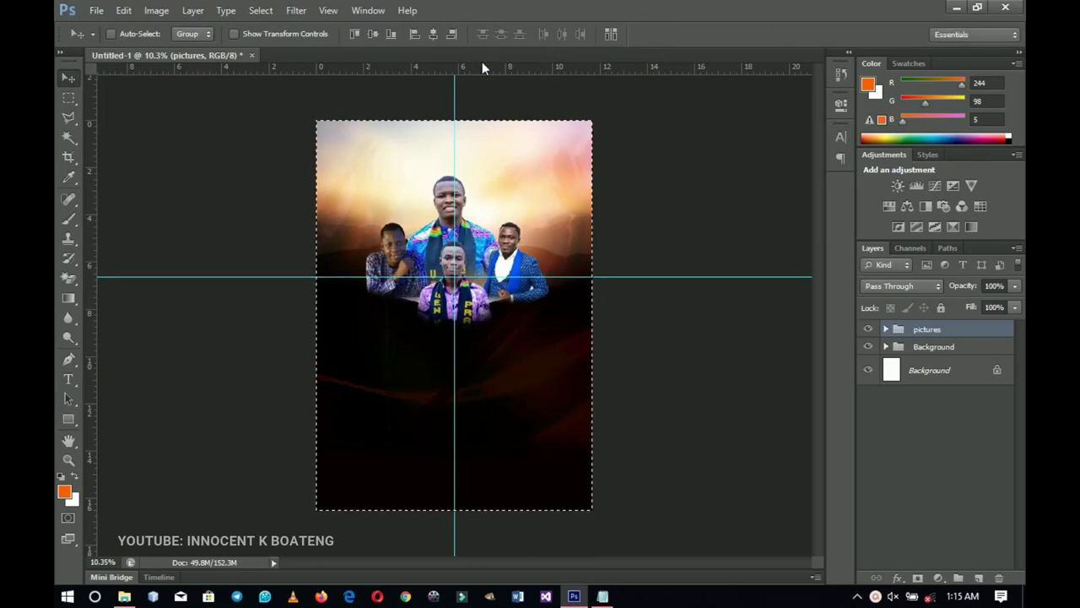
click(433, 33)
Paste 'GHANA METHODIST STUDENTS' UNION / GHAMSU UEW-K LOCAL' at the top in 23.25 pt HelveticaInserat.
key(ctrl+d)
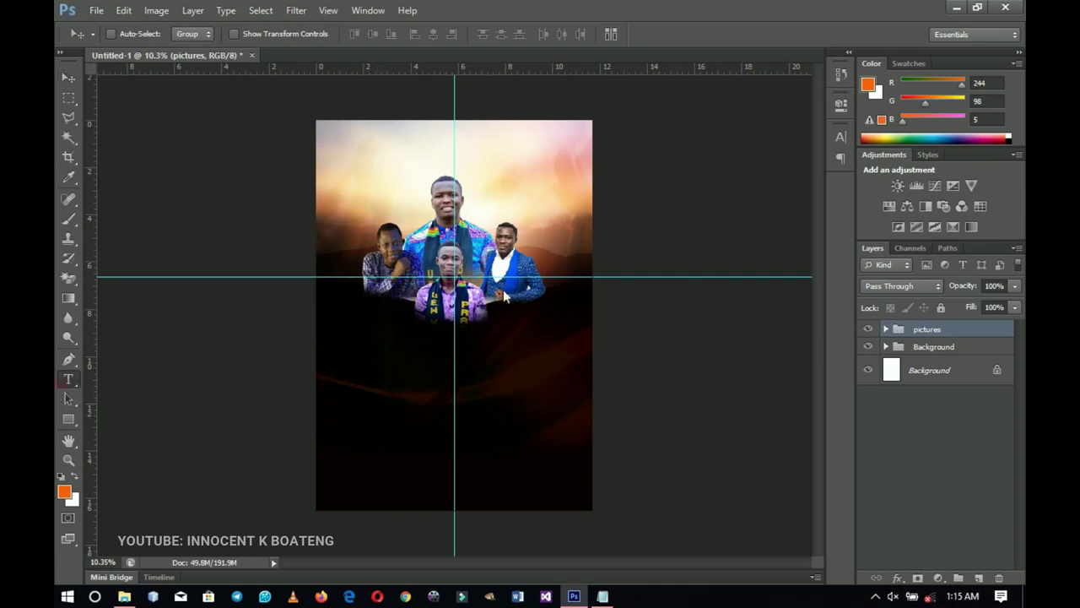
click(439, 144)
click(603, 596)
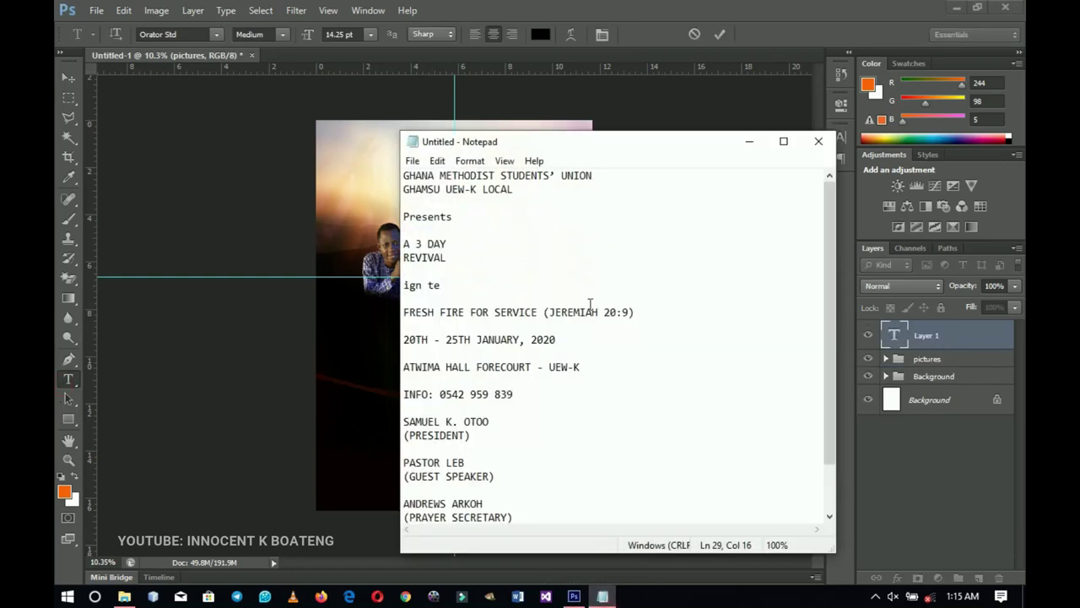
drag(523, 195, 388, 172)
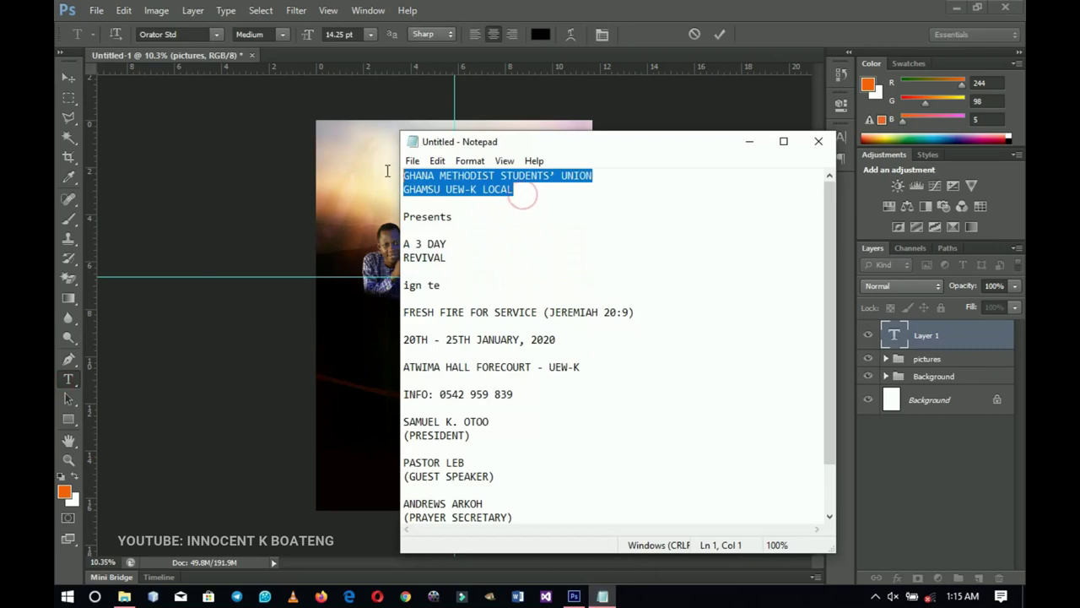
click(194, 34)
scroll(199, 34, up, 5)
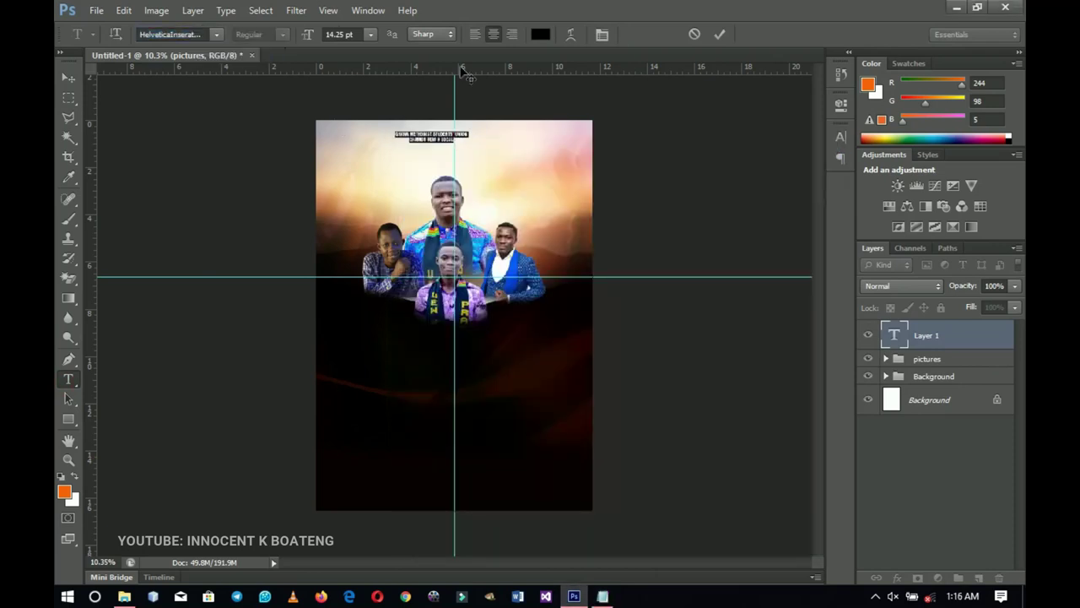
scroll(313, 36, up, 9)
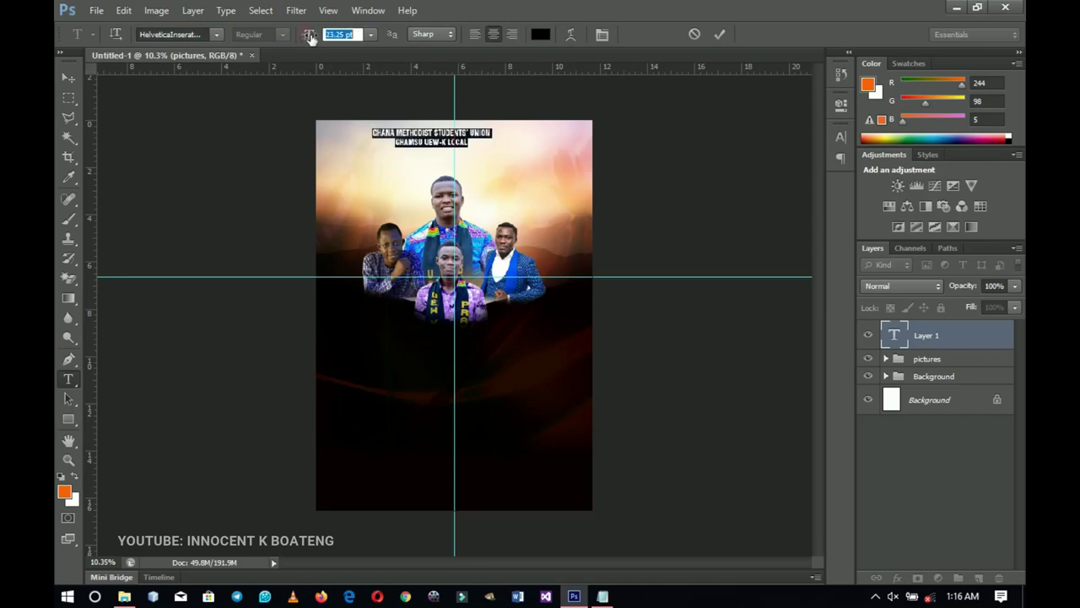
click(59, 77)
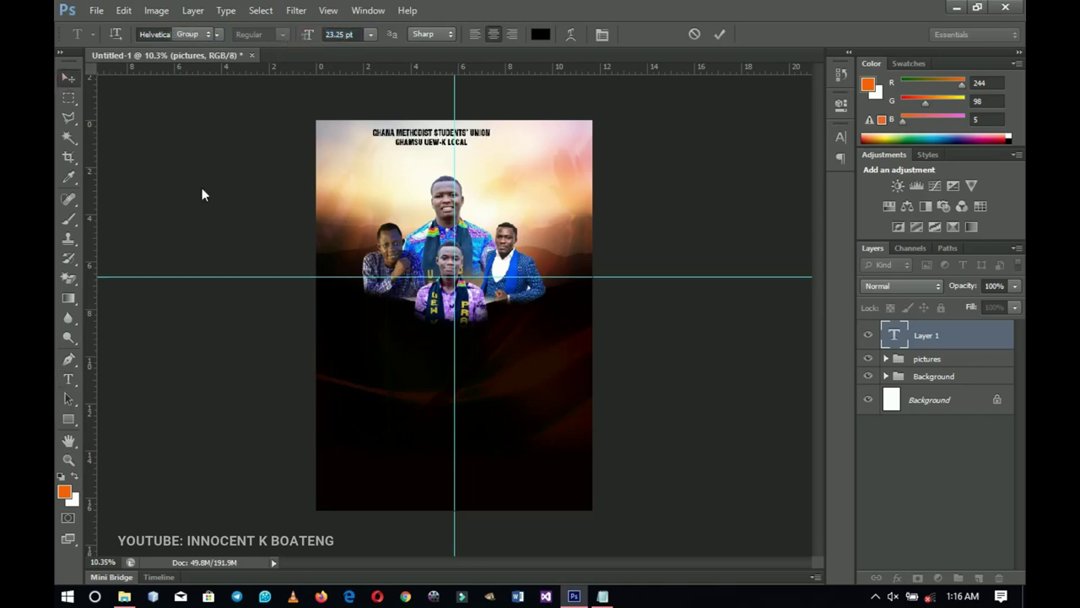
key(ctrl+a)
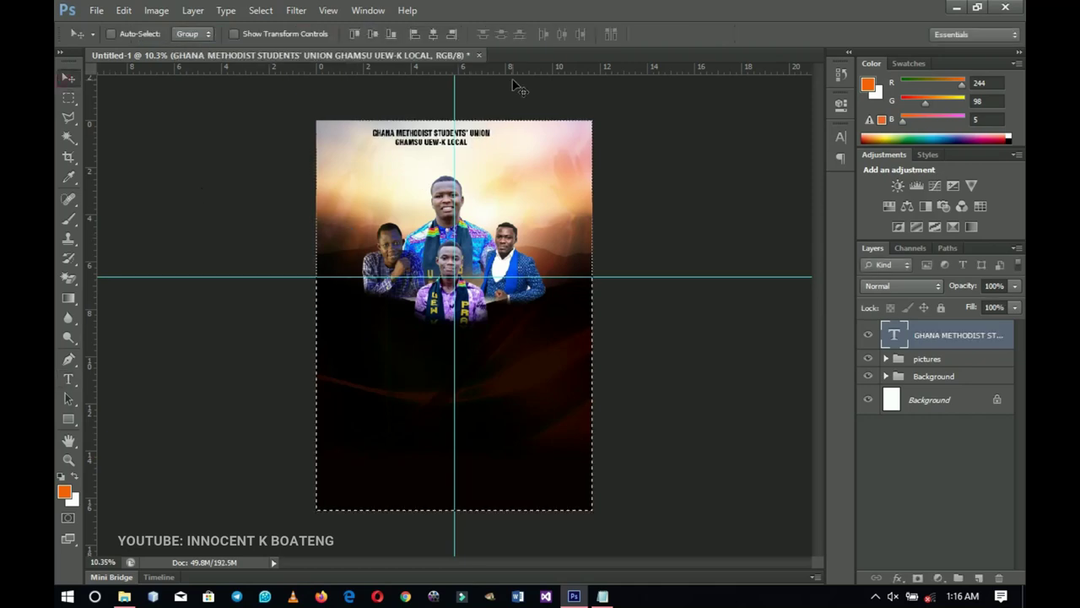
Centre the heading horizontally on the flyer, deselect, and zoom in on it.
click(432, 35)
key(ctrl+d)
key(z)
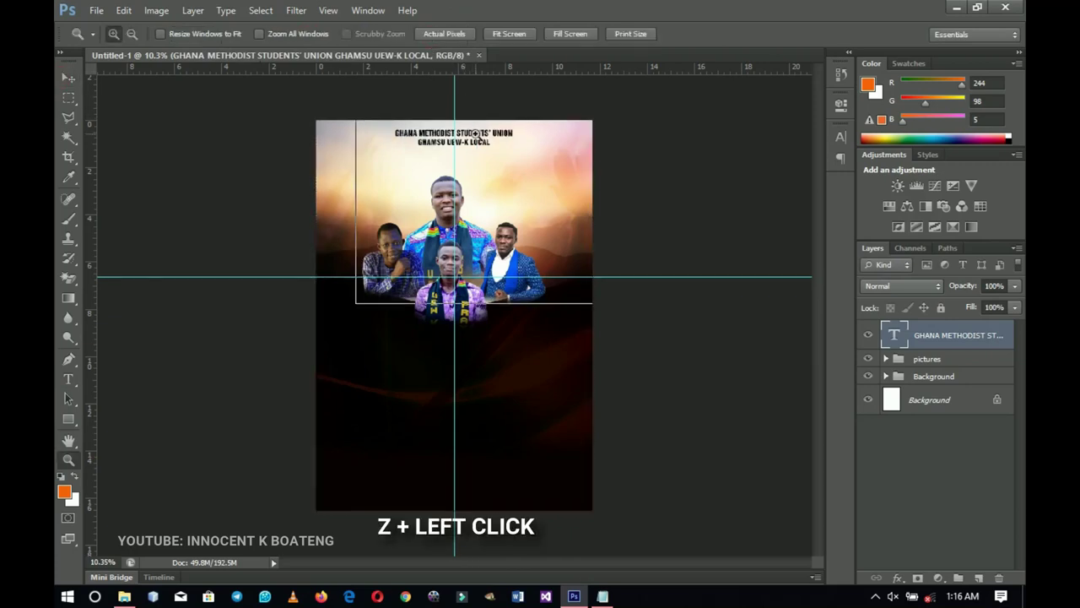
click(474, 118)
key(v)
scroll(478, 115, up, 1)
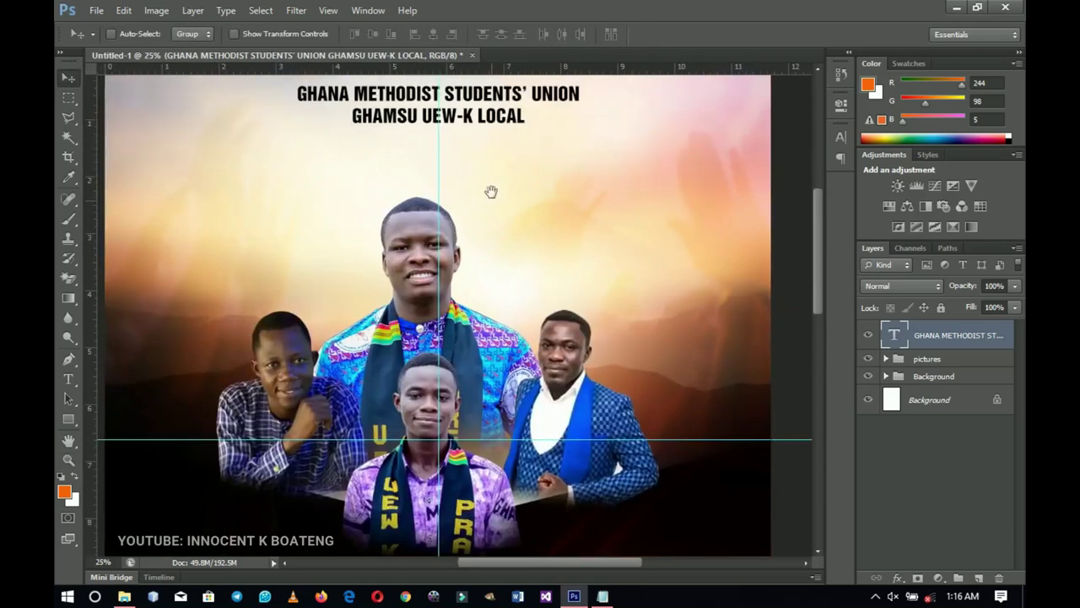
drag(489, 191, 495, 294)
scroll(512, 222, down, 2)
scroll(480, 144, down, 2)
scroll(480, 183, up, 3)
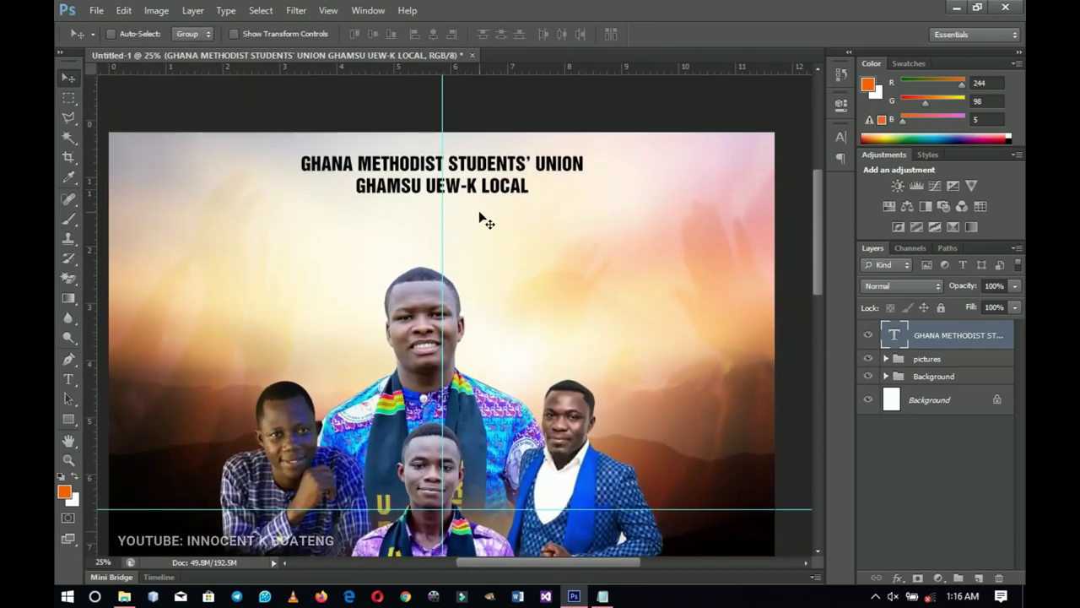
Colour the heading's first line very dark red, #240000.
key(t)
triple_click(475, 164)
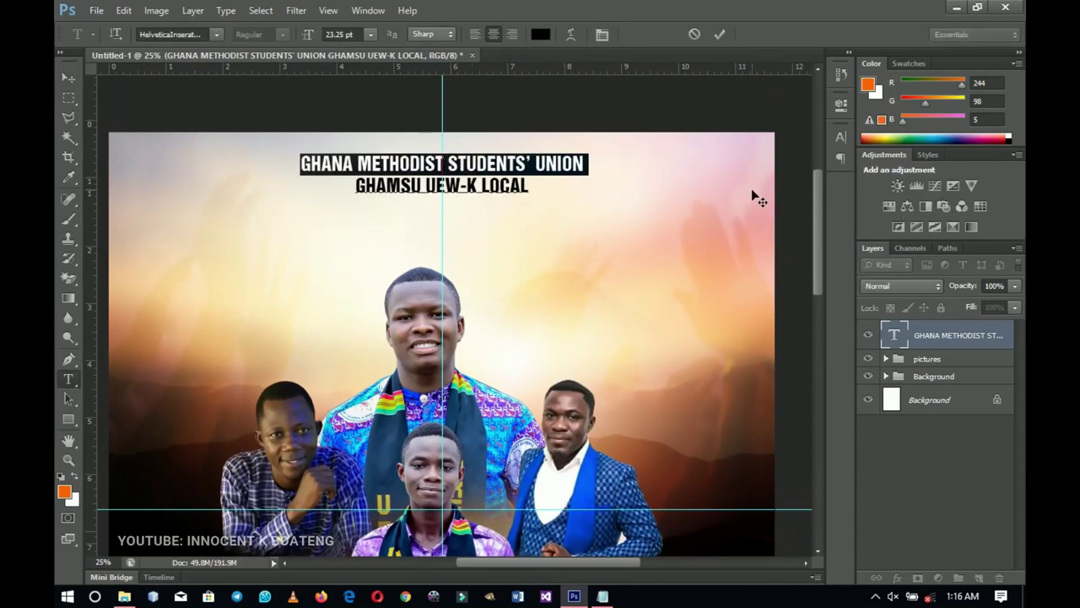
click(541, 34)
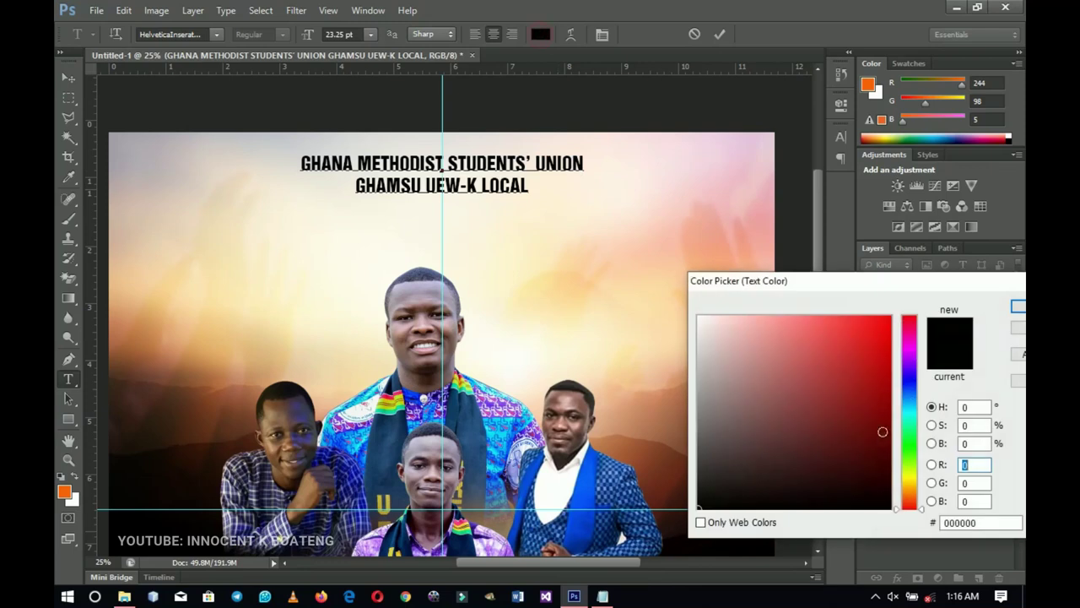
drag(892, 488, 893, 498)
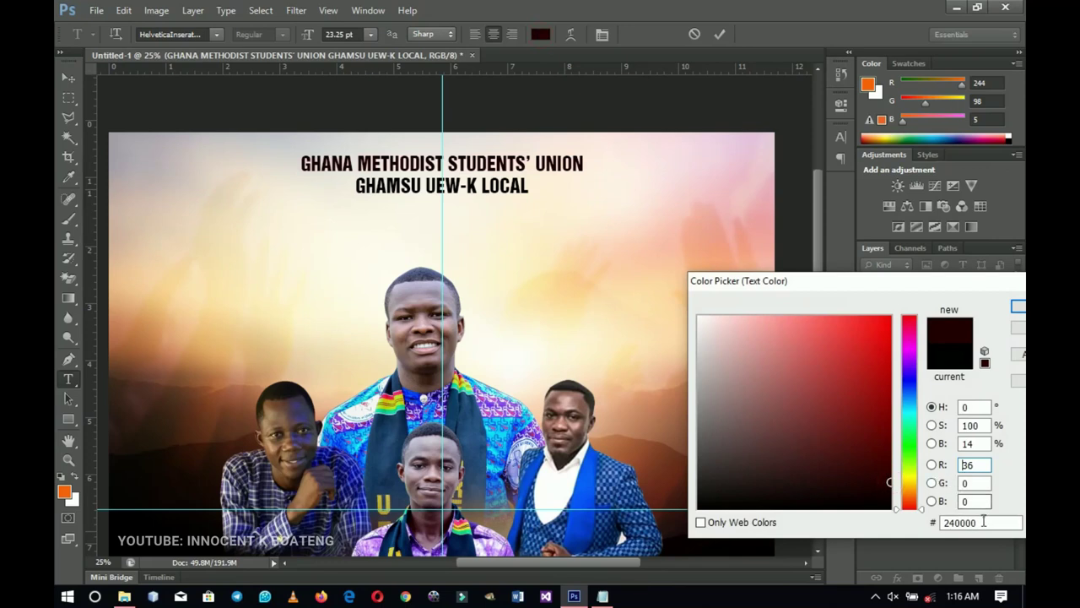
double_click(983, 522)
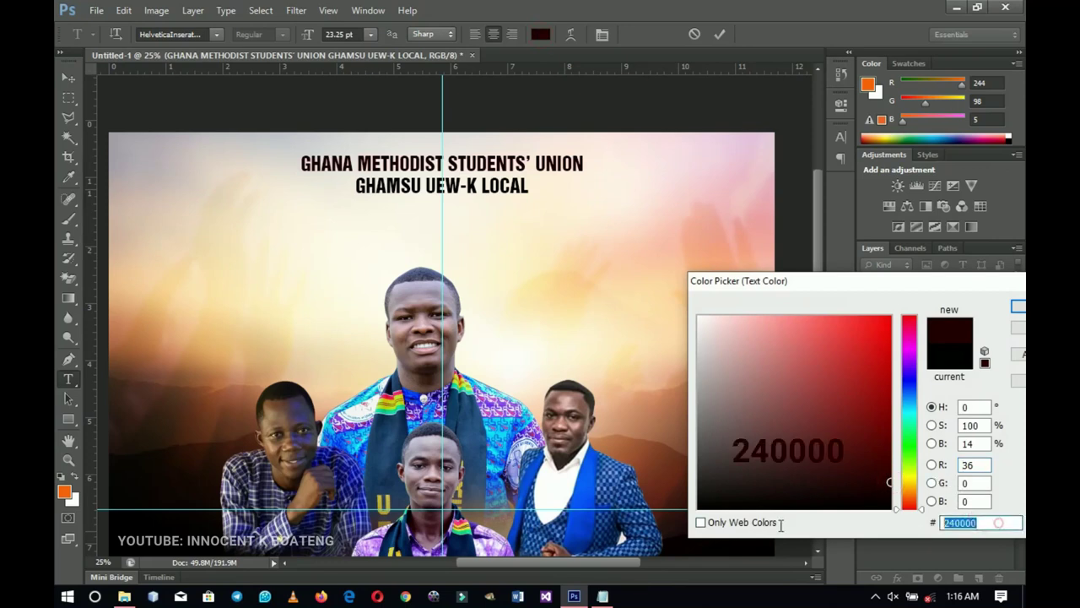
click(1019, 307)
Colour the GHAMSU UEW-K LOCAL line orange, #f46205, and commit the text.
double_click(453, 182)
triple_click(453, 182)
click(541, 34)
click(65, 489)
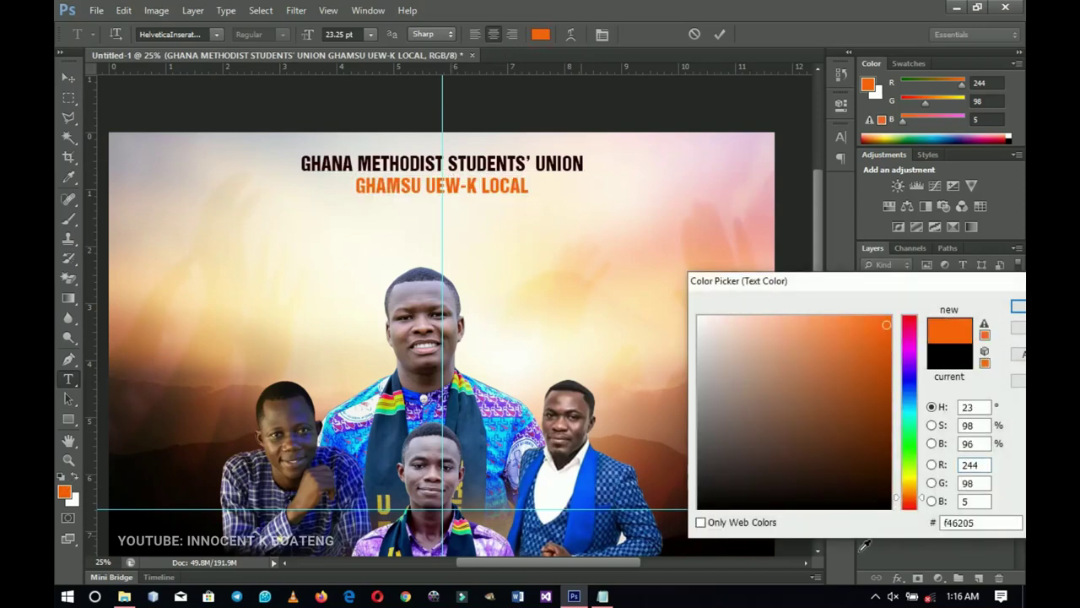
double_click(987, 524)
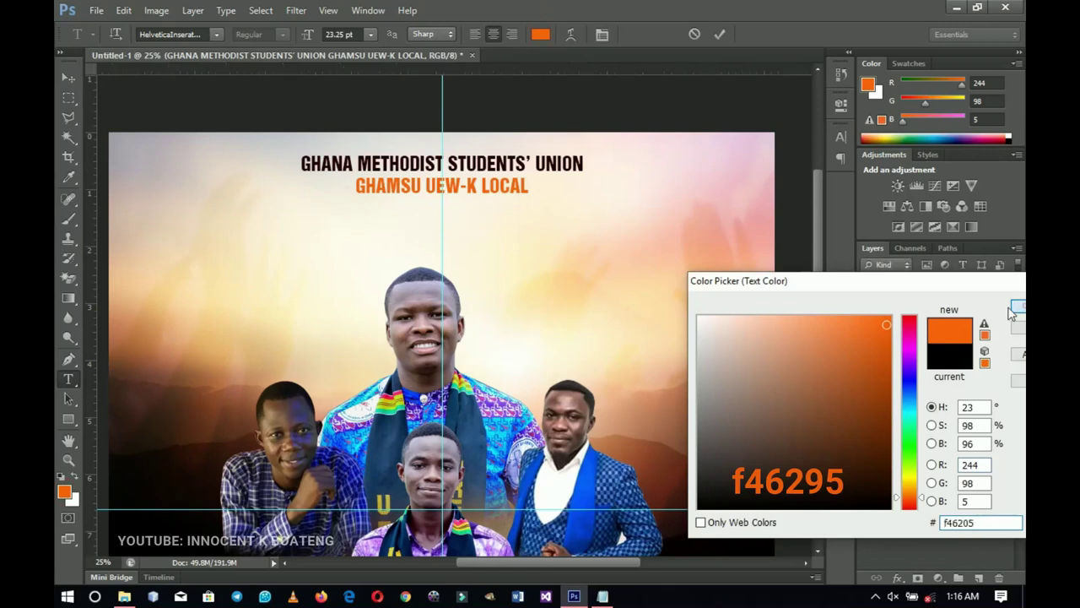
key(Return)
click(69, 79)
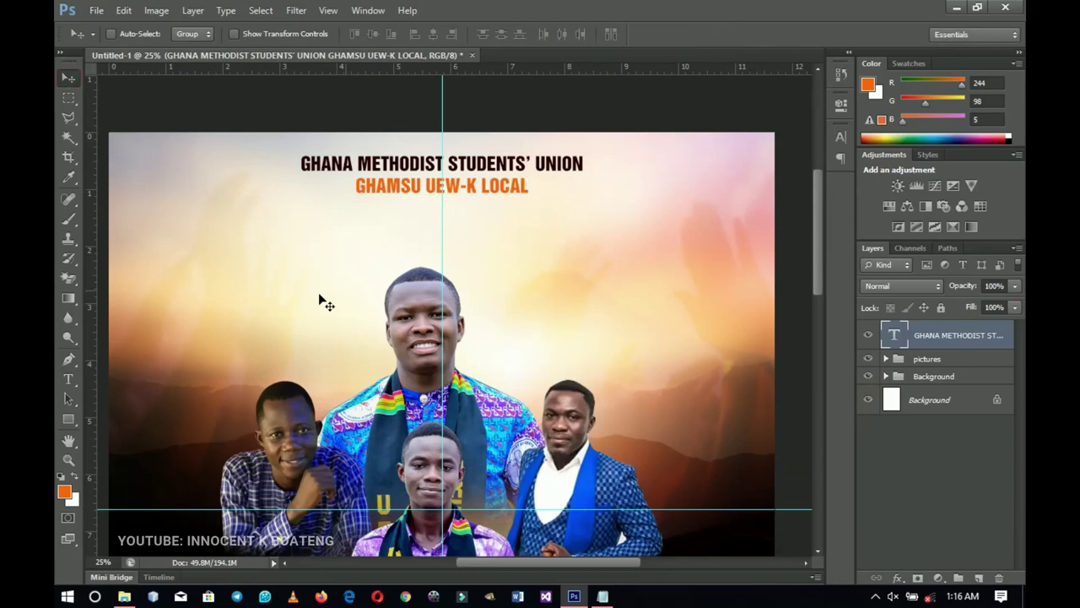
scroll(261, 329, up, 3)
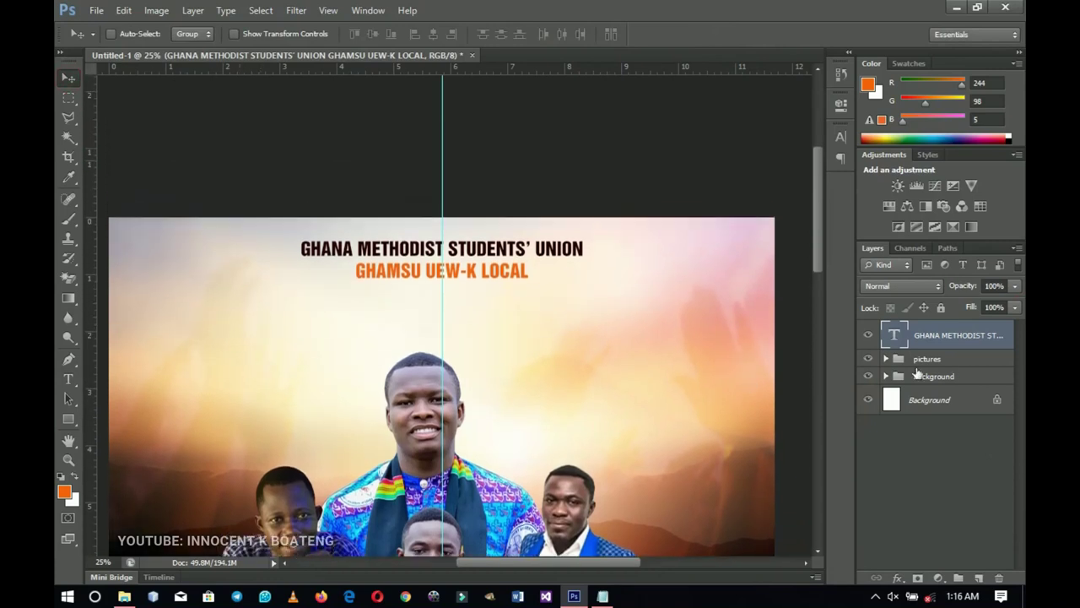
Draw a rounded rectangle at the flyer's top-left edge, above the pictures group.
click(926, 359)
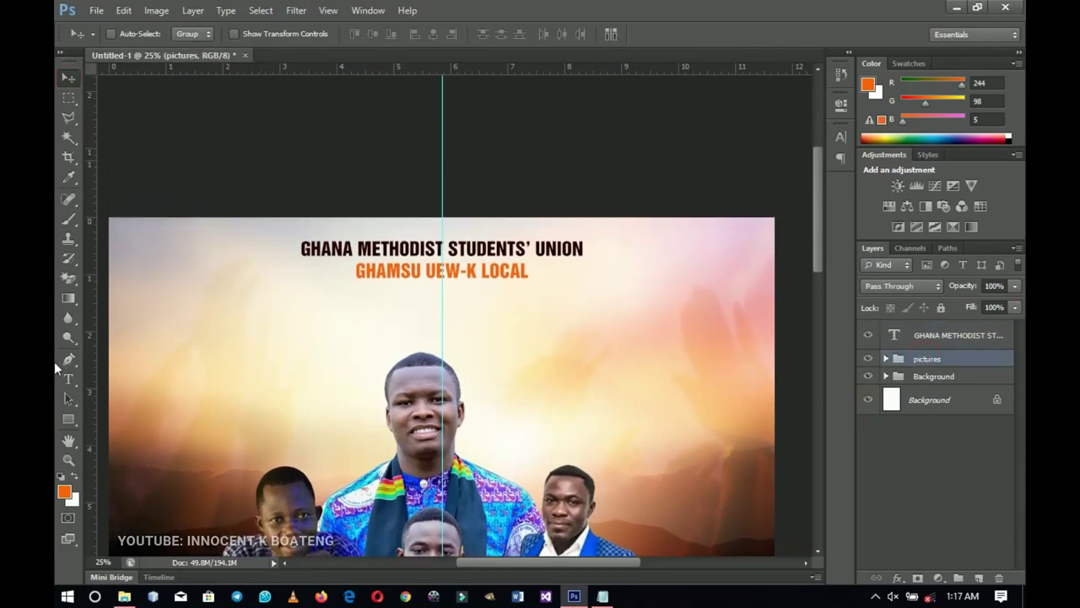
click(69, 419)
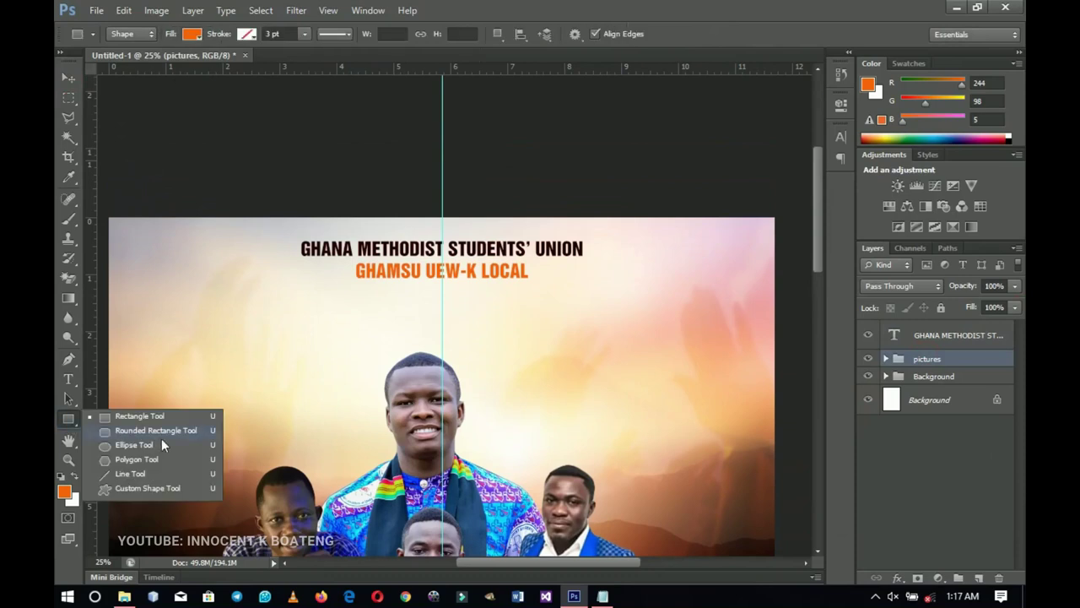
click(158, 435)
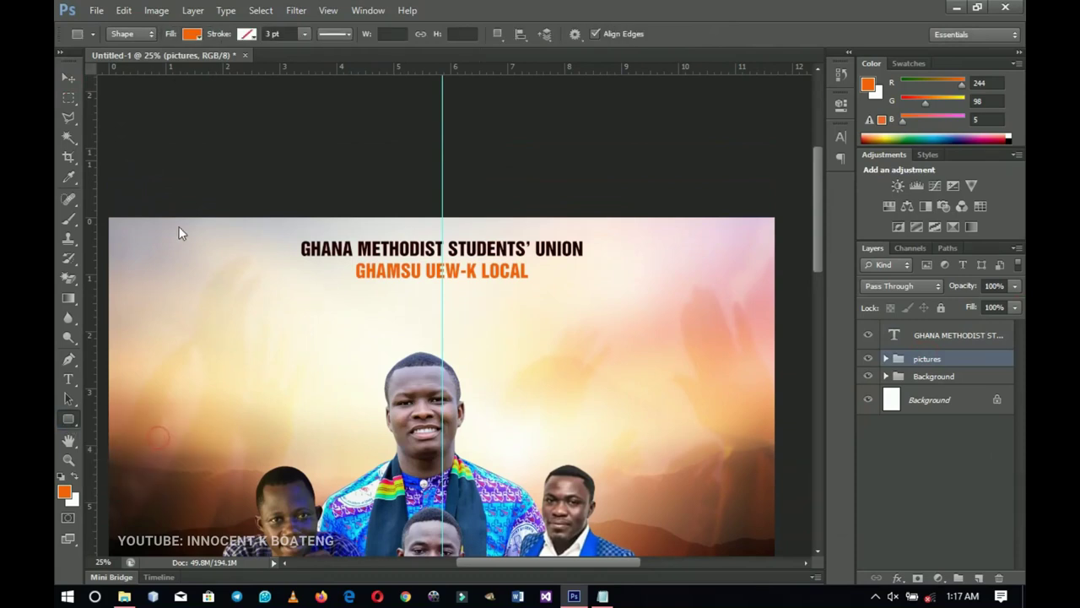
drag(189, 169, 262, 292)
click(69, 81)
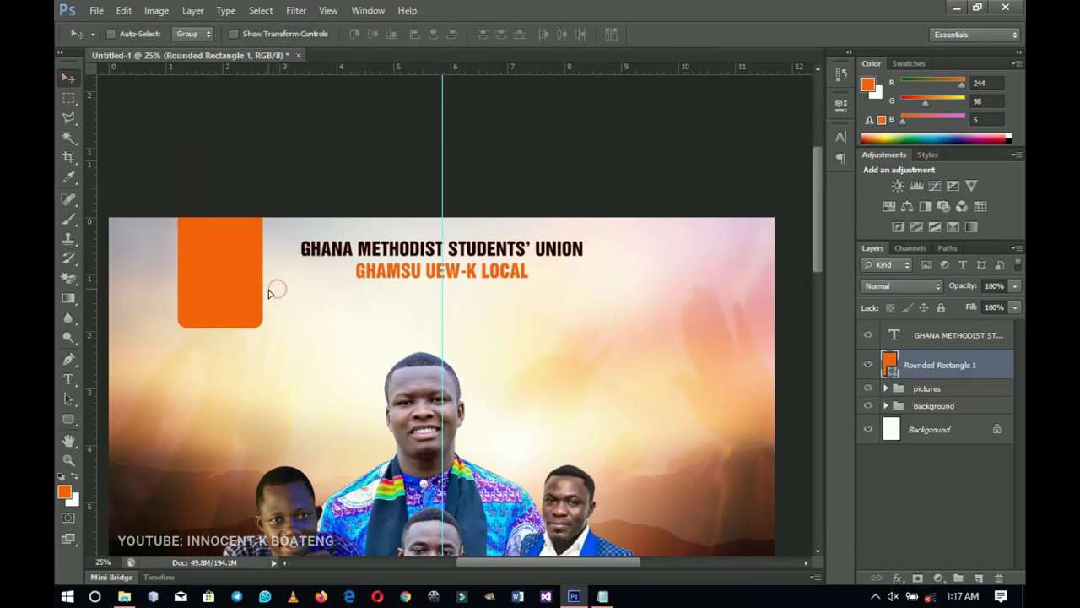
Fill the rounded rectangle with white and bring up the Revival Flyer Resources folder.
double_click(891, 374)
drag(741, 347, 601, 248)
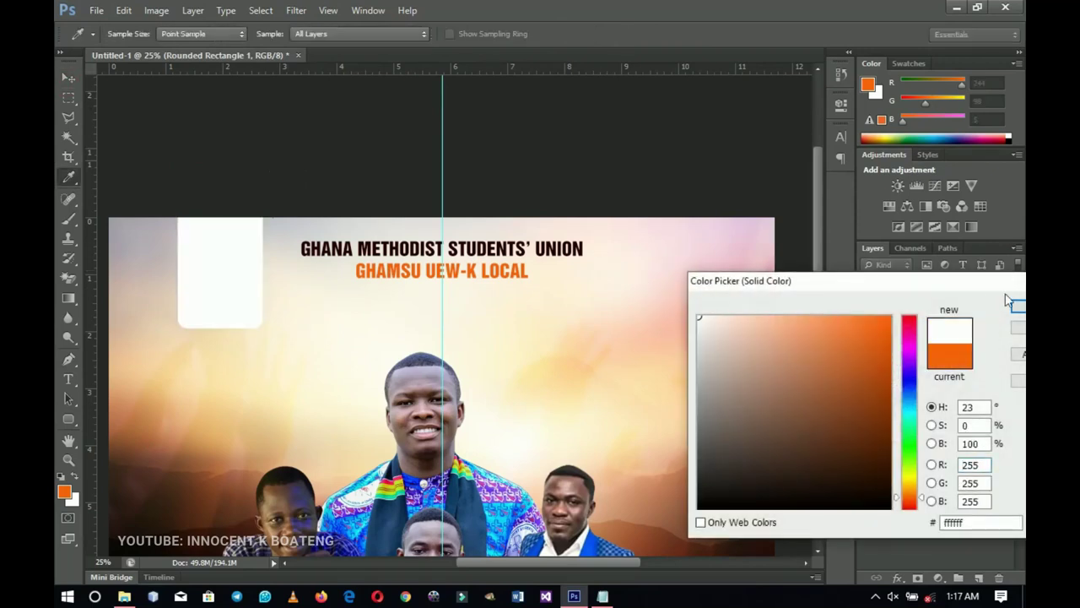
click(1019, 307)
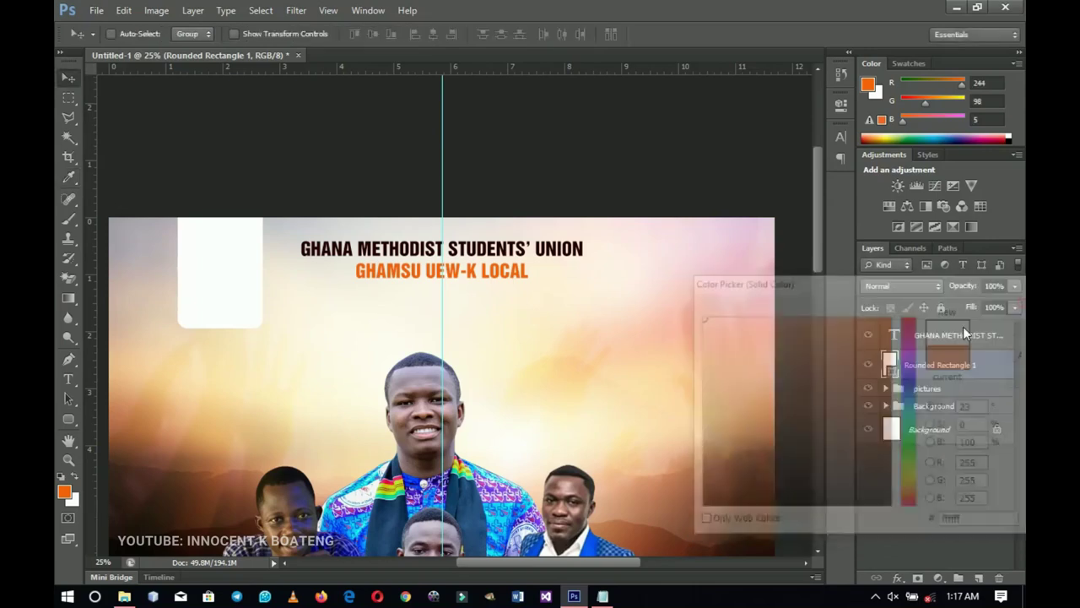
click(574, 596)
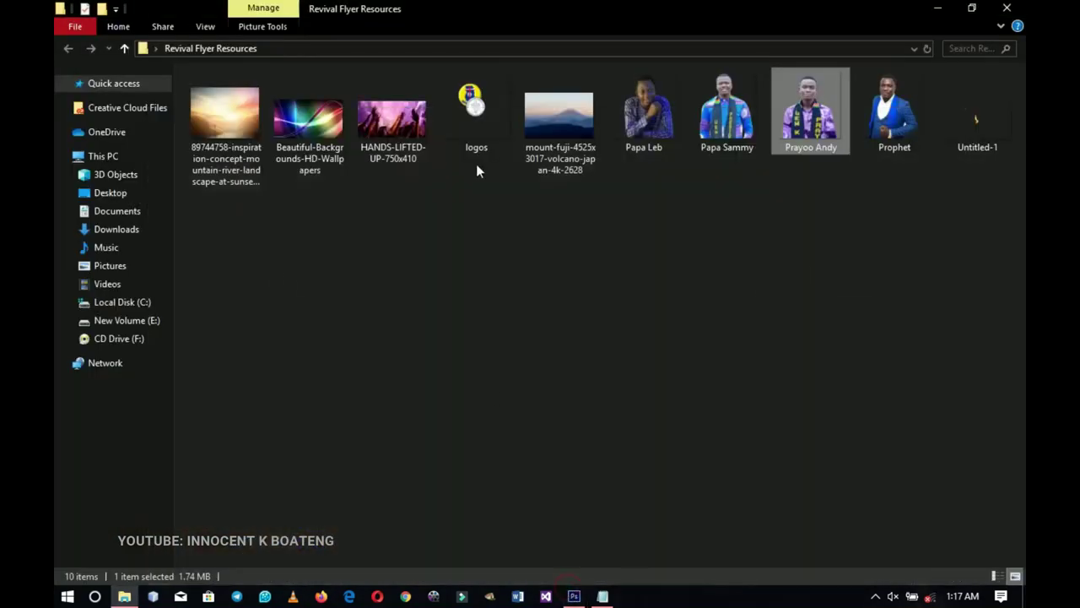
Place the logos image over the white top-left panel, scaled to about 73%.
drag(501, 98, 253, 313)
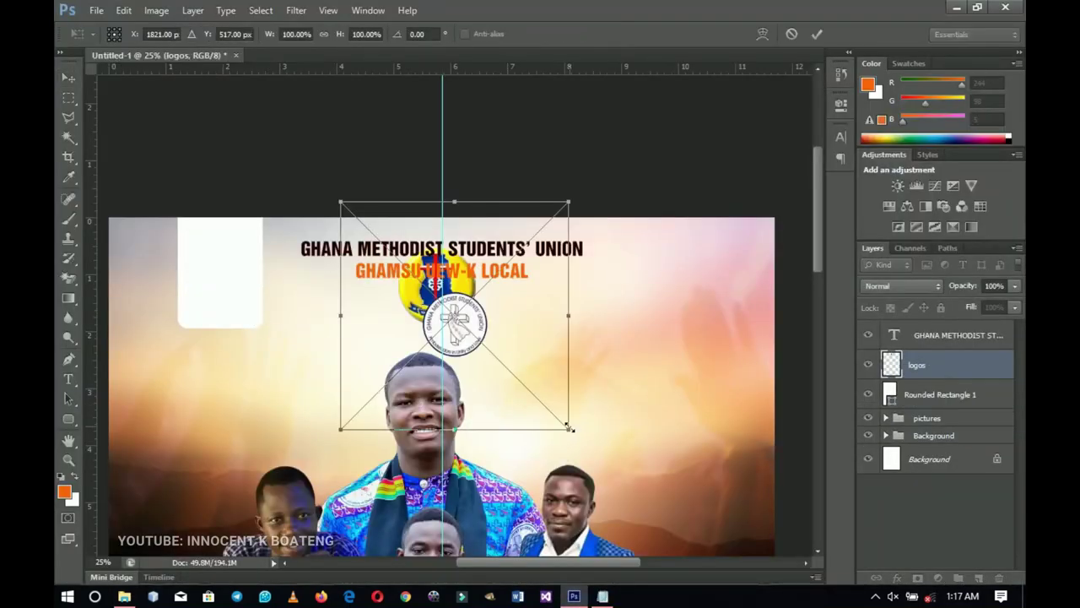
drag(532, 342, 302, 311)
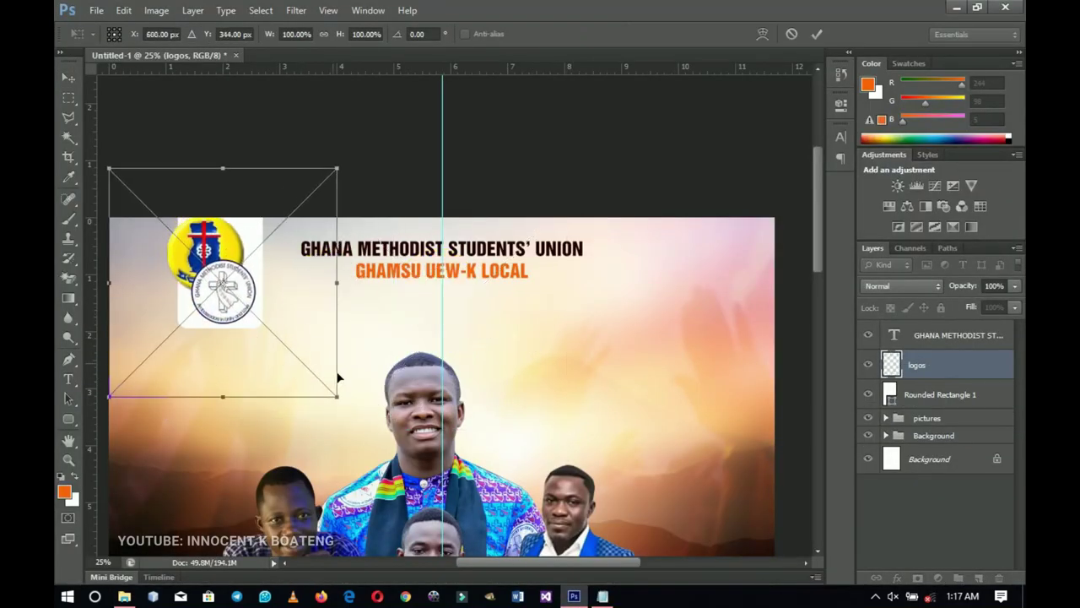
drag(339, 398, 306, 365)
key(Return)
drag(273, 320, 263, 314)
scroll(264, 313, down, 3)
scroll(268, 310, up, 1)
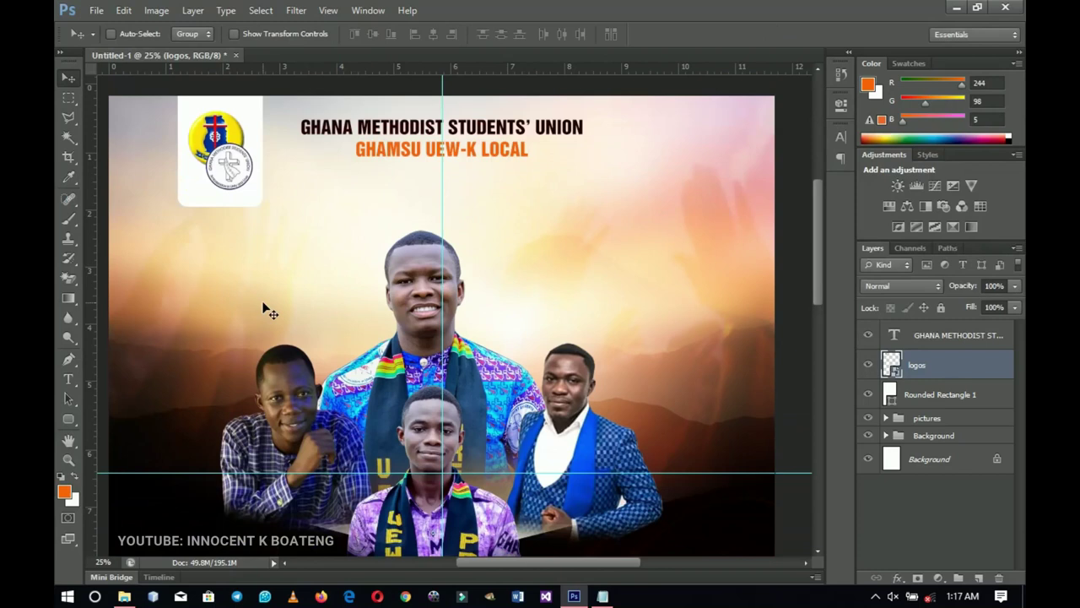
Enlarge the header text to about 108% and nudge it up slightly.
right_click(500, 142)
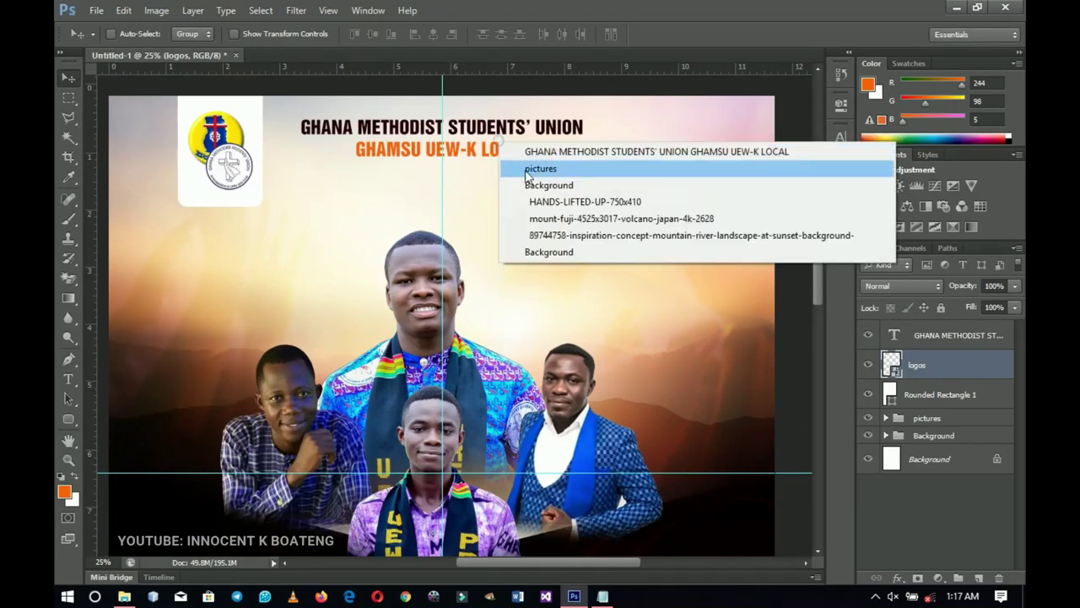
click(549, 152)
key(ctrl+t)
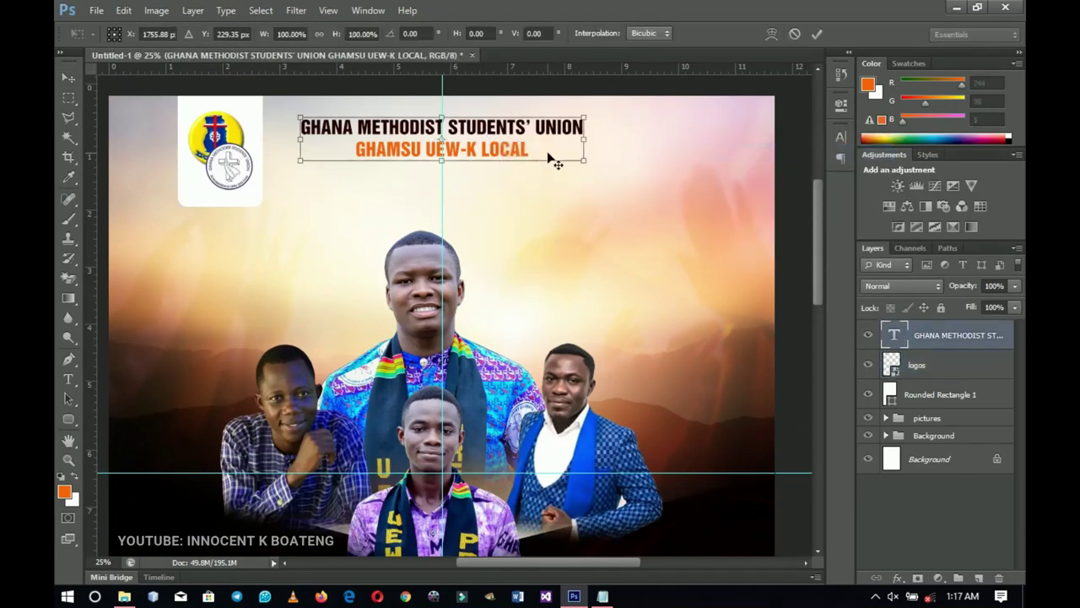
drag(582, 163, 594, 162)
double_click(546, 149)
scroll(448, 217, down, 1)
scroll(448, 217, up, 2)
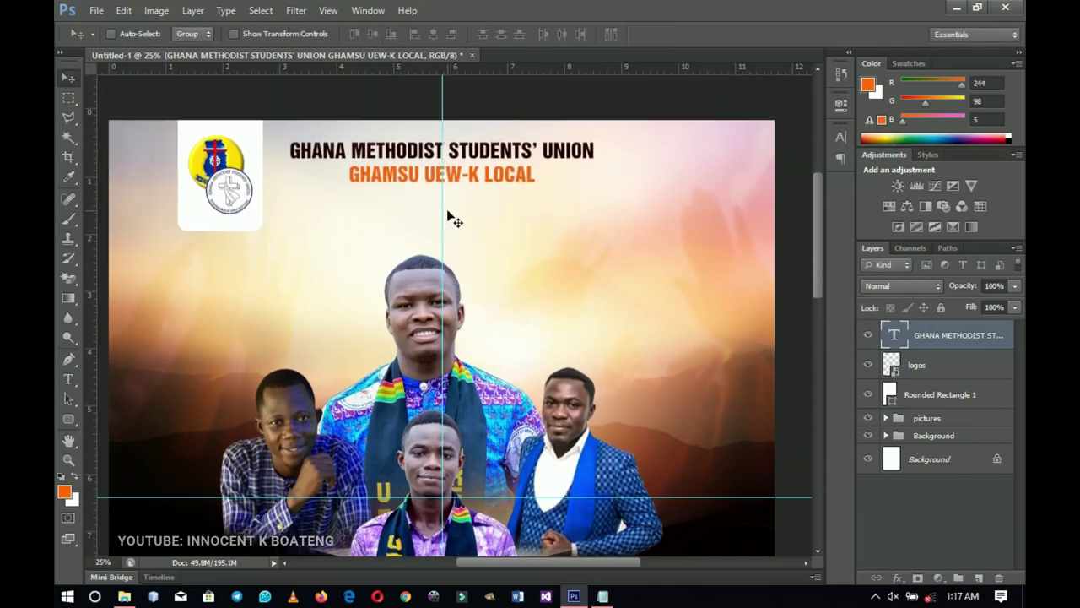
key(shift+Up)
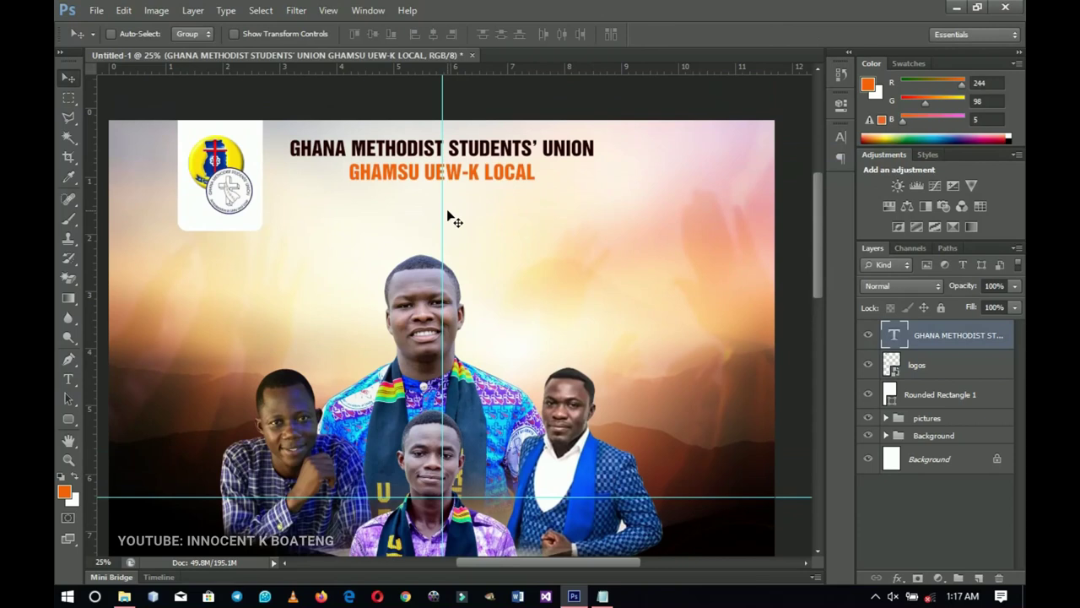
Duplicate the header below the original, select the copy's text, and select Presents in the notes.
key(ctrl+j)
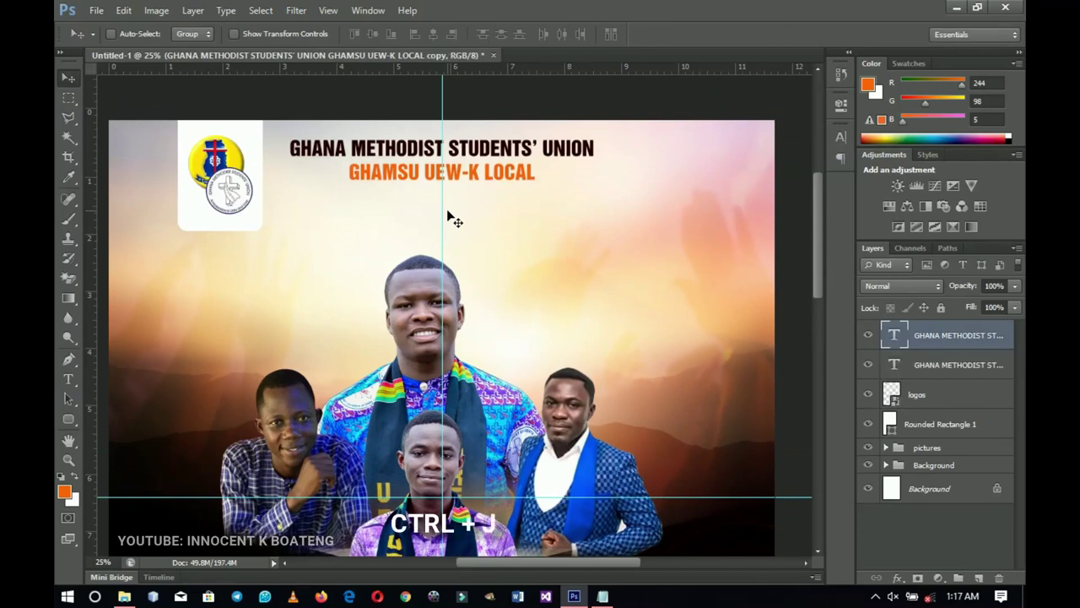
drag(474, 182, 473, 230)
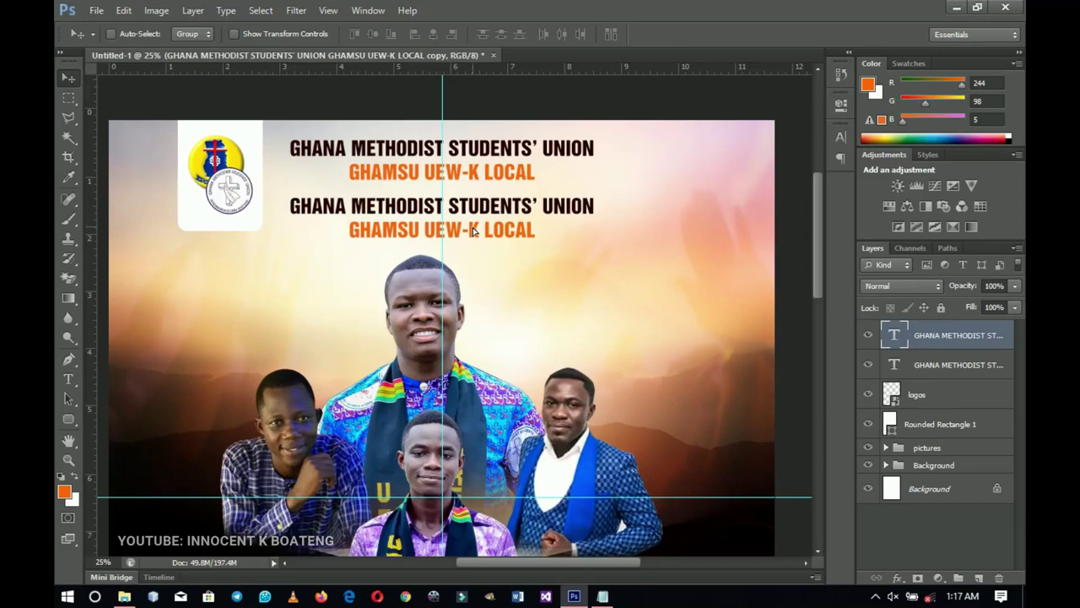
key(t)
click(474, 231)
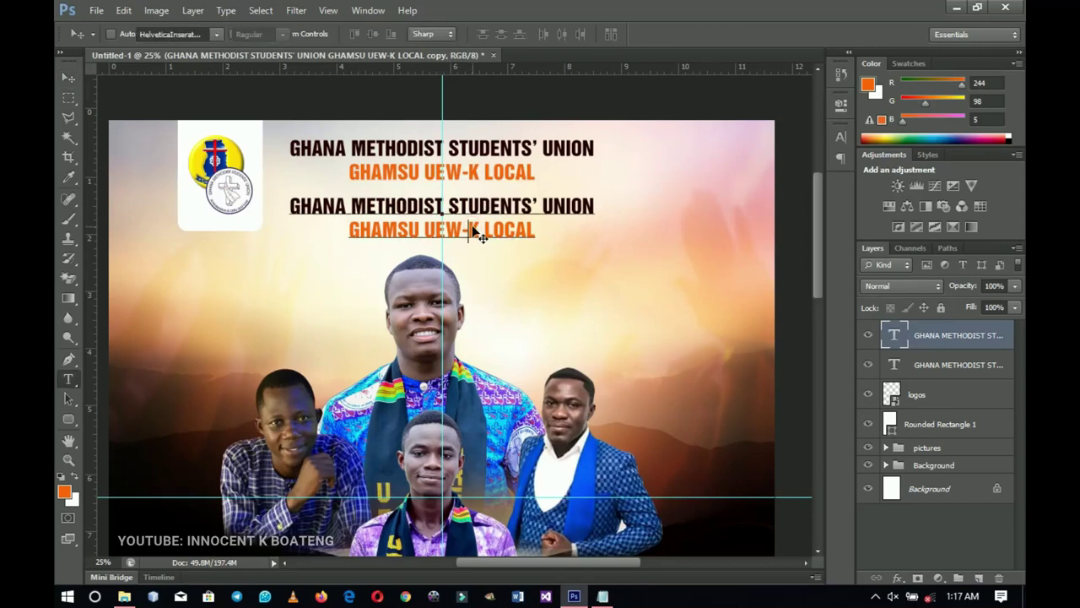
key(ctrl+a)
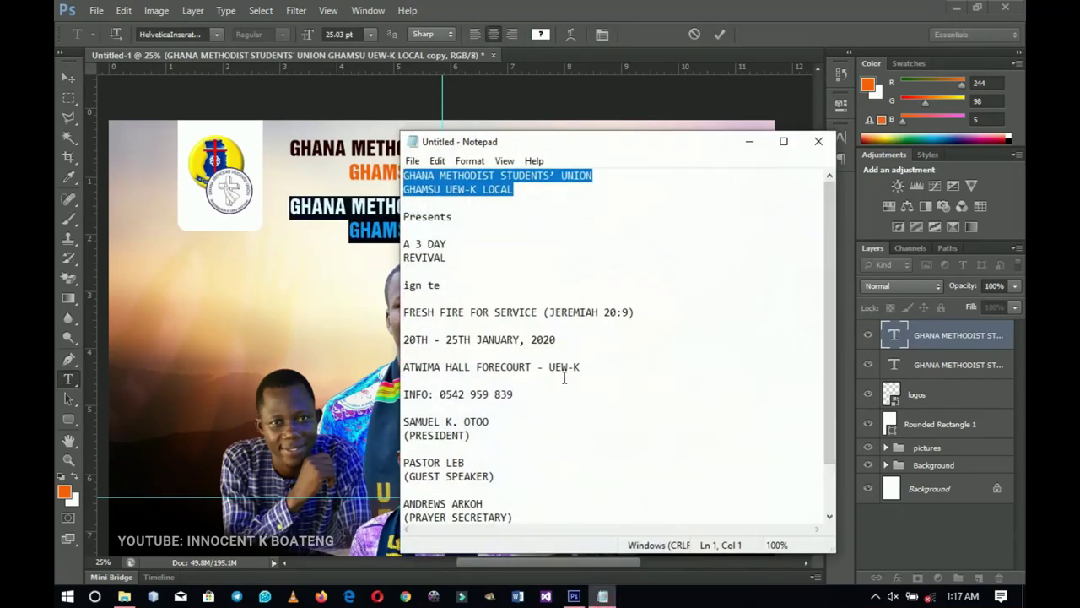
double_click(472, 215)
key(ctrl+c)
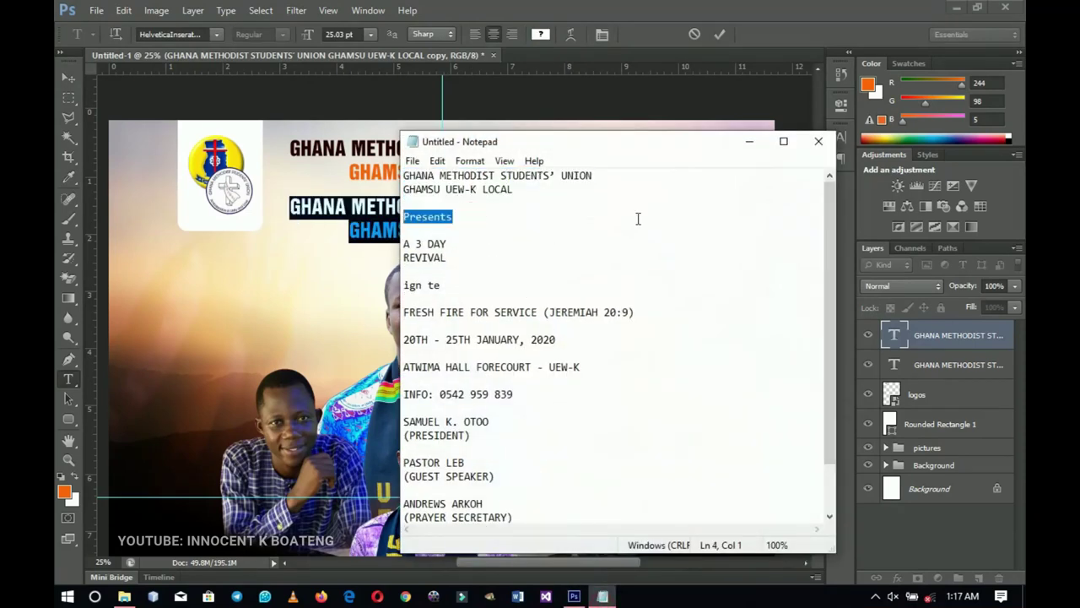
Replace the header copy with Presents in Orator Std Medium and commit it.
click(749, 142)
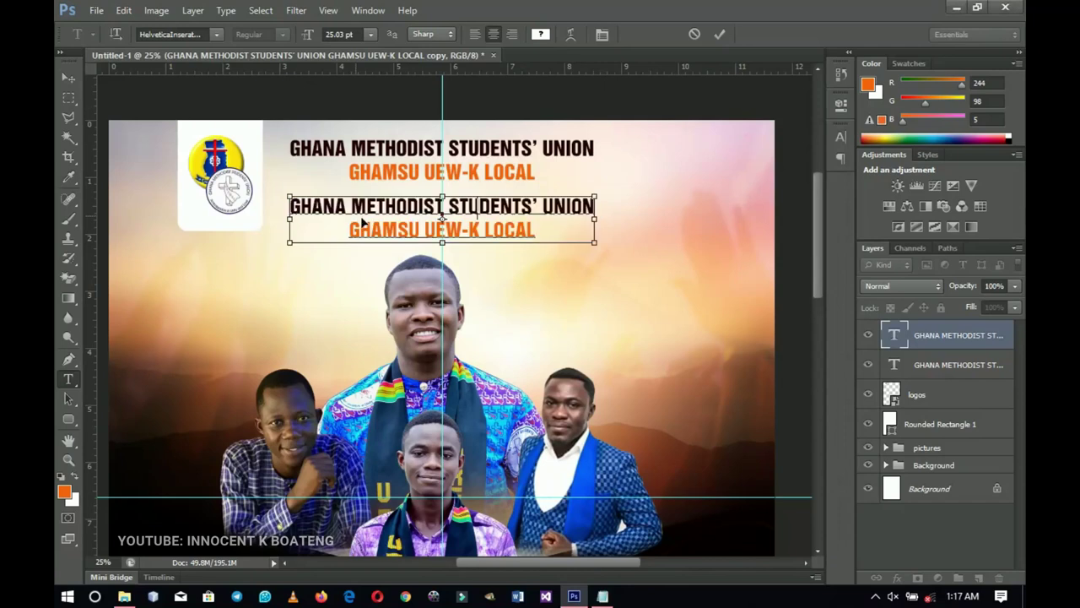
key(ctrl+v)
text(Orange)
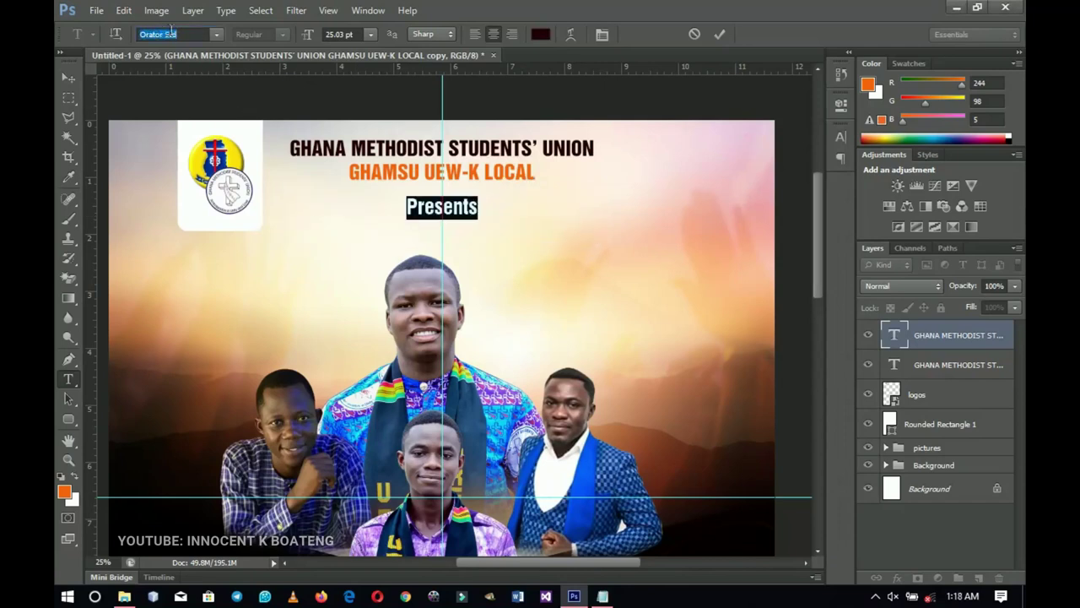
key(Return)
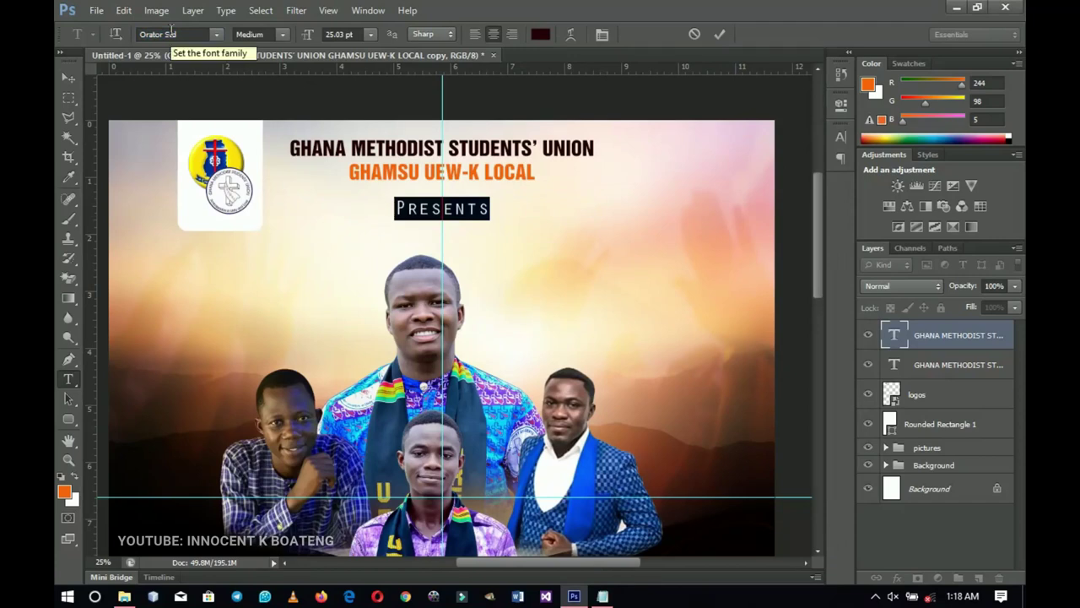
scroll(441, 337, down, 1)
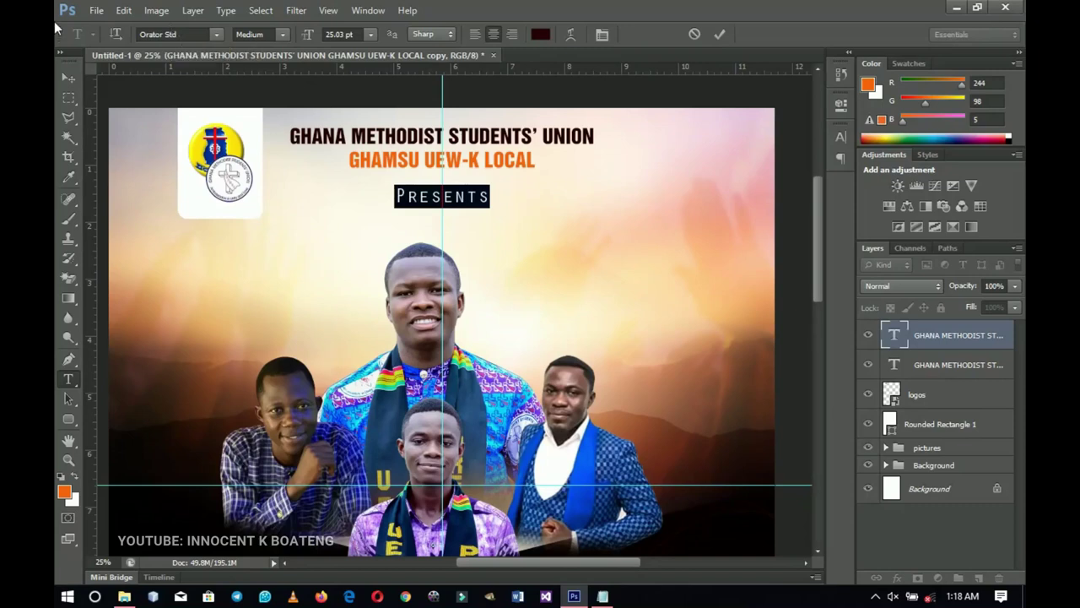
key(ctrl+Return)
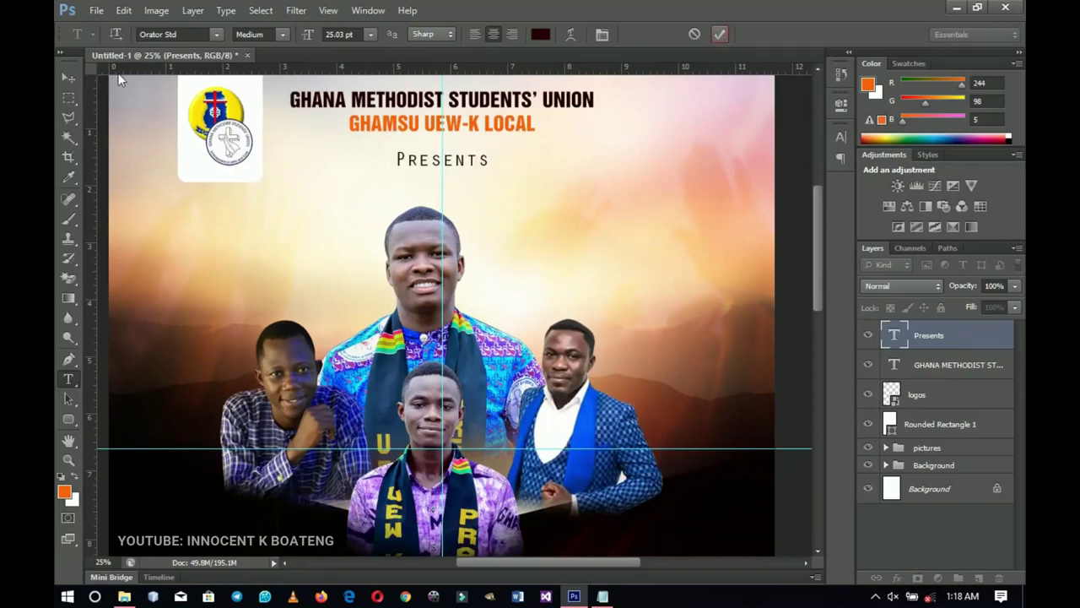
click(67, 79)
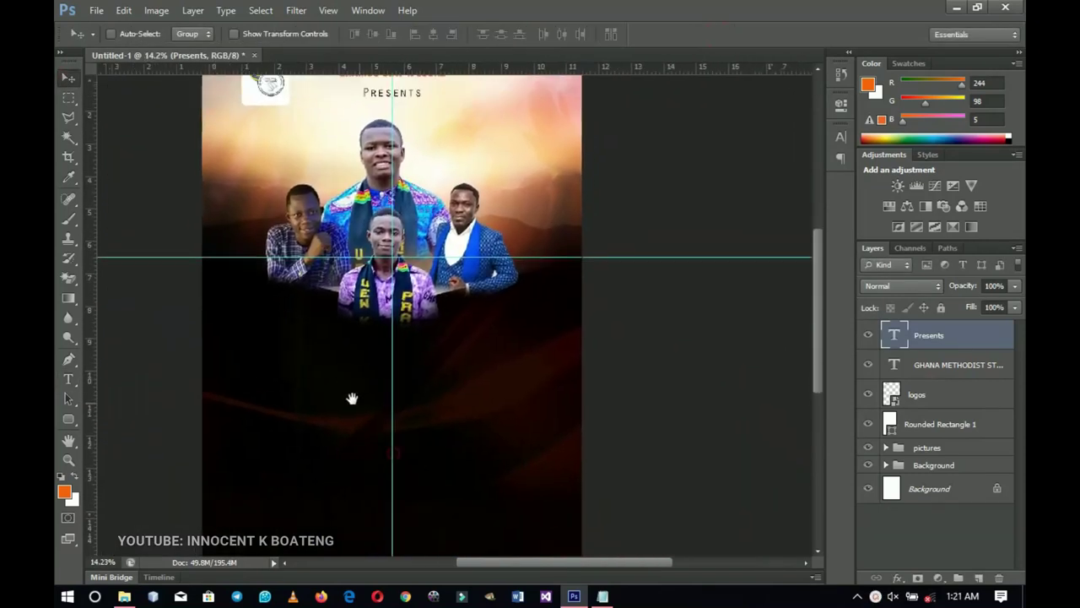
Copy the A 3 DAY REVIVAL lines from the notes and start a text layer on the lower half.
scroll(405, 374, up, 2)
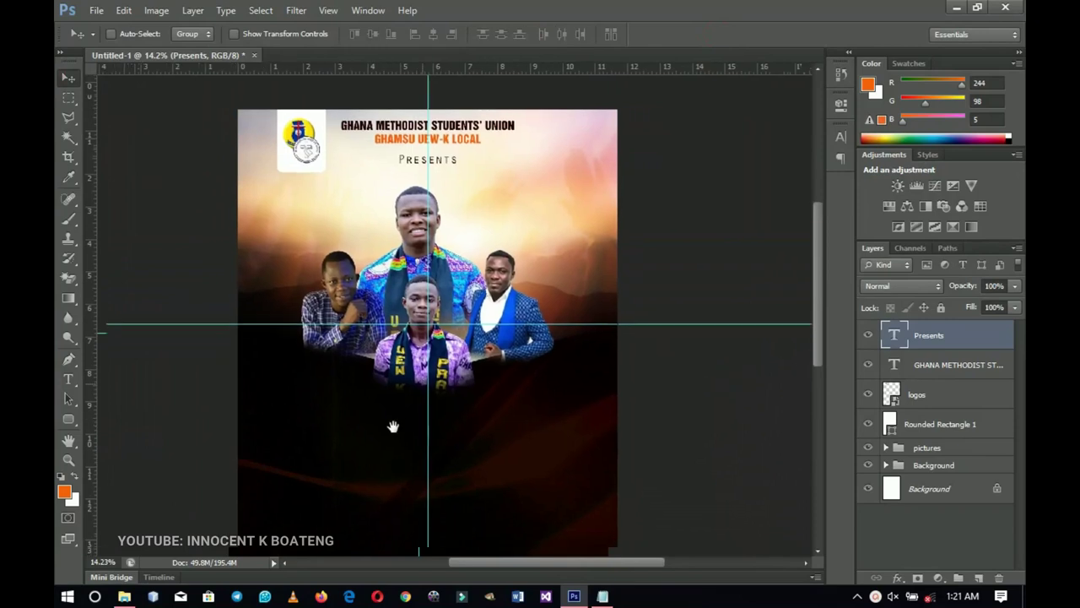
key(t)
click(602, 596)
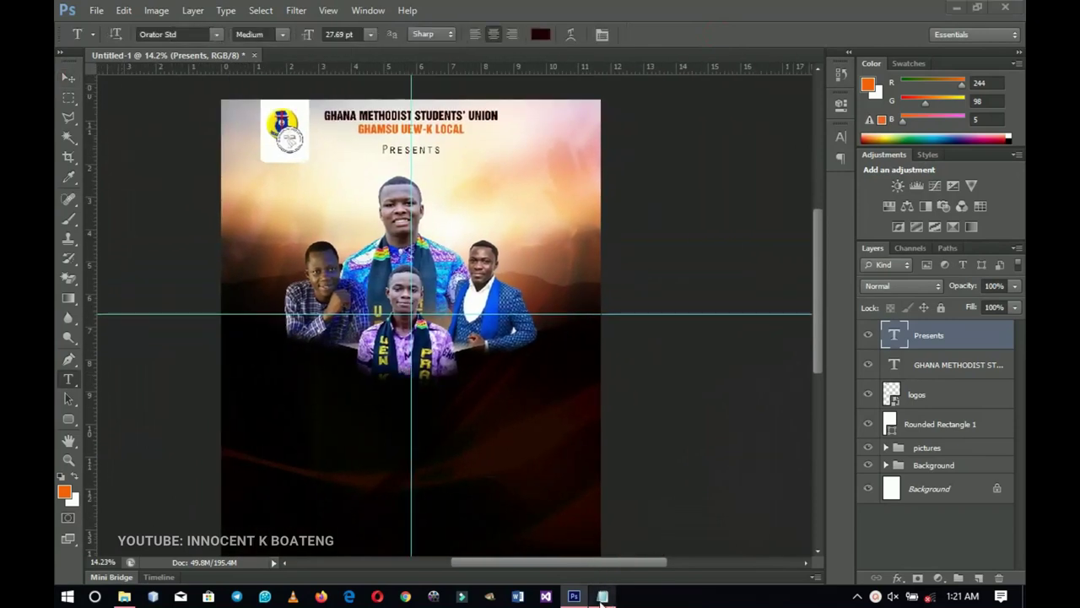
drag(450, 268, 383, 250)
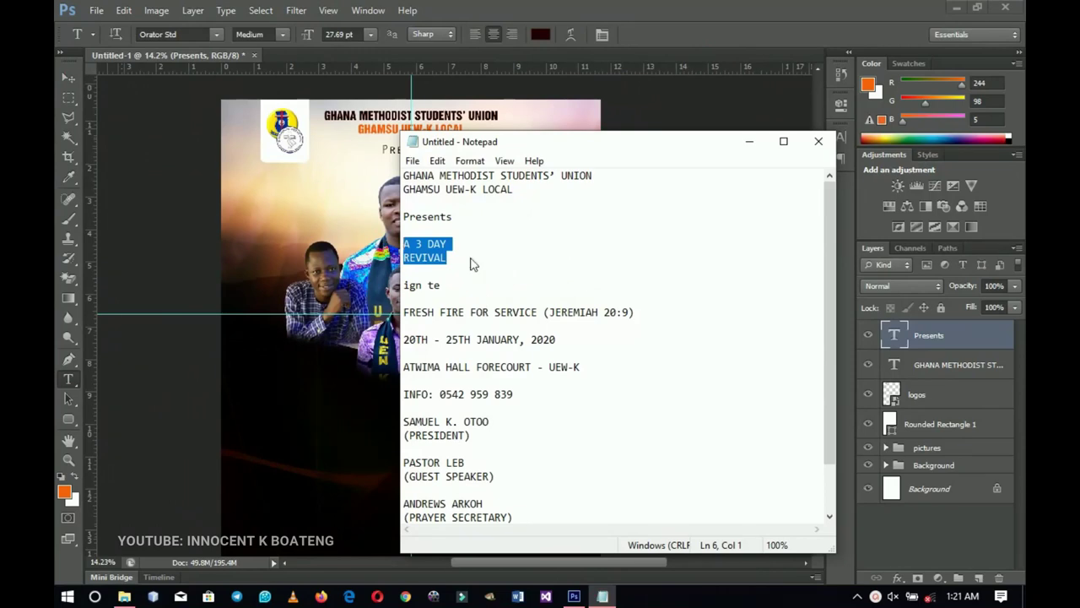
click(749, 141)
click(67, 380)
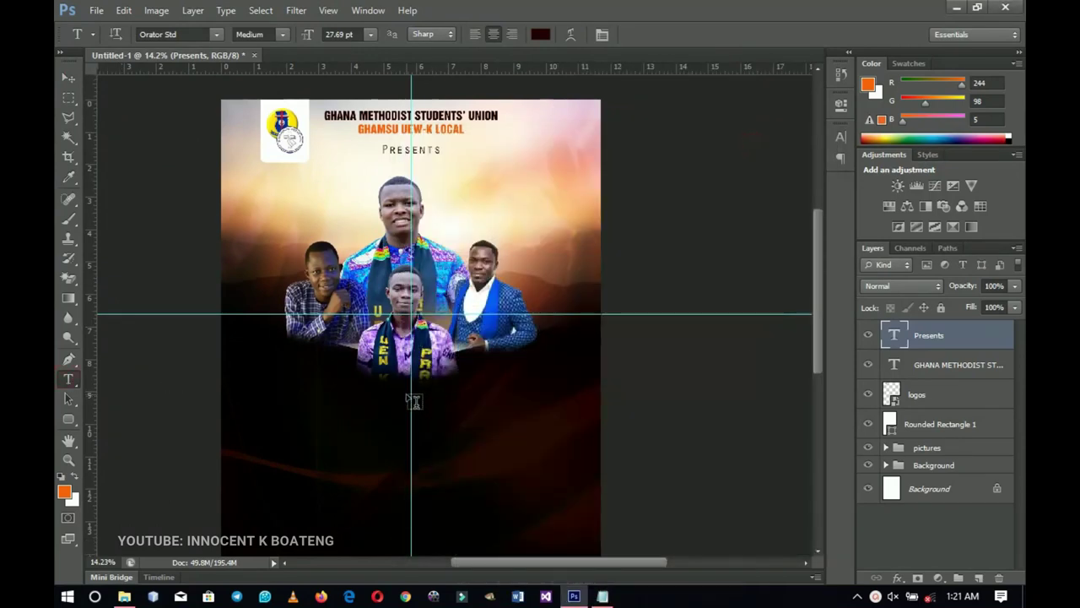
click(378, 424)
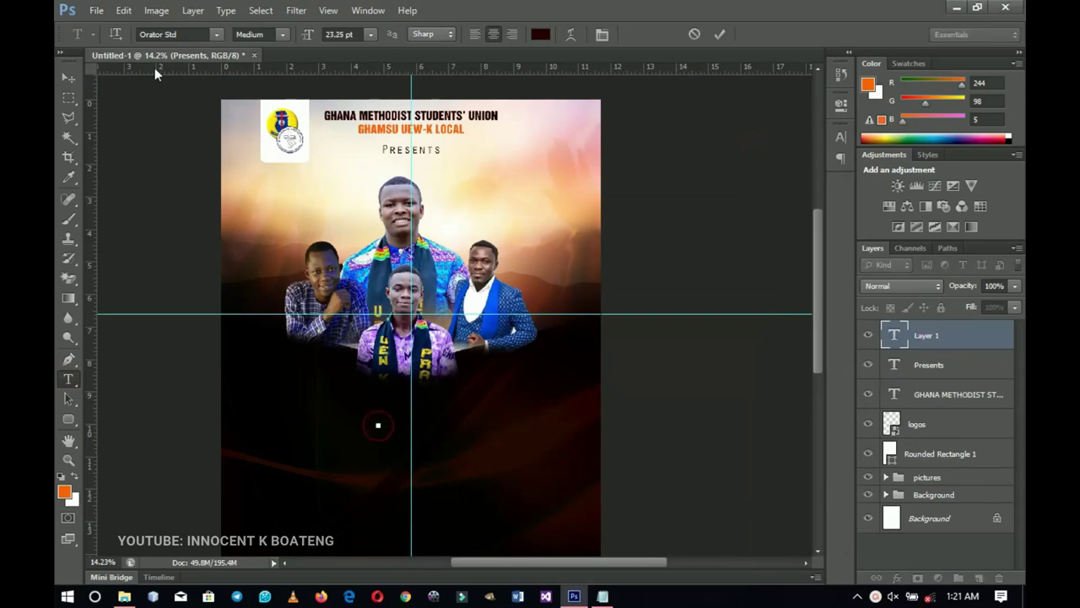
Set the title in Amerika, coloured white ffffff, enlarged to 111.25 pt.
click(187, 34)
text(Amerika)
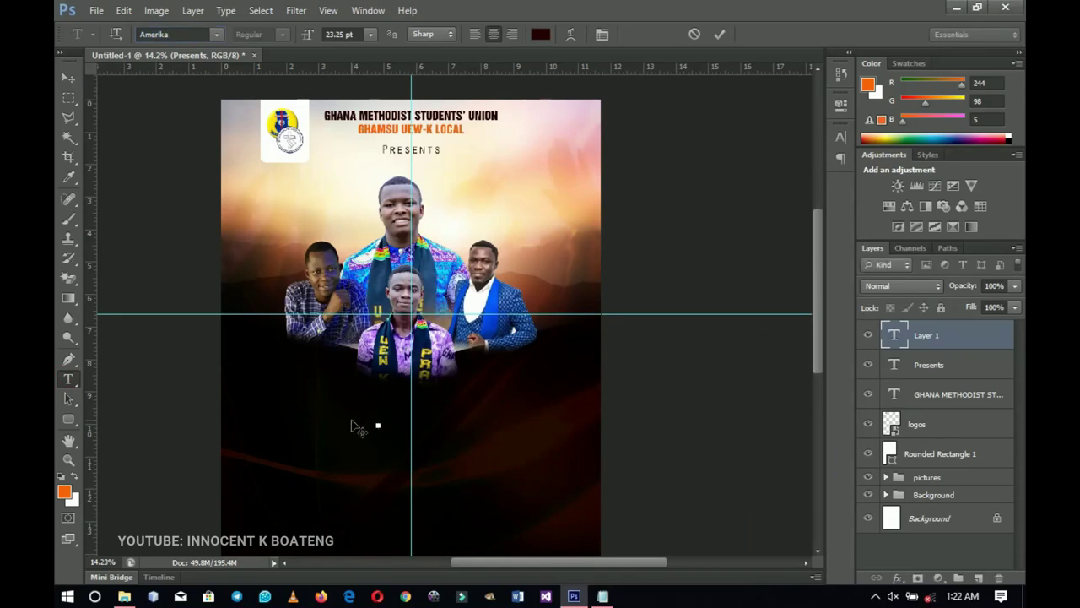
key(ctrl+a)
click(540, 36)
text(ffffff)
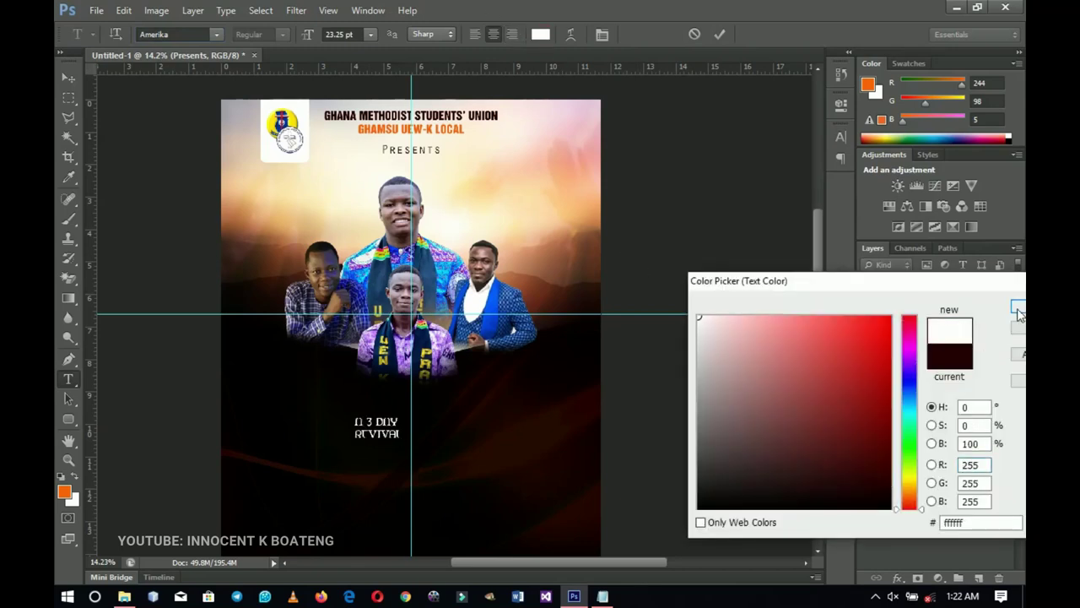
click(1018, 309)
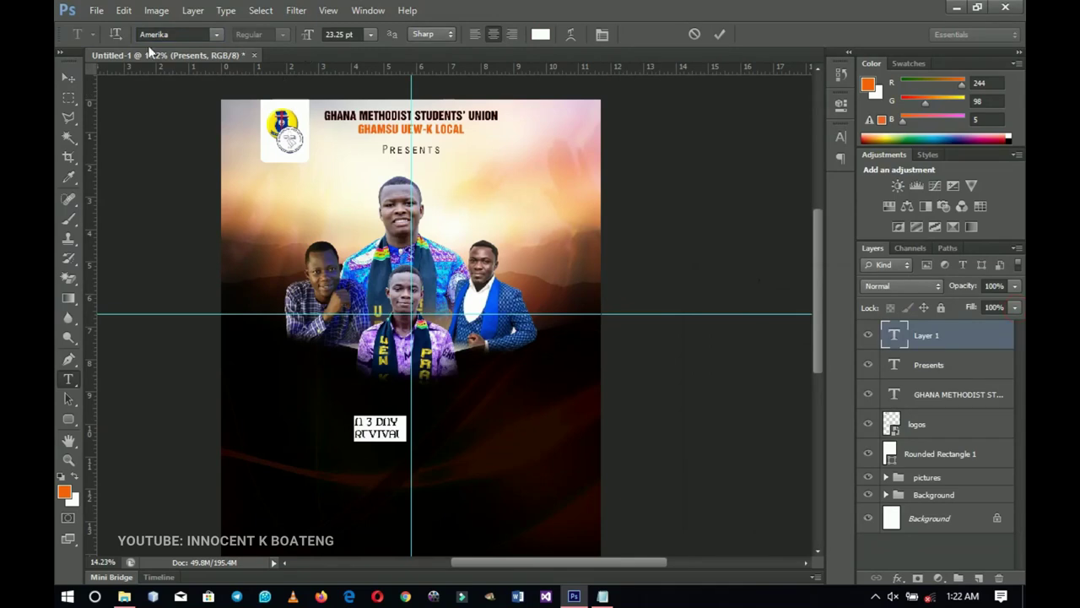
drag(307, 34, 355, 44)
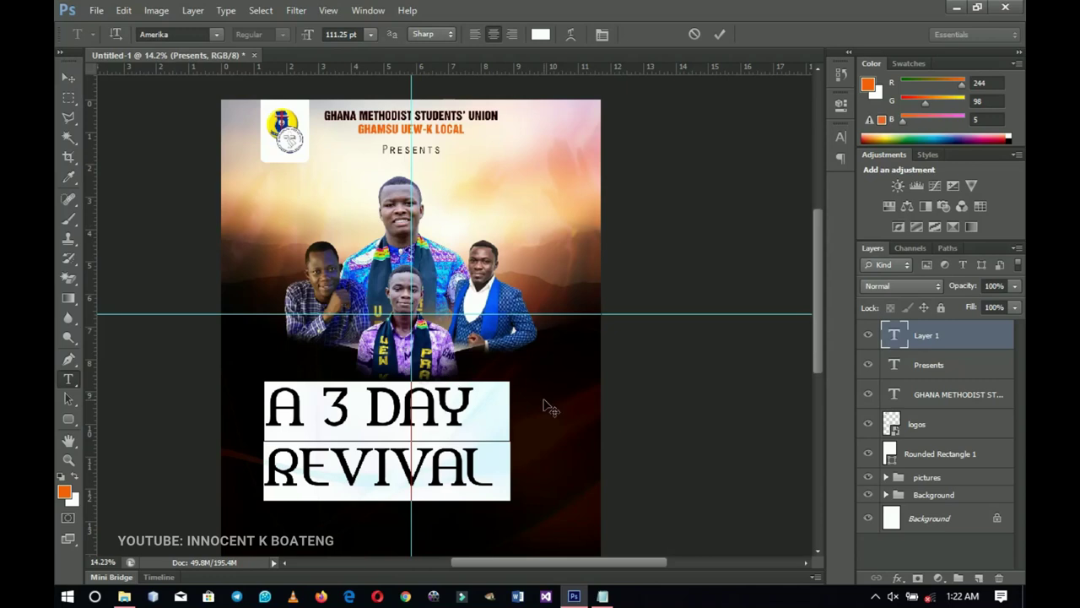
Set the title's leading to 95 pt and commit the text.
click(599, 36)
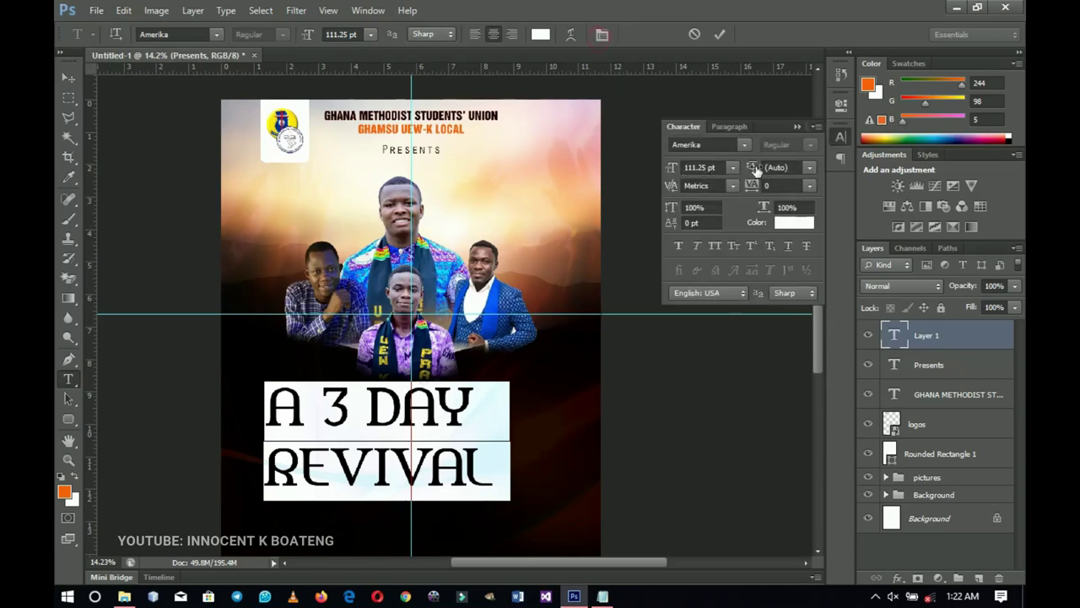
drag(757, 173, 822, 193)
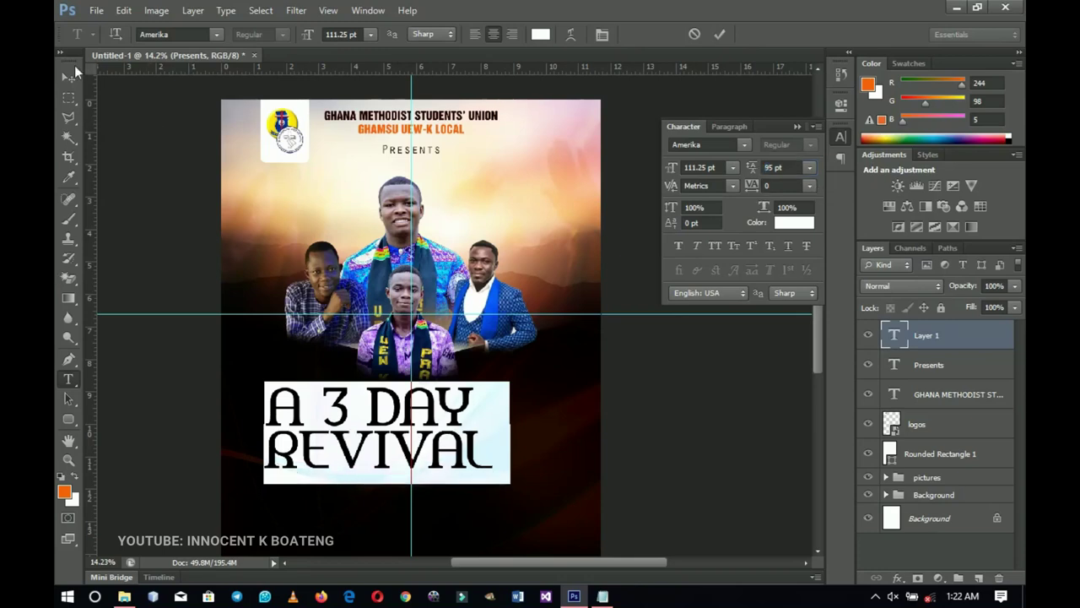
click(63, 79)
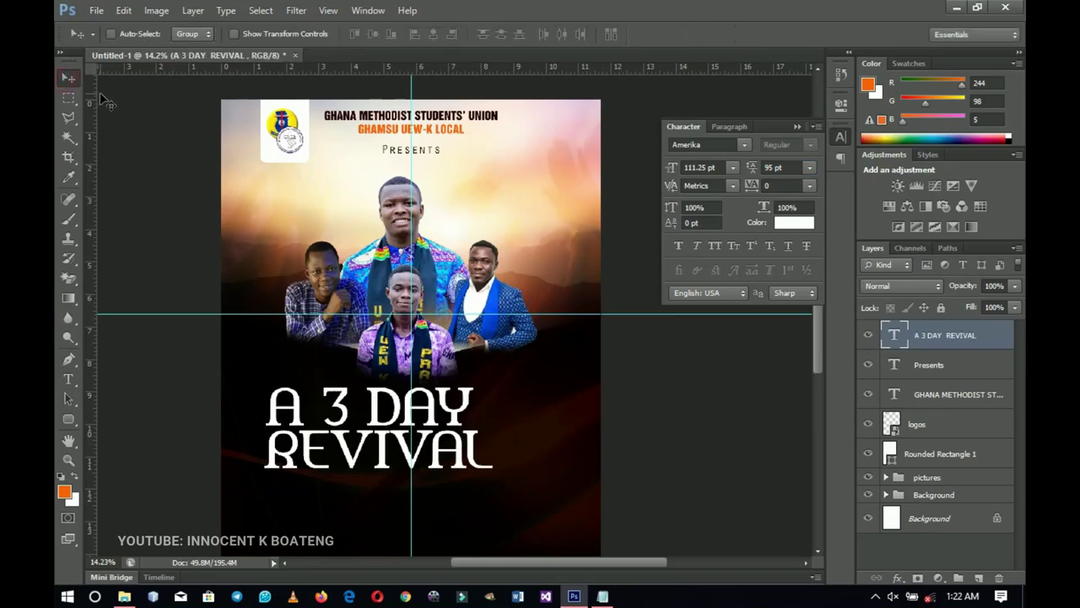
Centre the title horizontally on the canvas and zoom in on it.
key(ctrl+a)
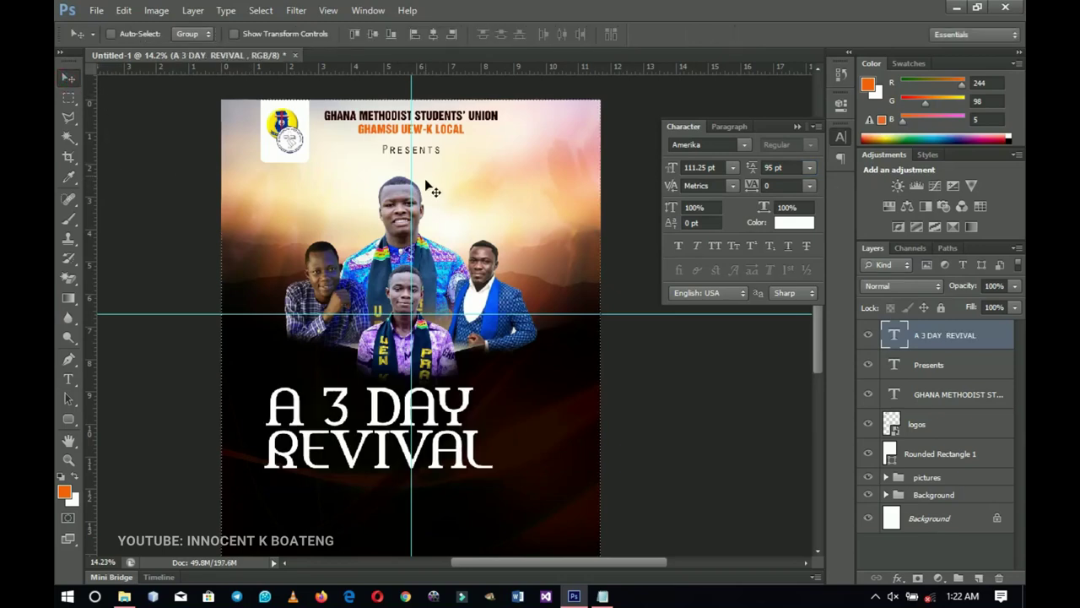
click(435, 32)
drag(448, 359, 464, 213)
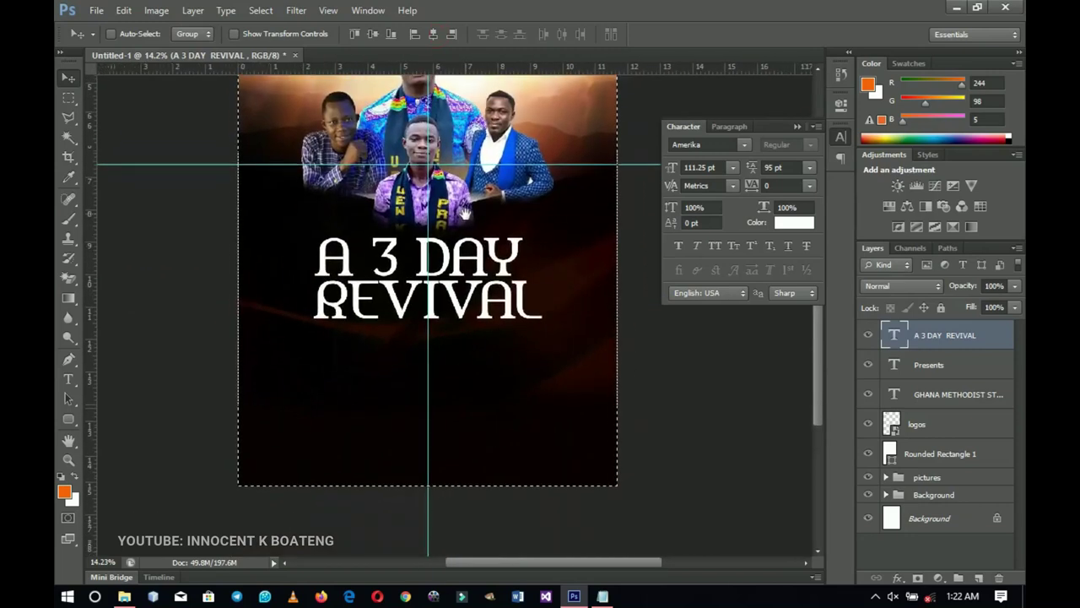
key(z)
click(477, 265)
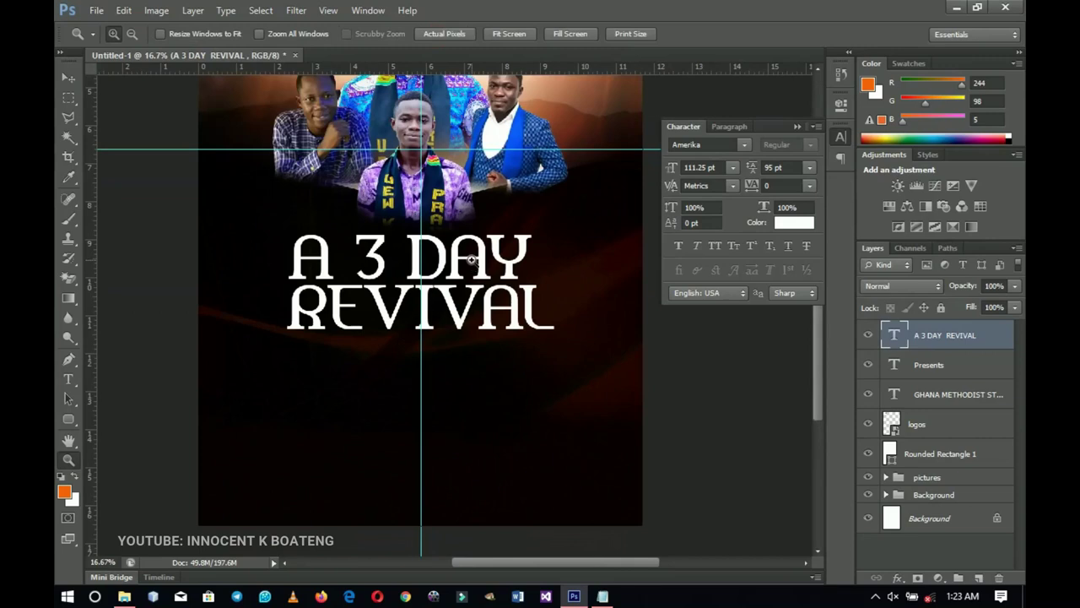
click(473, 260)
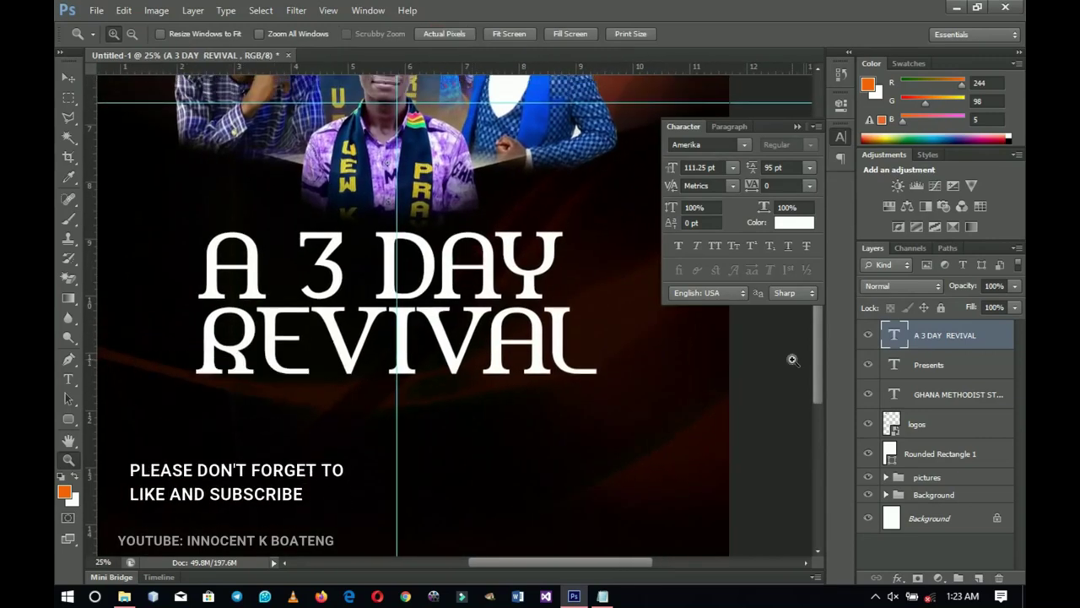
Add a Gradient Overlay to the title using the orange-to-cream preset.
right_click(969, 335)
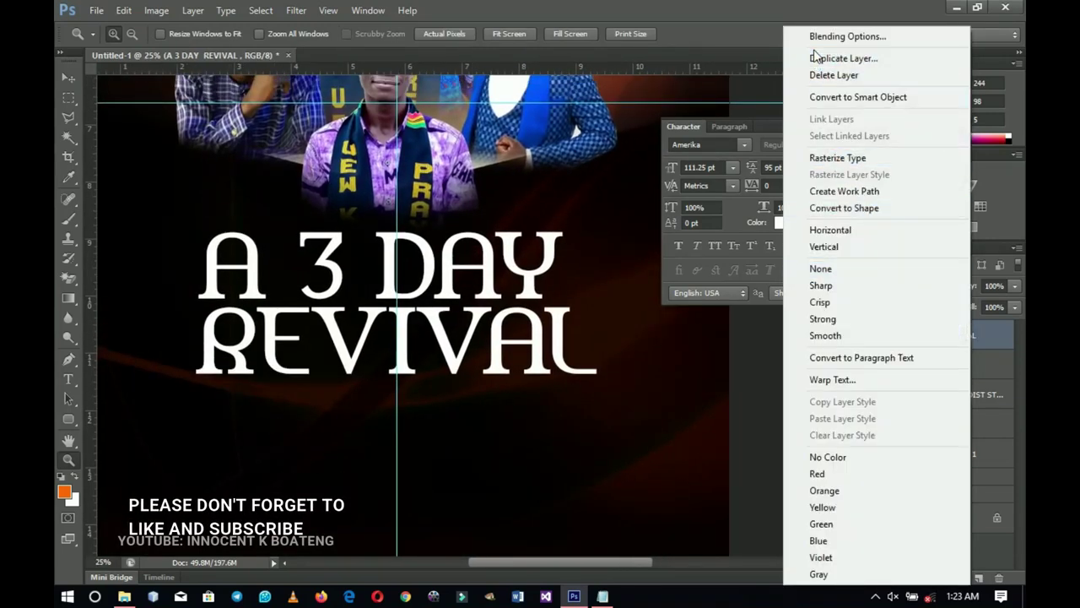
click(653, 284)
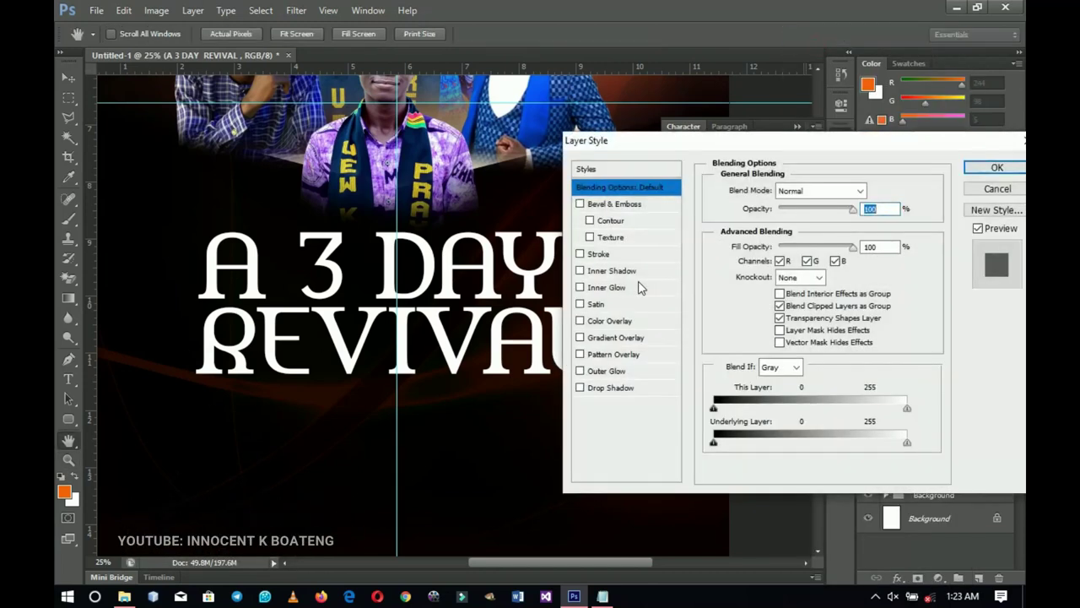
click(622, 338)
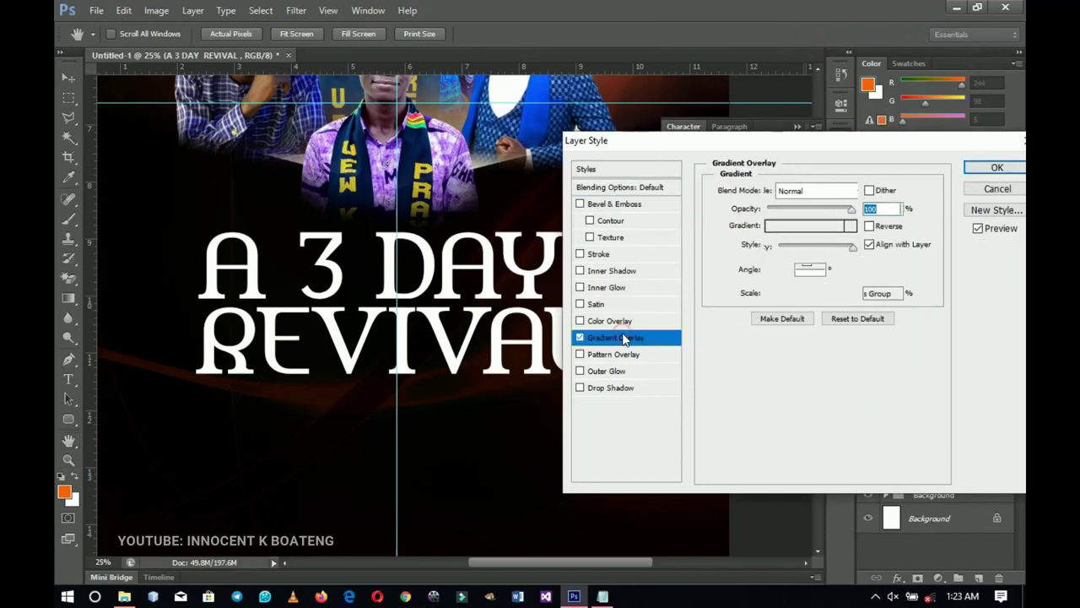
click(809, 226)
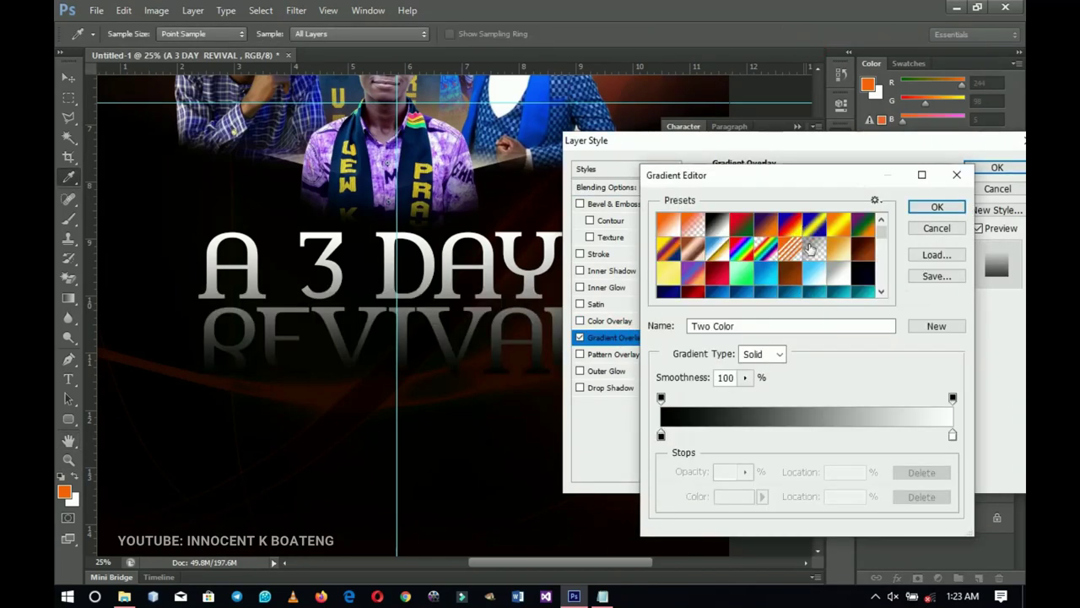
scroll(809, 251, down, 10)
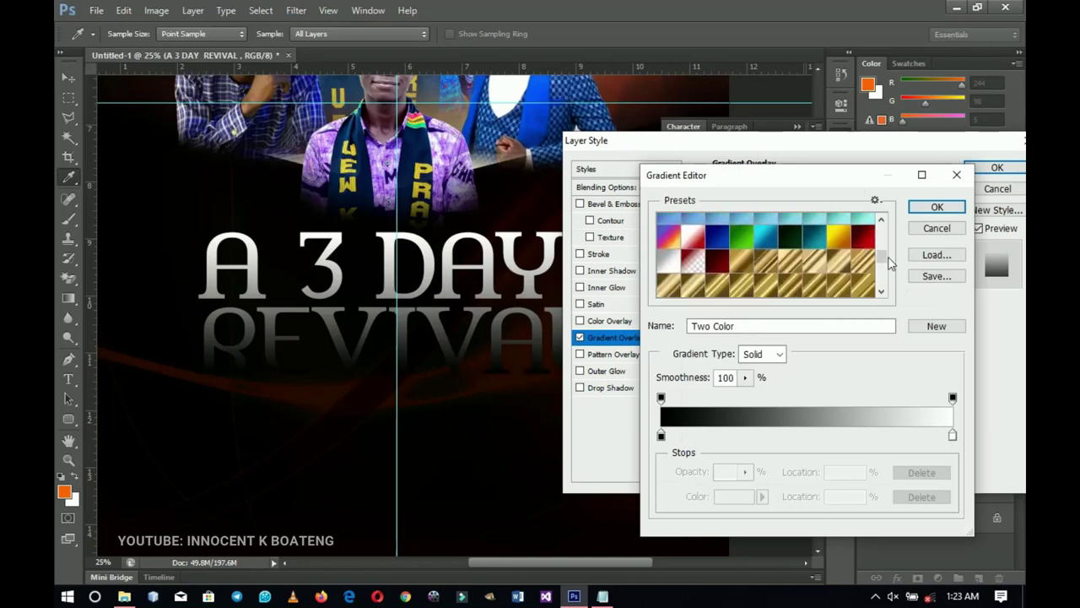
scroll(884, 308, down, 5)
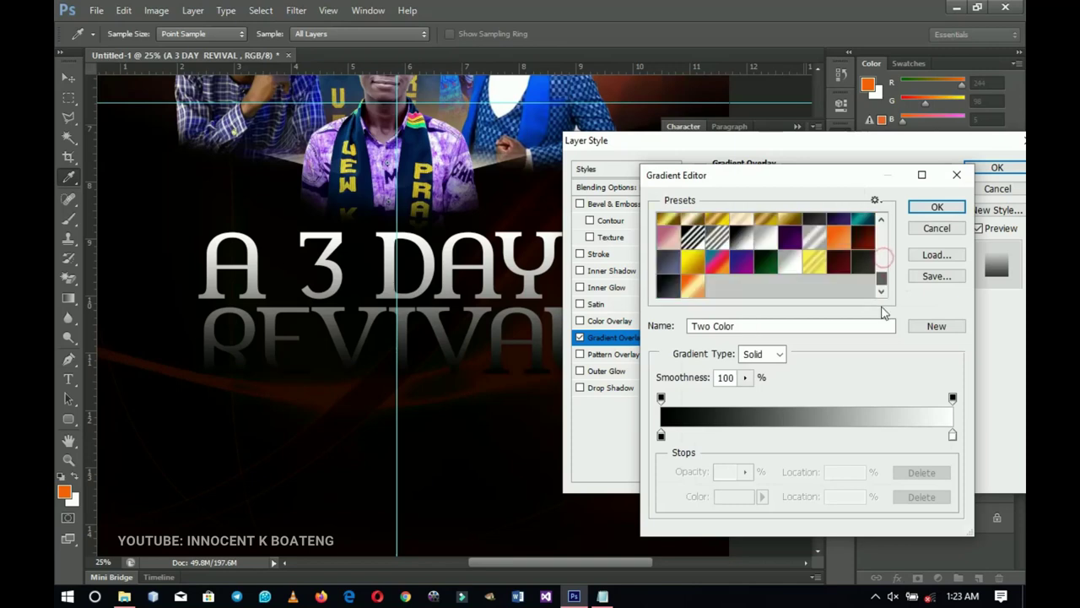
click(695, 289)
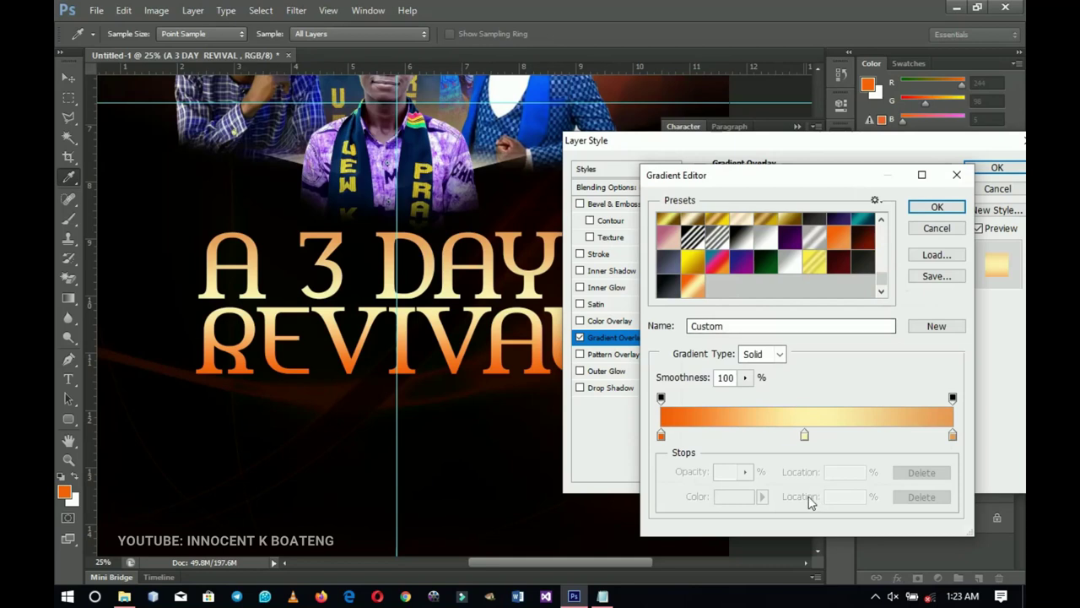
Set the gradient's left stop to f45e00 and middle stop to fdf3ac.
click(662, 438)
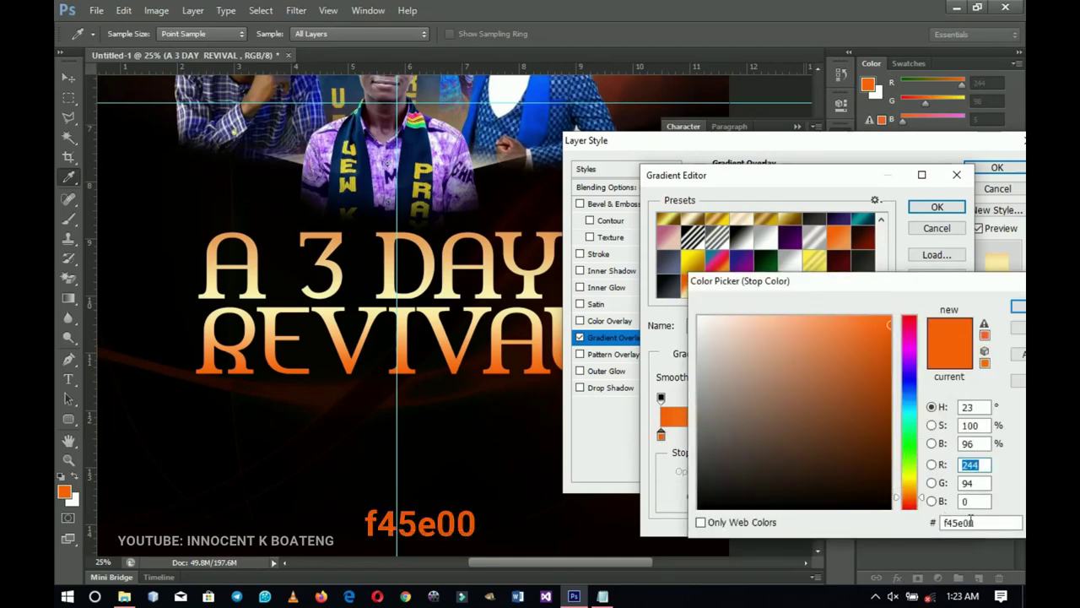
double_click(979, 523)
drag(836, 283, 581, 167)
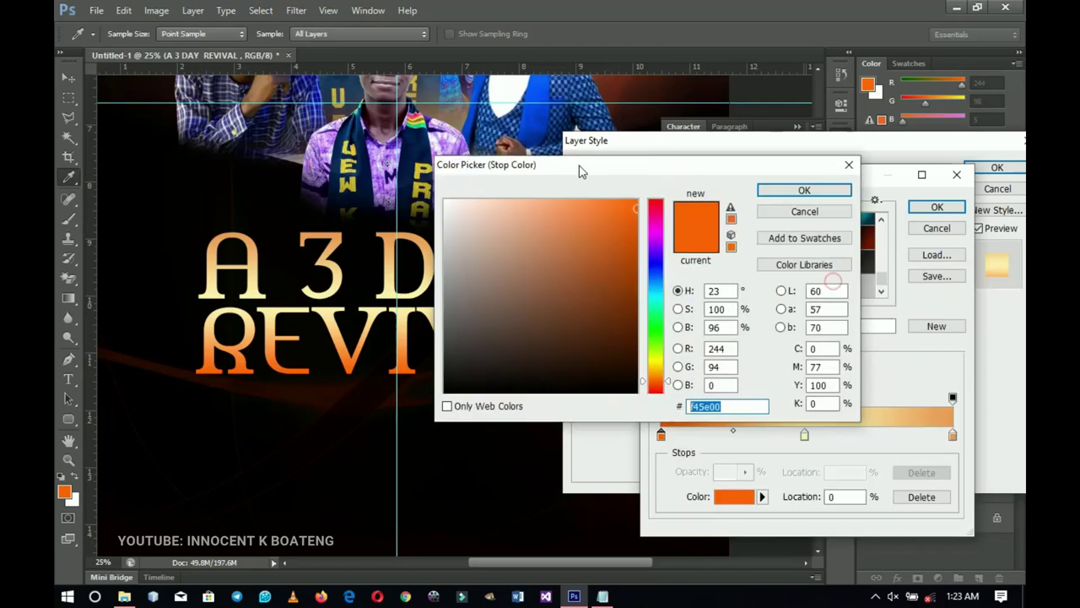
click(802, 191)
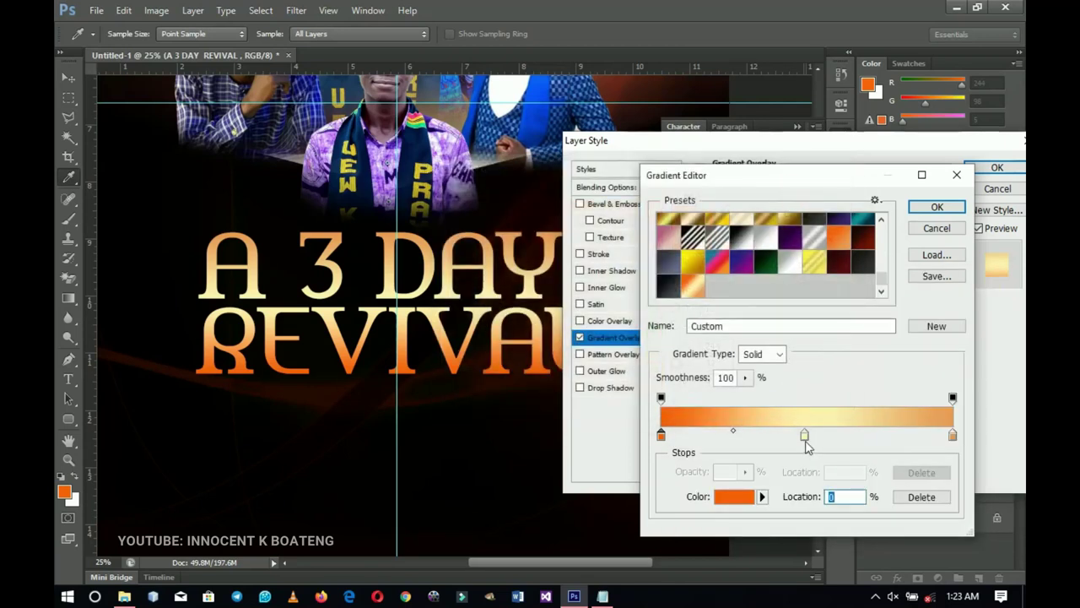
click(804, 435)
click(728, 497)
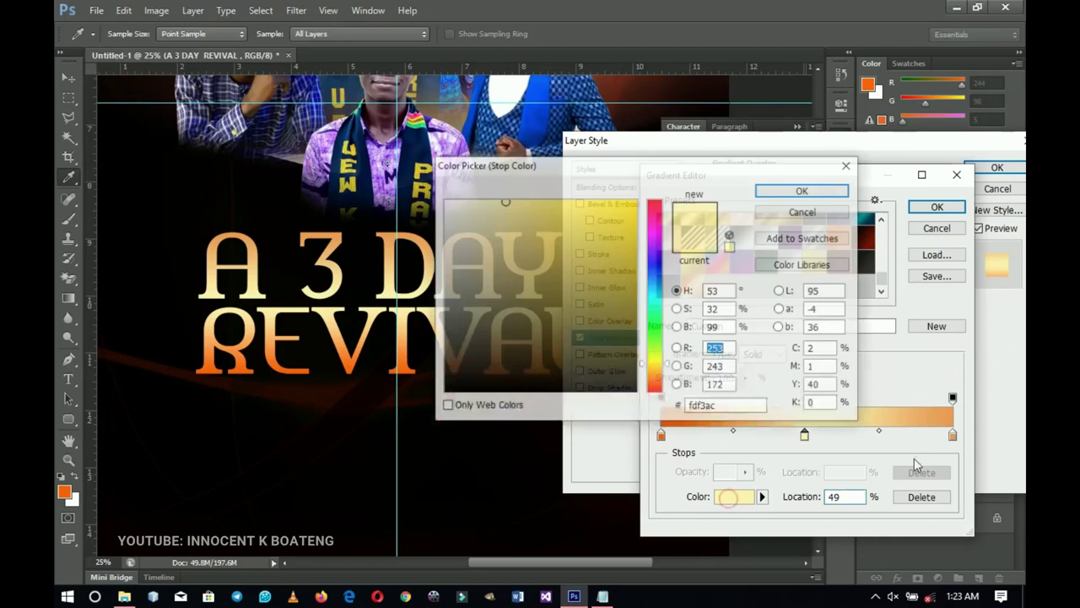
click(751, 408)
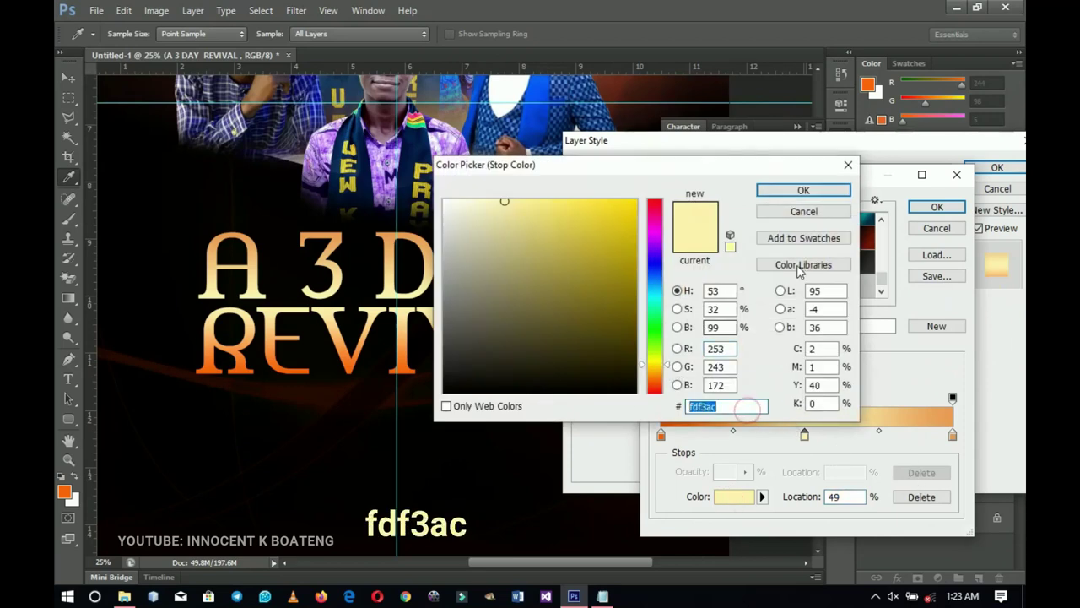
click(810, 192)
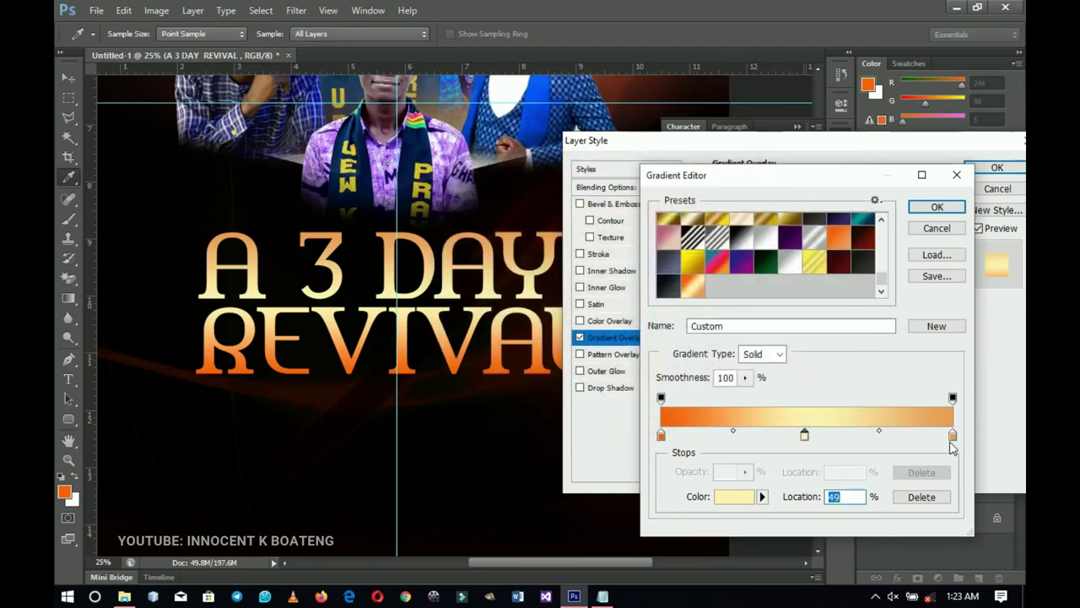
Set the right stop to e89a4d, accept the gradient, and set the angle to 0°.
click(953, 435)
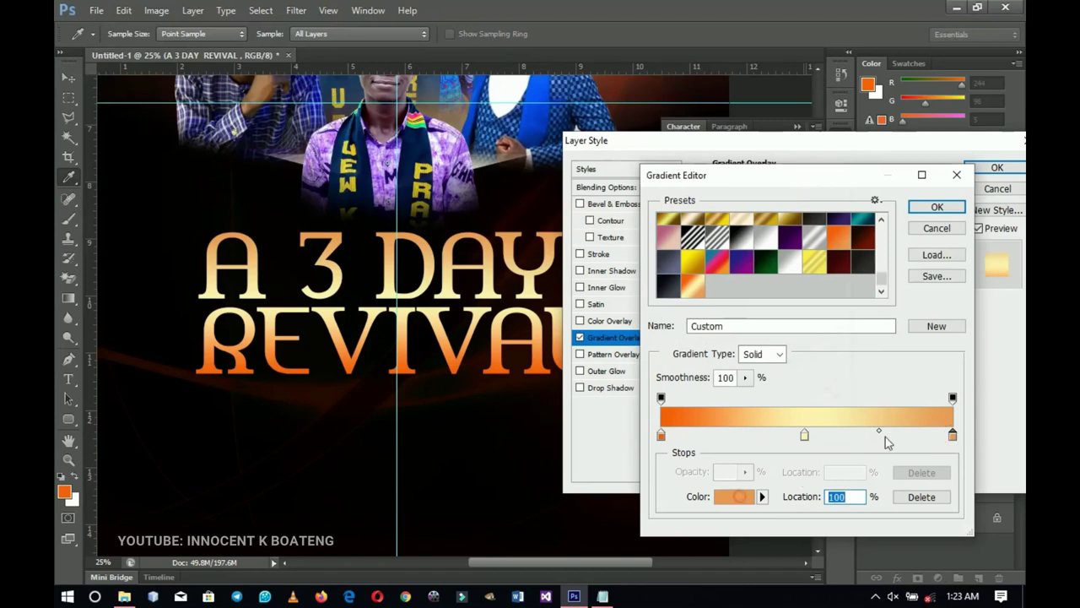
click(735, 497)
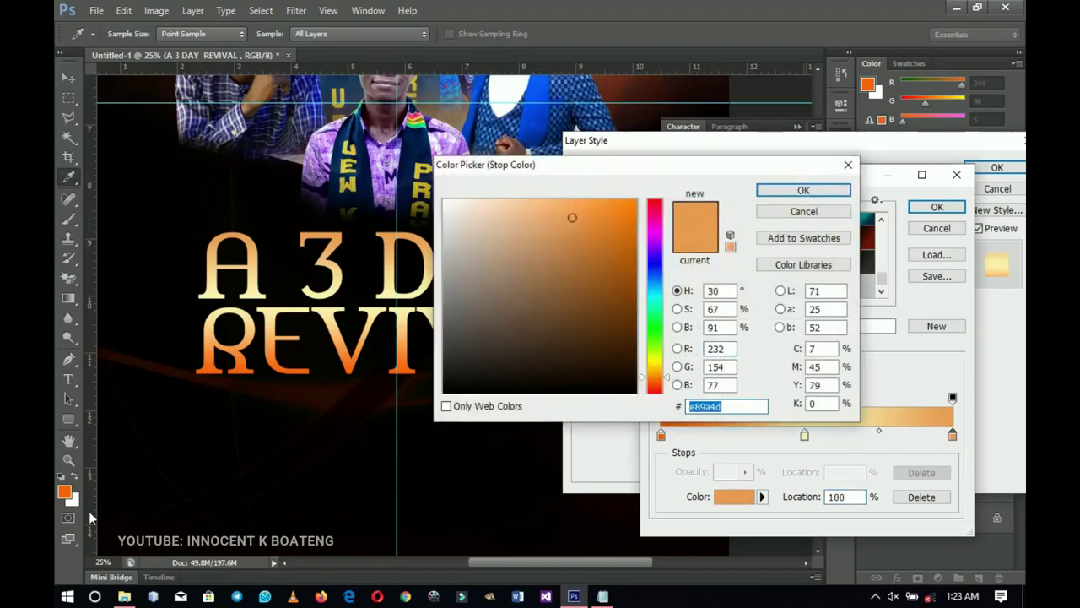
click(823, 192)
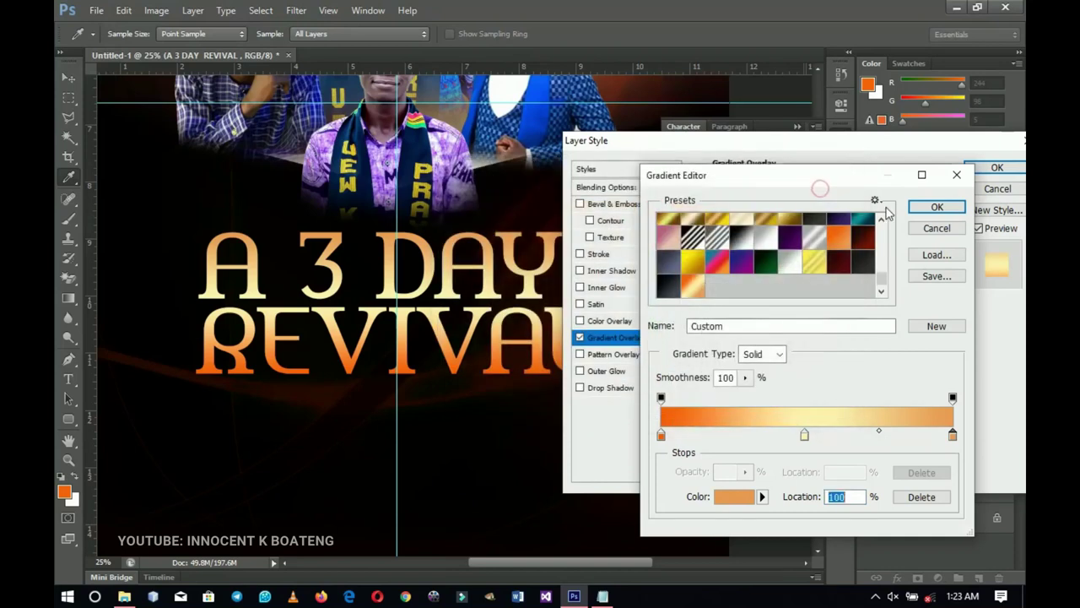
click(935, 207)
double_click(803, 269)
text(0)
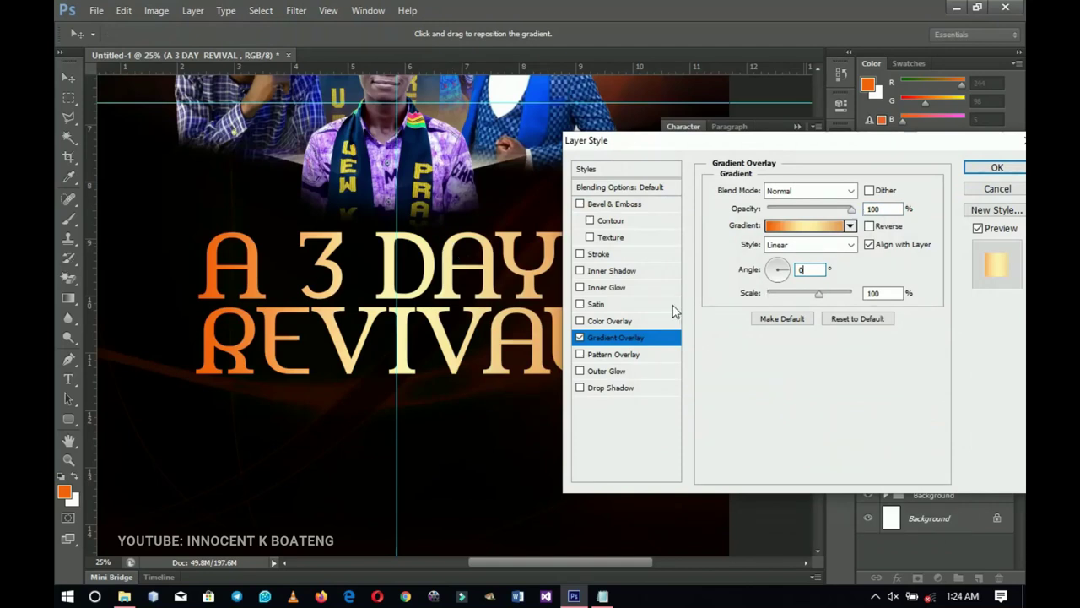
Add a 54 px drop shadow to the title and apply the layer style.
click(614, 390)
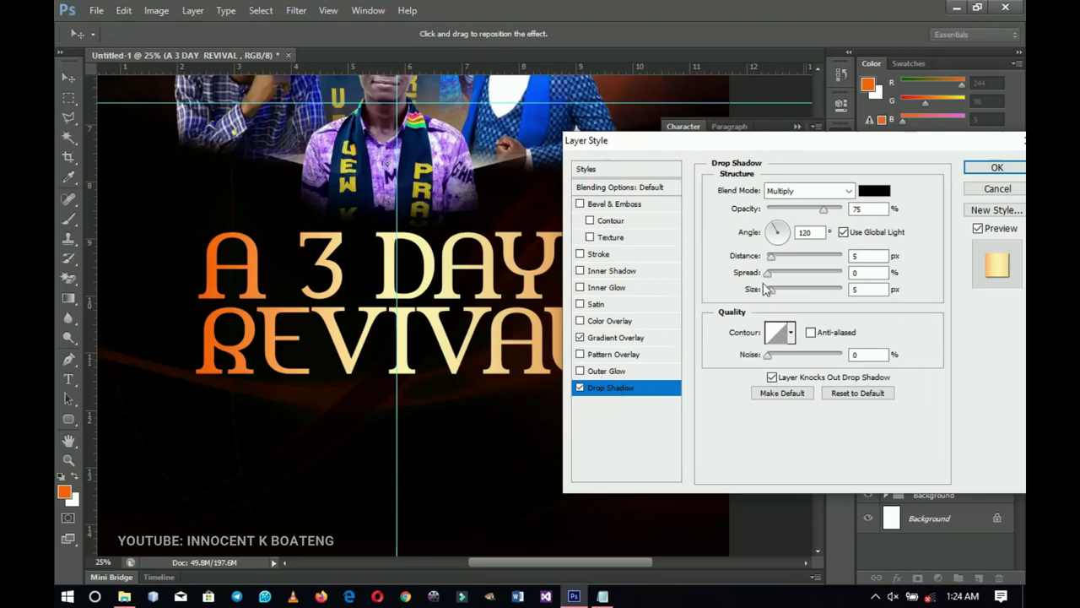
drag(771, 290, 788, 294)
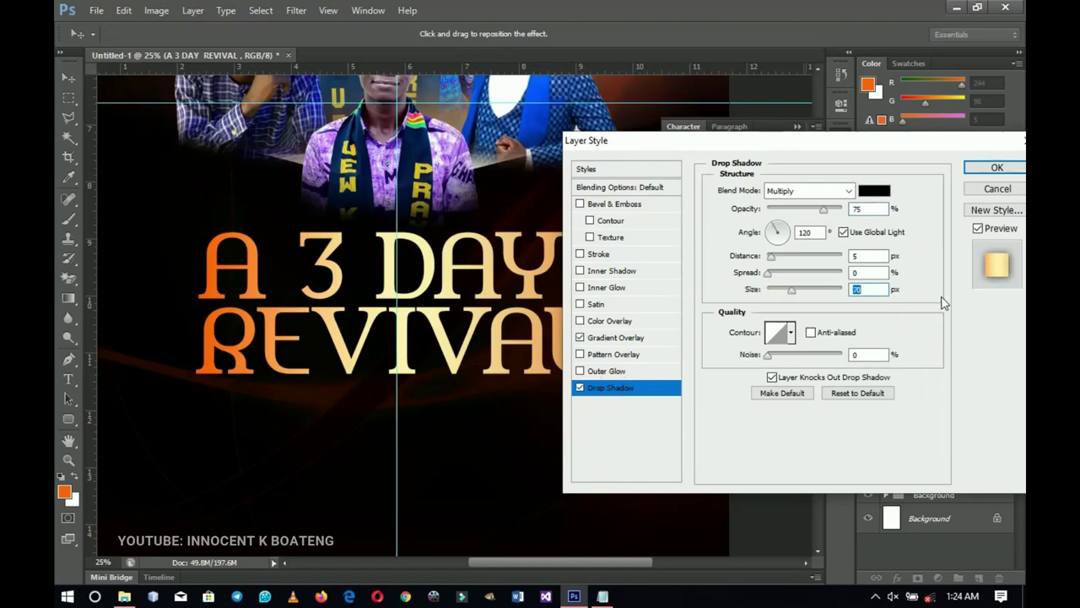
key(Return)
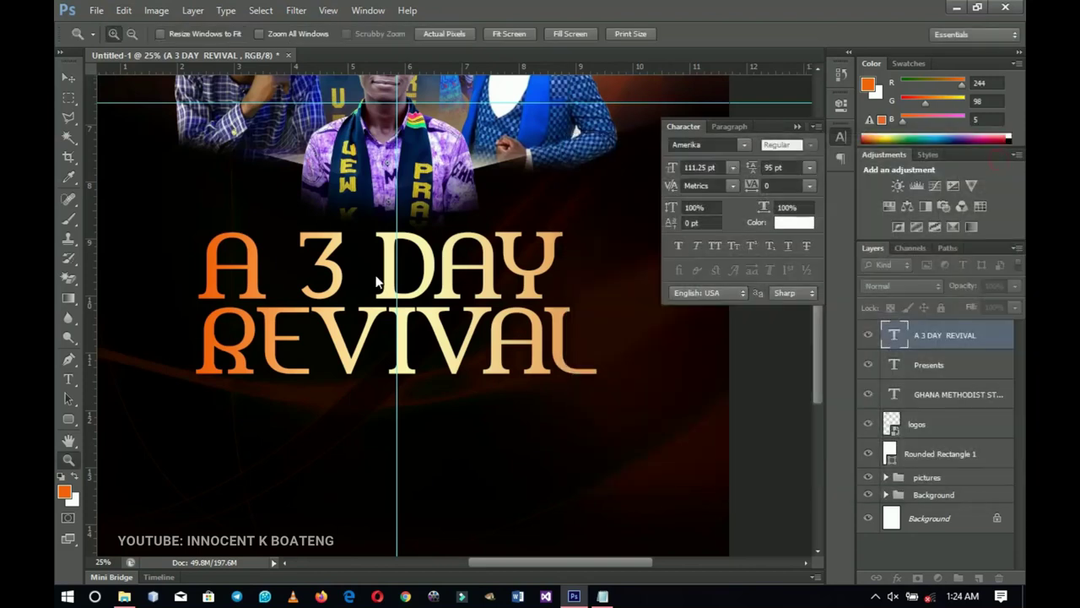
scroll(380, 287, down, 5)
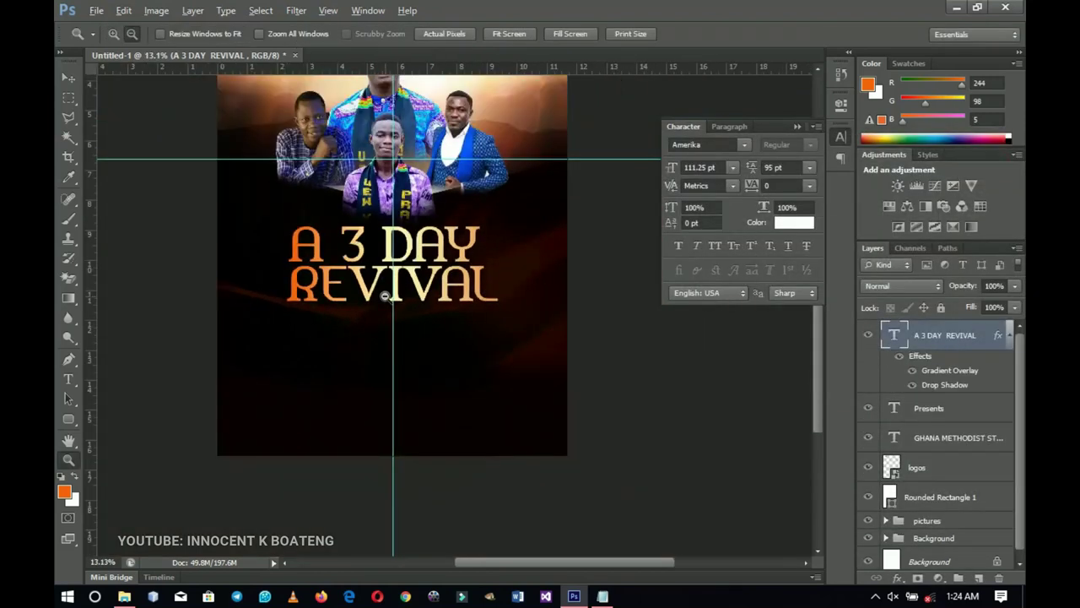
scroll(385, 295, down, 1)
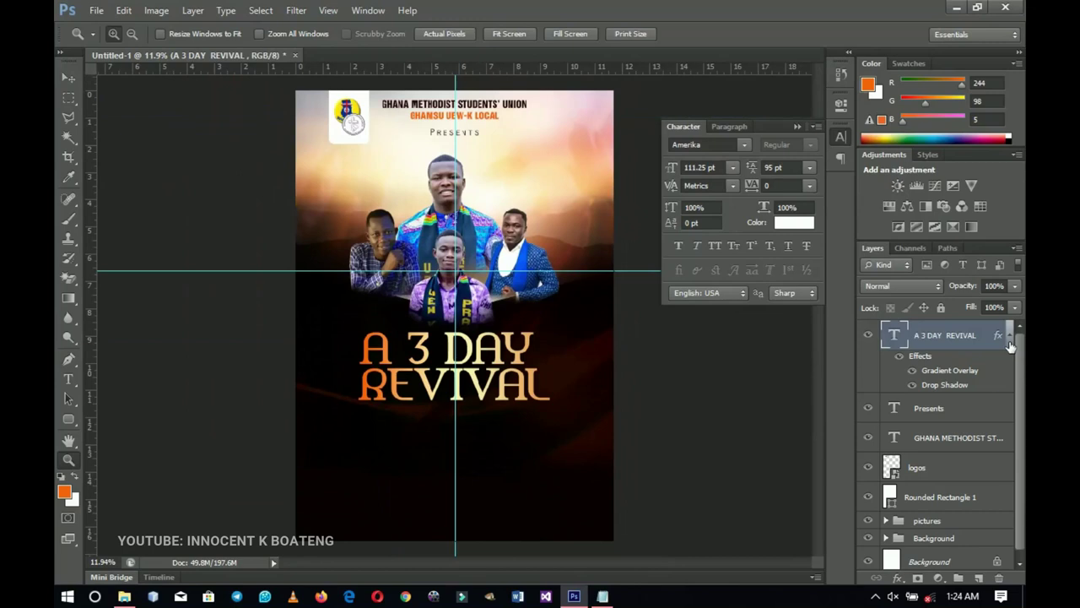
Duplicate the title below the original and retype the copy as DUBBED:.
click(1009, 337)
key(ctrl+j)
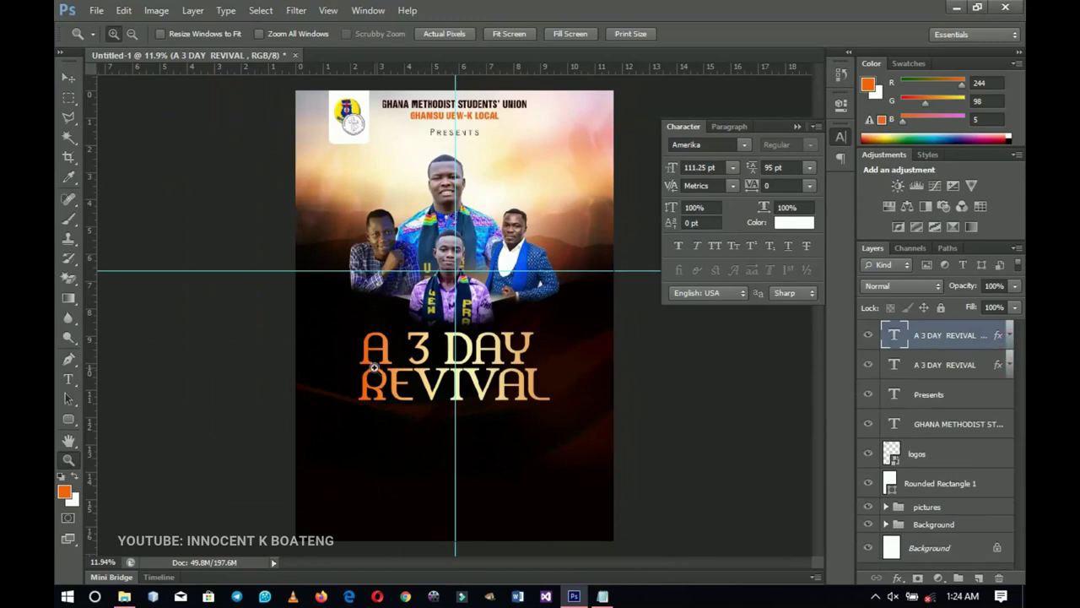
key(v)
drag(427, 365, 430, 430)
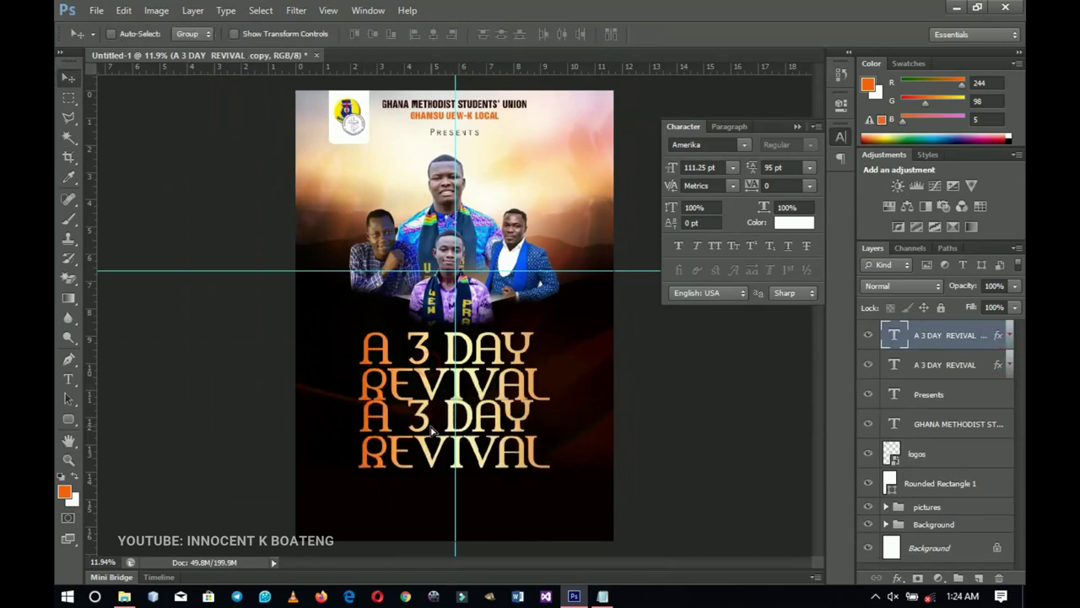
key(t)
click(431, 424)
key(ctrl+a)
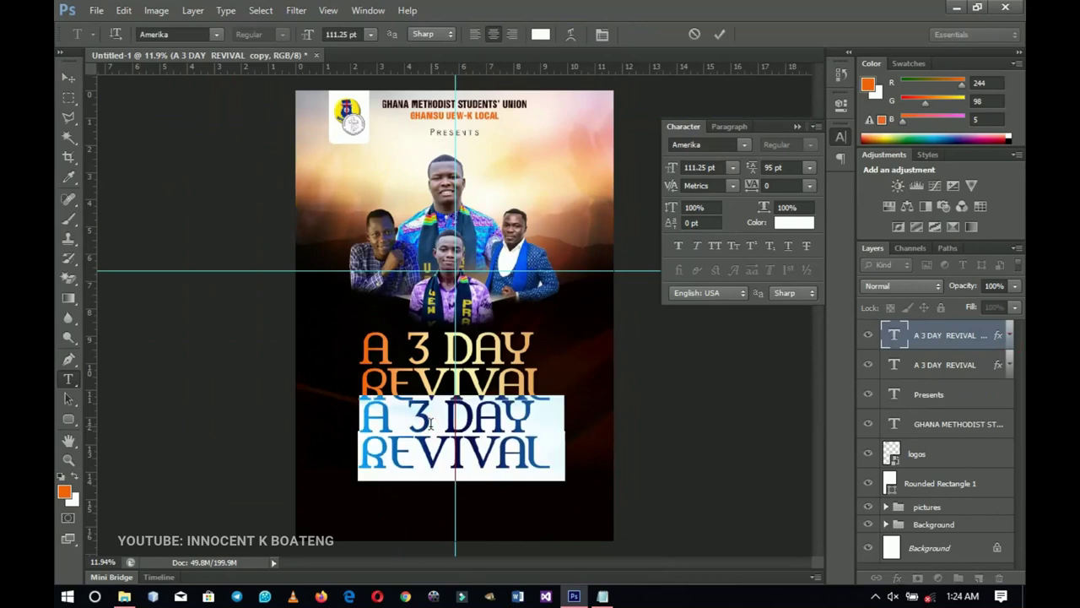
text(dubbe)
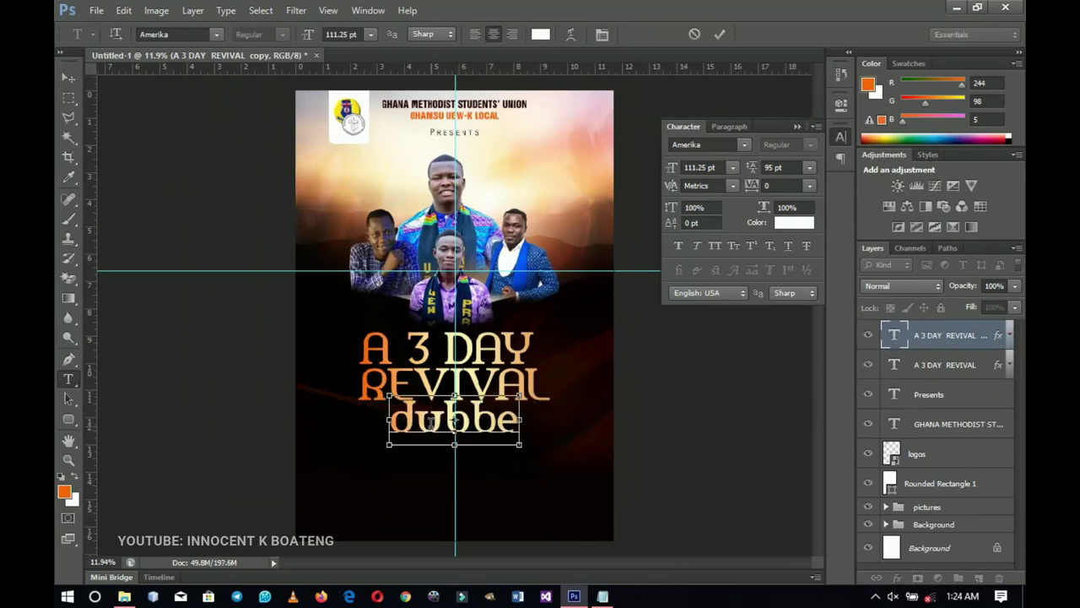
key(ctrl+a)
text(DUBB)
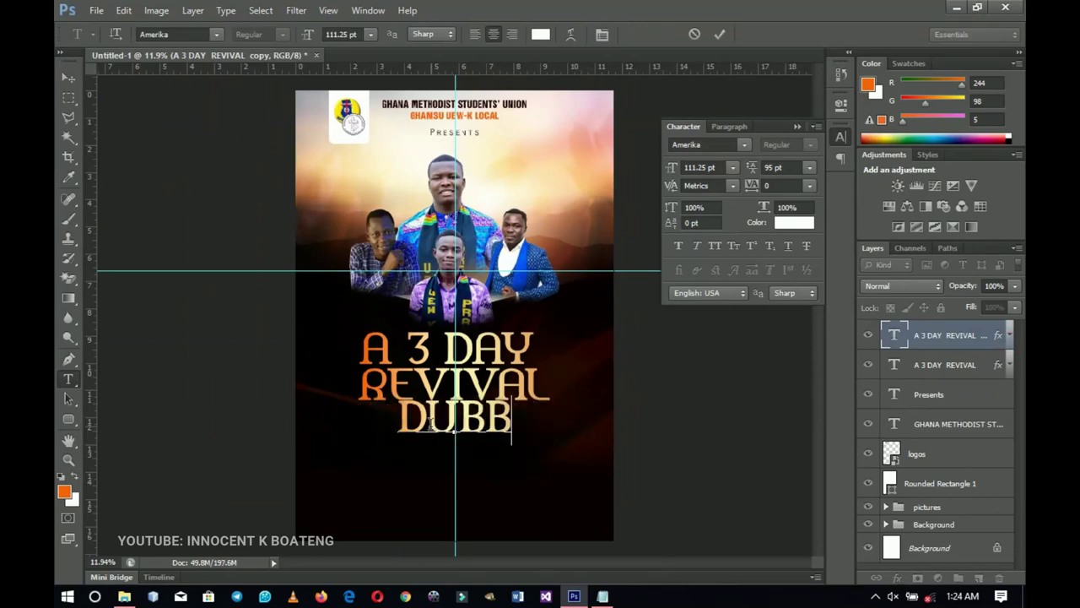
text(ED:)
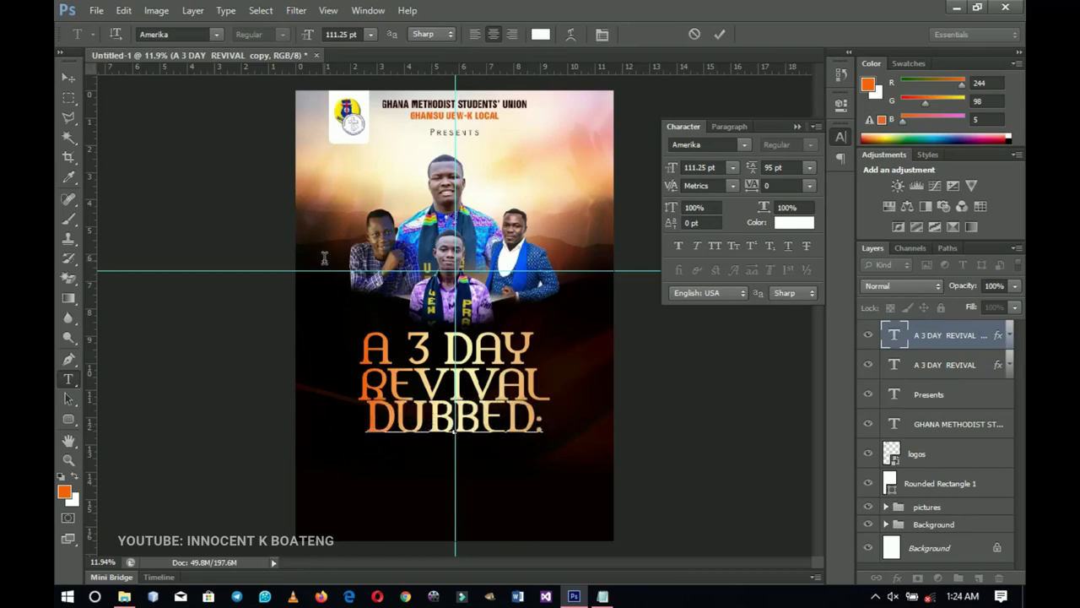
click(69, 77)
Scale DUBBED: to about 45% and nudge it up under the title.
key(ctrl+t)
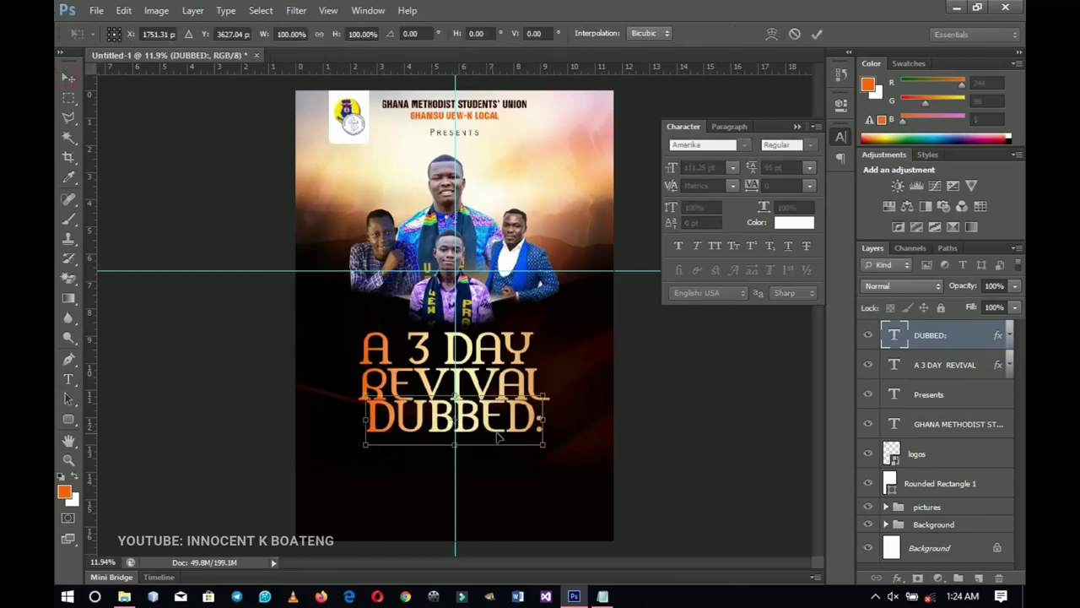
drag(544, 397, 427, 427)
key(Return)
key(shift+Up)
key(shift+Up)
key(shift+Up)
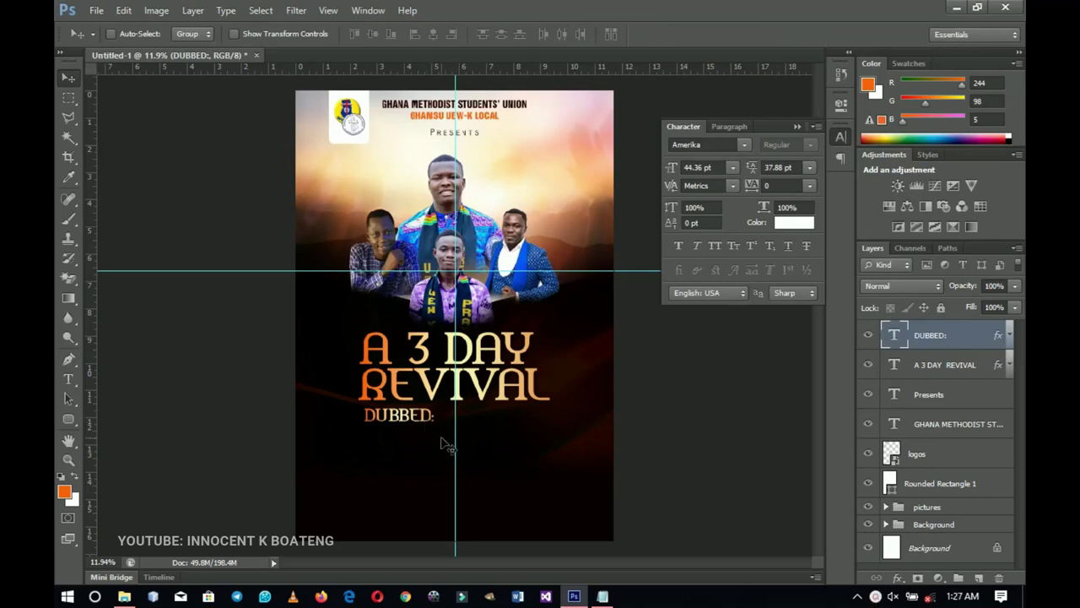
Nudge the DUBBED: layer slightly, then duplicate it and place the copy one line below.
key(z)
click(441, 436)
click(441, 436)
drag(441, 413, 437, 287)
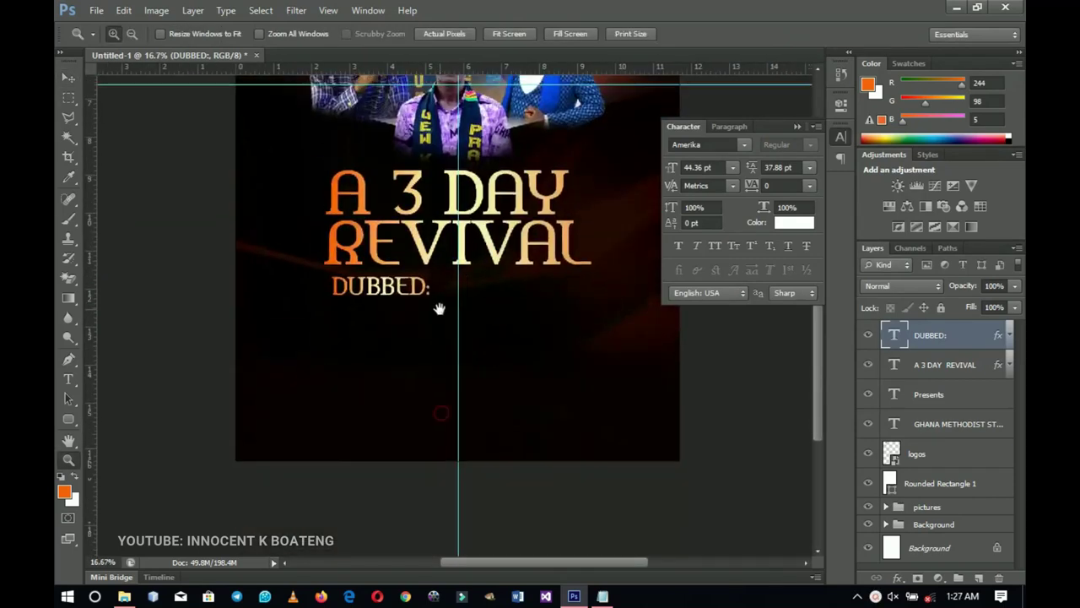
key(v)
right_click(404, 291)
click(432, 298)
drag(432, 297, 439, 298)
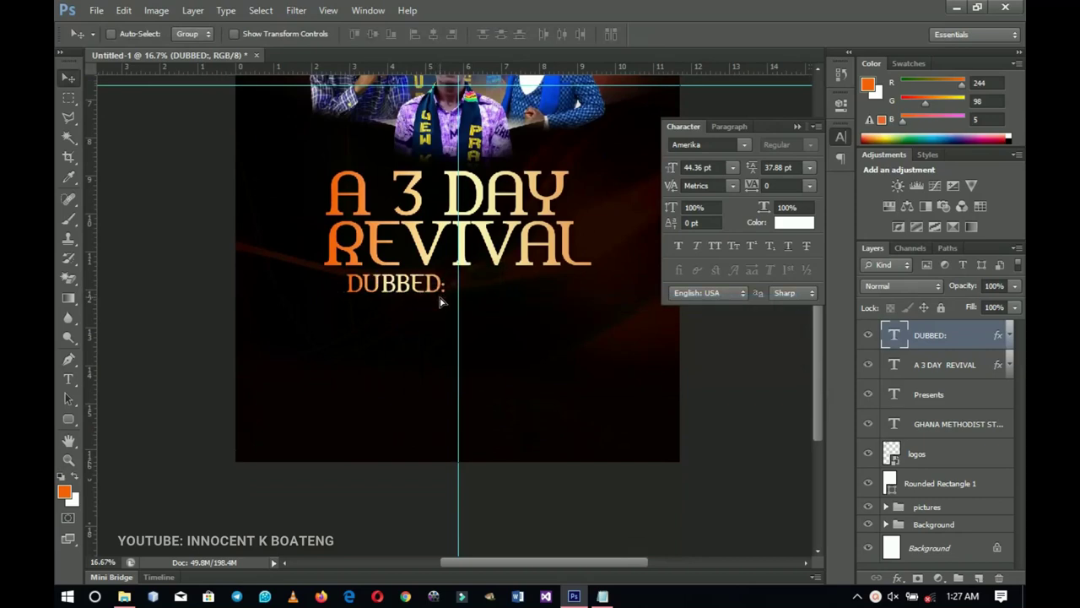
key(ctrl+j)
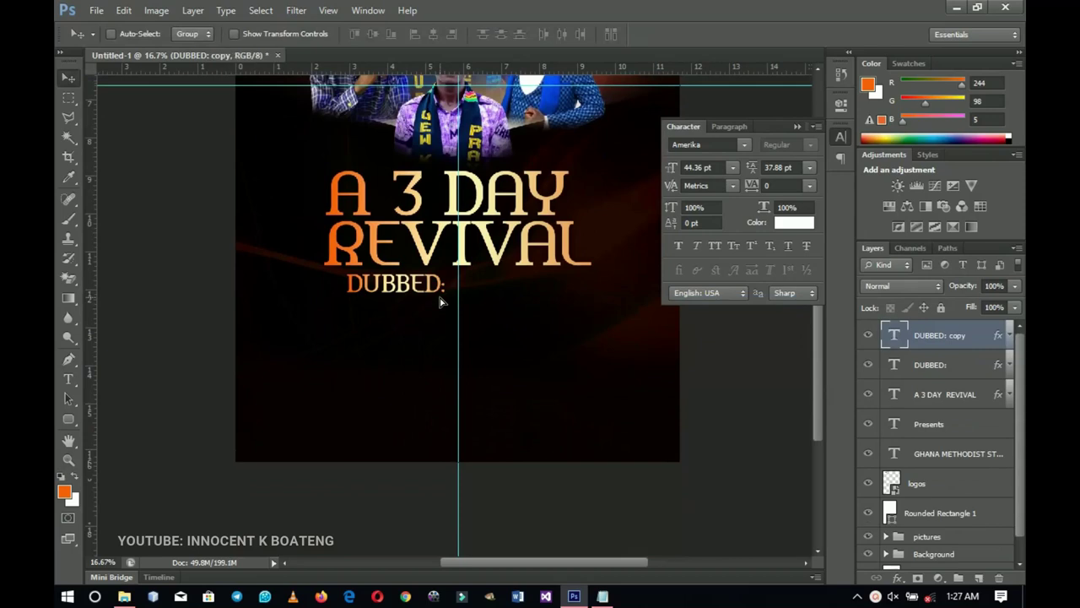
drag(427, 295, 432, 336)
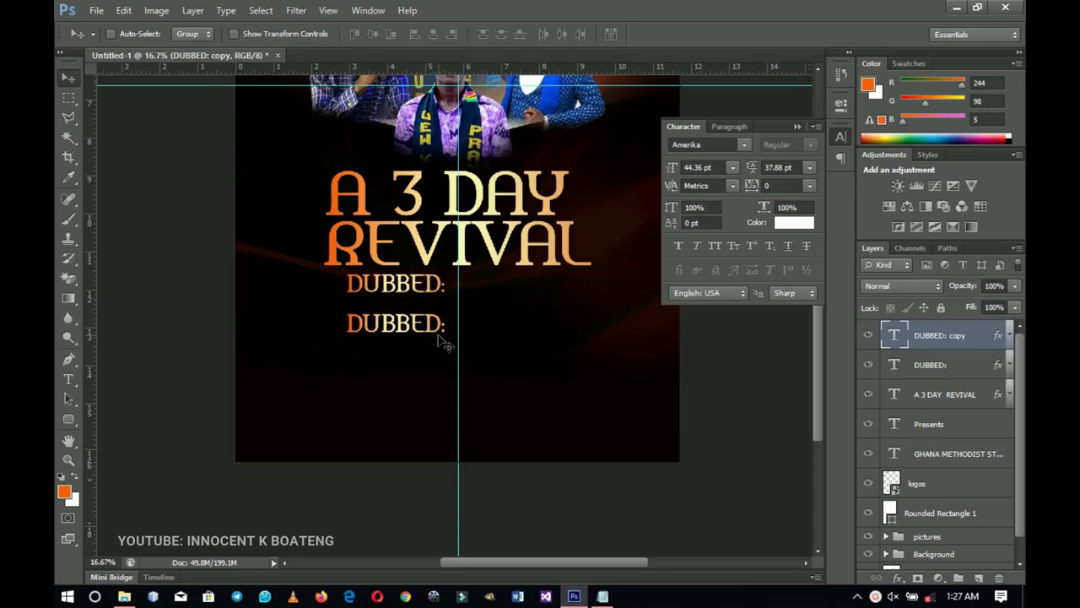
Replace the lower DUBBED: copy's text with the spaced-out letters 'ign te'.
key(t)
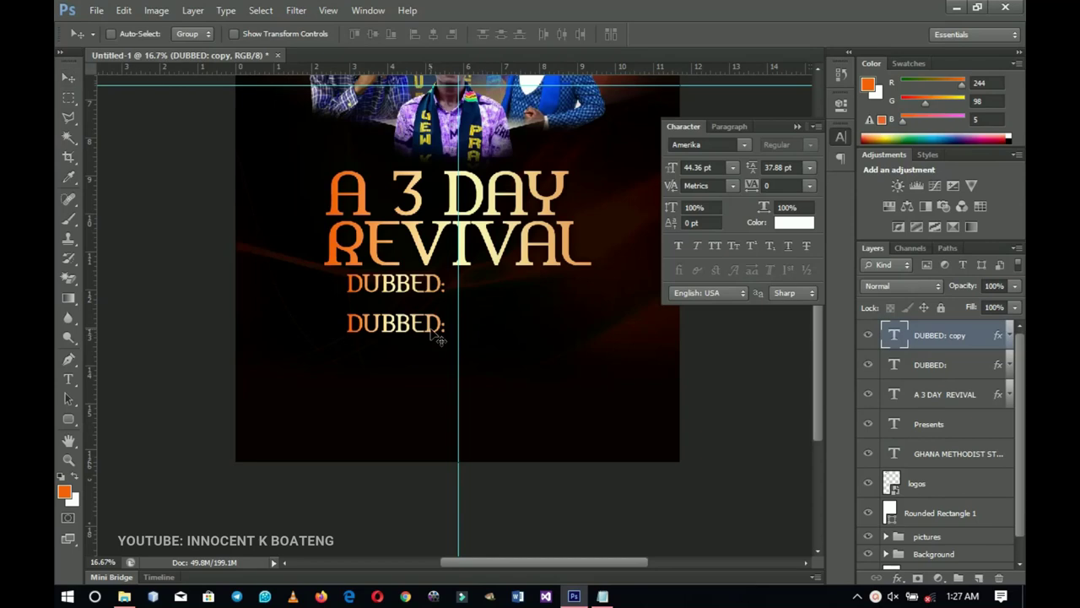
double_click(430, 326)
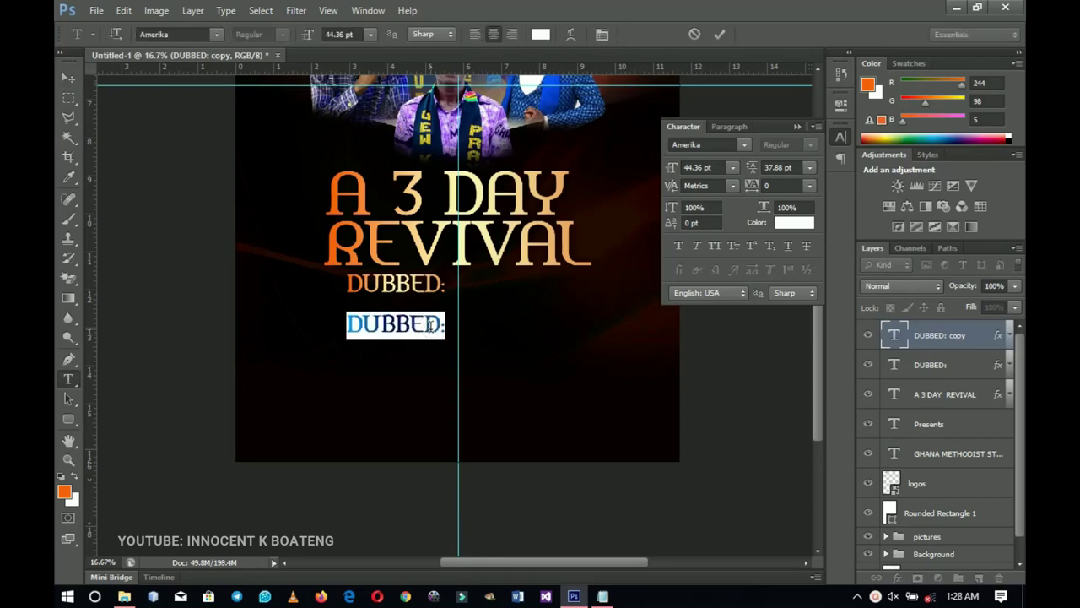
text(io)
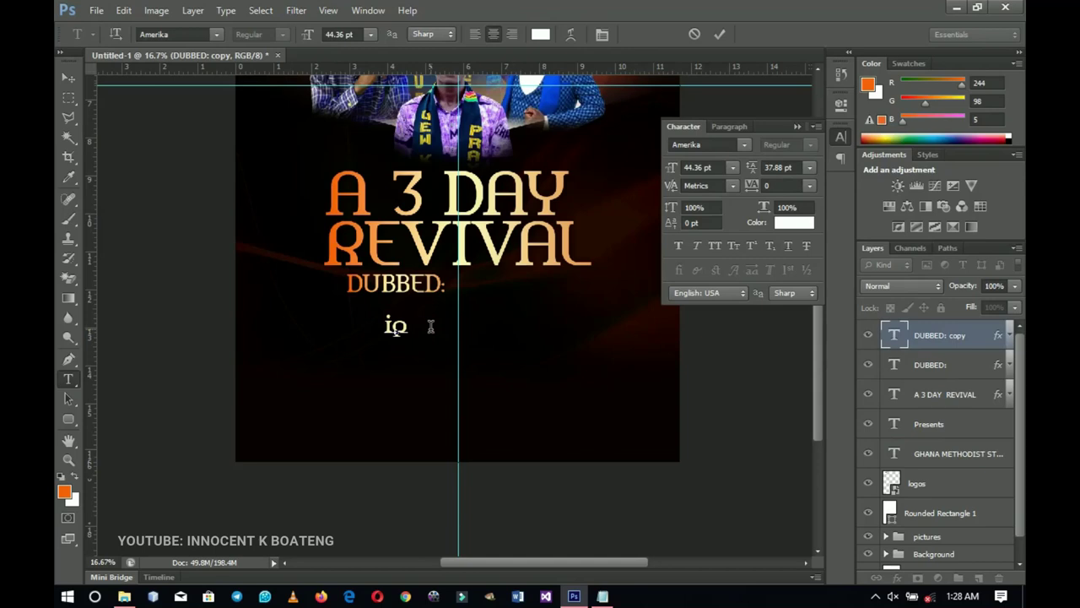
text(n)
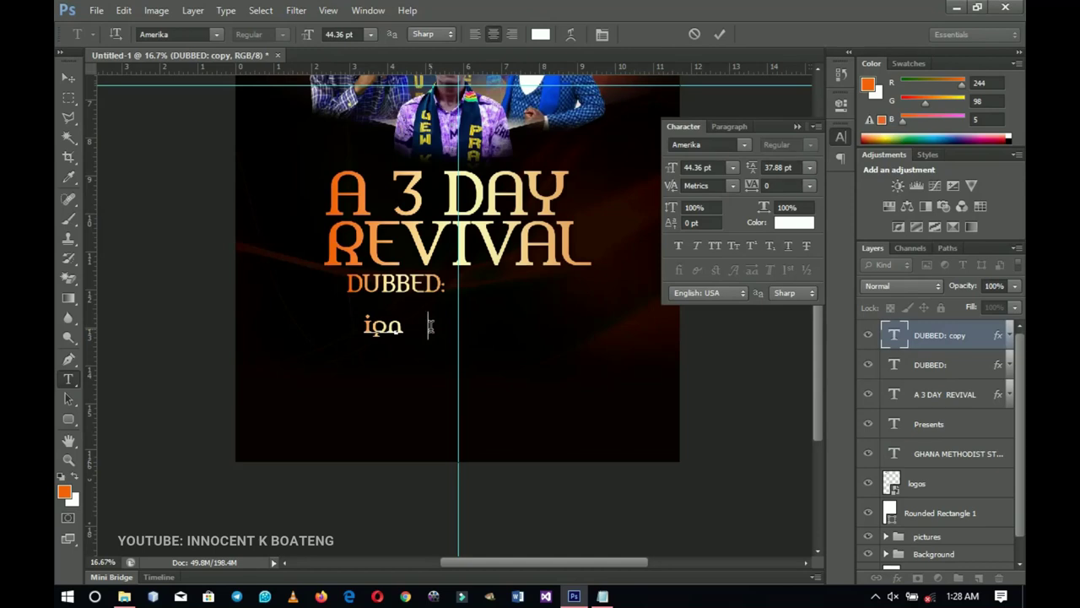
text(   te)
Set the whole 'ign te' line in the Trebuchet MS font.
triple_click(394, 328)
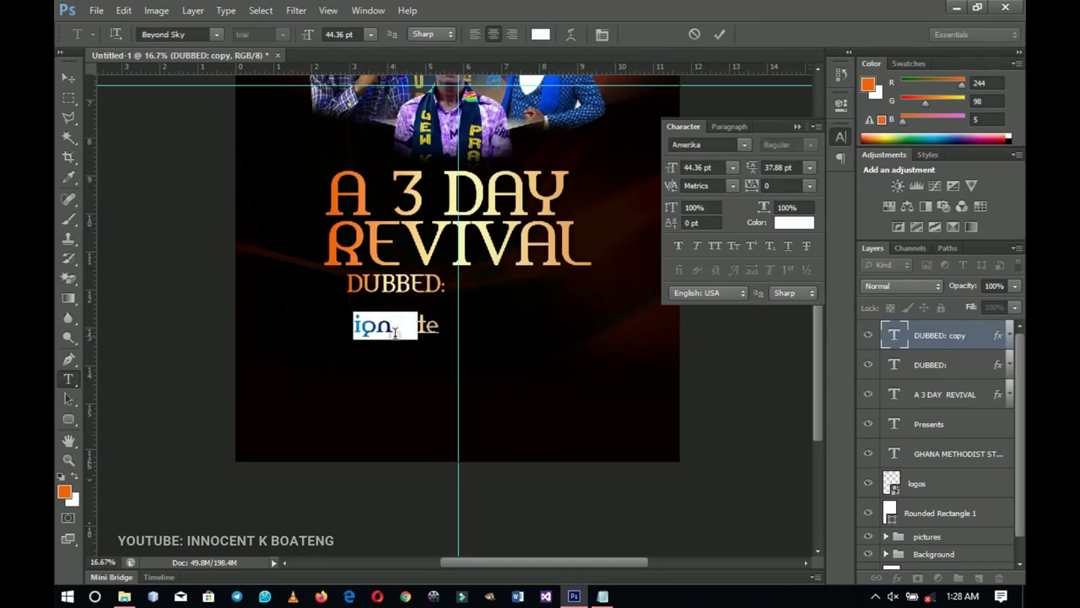
click(165, 33)
text(Trebuchet MS)
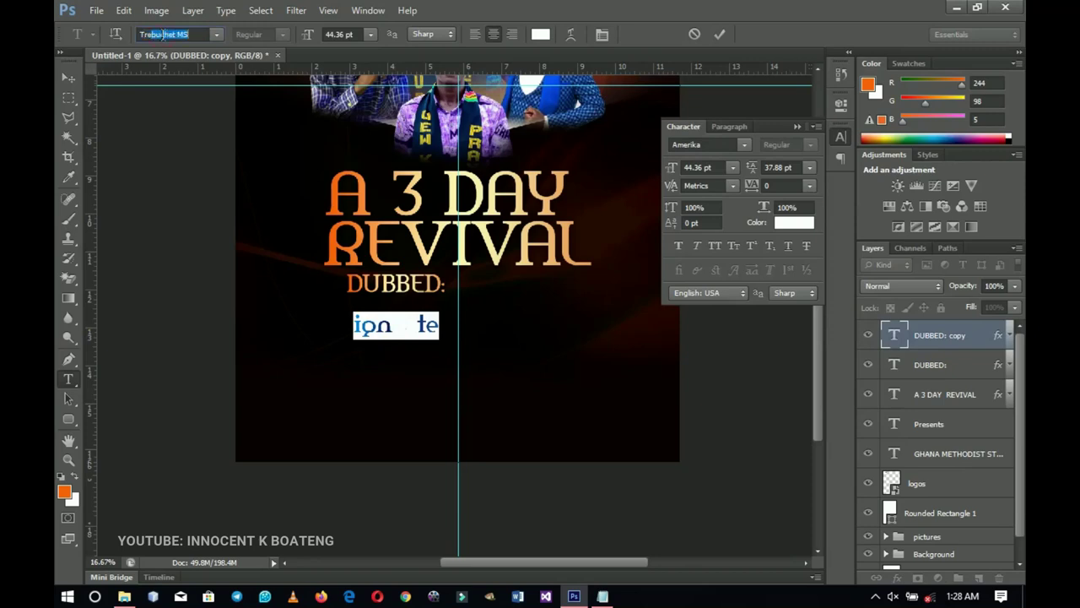
key(Return)
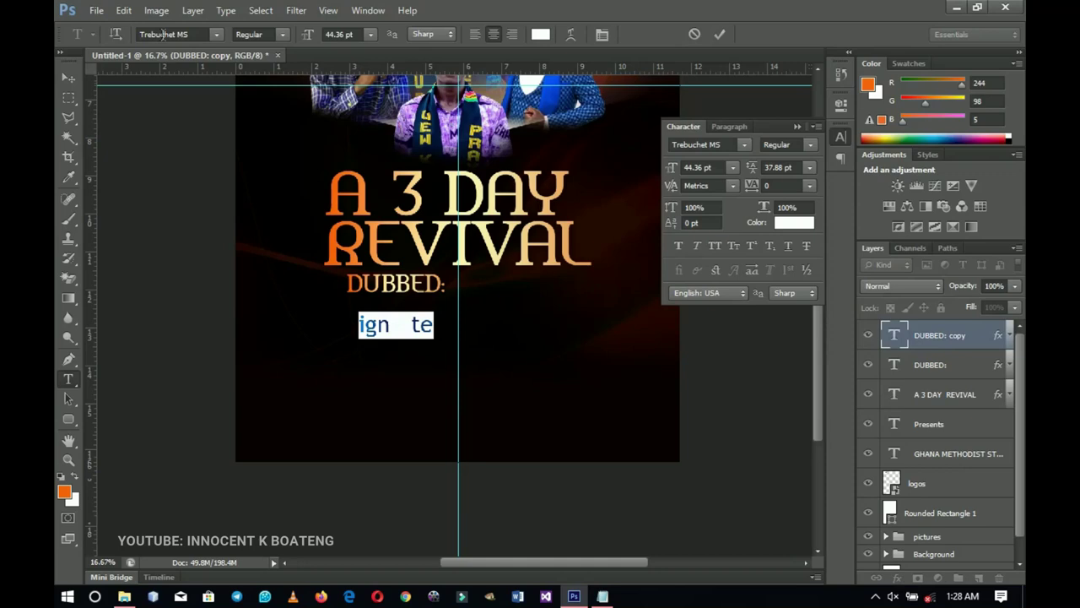
Enlarge the 'ign te' text to about triple size and shift it into position.
click(69, 78)
key(ctrl+t)
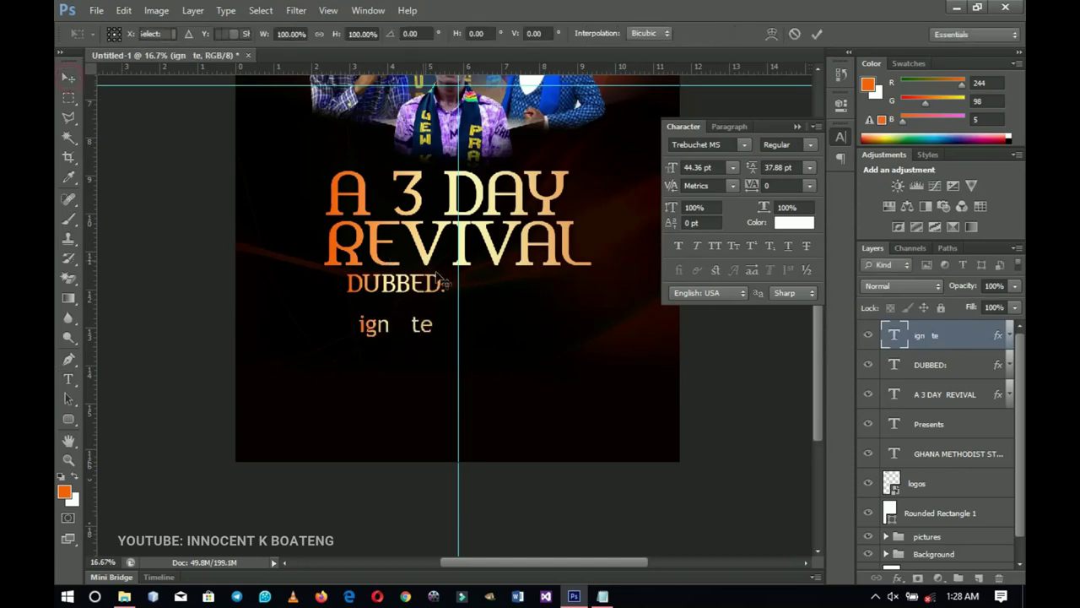
drag(435, 309, 507, 286)
key(Return)
drag(487, 334, 529, 329)
key(ctrl+t)
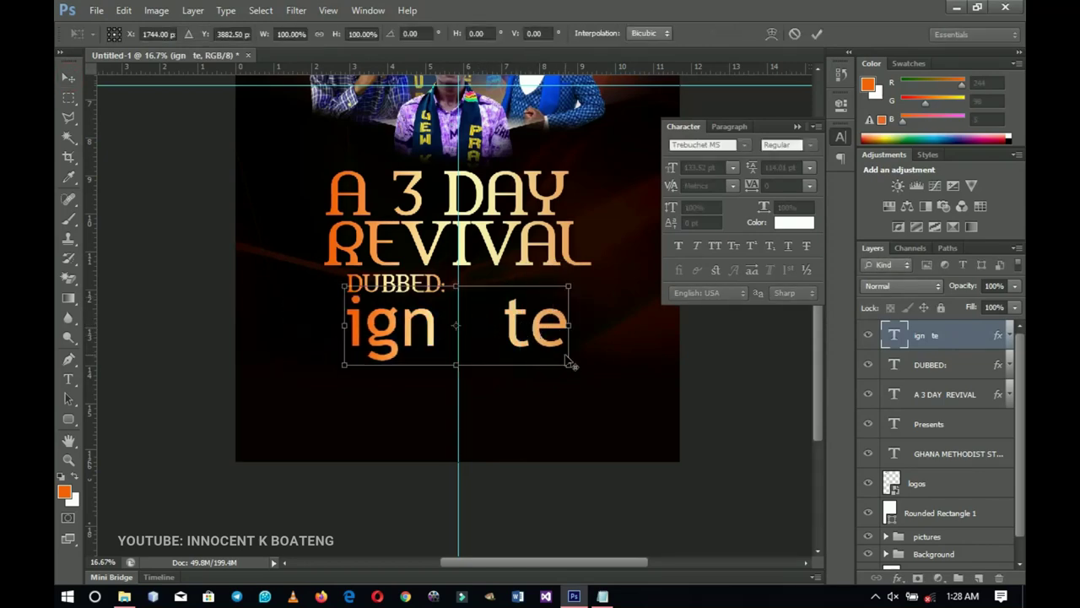
drag(570, 366, 581, 369)
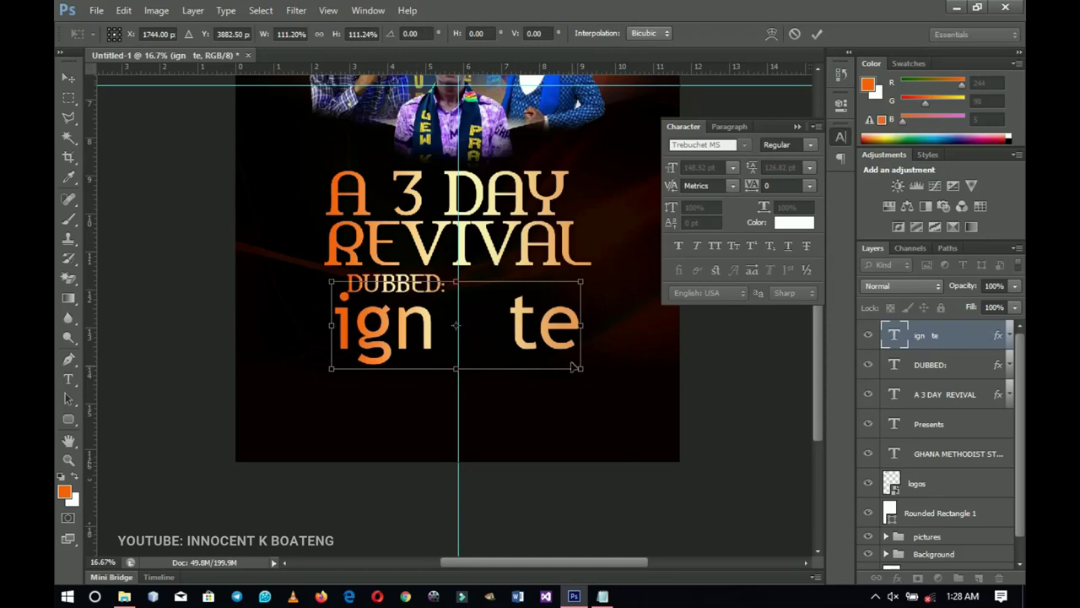
key(Return)
drag(554, 342, 553, 347)
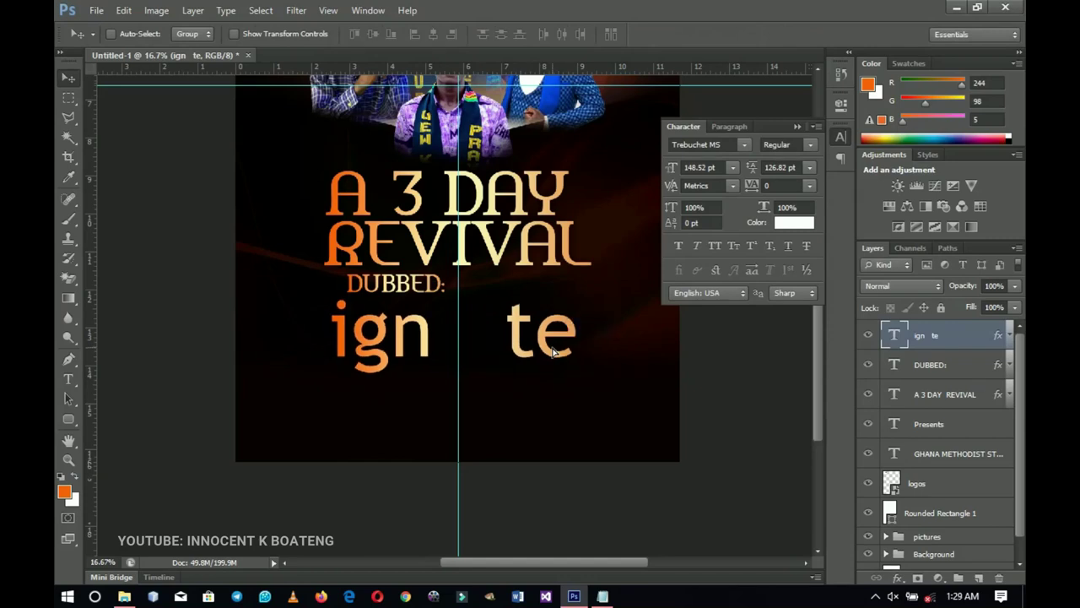
Centre the 'ign te' text horizontally on the canvas.
key(ctrl+a)
click(434, 37)
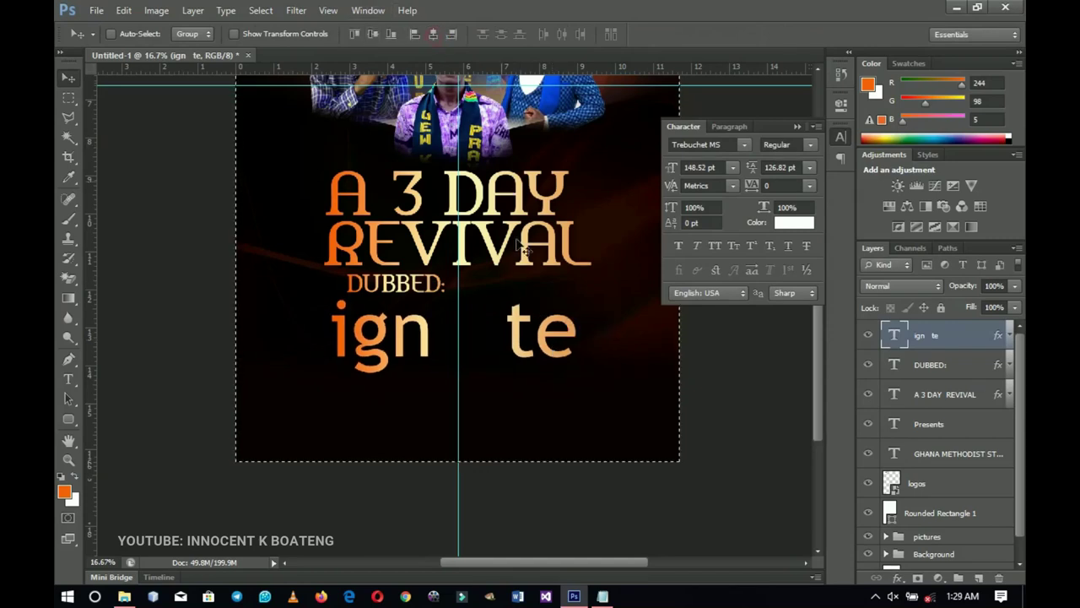
key(ctrl+d)
Remove one space between 'ign' and 'te' and enlarge the text to 159.88 pt.
key(t)
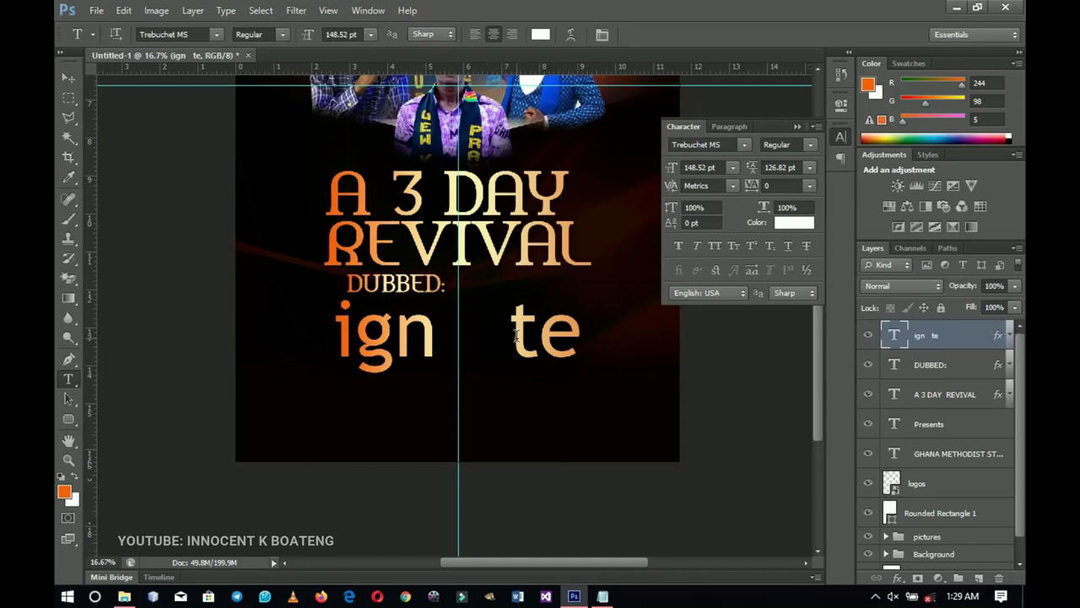
click(512, 333)
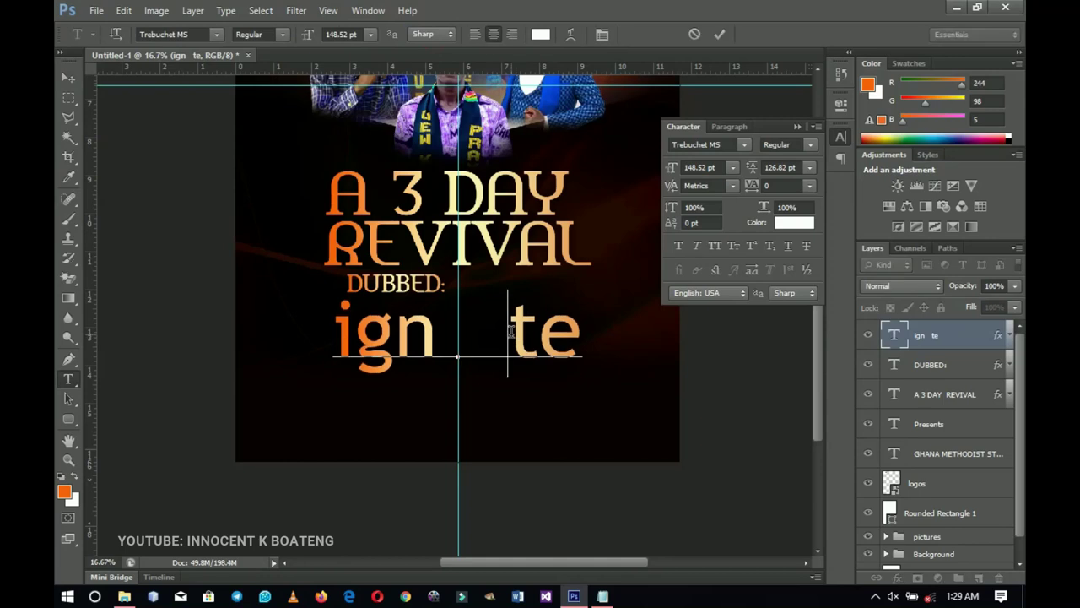
key(BackSpace)
key(BackSpace)
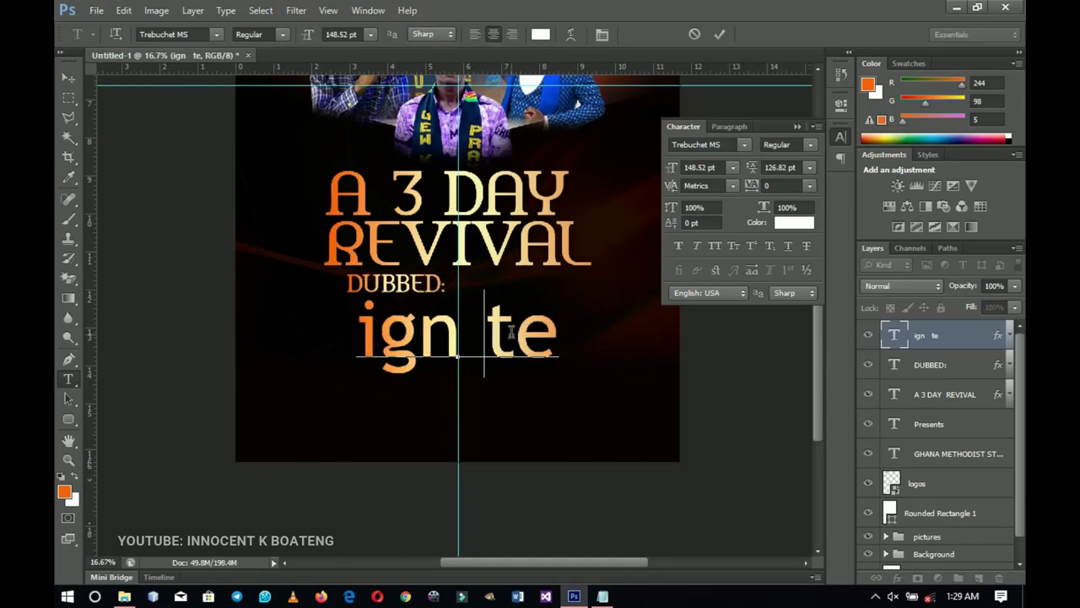
click(69, 78)
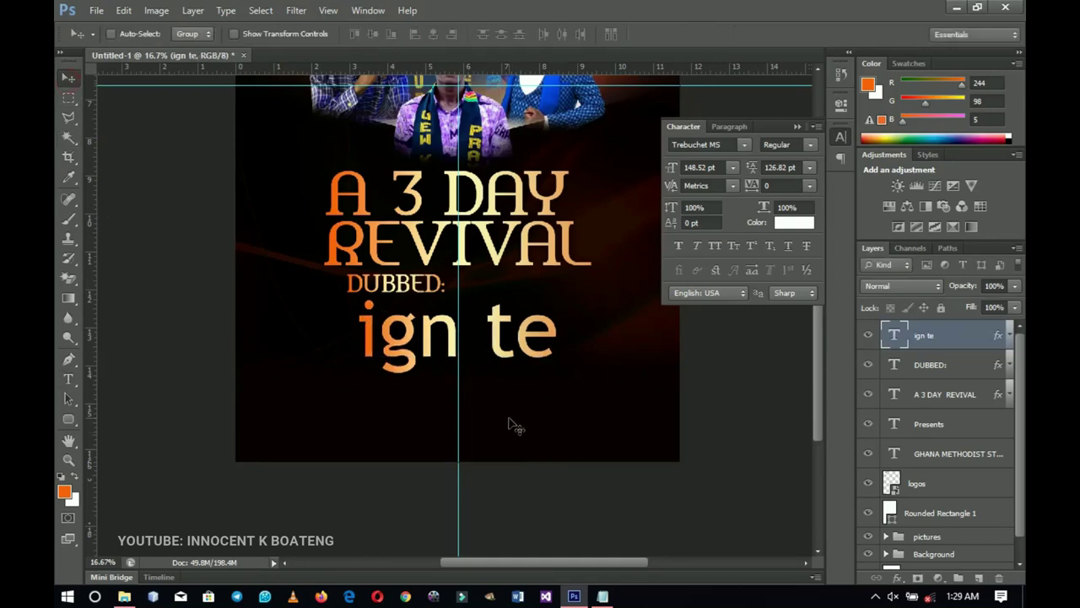
key(ctrl+t)
drag(562, 382, 574, 381)
double_click(476, 368)
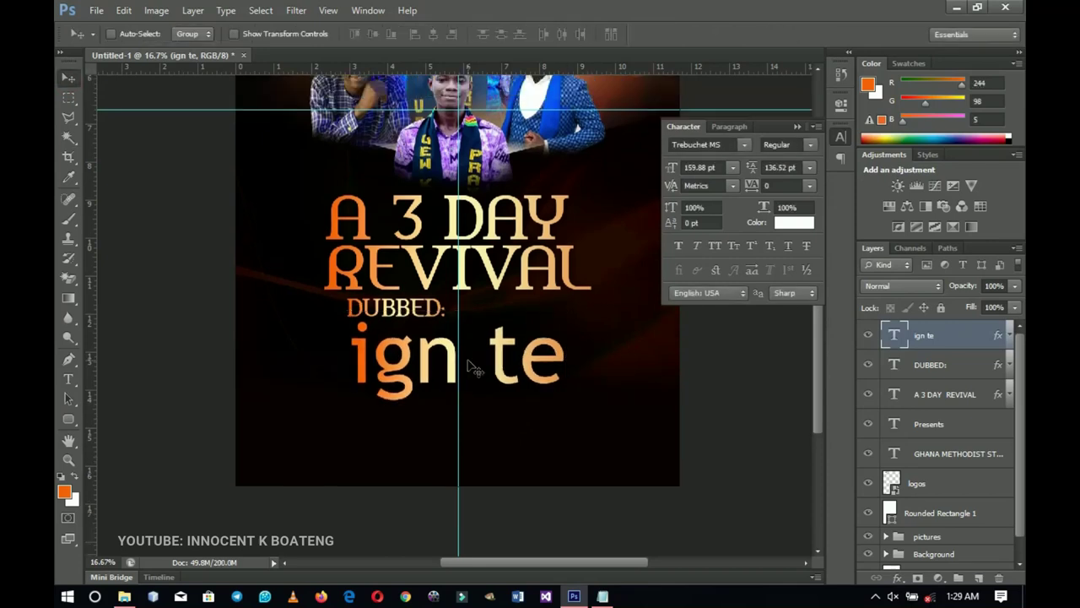
Place the Untitled-1 flame from Revival Flyer Resources and scale it to about 64% in the gap.
click(575, 595)
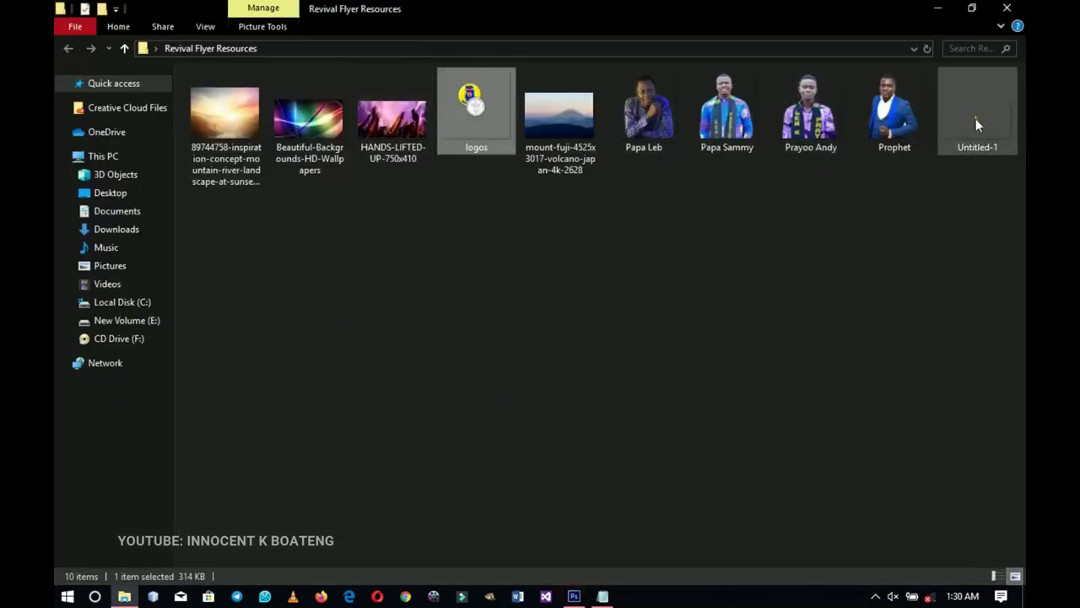
drag(976, 118, 519, 418)
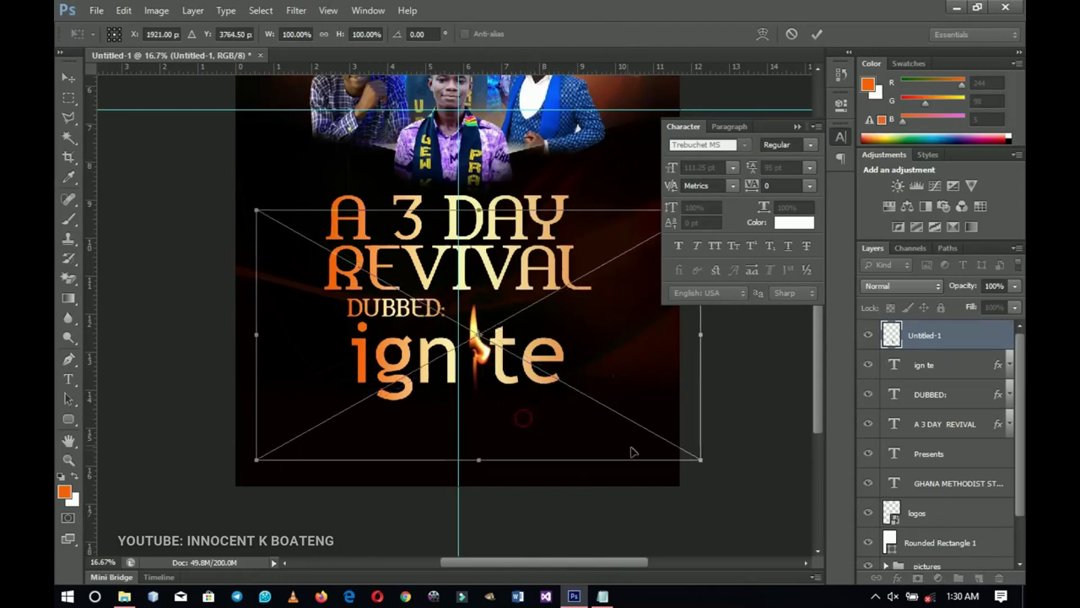
drag(700, 461, 638, 424)
key(Return)
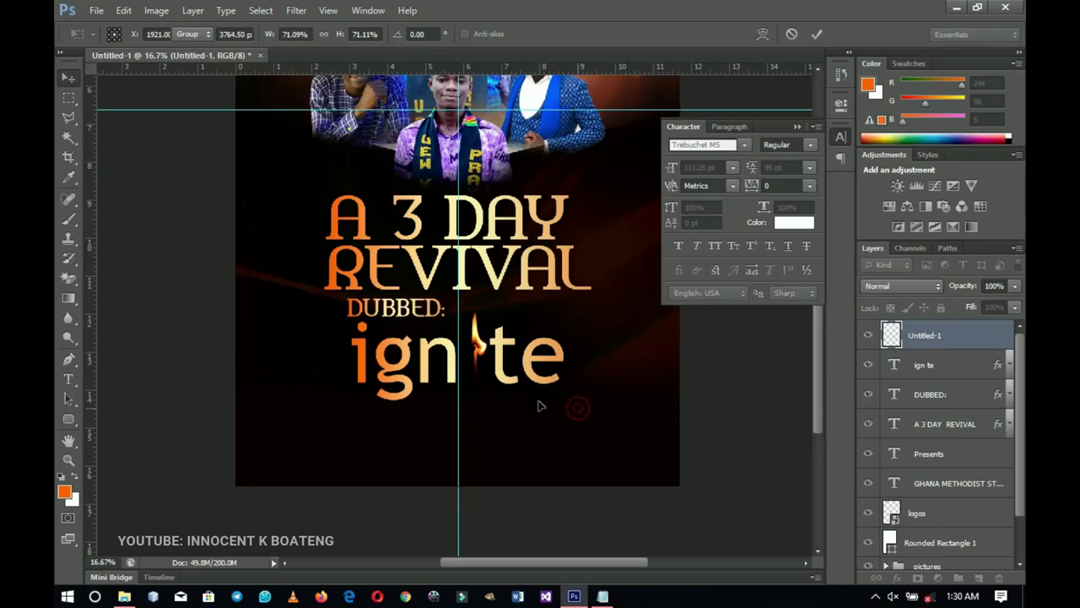
key(ctrl+t)
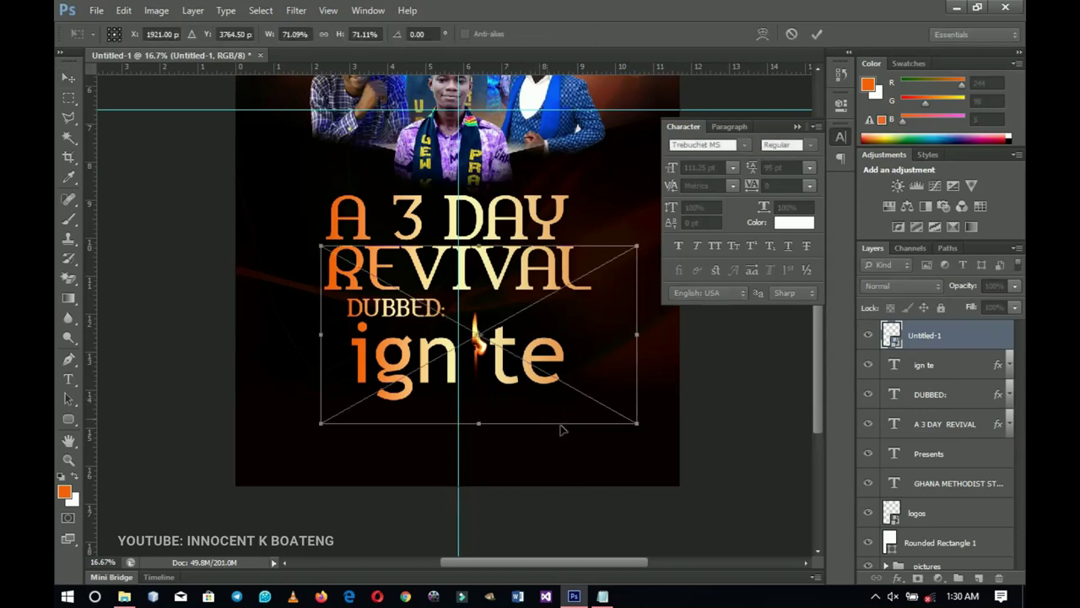
drag(629, 421, 635, 404)
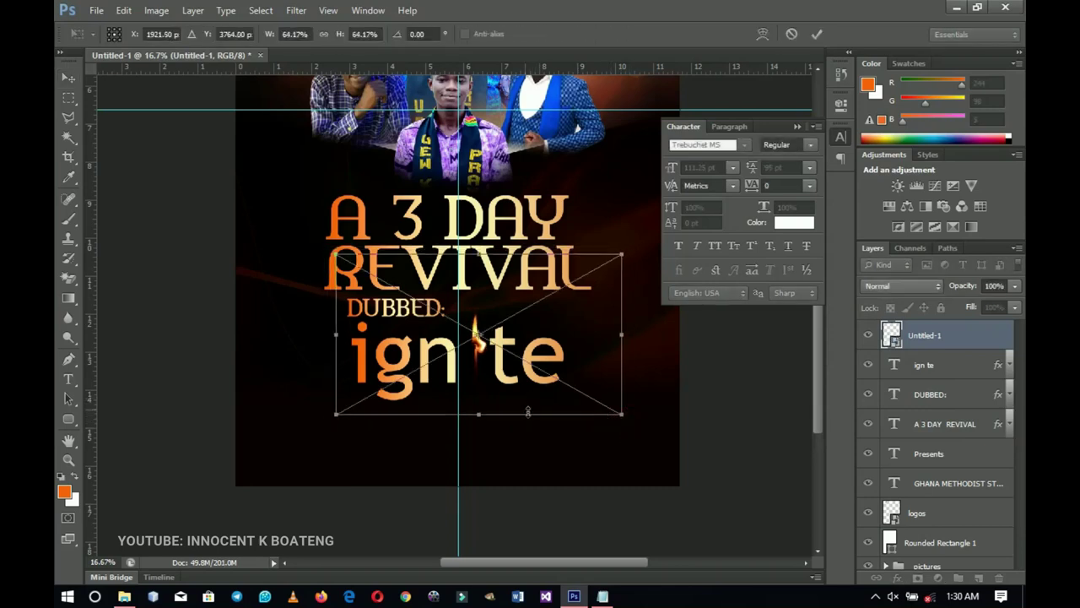
double_click(506, 402)
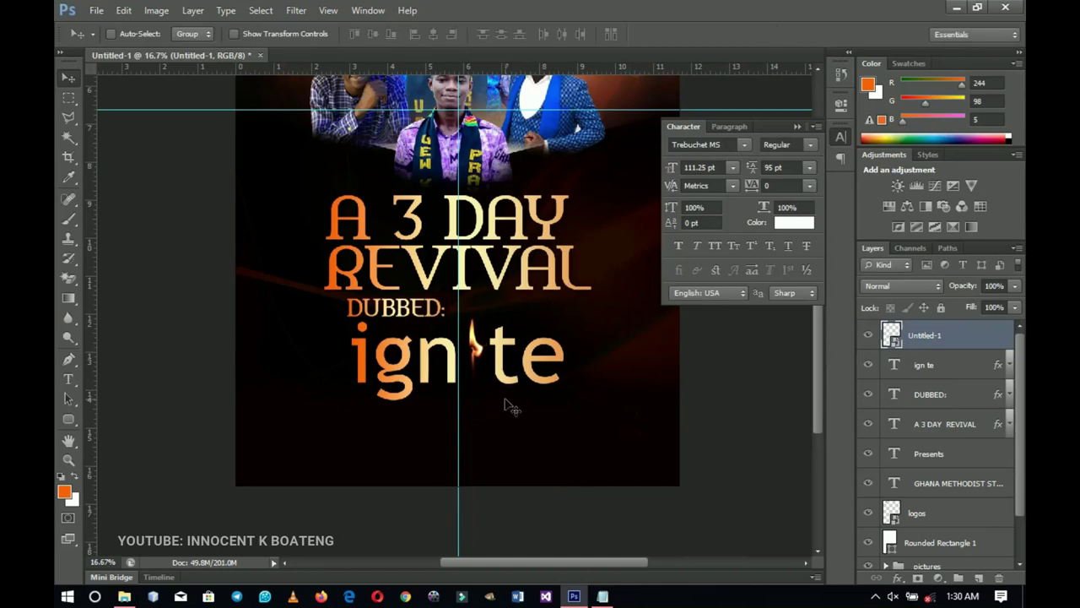
ctrl+click(501, 386)
drag(494, 338, 448, 393)
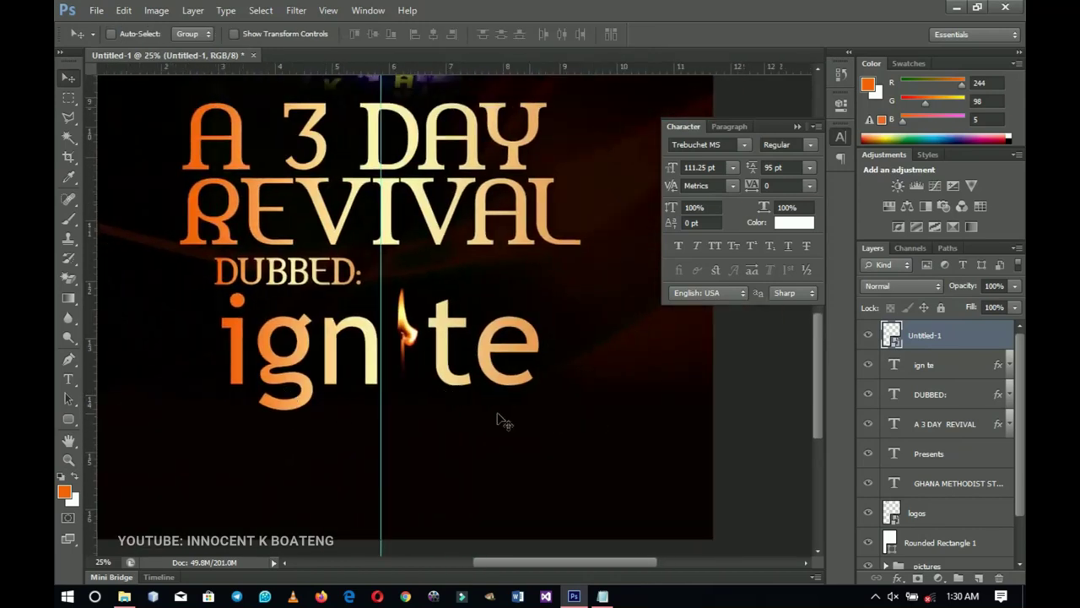
scroll(484, 410, down, 2)
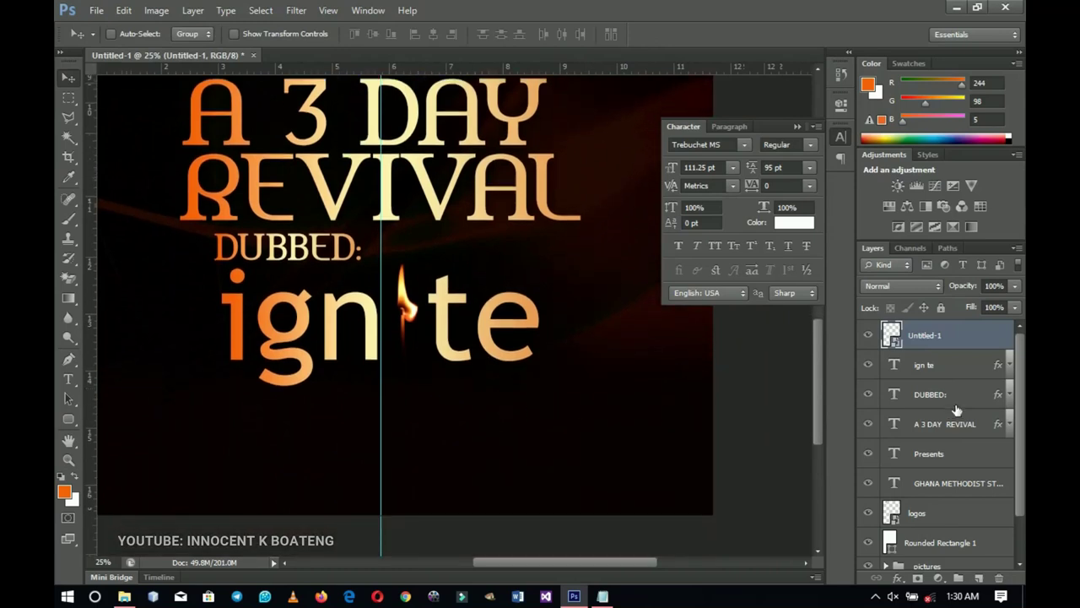
click(927, 365)
scroll(362, 439, up, 3)
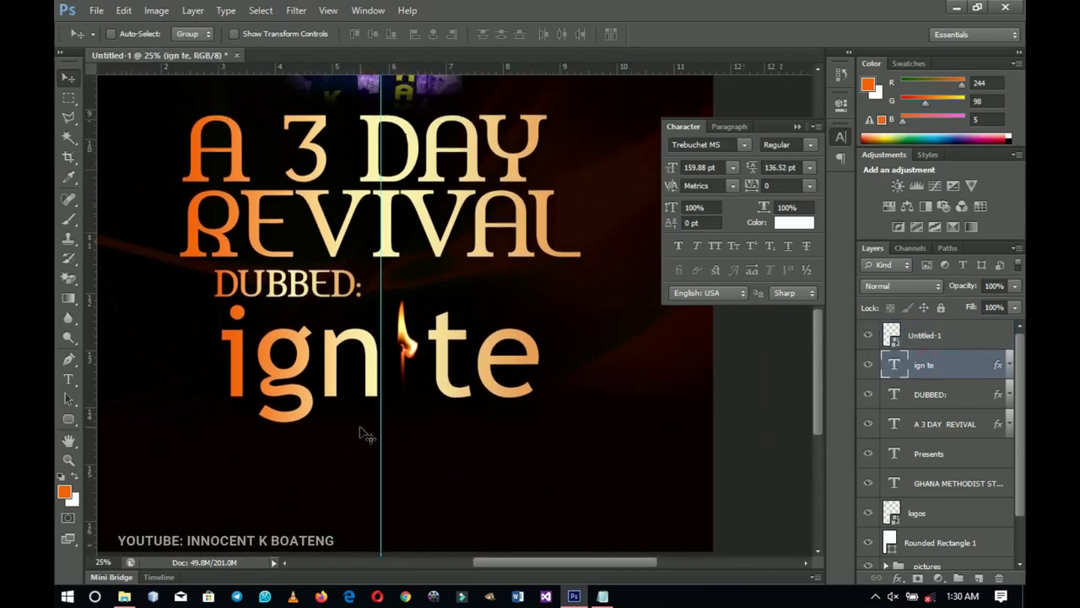
click(610, 596)
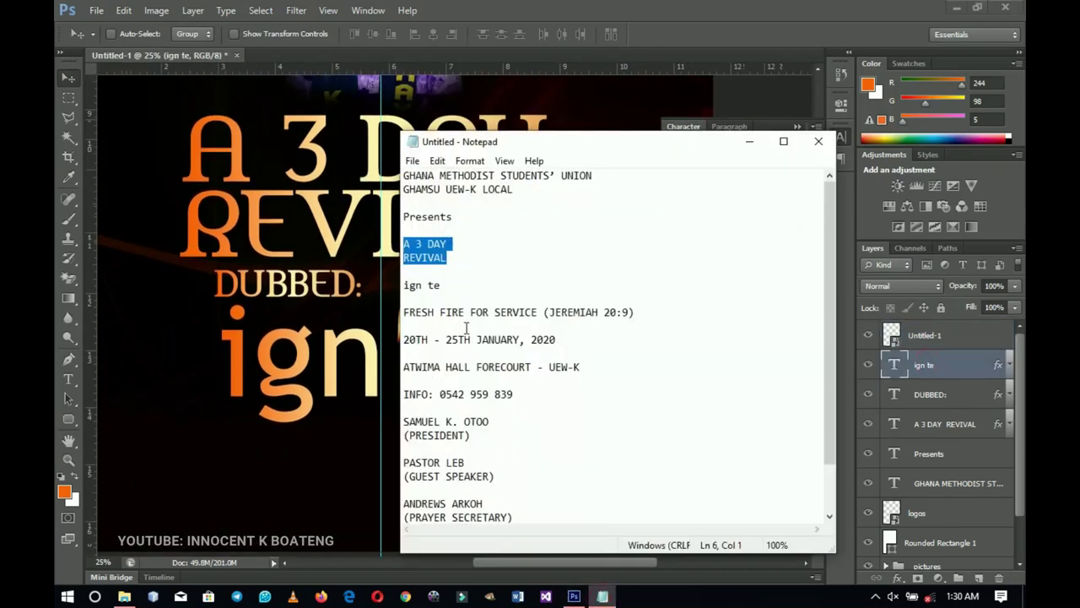
drag(639, 311, 403, 309)
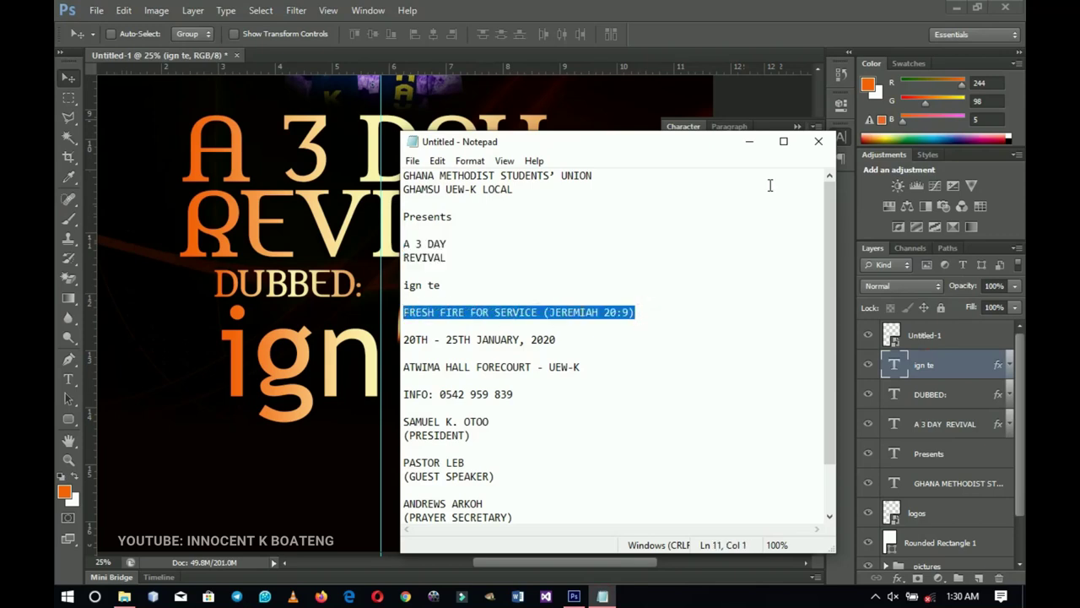
click(749, 140)
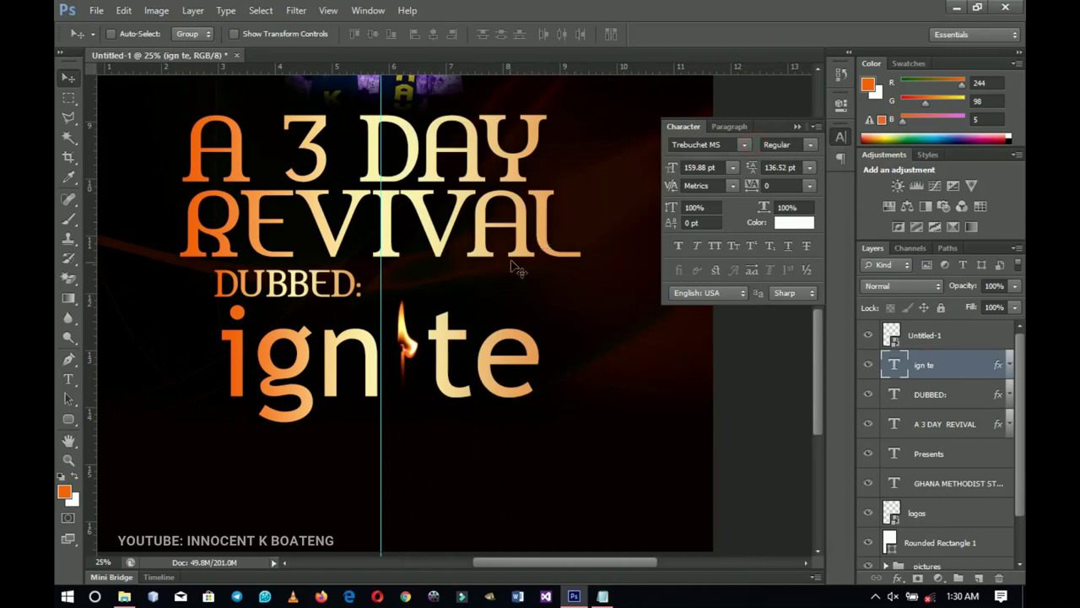
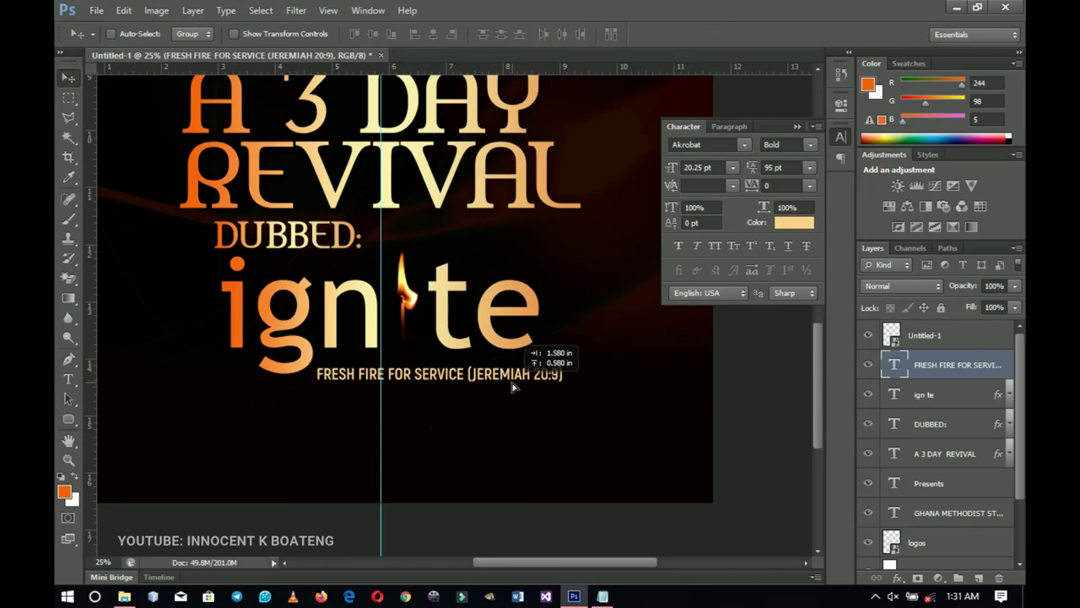
Nudge the tagline up slightly and zoom in on the lower part of the poster.
scroll(321, 346, down, 2)
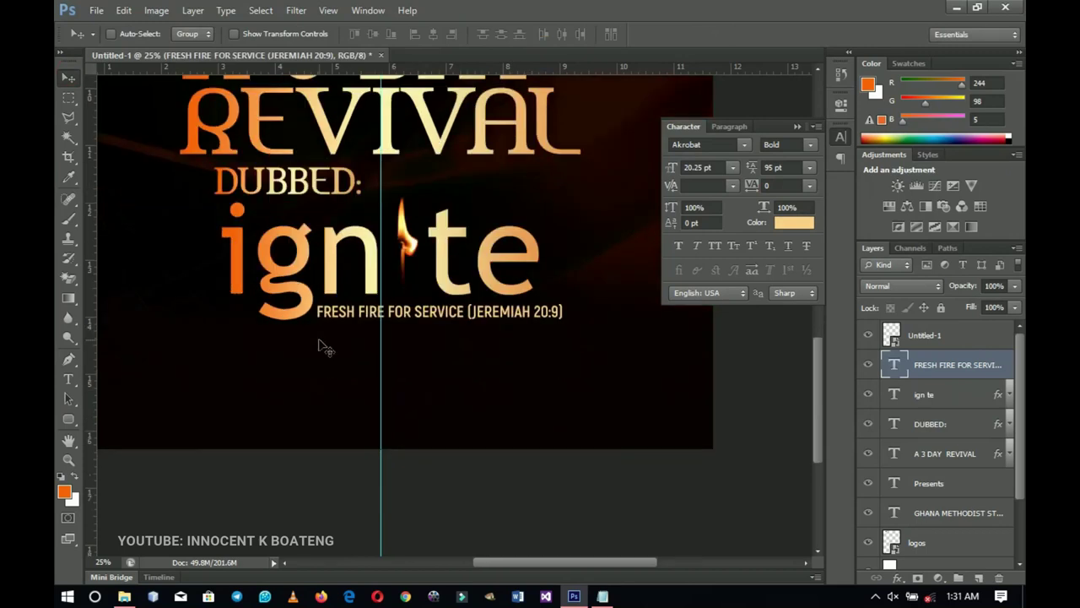
key(Up)
key(Up)
key(Up)
key(Up)
key(Up)
key(Up)
key(Up)
key(Up)
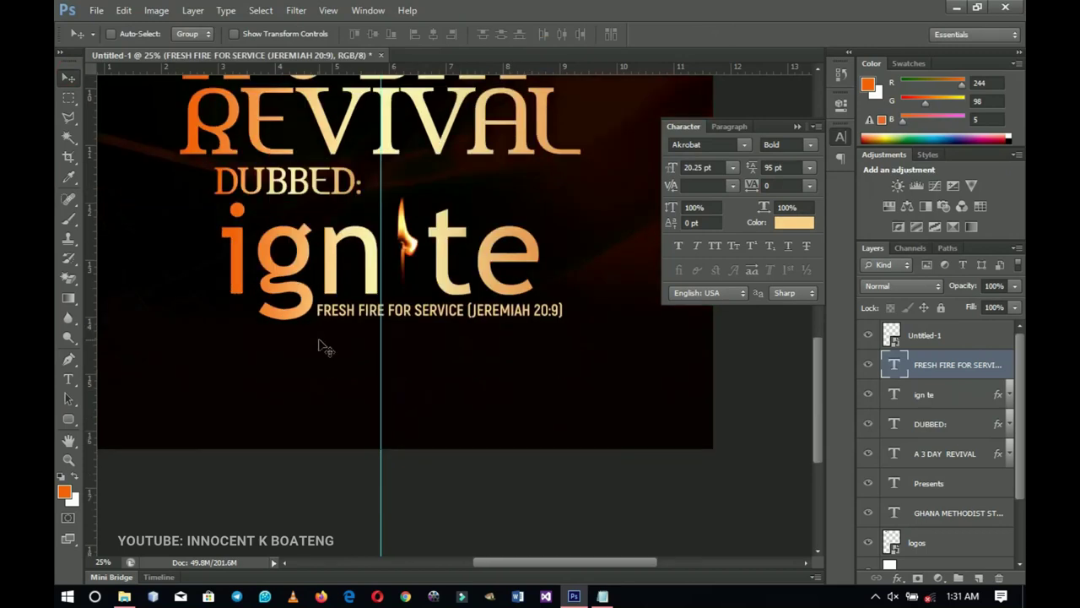
key(z)
alt+click(319, 340)
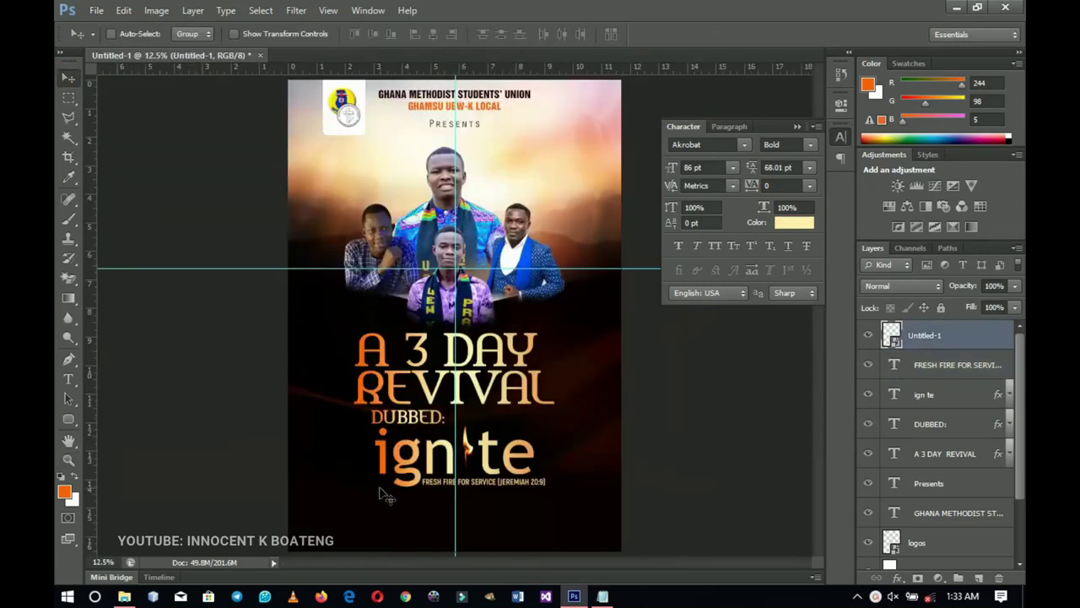
key(z)
click(462, 513)
click(468, 516)
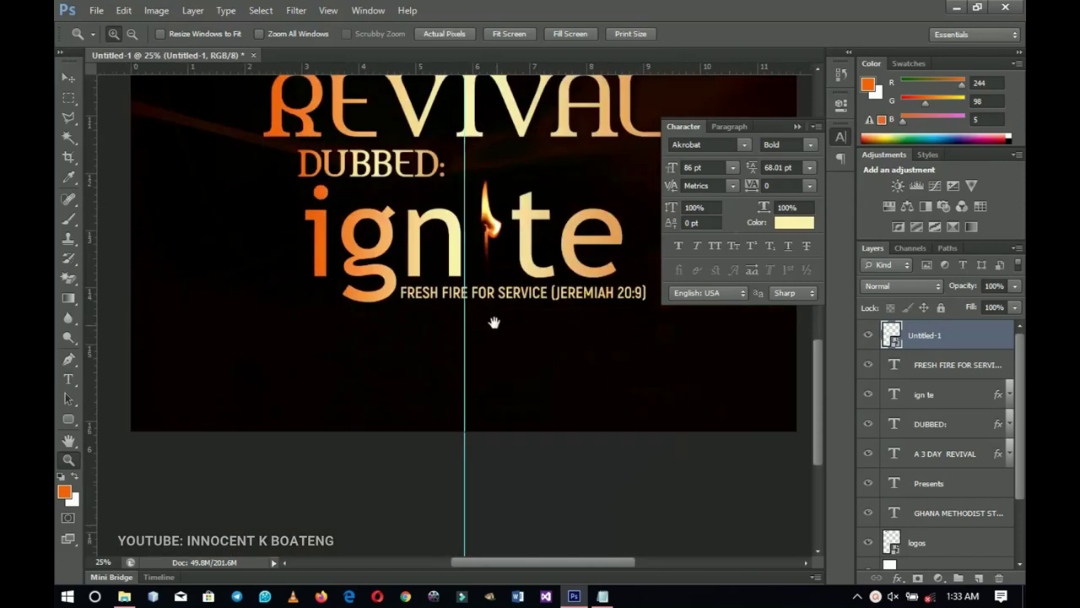
scroll(475, 345, up, 1)
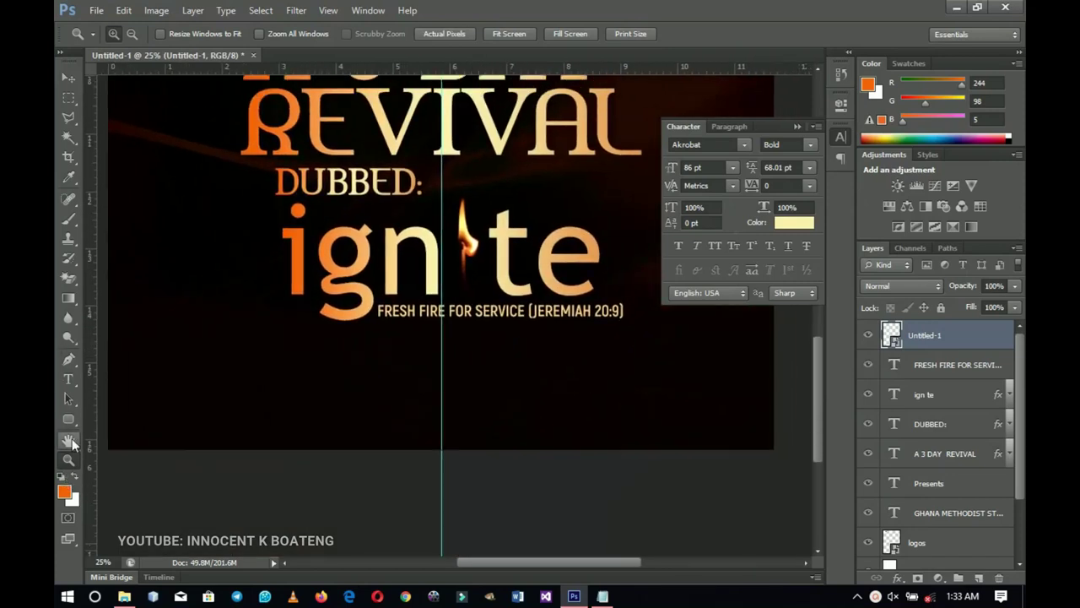
Draw a long thin rectangle, about 3312 x 17 px, below the tagline.
drag(68, 427, 119, 415)
mouse_move(290, 365)
mouse_down()
mouse_move(285, 424)
mouse_move(278, 397)
mouse_up()
drag(144, 386, 771, 384)
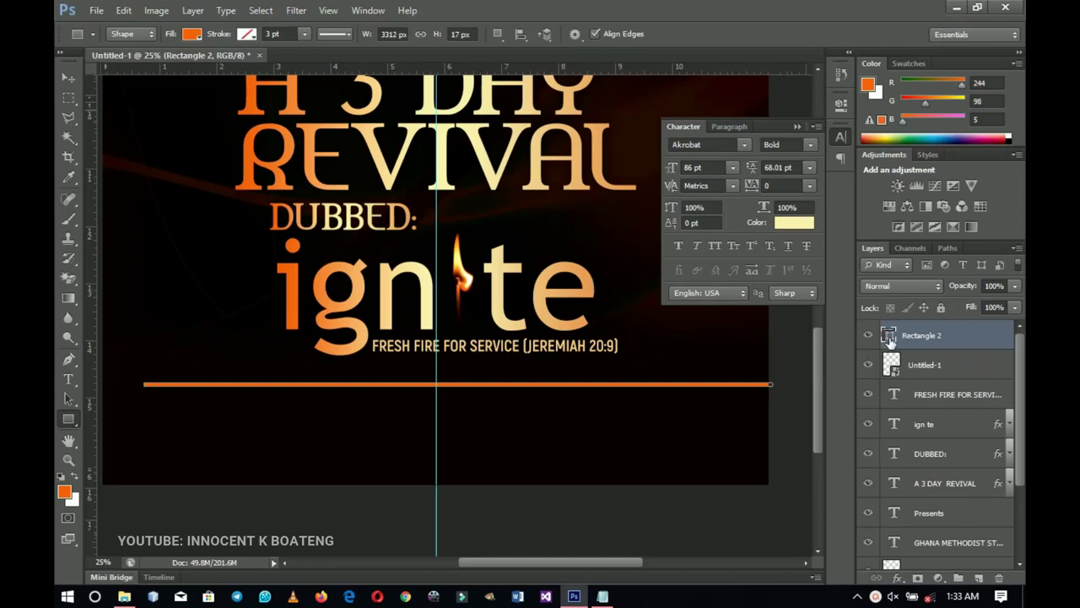
Fill the new bar with cream fdeda4 sampled from the poster lettering.
double_click(888, 336)
click(414, 152)
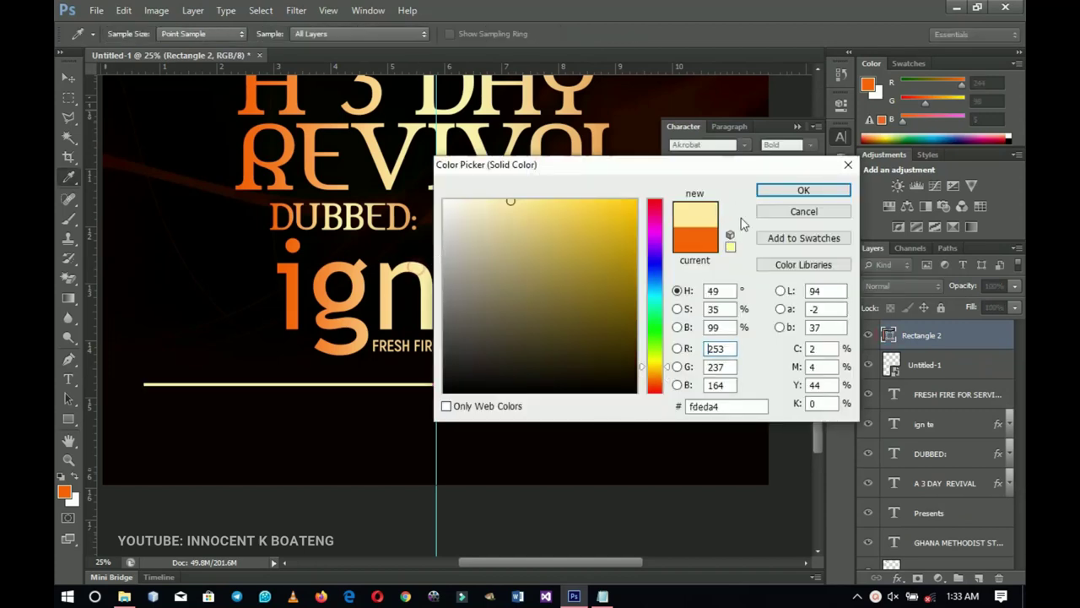
click(803, 191)
Centre the cream line horizontally on the canvas and nudge it up beneath the tagline.
click(70, 79)
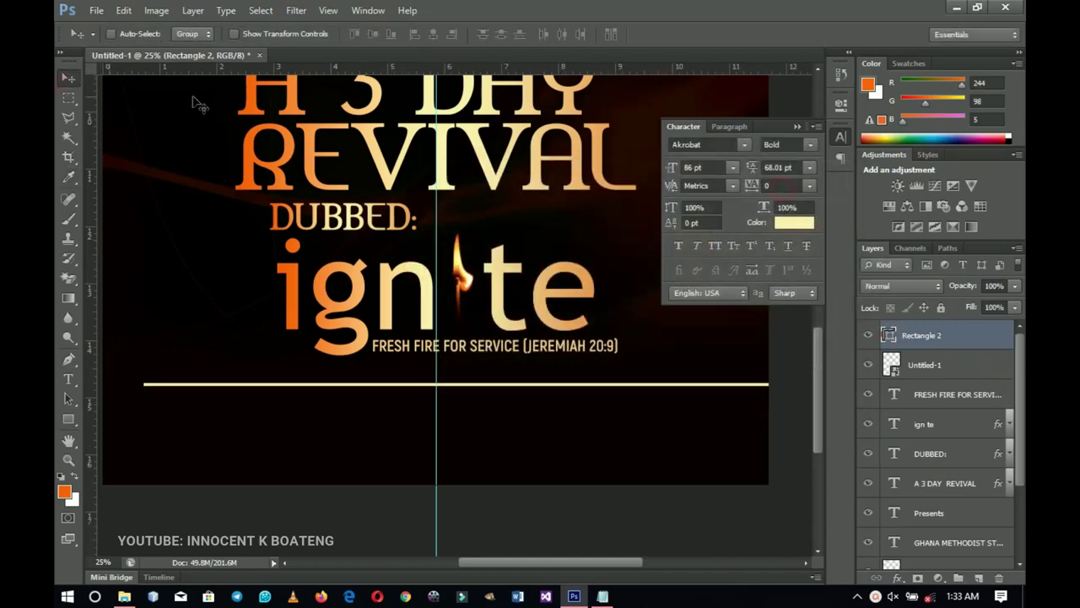
key(ctrl+a)
click(433, 34)
key(ctrl+d)
key(Up)
key(Up)
key(Up)
key(Up)
key(Up)
drag(515, 374, 528, 272)
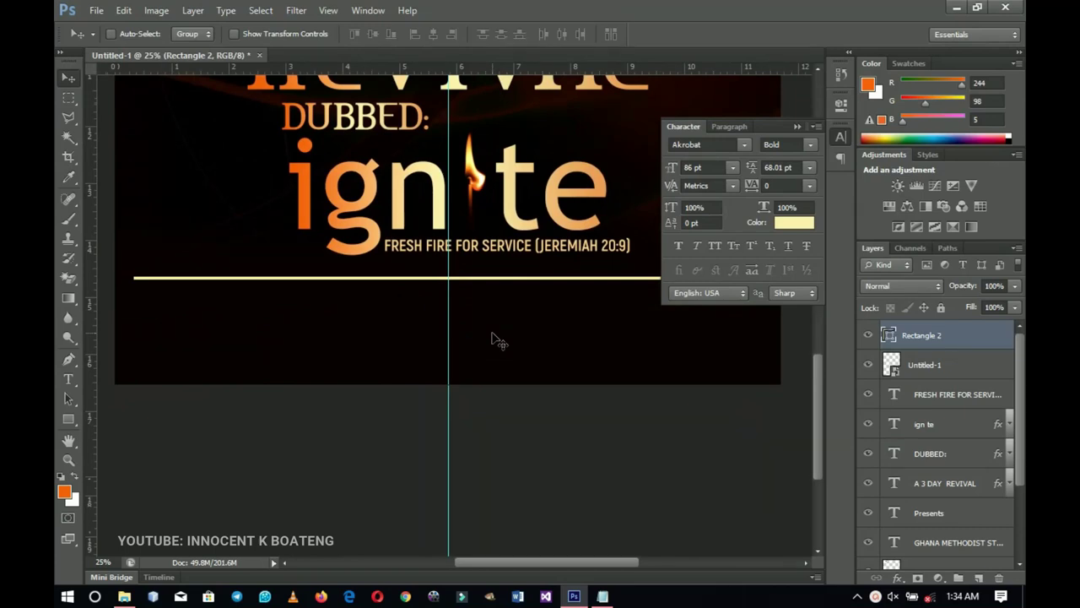
Duplicate the FRESH FIRE FOR SERVICE tagline and centre the copy below the cream line.
scroll(492, 336, up, 1)
right_click(489, 285)
click(533, 294)
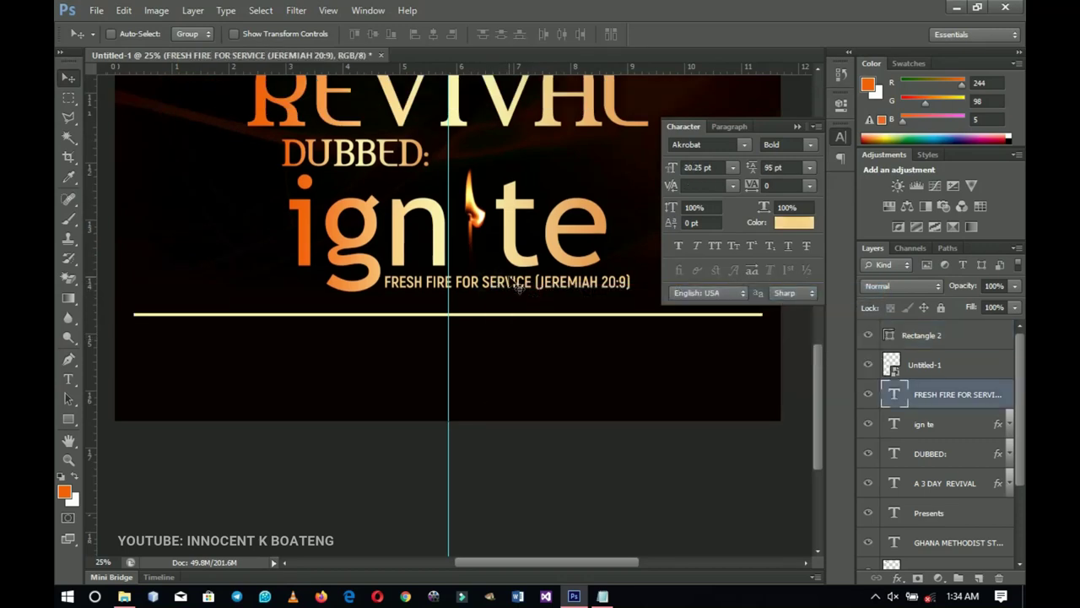
key(ctrl+j)
drag(519, 285, 522, 342)
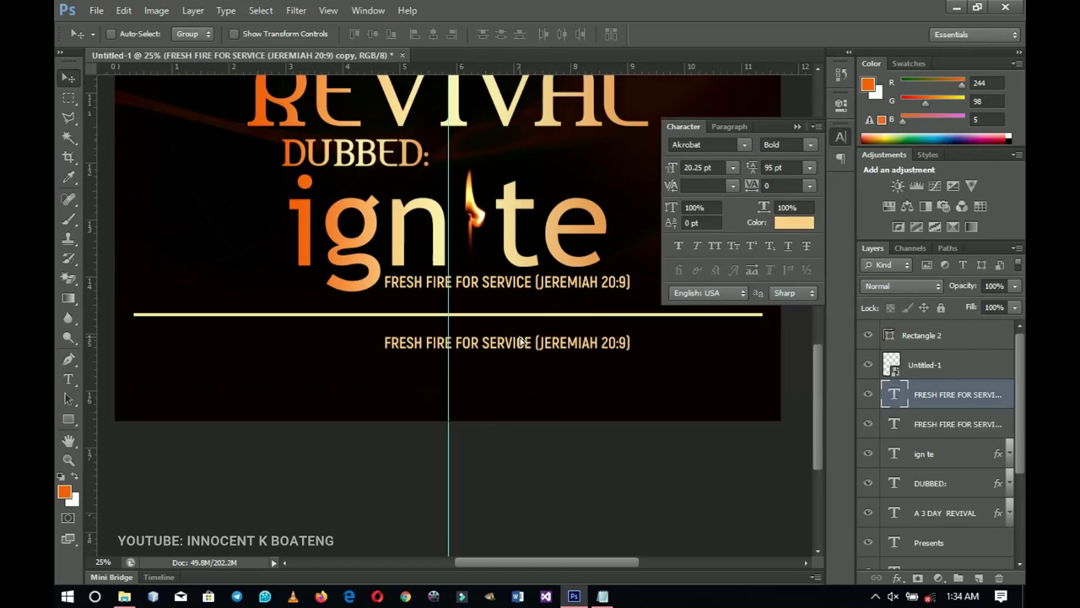
key(ctrl+a)
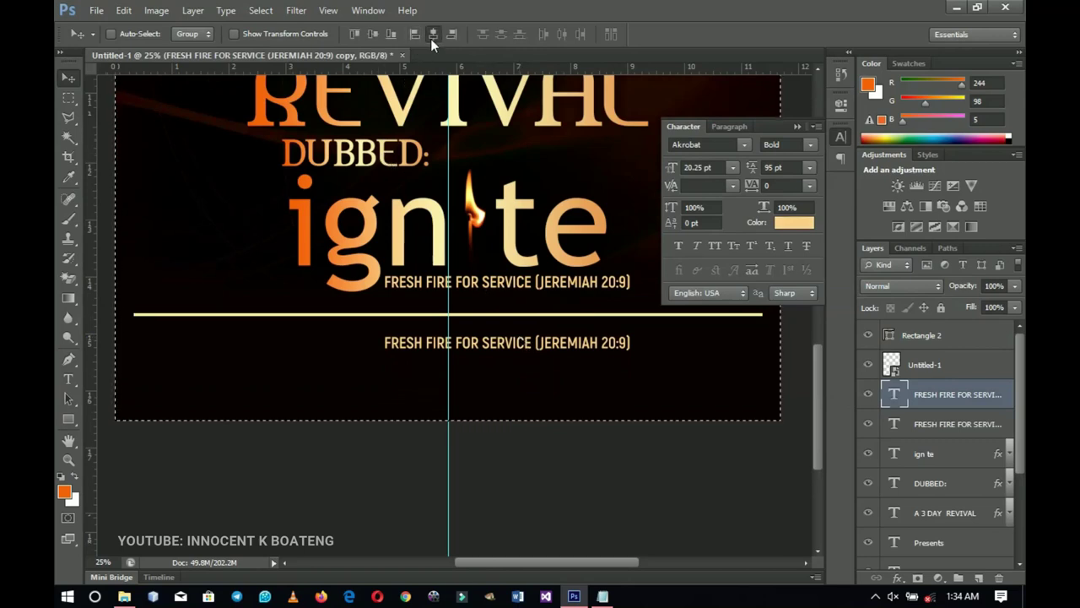
click(432, 36)
key(ctrl+d)
Replace the copy's text with '20TH - 25TH JANUARY, 2020' from the notes and enlarge it.
click(603, 596)
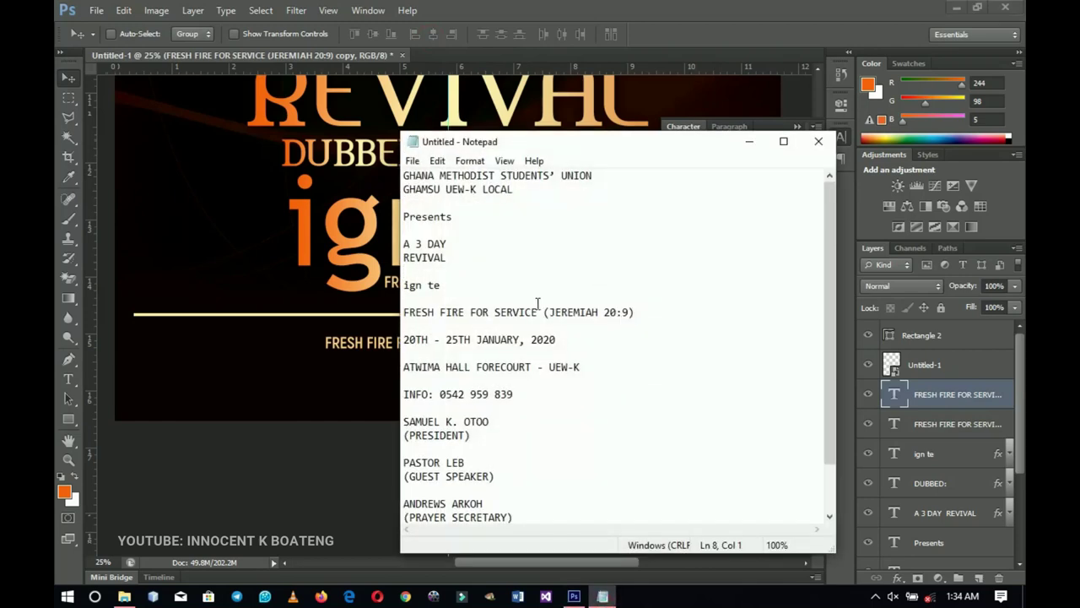
drag(581, 341, 400, 341)
key(ctrl+c)
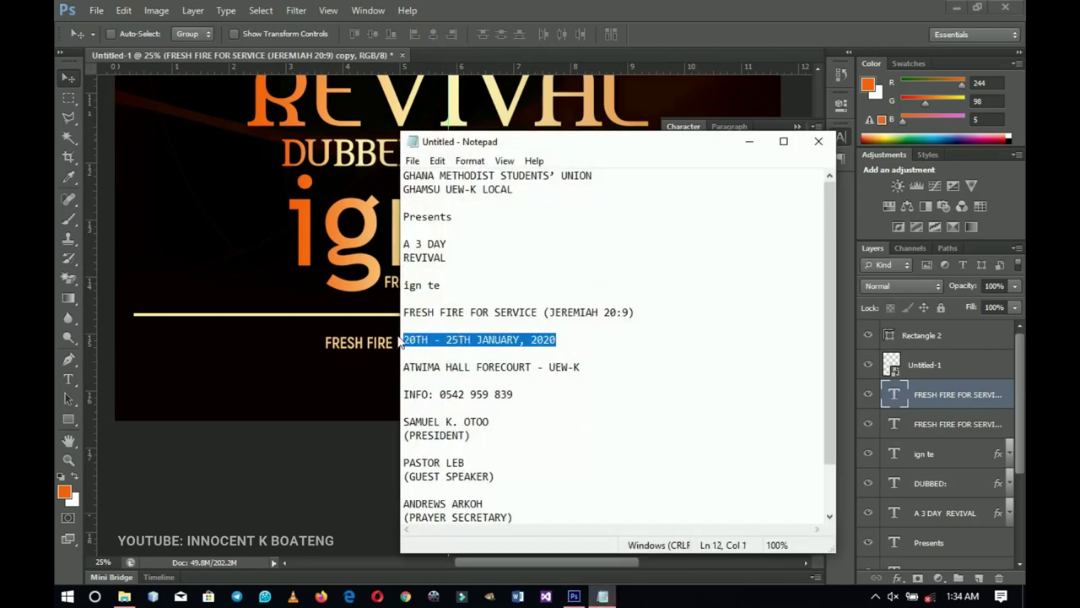
click(749, 141)
key(t)
click(441, 342)
double_click(442, 342)
key(ctrl+a)
key(ctrl+v)
key(ctrl+a)
key(ctrl+shift+period)
key(ctrl+shift+period)
key(ctrl+shift+period)
key(ctrl+shift+period)
key(ctrl+shift+period)
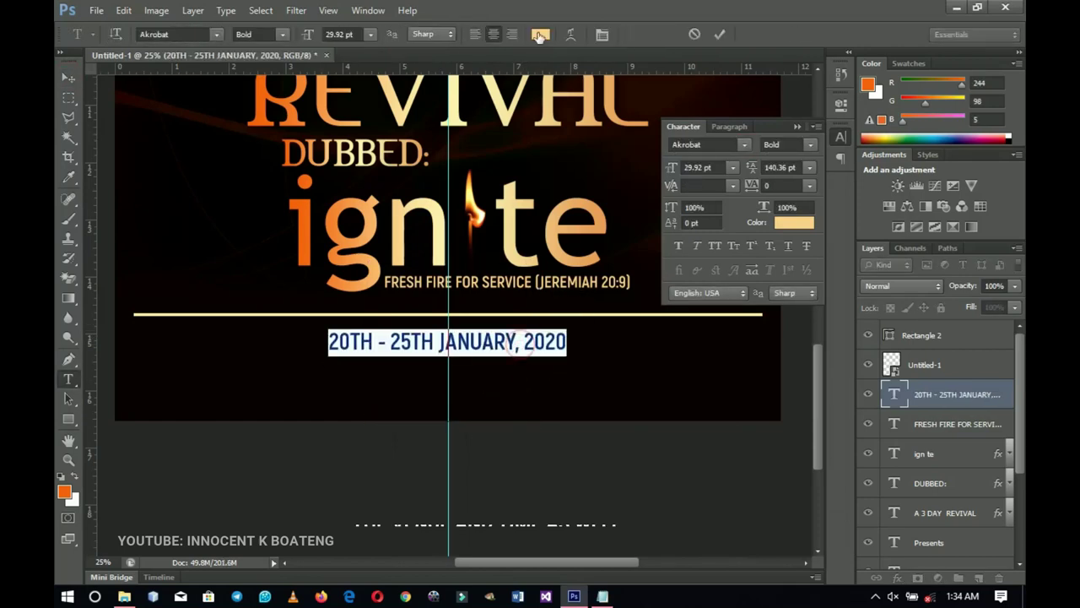
key(ctrl+Return)
Duplicate the date line below it and change it to 'ATWIMA HALL FORECOURT - UEW-K', slightly smaller.
drag(547, 341, 547, 359)
click(603, 596)
drag(552, 299, 402, 298)
key(ctrl+c)
click(745, 140)
double_click(447, 357)
key(ctrl+a)
key(ctrl+v)
Retype the line under the venue as '6:30 - 9PM EACH NIGHT'.
key(ctrl+a)
key(ctrl+shift+comma)
key(ctrl+shift+comma)
key(ctrl+shift+comma)
key(ctrl+shift+comma)
key(ctrl+shift+comma)
key(ctrl+Return)
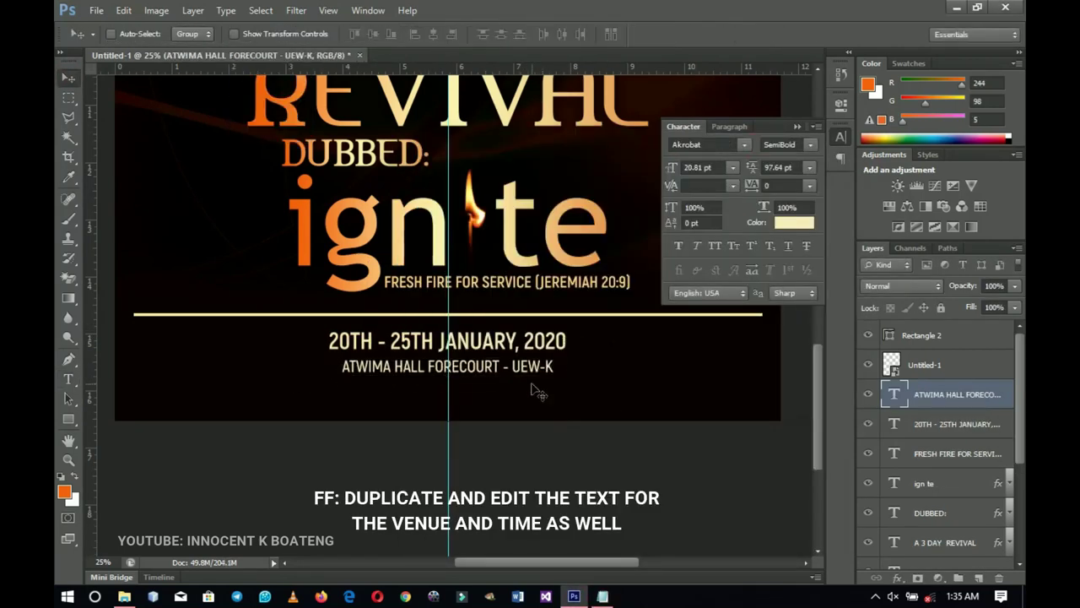
drag(527, 383, 528, 403)
double_click(531, 384)
key(ctrl+a)
text(6:30 - 9PM EACH NIGHT)
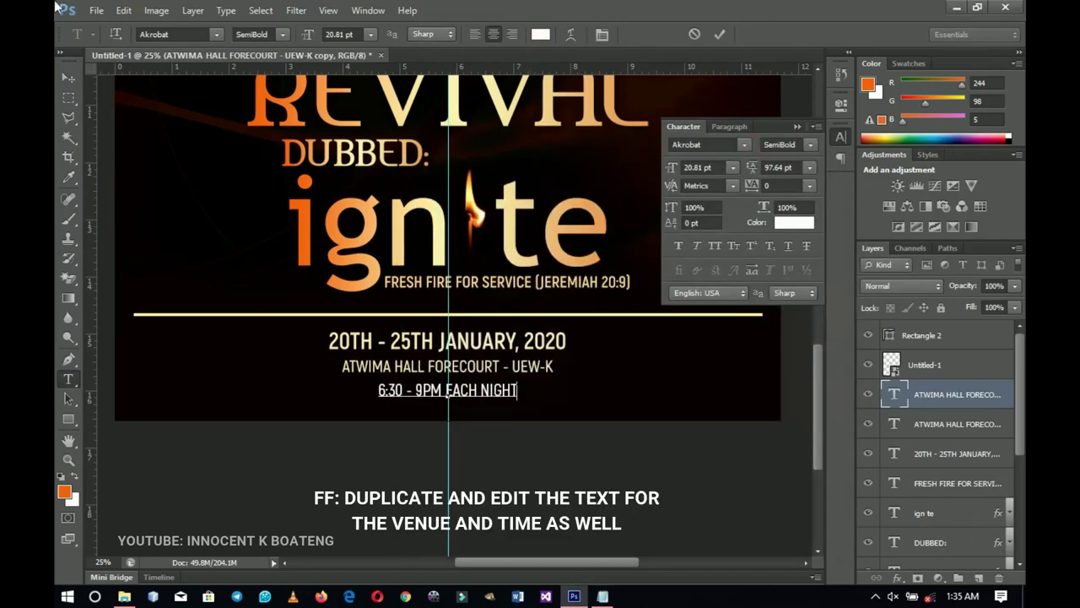
key(ctrl+Return)
drag(68, 420, 122, 419)
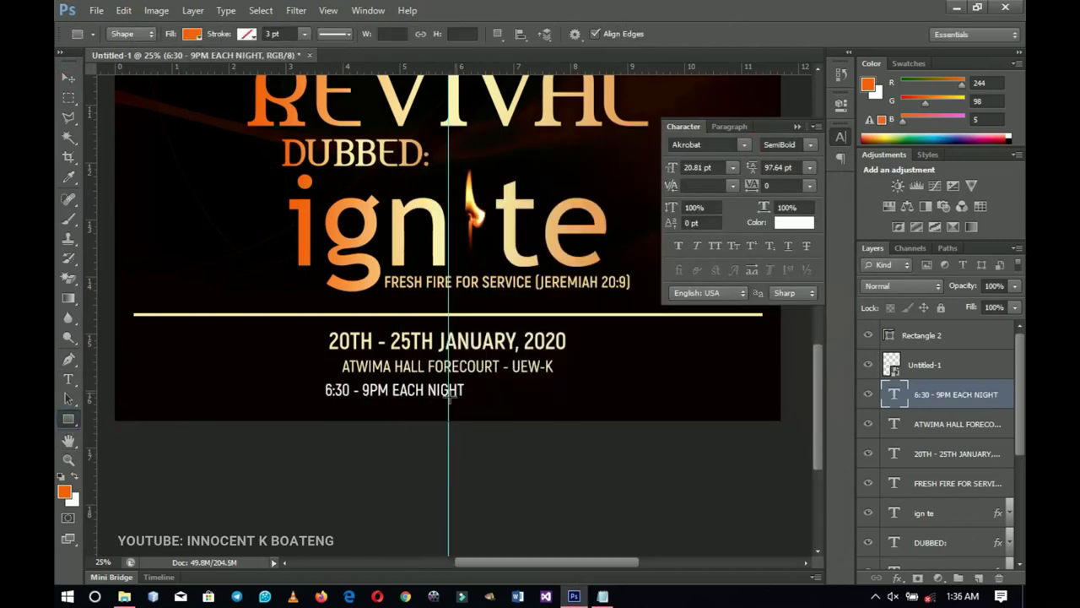
Draw a white rectangle (Rectangle 3) right after 'EACH NIGHT' and nudge it into place.
drag(466, 381, 580, 397)
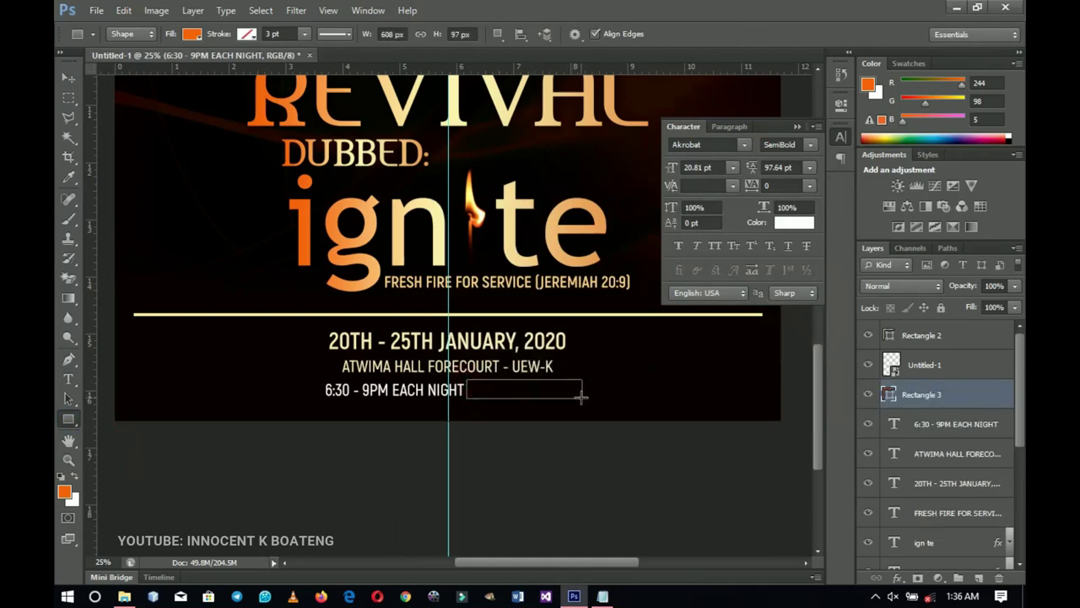
double_click(889, 396)
click(445, 201)
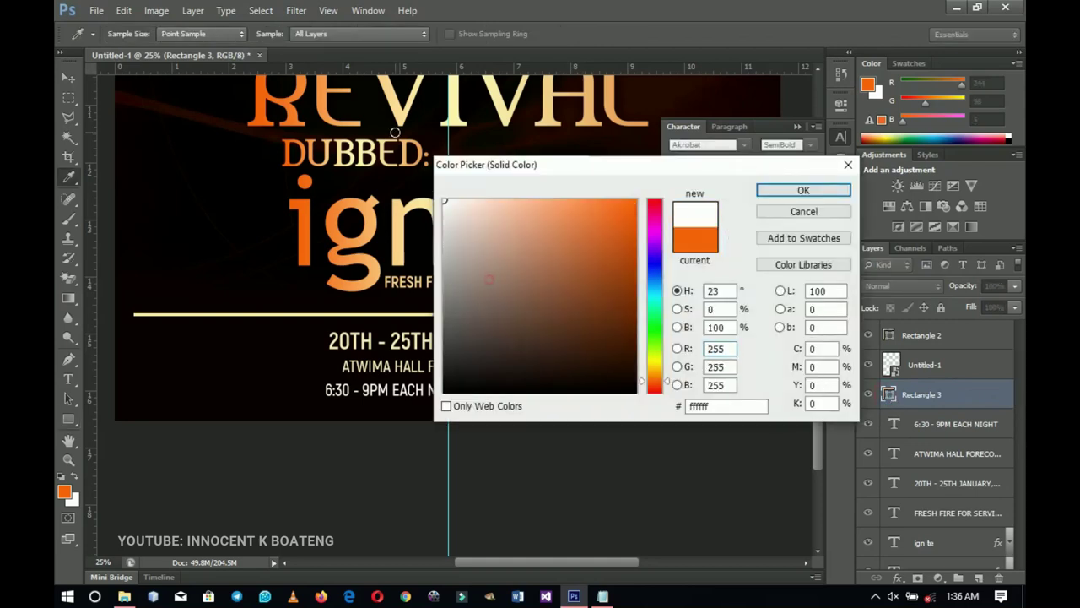
click(794, 191)
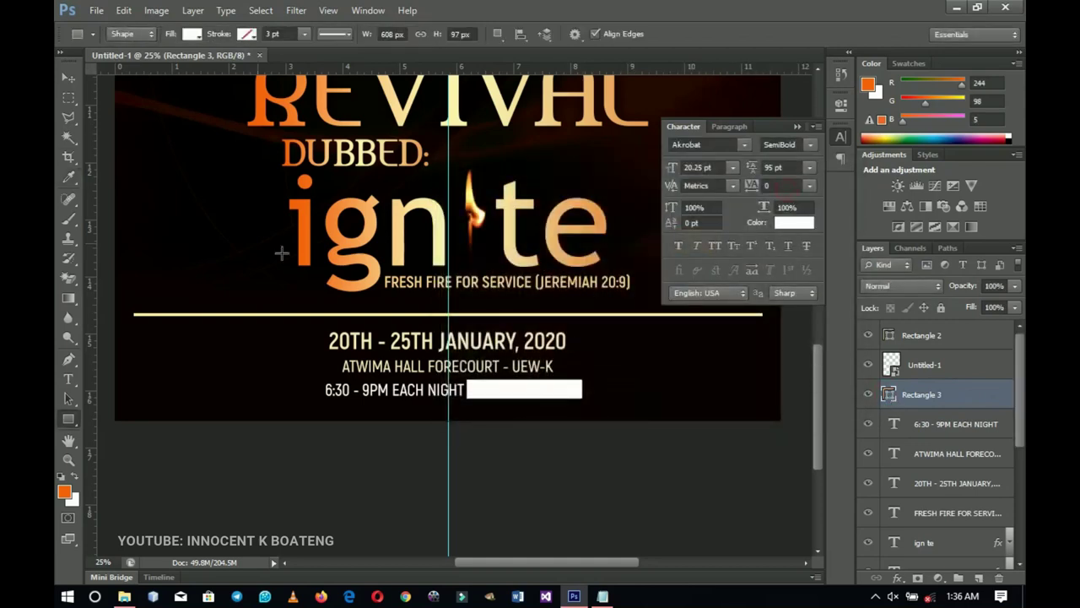
click(71, 79)
key(Down)
key(Down)
key(Down)
key(Down)
key(Down)
key(Down)
key(Down)
key(Down)
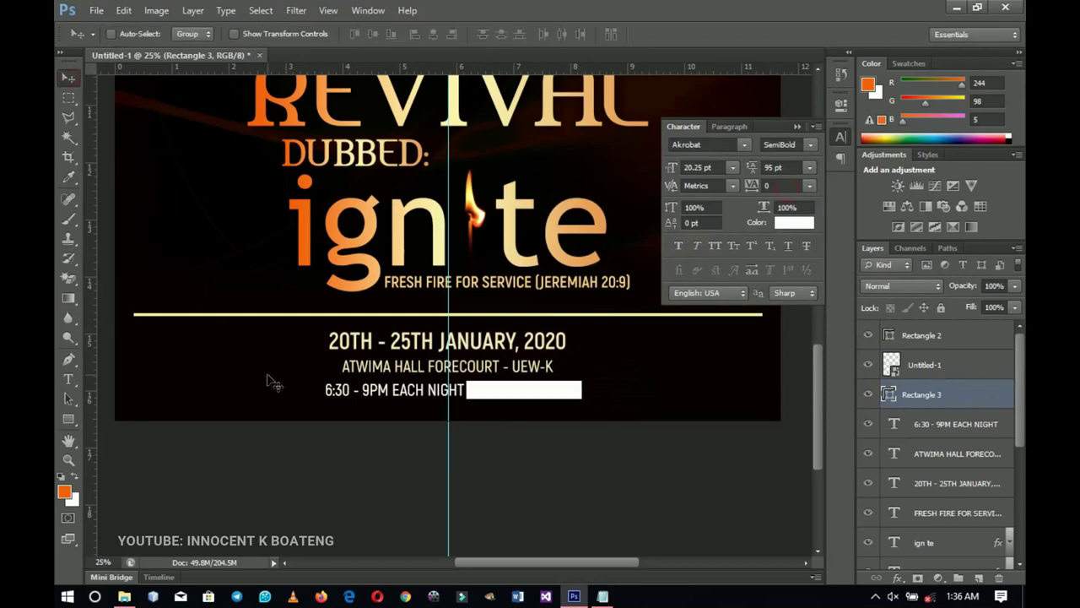
key(Up)
key(Up)
key(Up)
key(Up)
key(Up)
key(Up)
key(Up)
key(Up)
click(935, 430)
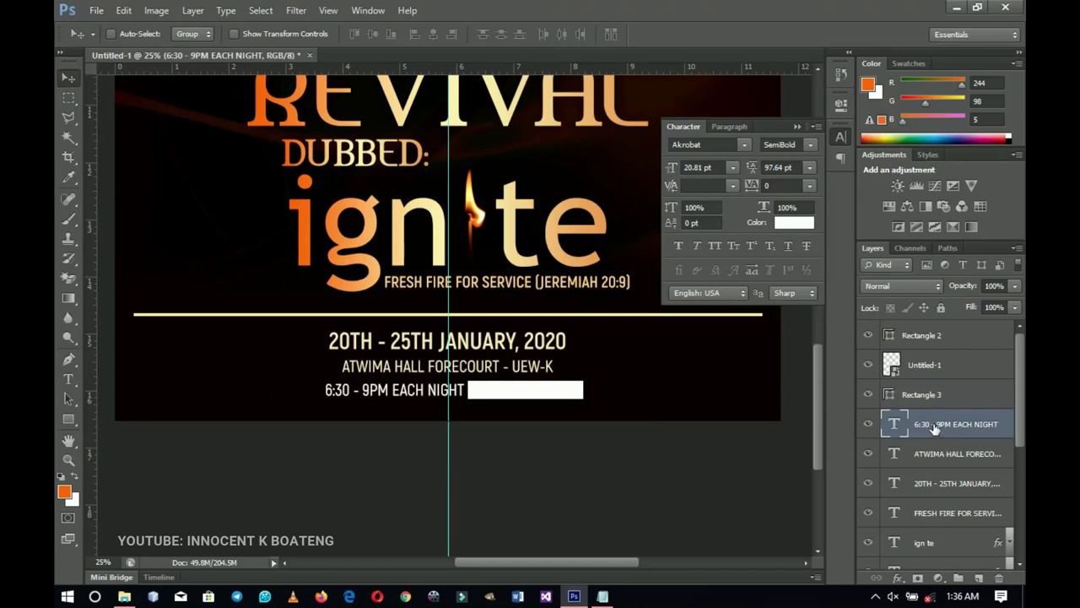
Duplicate the time text onto the white box and colour it near-black sampled from the background.
key(ctrl+j)
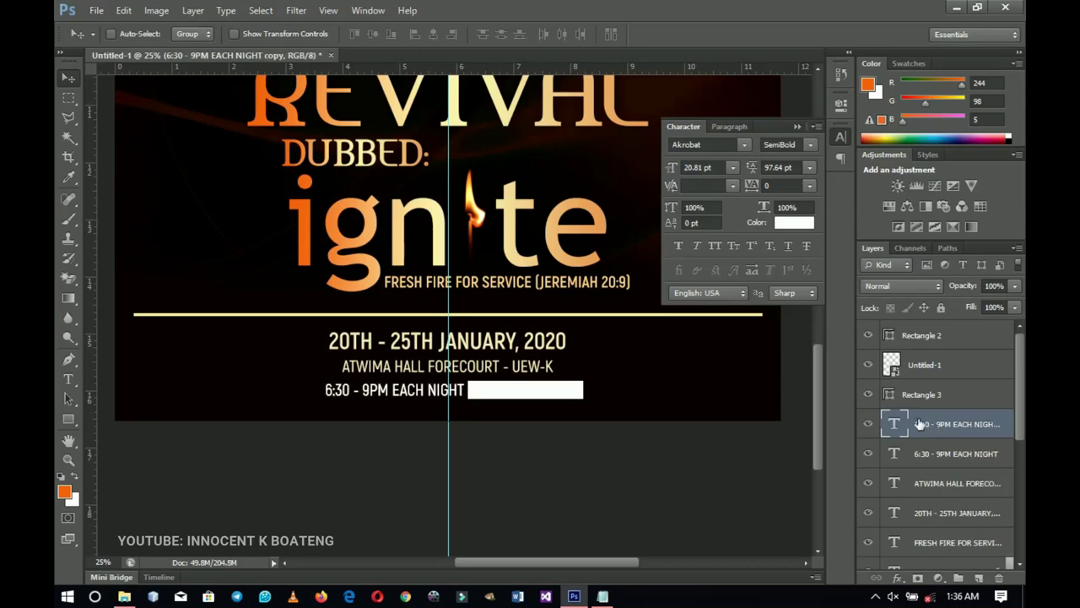
mouse_move(920, 423)
mouse_down()
mouse_move(918, 390)
mouse_move(917, 404)
mouse_up()
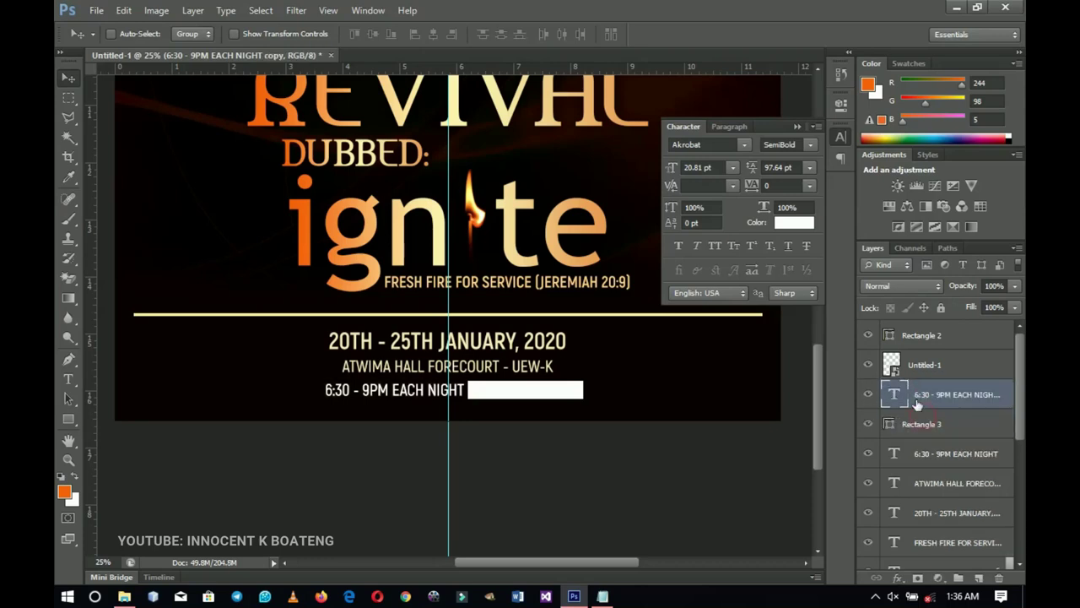
drag(372, 397, 511, 396)
key(t)
click(590, 390)
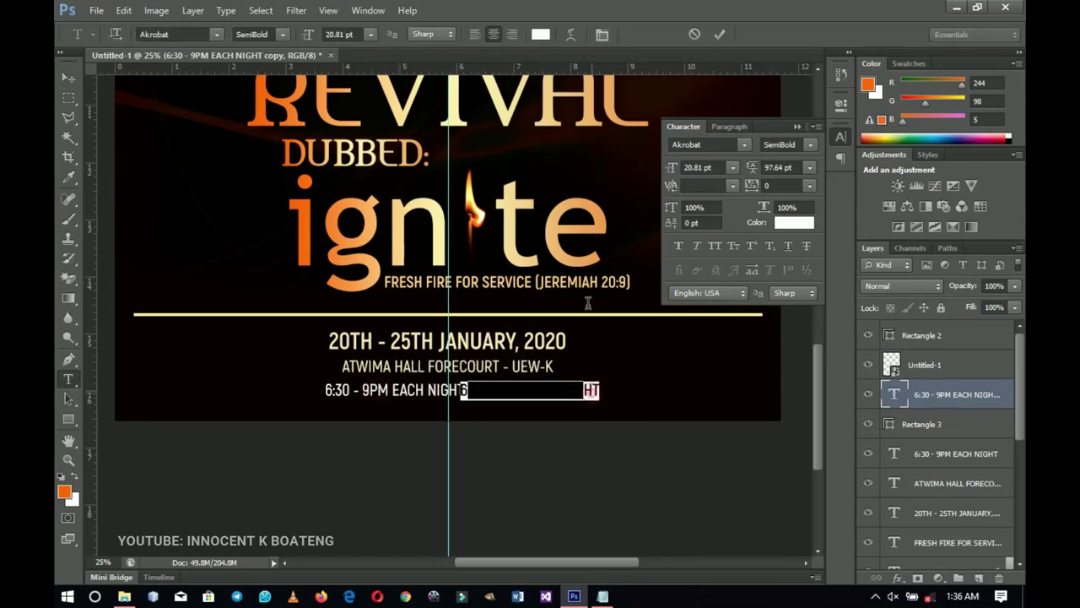
click(541, 37)
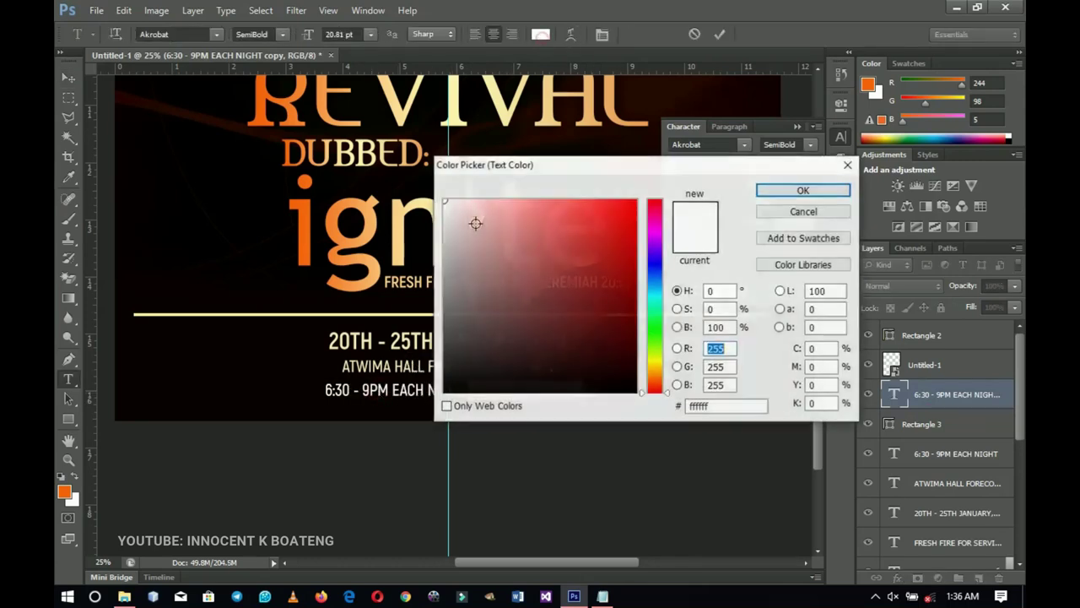
click(285, 373)
click(804, 190)
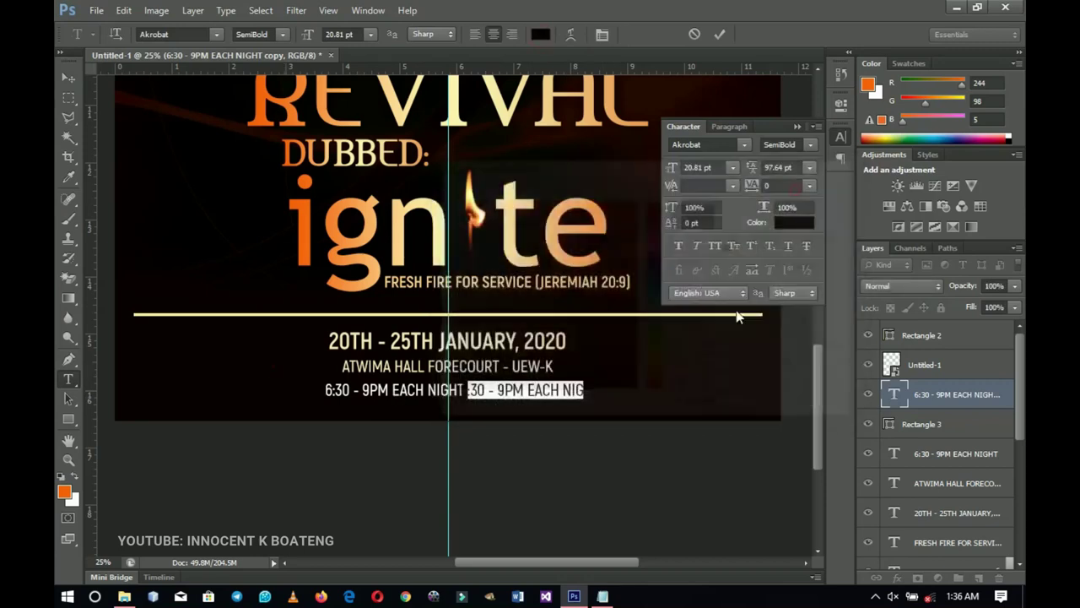
Replace the copy with the INFO contact line from the notes and nudge it left.
click(598, 598)
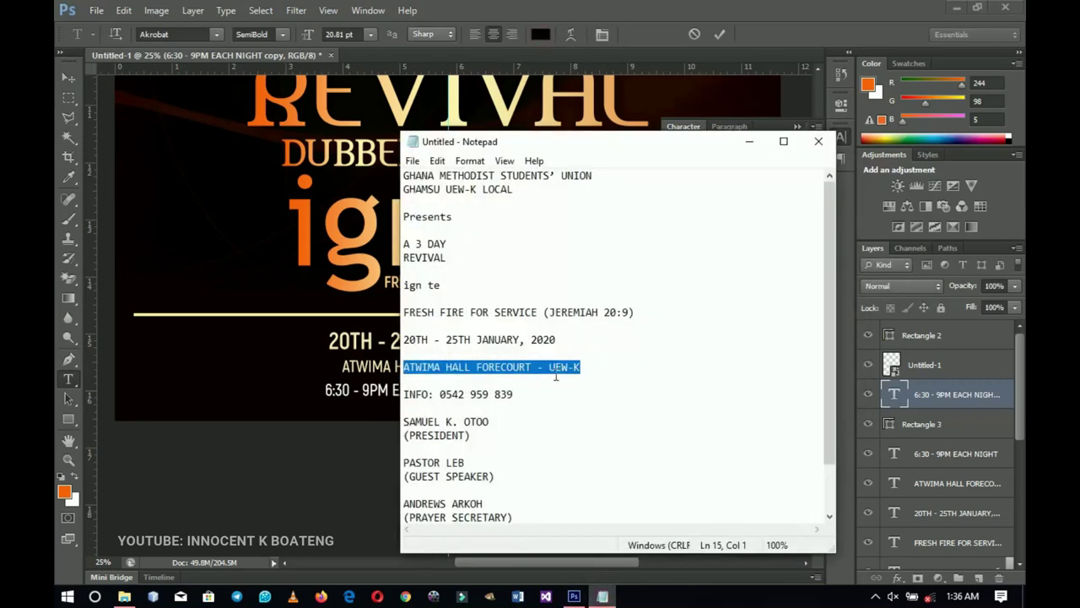
triple_click(536, 402)
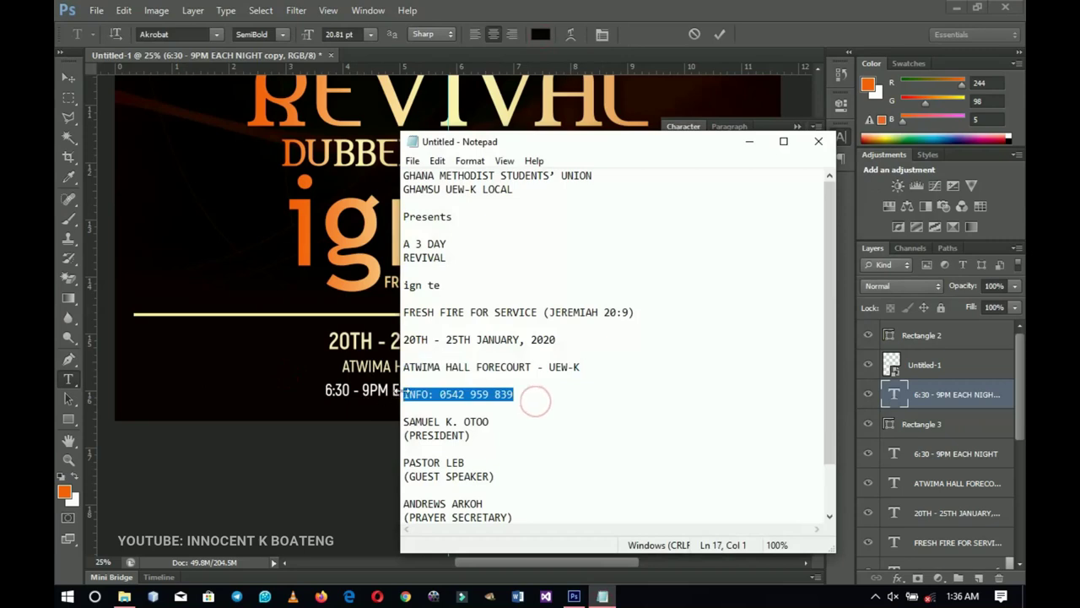
click(754, 146)
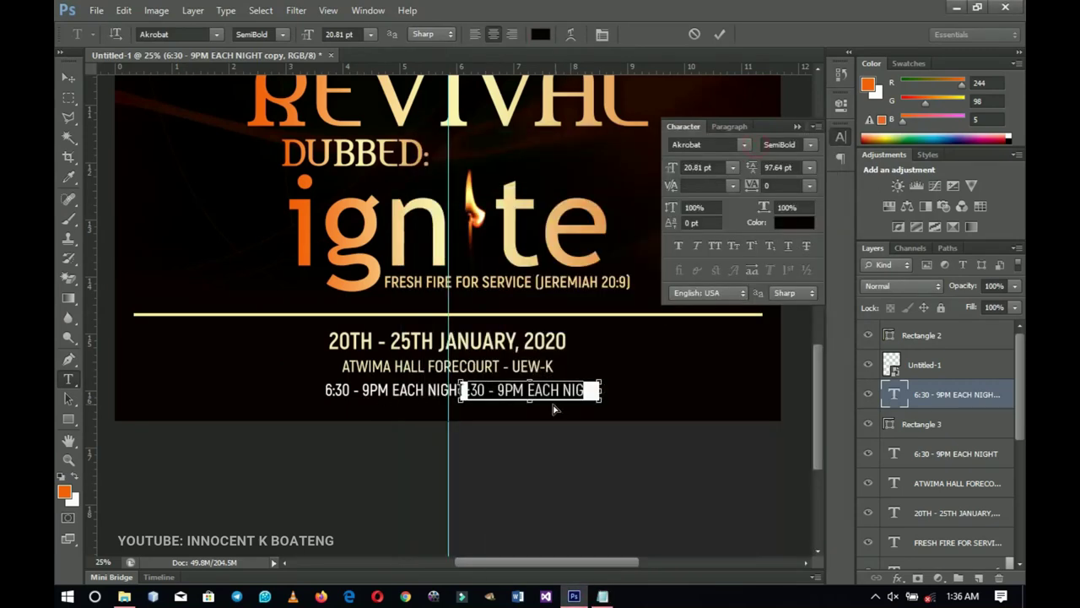
key(ctrl+v)
click(69, 77)
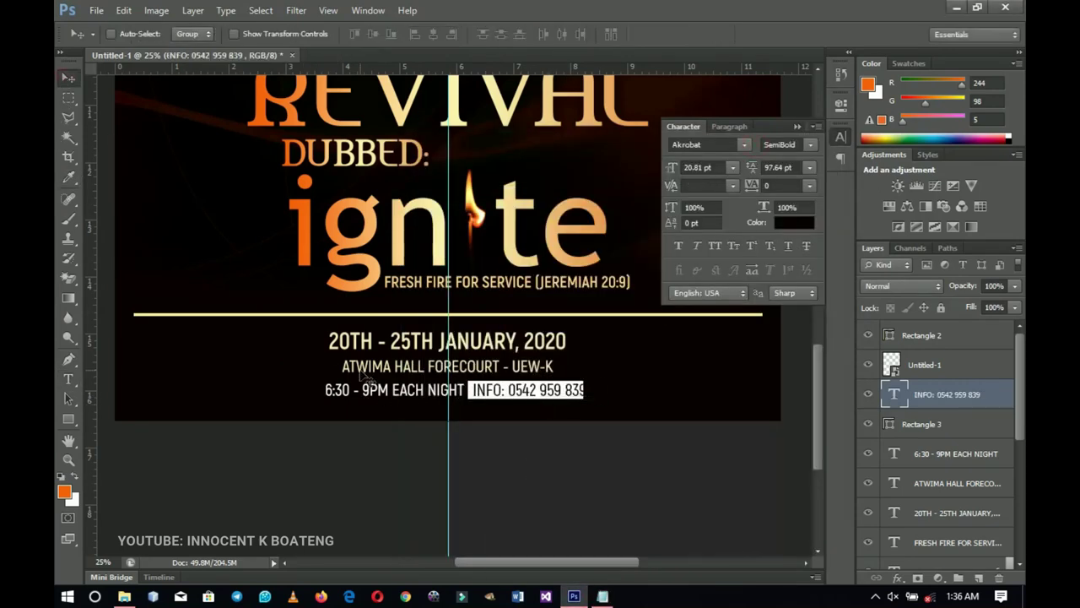
key(Left)
key(Left)
key(Left)
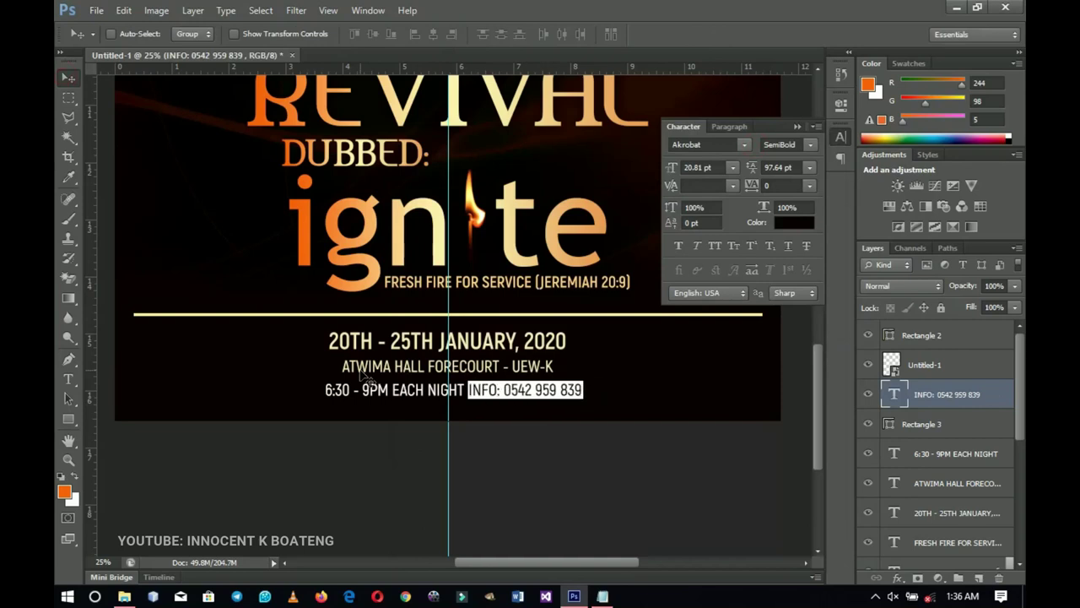
Zoom in on the lower text block, select the logos layer, and show the Revival Flyer Resources folder.
key(z)
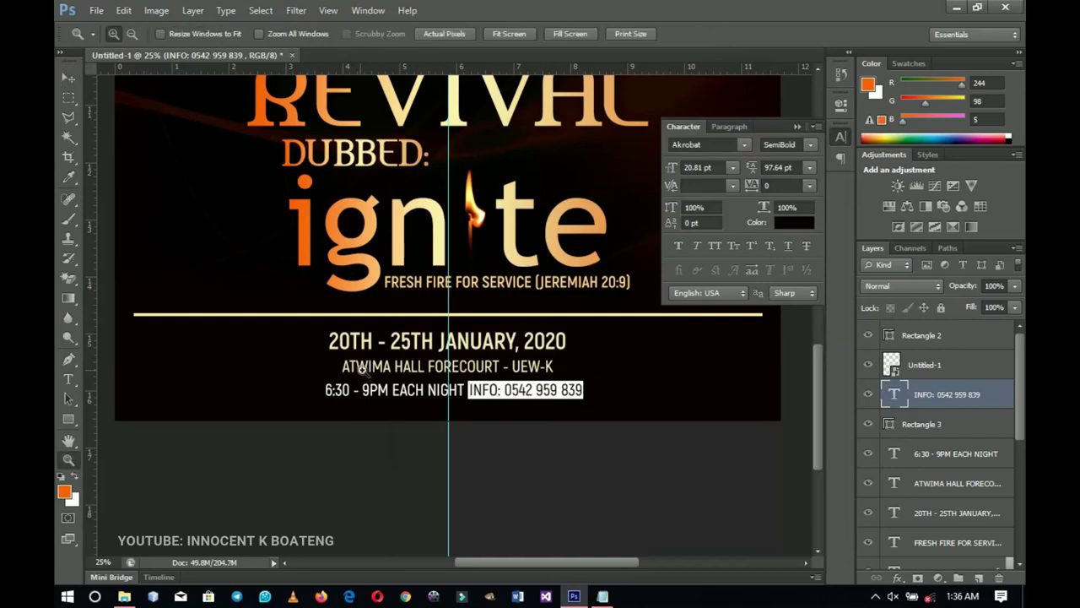
click(483, 413)
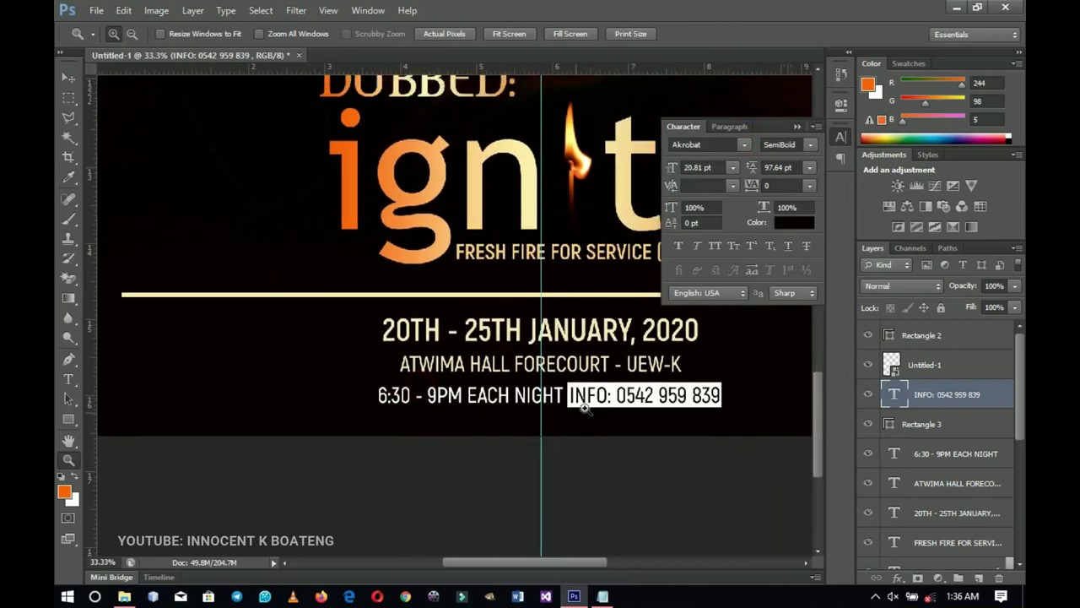
scroll(574, 373, down, 5)
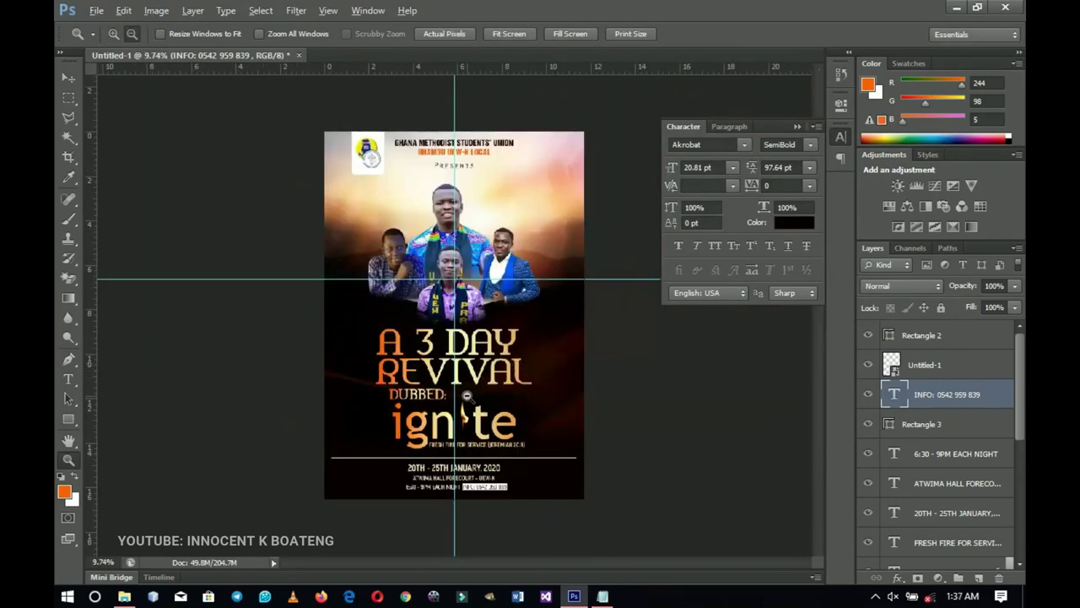
scroll(467, 395, up, 1)
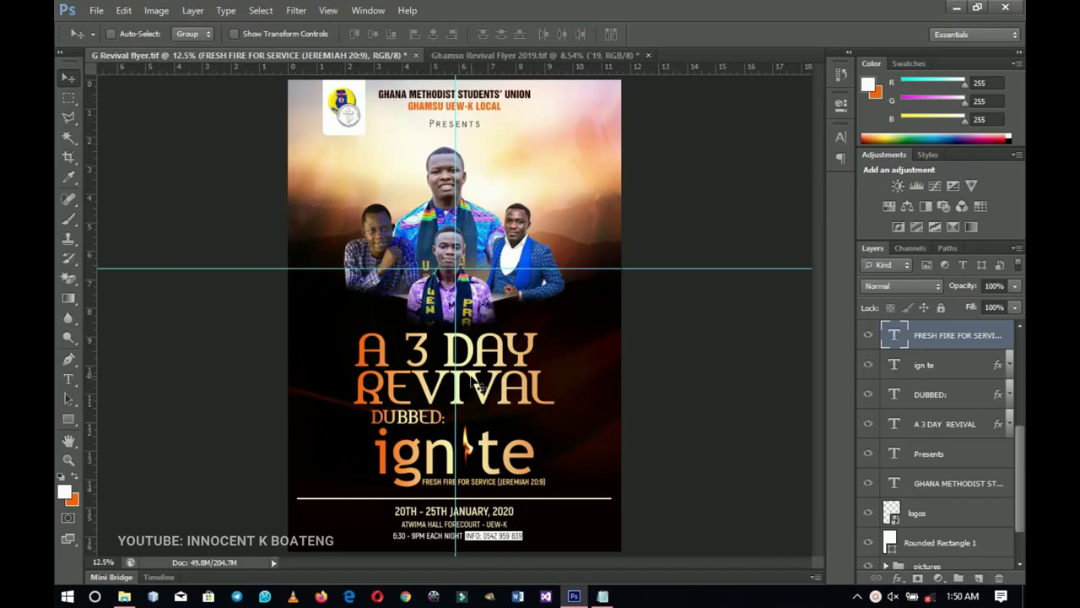
click(926, 506)
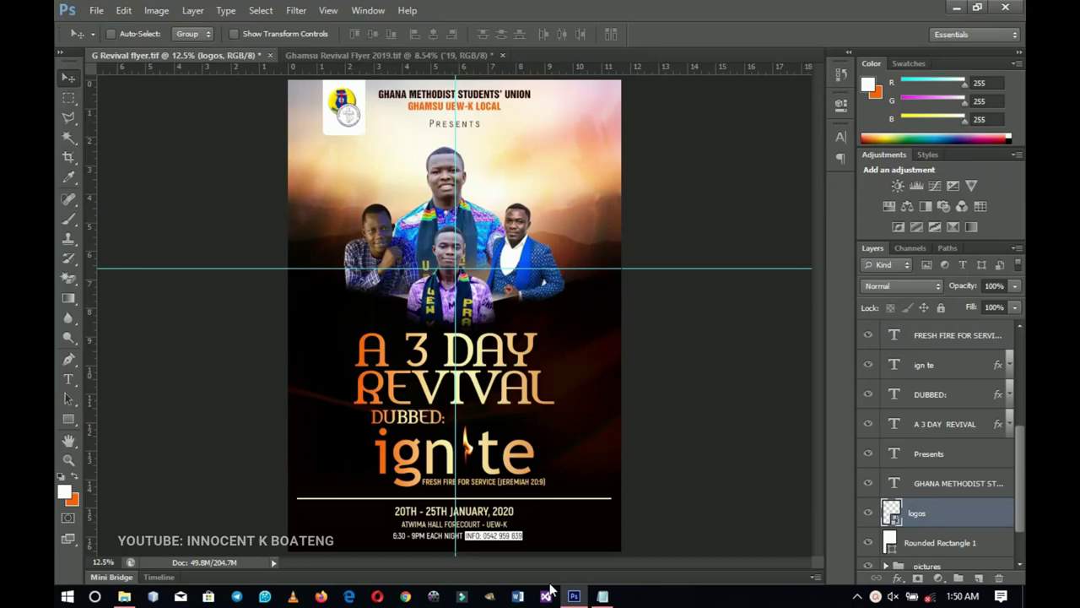
click(574, 596)
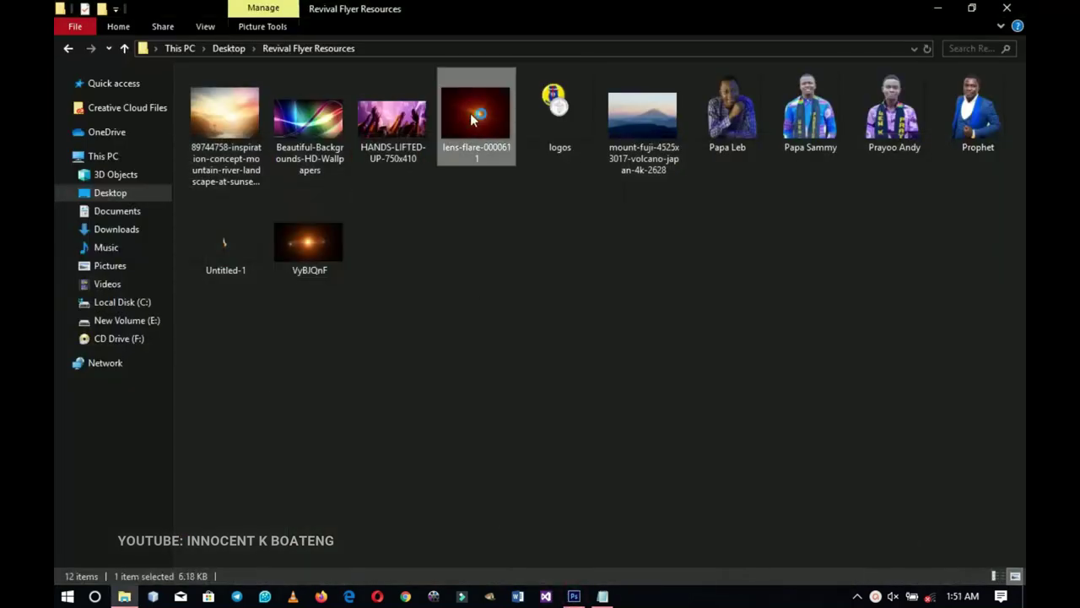
Place the lens-flare image, enlarged, over the flyer's lower half.
drag(473, 118, 452, 380)
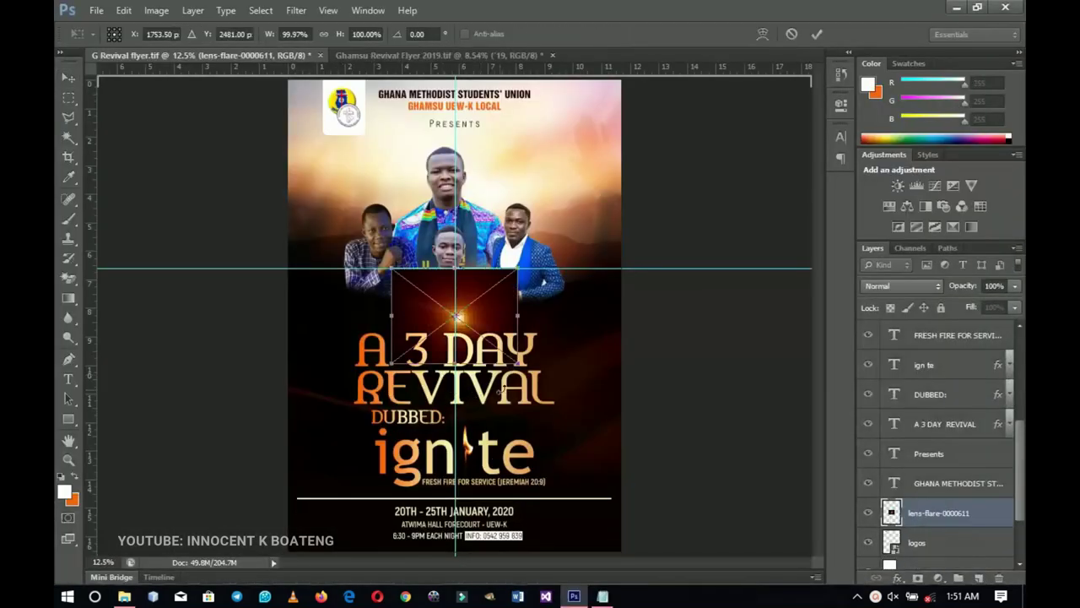
drag(521, 365, 617, 449)
drag(569, 338, 568, 391)
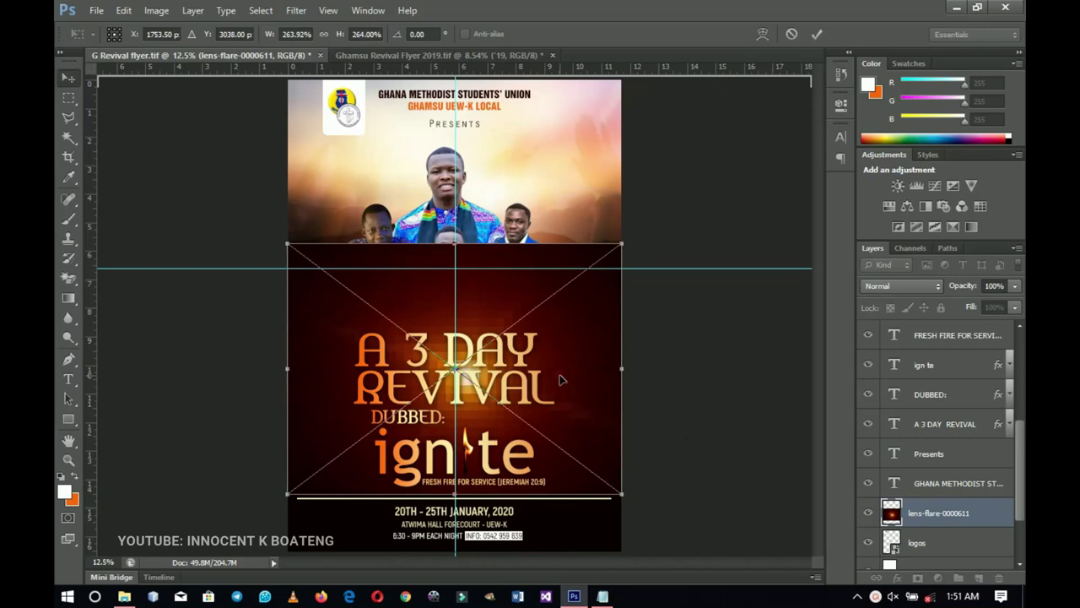
key(Return)
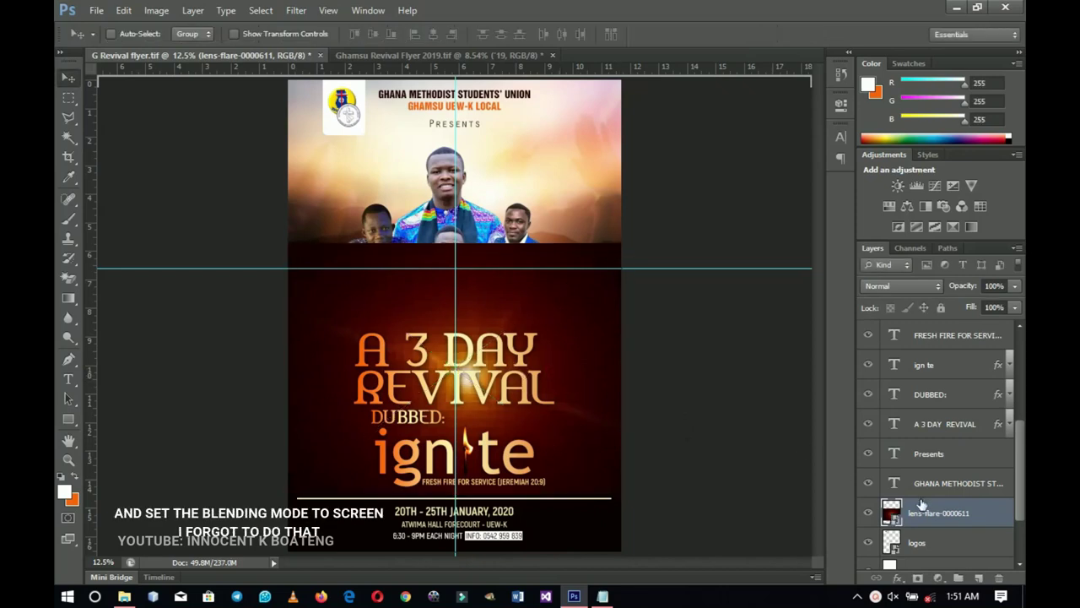
Rasterize the lens-flare layer and apply a 38.7 px Gaussian Blur.
right_click(939, 517)
click(844, 213)
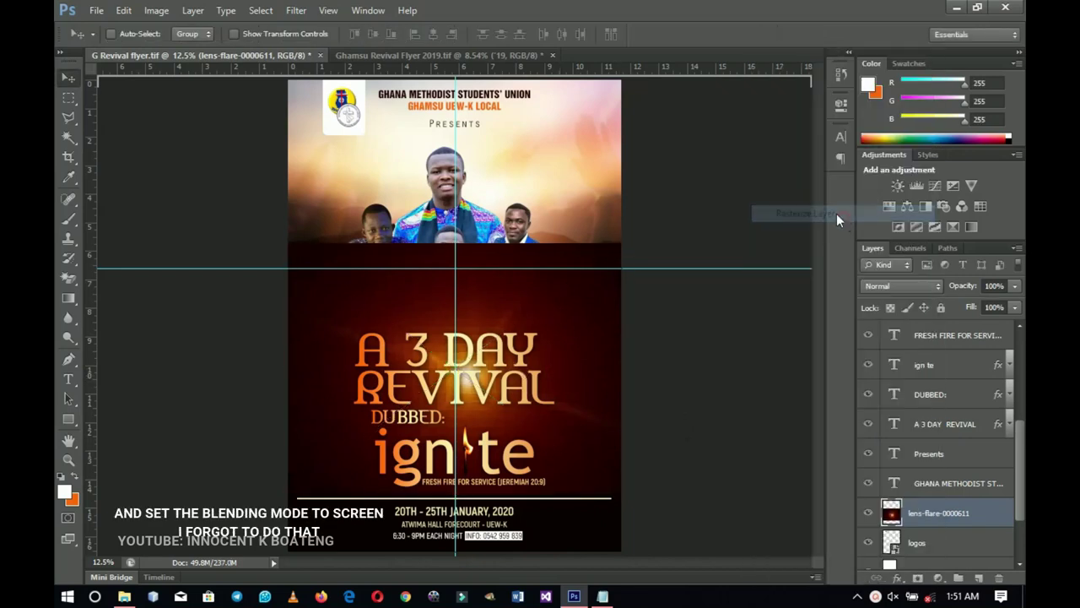
click(296, 10)
mouse_move(423, 173)
click(545, 273)
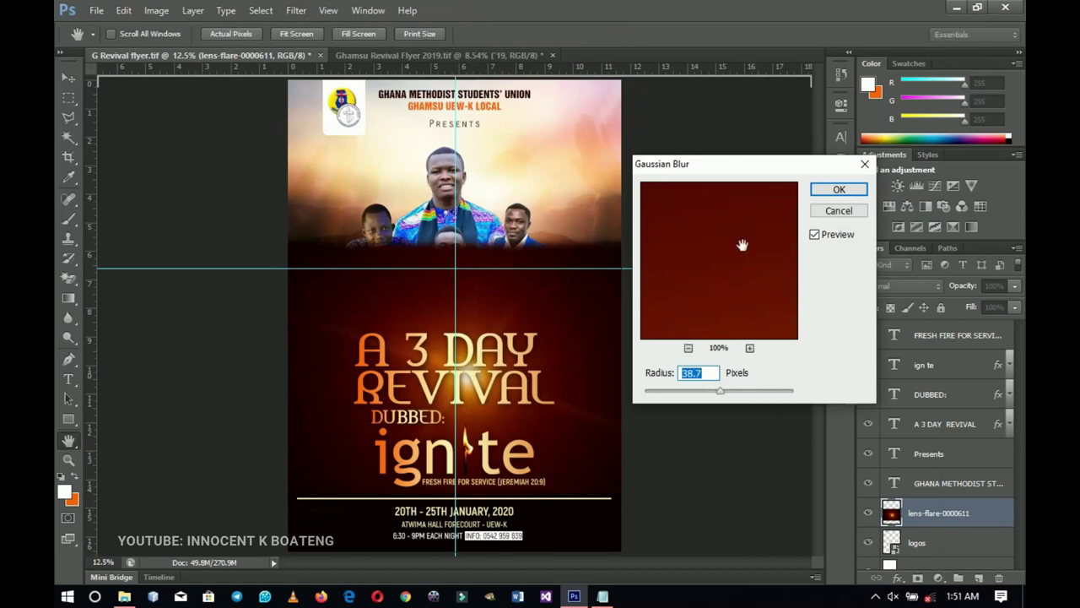
click(829, 194)
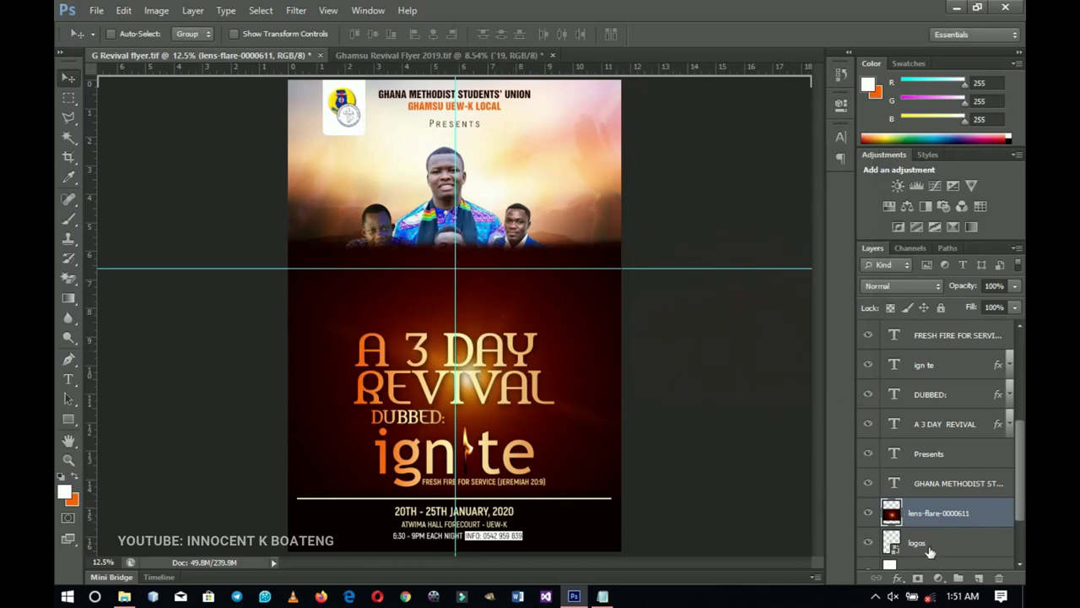
Mask the lens-flare glow, painting black over the speakers' bodies and the bottom-left.
click(918, 579)
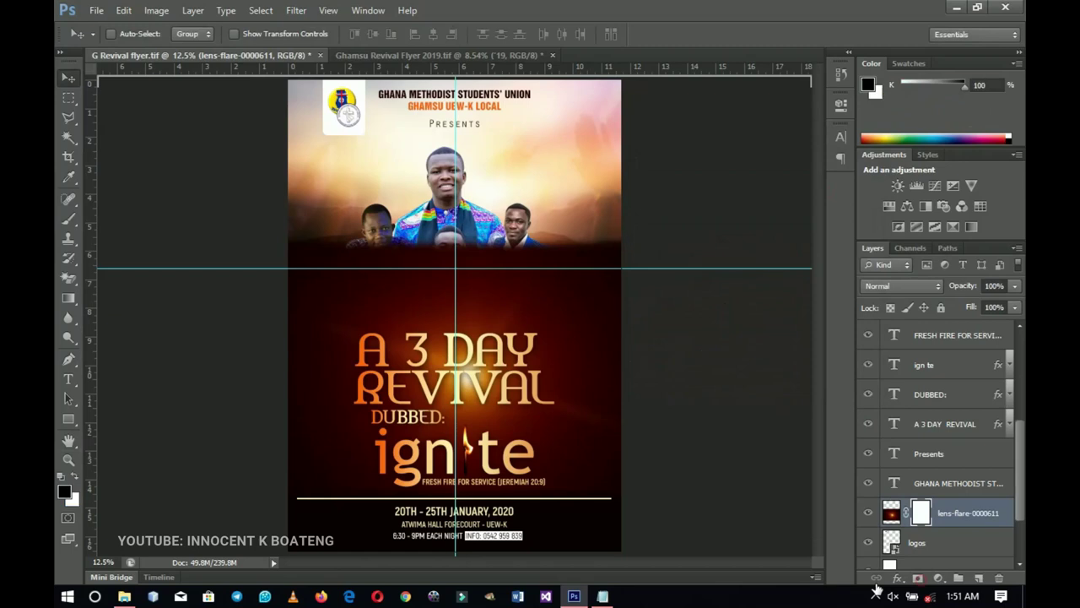
key(d)
key(b)
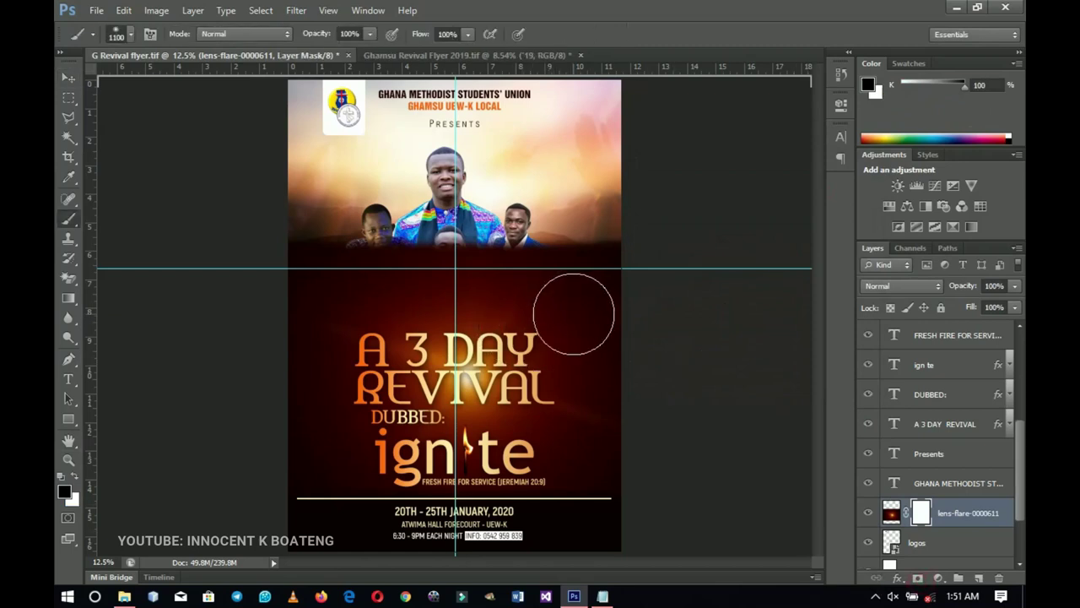
mouse_move(615, 259)
mouse_down()
mouse_move(553, 252)
mouse_move(581, 240)
mouse_move(512, 217)
mouse_move(454, 239)
mouse_move(481, 231)
mouse_move(288, 245)
mouse_move(271, 233)
mouse_move(287, 272)
mouse_up()
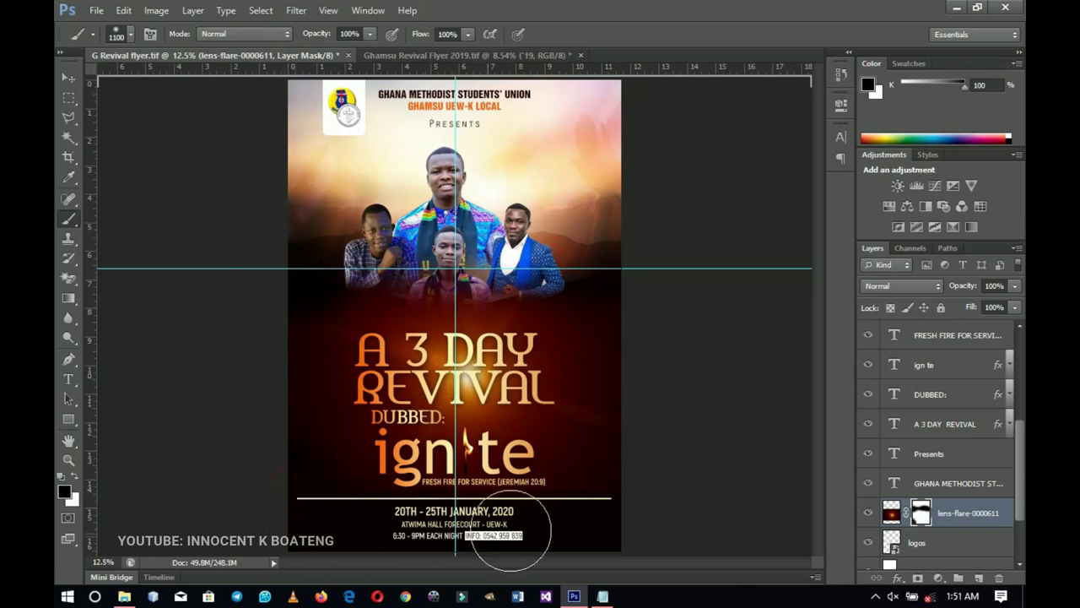
mouse_move(501, 530)
mouse_down()
mouse_move(475, 555)
mouse_move(319, 470)
mouse_up()
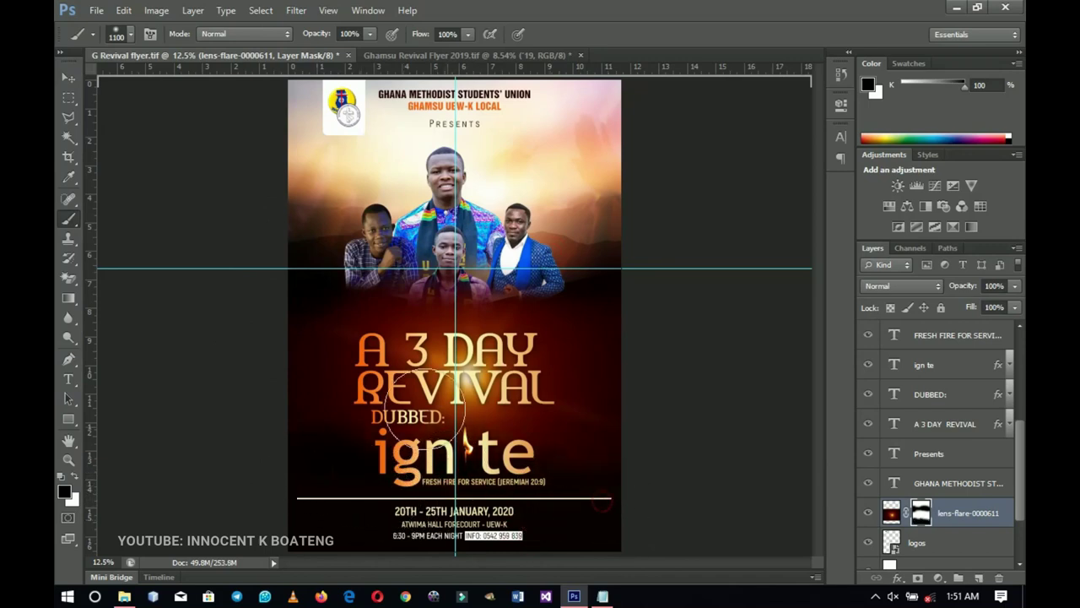
scroll(571, 374, down, 2)
key(bracketleft)
key(bracketleft)
key(bracketleft)
Zoom in on the title and toggle the Untitled-1 flame layer's visibility over the 'i'.
key(z)
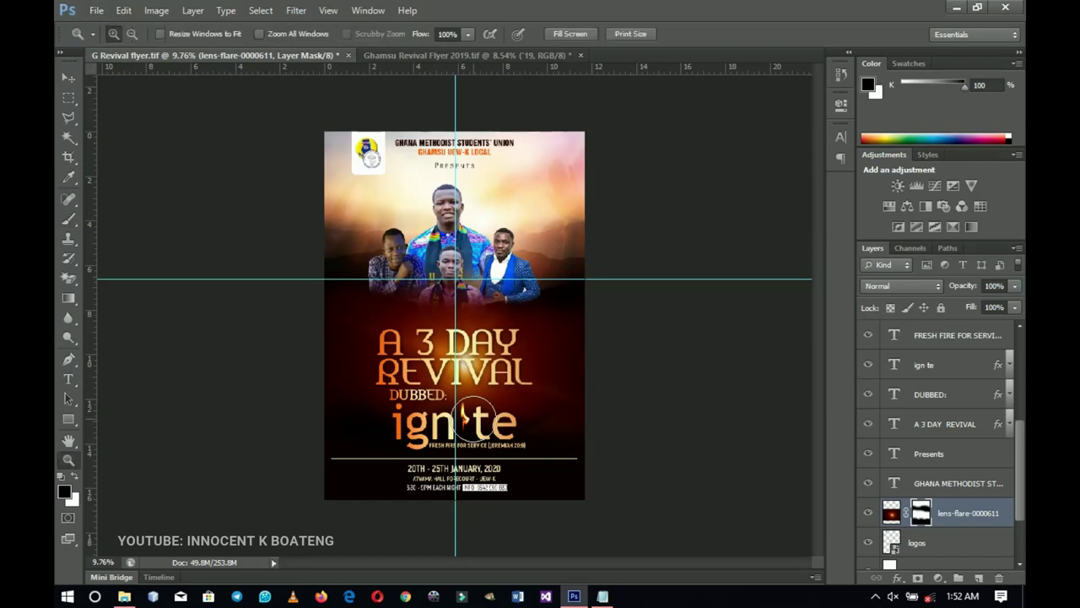
click(477, 414)
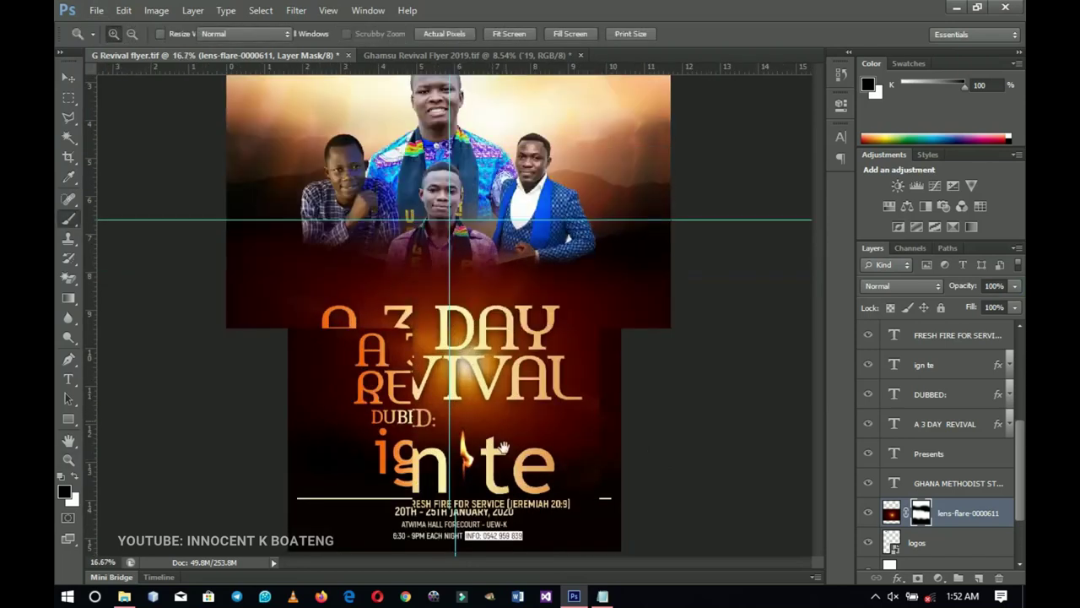
drag(504, 448, 505, 325)
click(506, 325)
key(v)
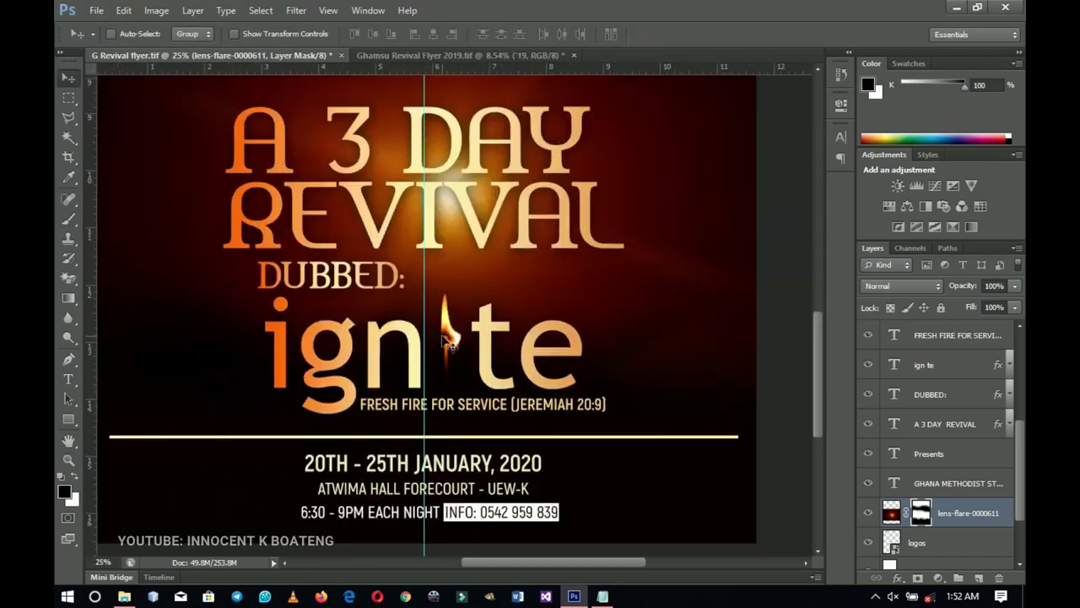
right_click(452, 339)
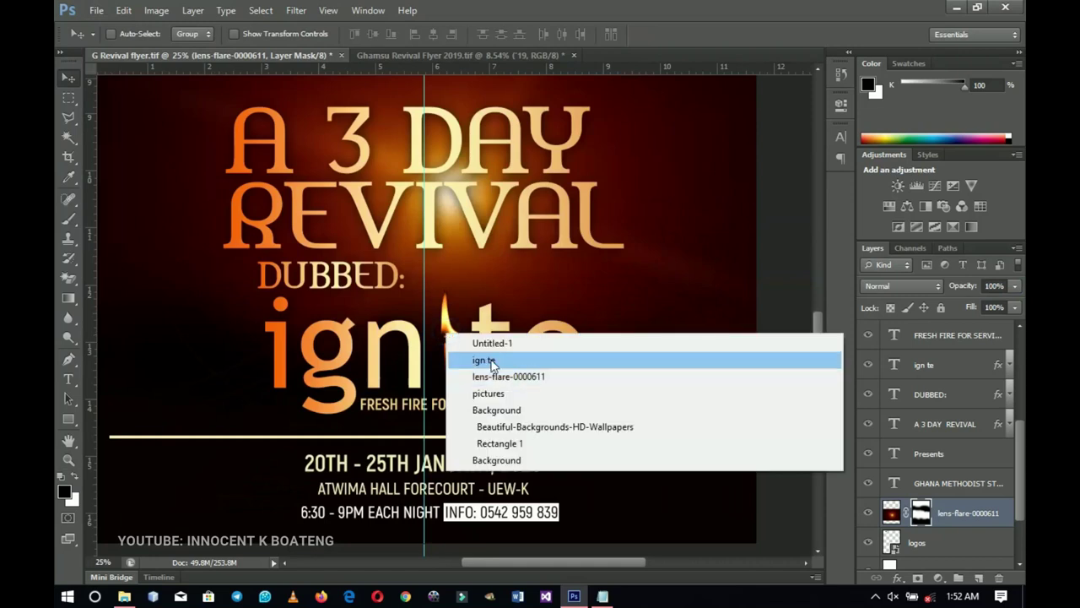
click(500, 394)
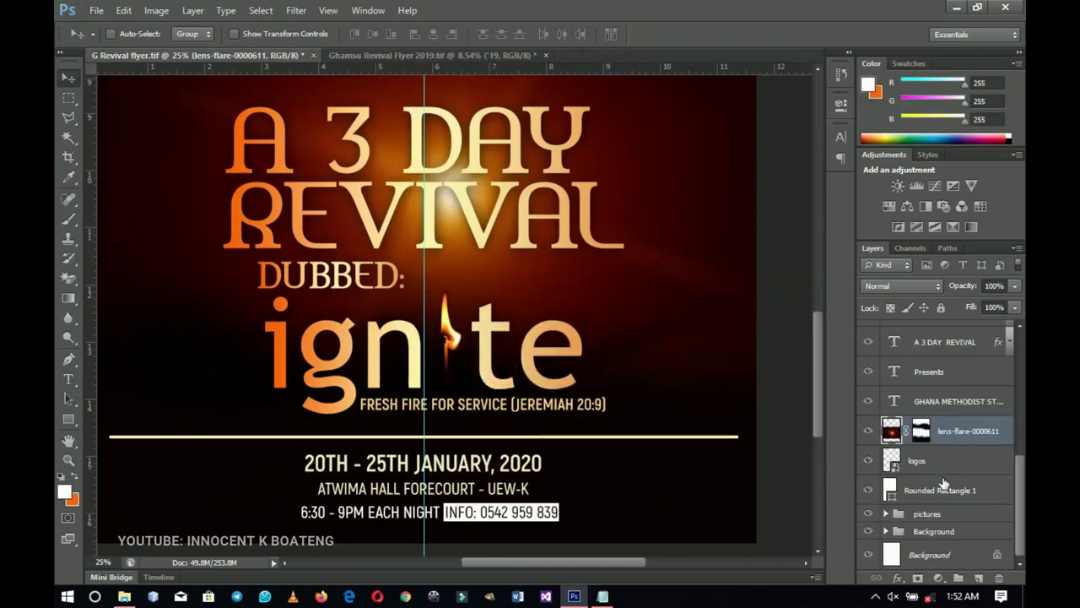
scroll(939, 448, up, 5)
click(904, 365)
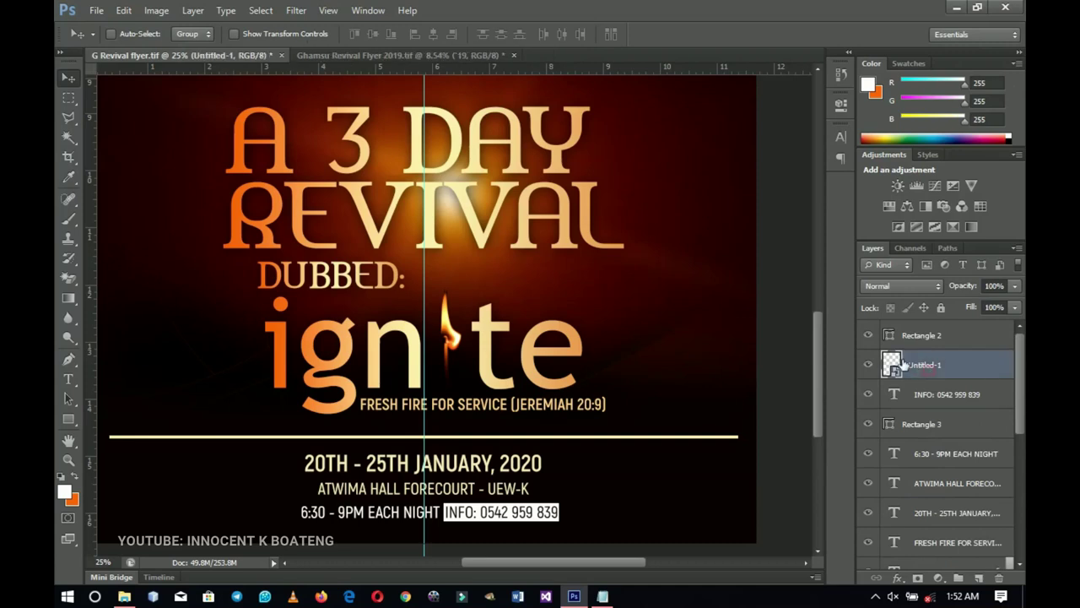
click(868, 365)
Place another lens-flare image over the 'i' in 'ignite'.
click(574, 598)
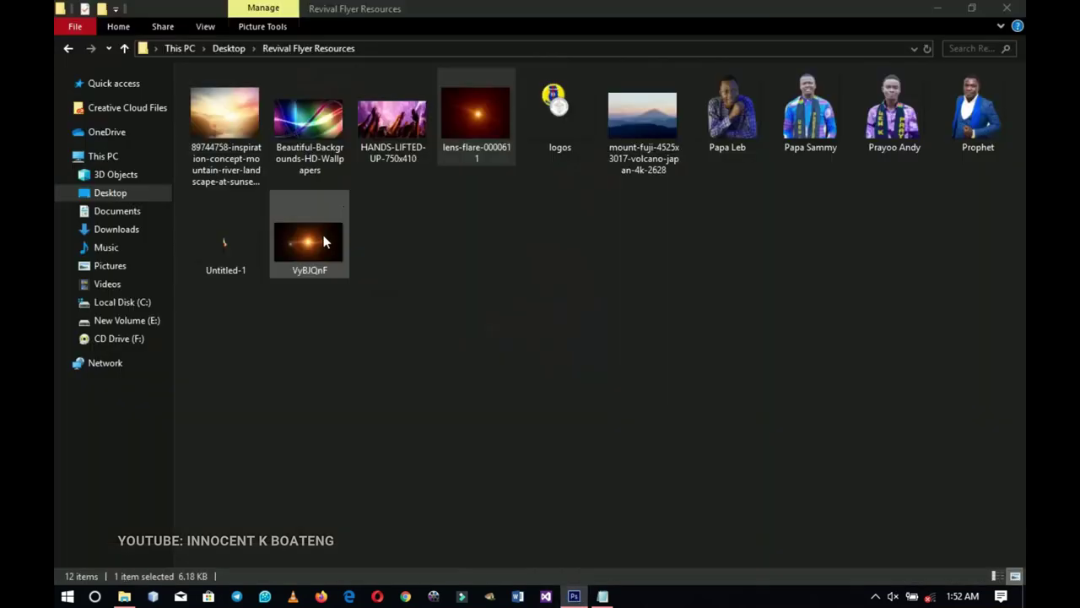
drag(506, 128, 432, 374)
drag(515, 315, 494, 294)
key(Return)
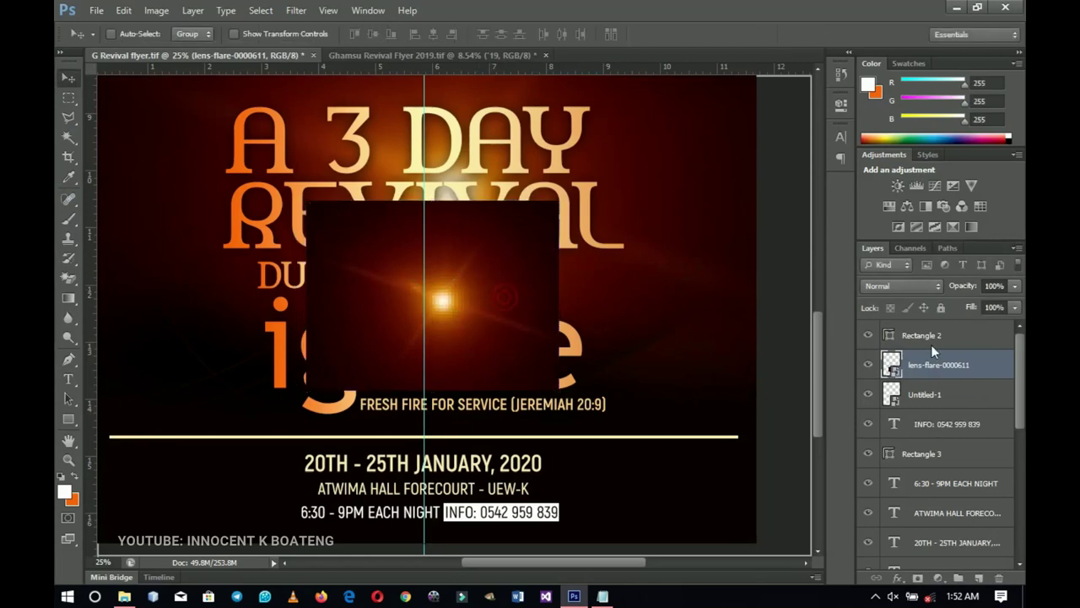
Rasterize the flare layer and set its blend mode to Screen.
right_click(933, 368)
click(823, 214)
click(915, 287)
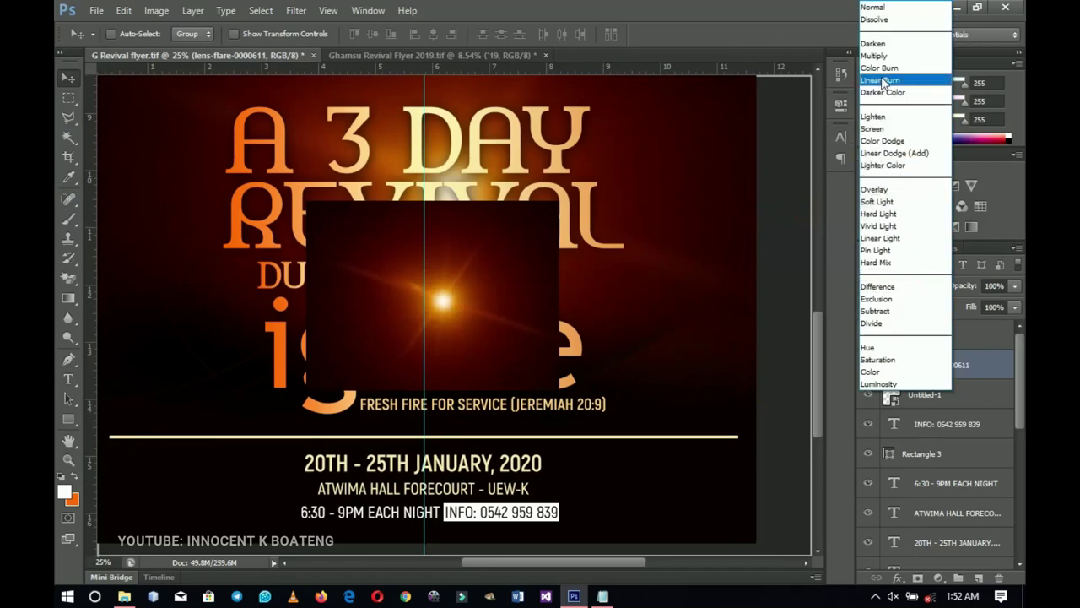
click(874, 129)
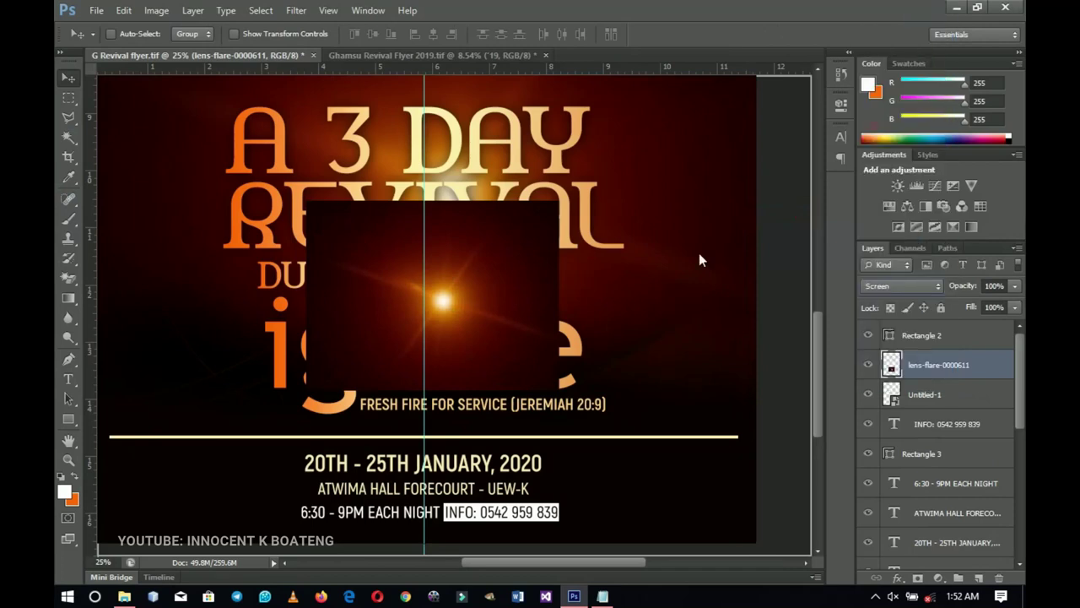
drag(530, 342, 530, 343)
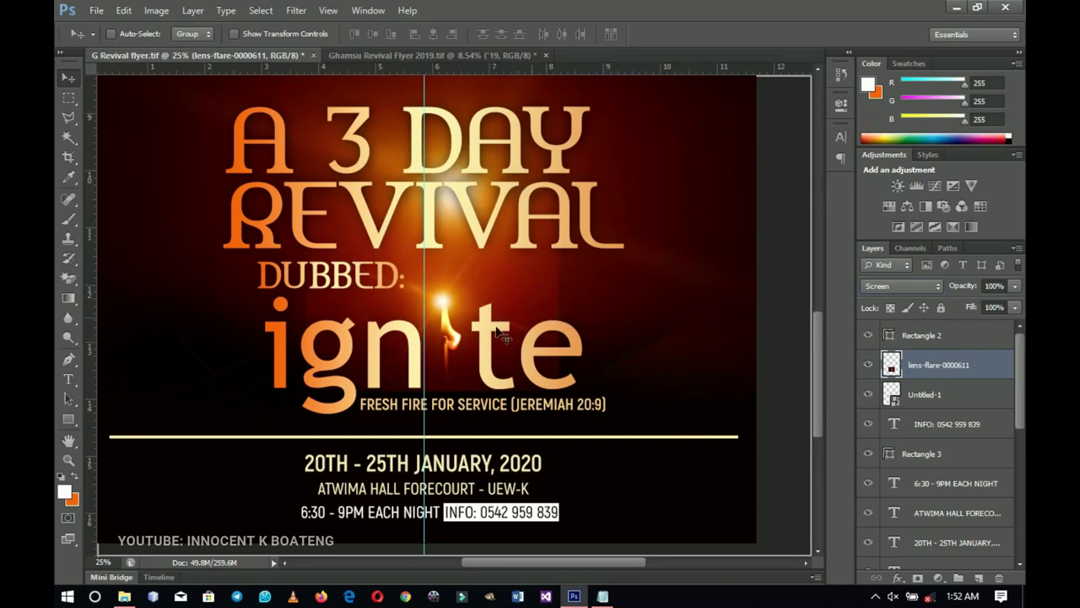
Add a layer mask to the flare and paint black around REVIVAL.
click(917, 578)
key(b)
key(x)
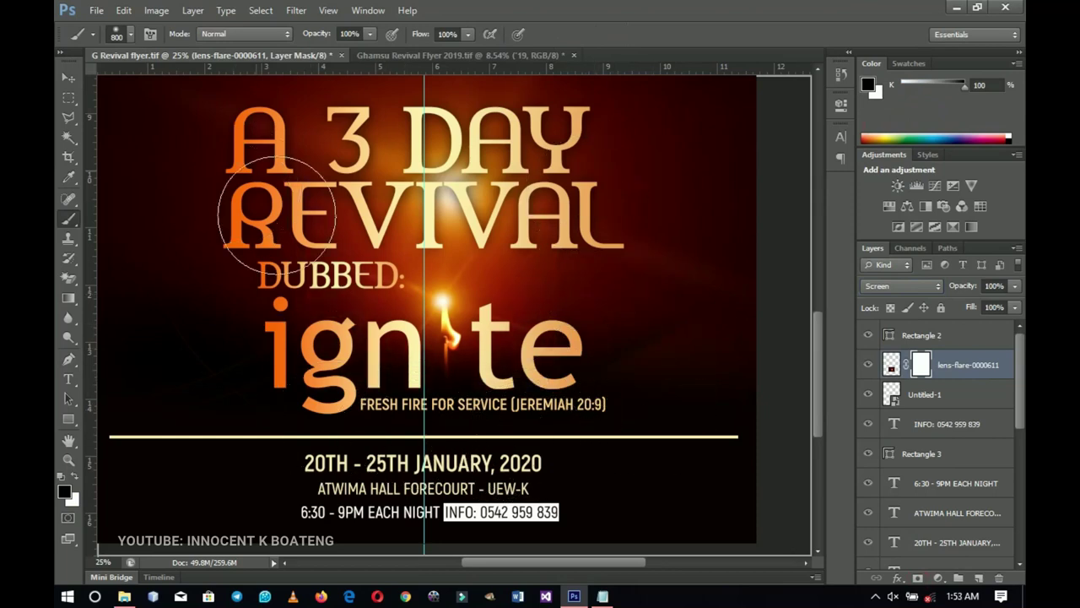
mouse_move(277, 214)
mouse_down()
mouse_move(477, 227)
mouse_move(456, 195)
mouse_move(353, 204)
mouse_move(404, 226)
mouse_move(414, 264)
mouse_up()
scroll(413, 265, down, 4)
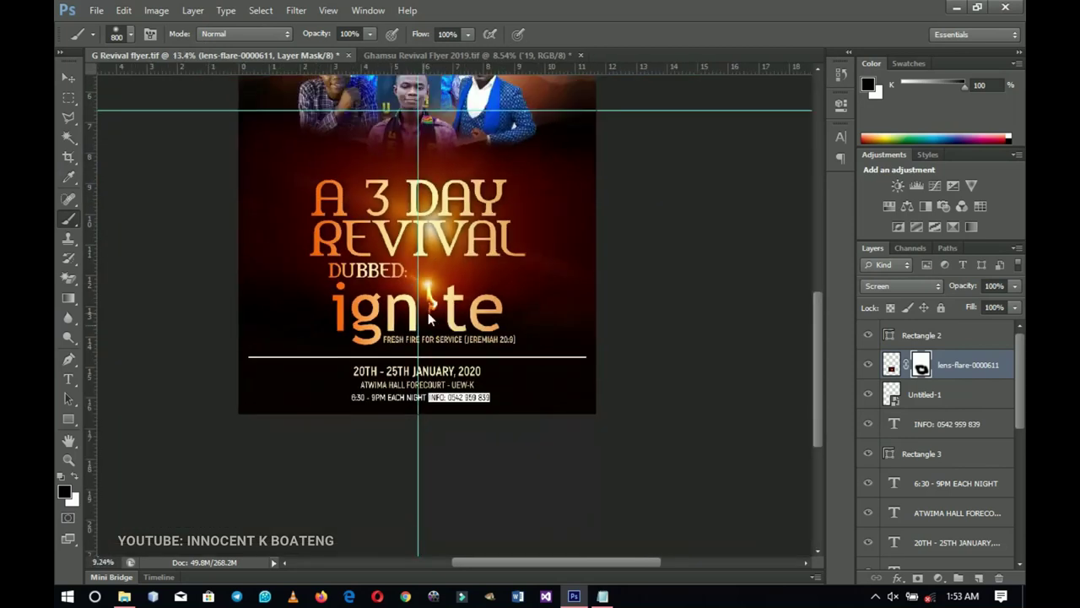
scroll(428, 318, down, 2)
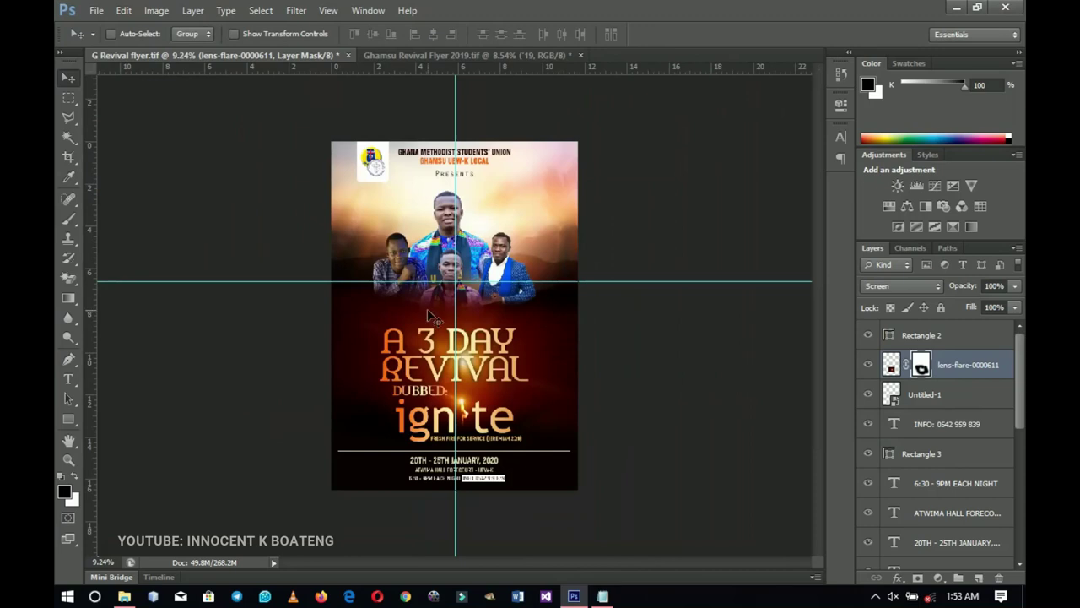
Select the top speaker's photo layer and place the VyBJQnF image into the pictures group.
scroll(446, 302, up, 3)
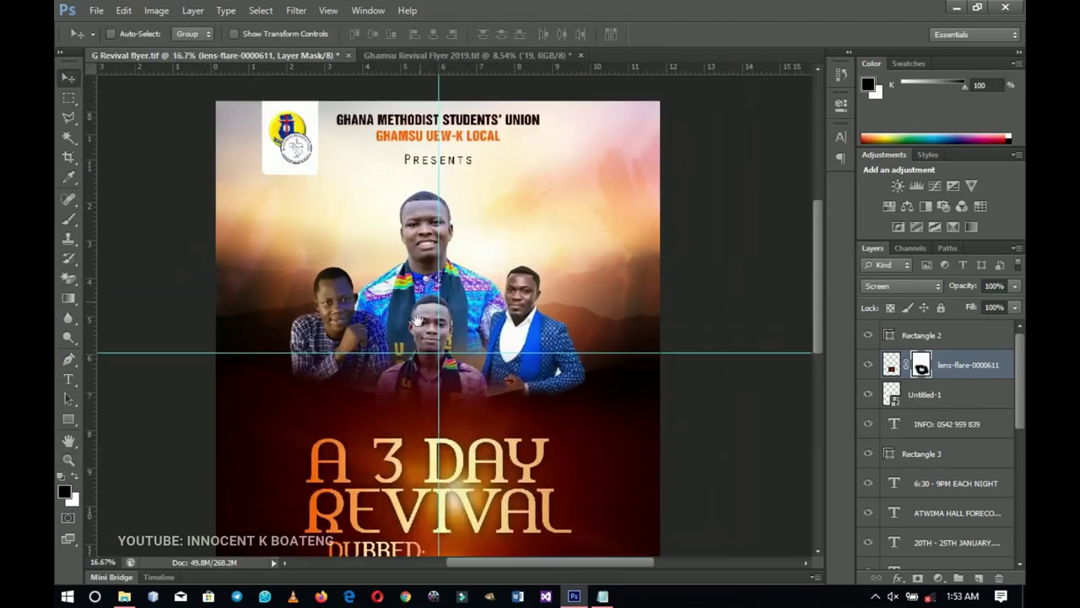
right_click(403, 326)
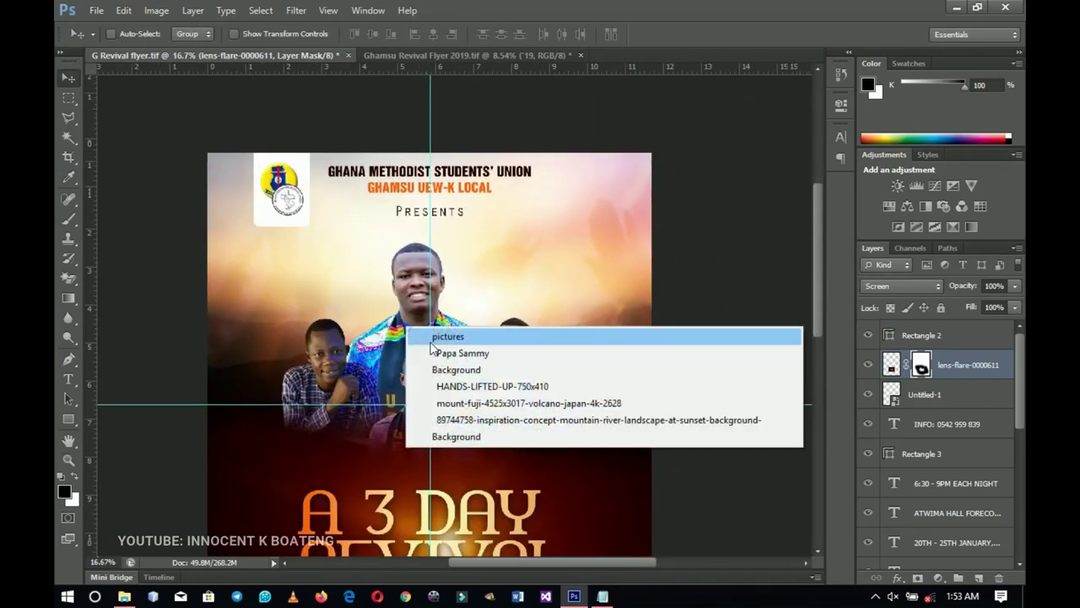
click(447, 353)
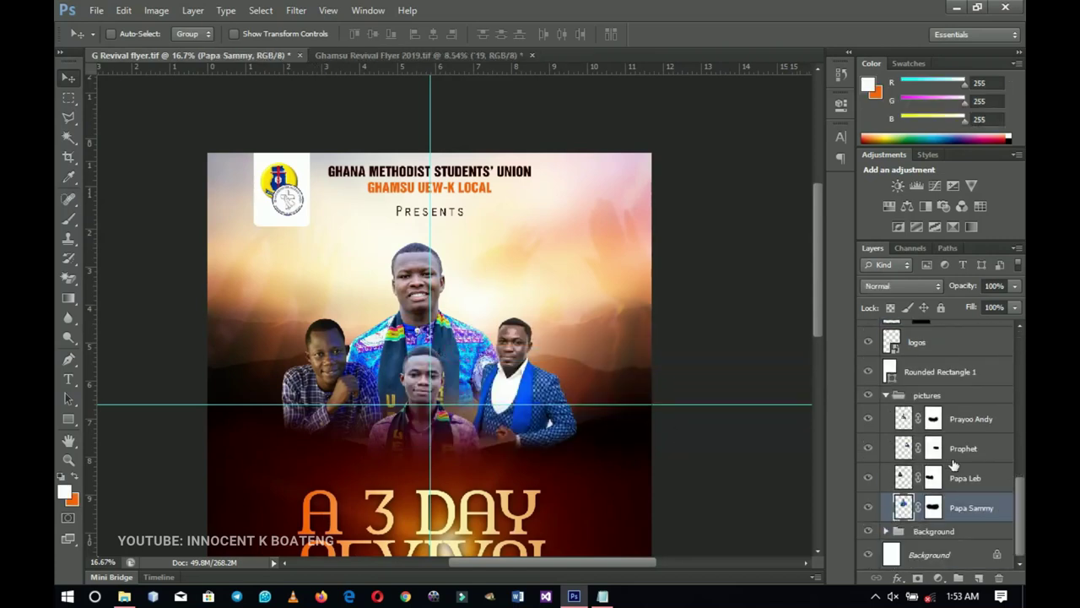
click(575, 596)
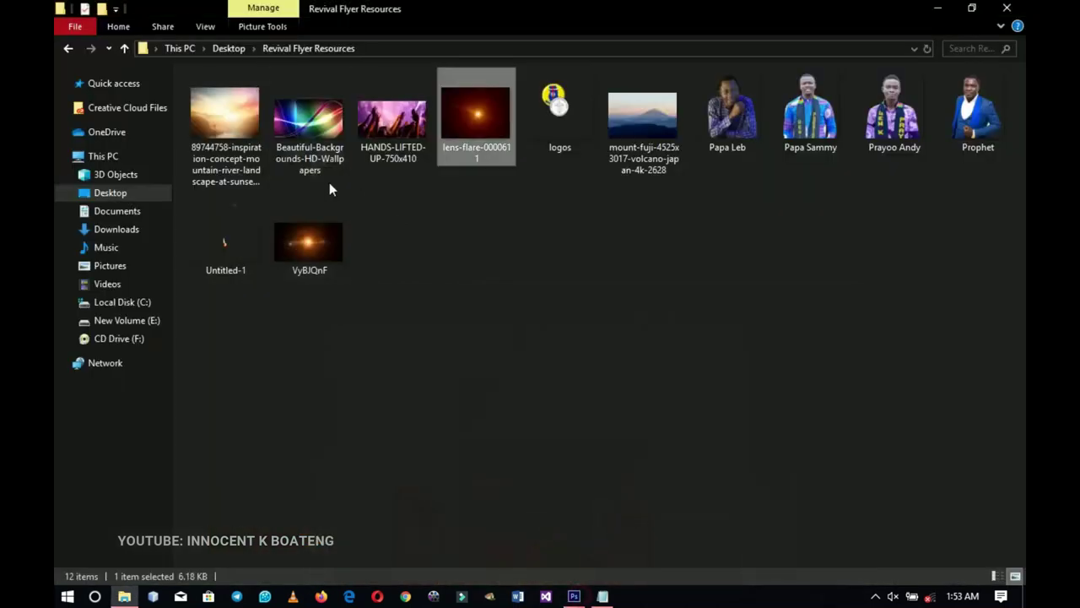
drag(314, 245, 432, 335)
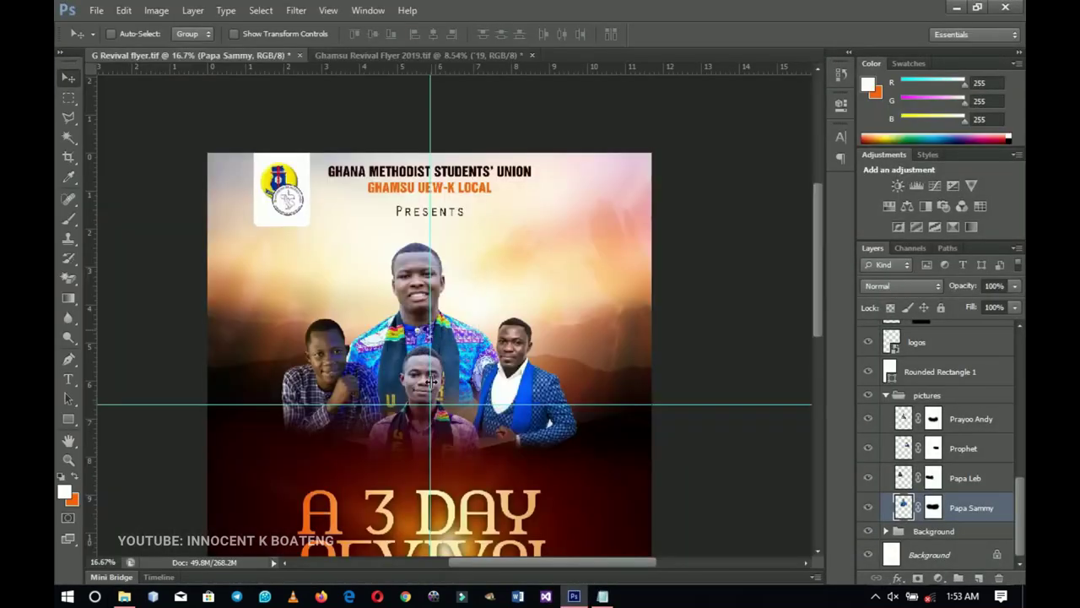
key(Return)
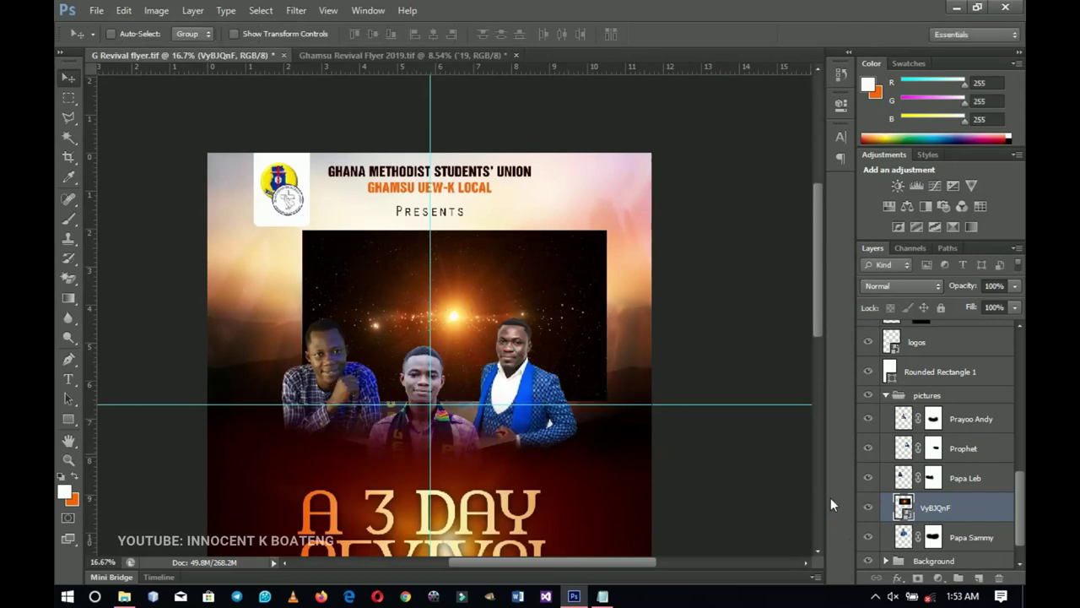
Rasterize the VyBJQnF layer, set it to Screen, and move it down-left.
right_click(924, 509)
click(794, 213)
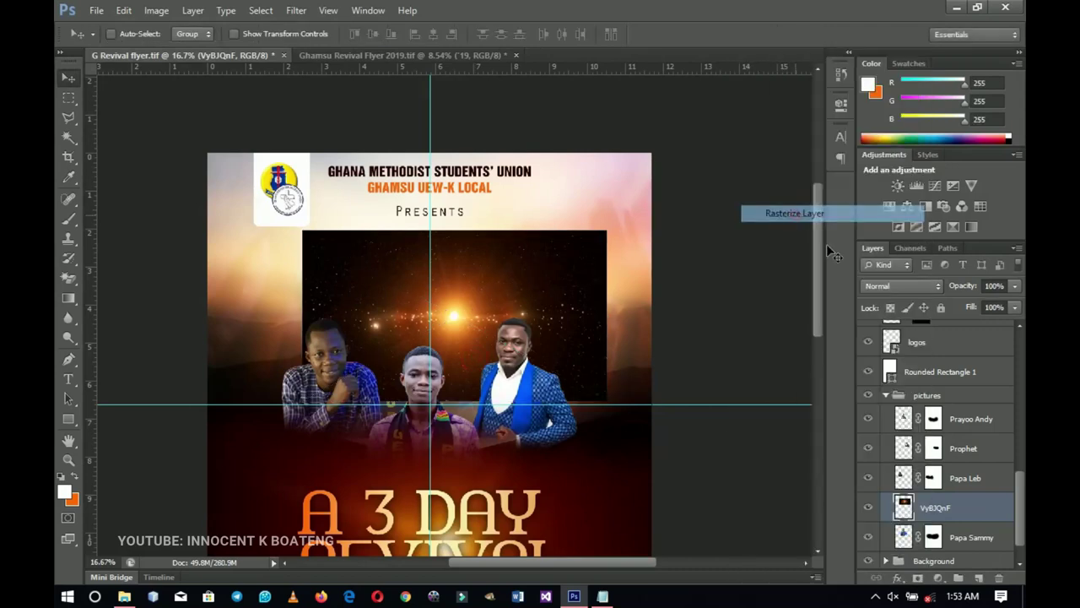
click(886, 287)
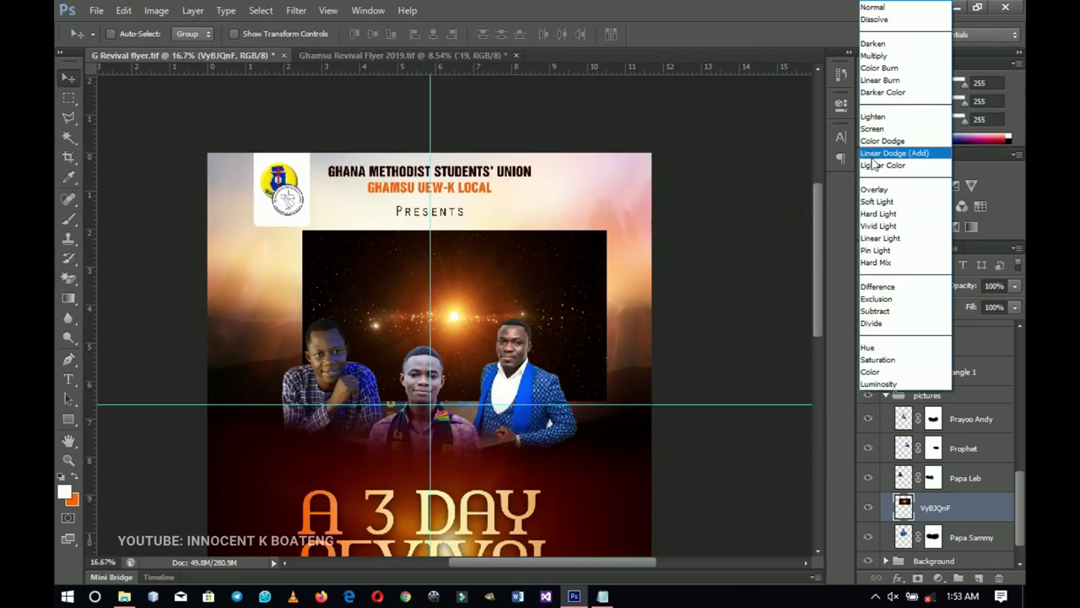
click(872, 128)
drag(596, 350, 496, 385)
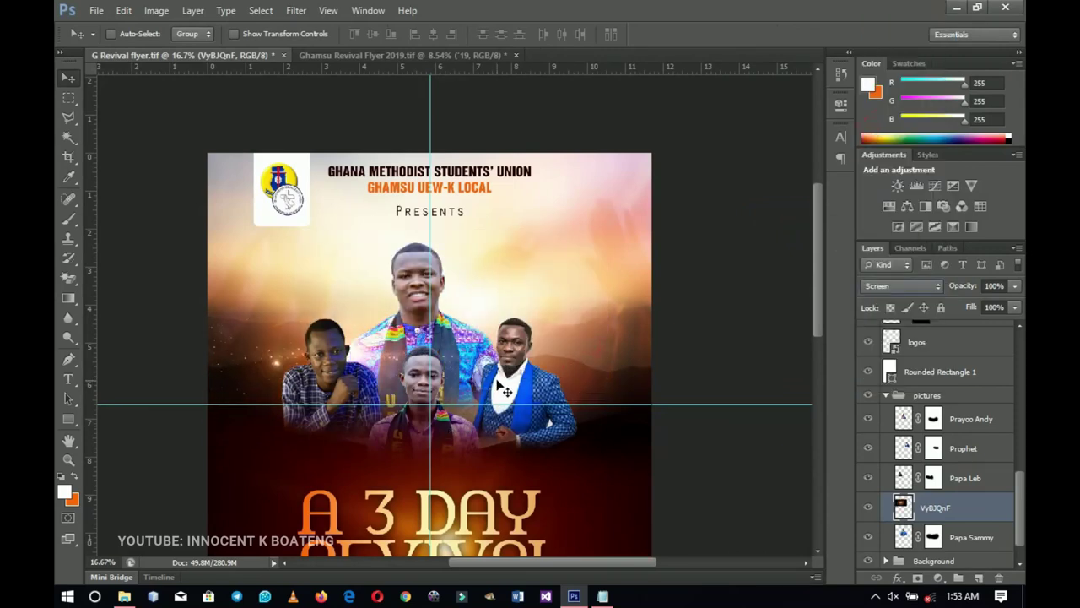
Scale the VyBJQnF glow image up to about 124%.
key(ctrl+t)
drag(505, 267, 543, 246)
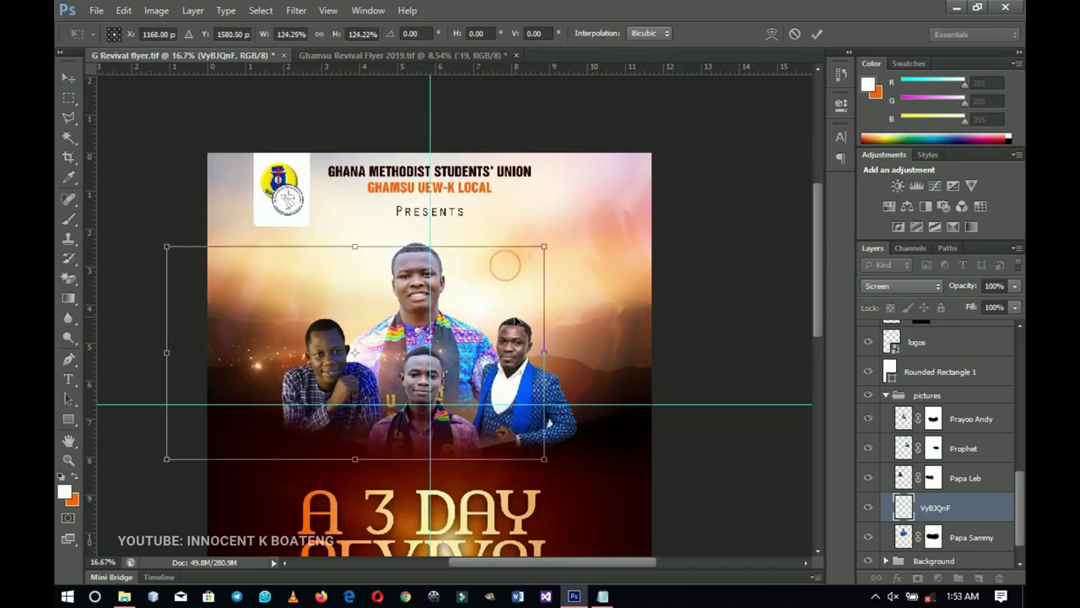
key(Return)
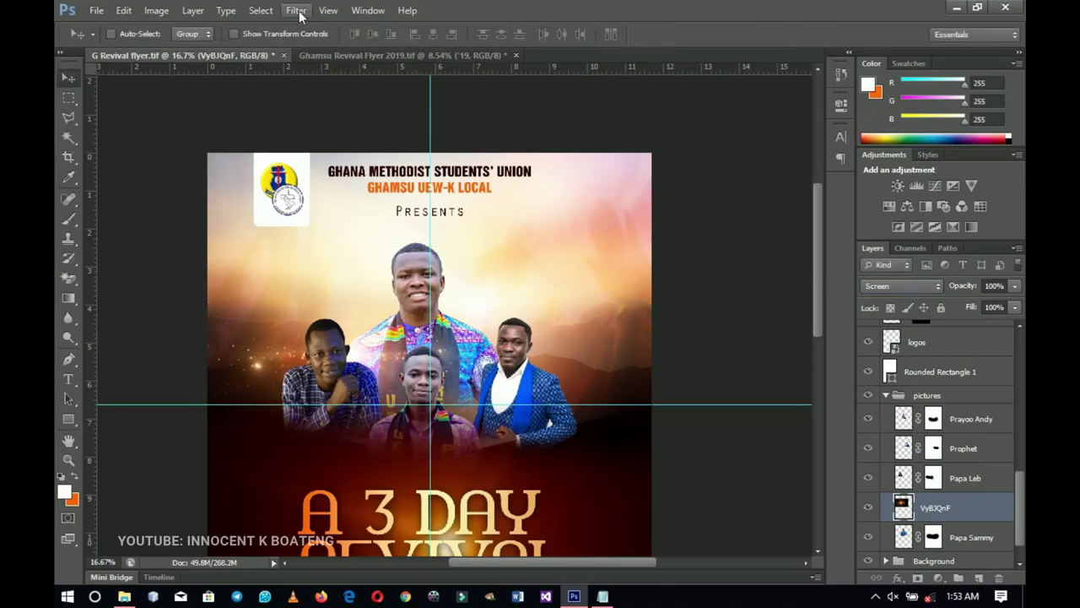
click(295, 10)
Soften the VyBJQnF glow with a Gaussian Blur at a lower radius.
mouse_move(386, 164)
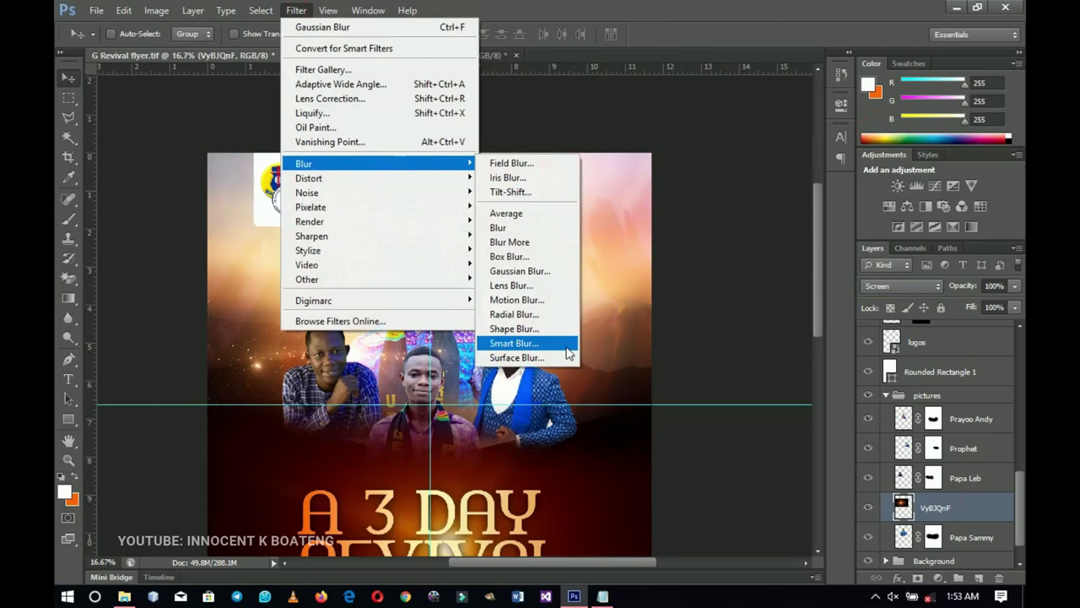
click(549, 280)
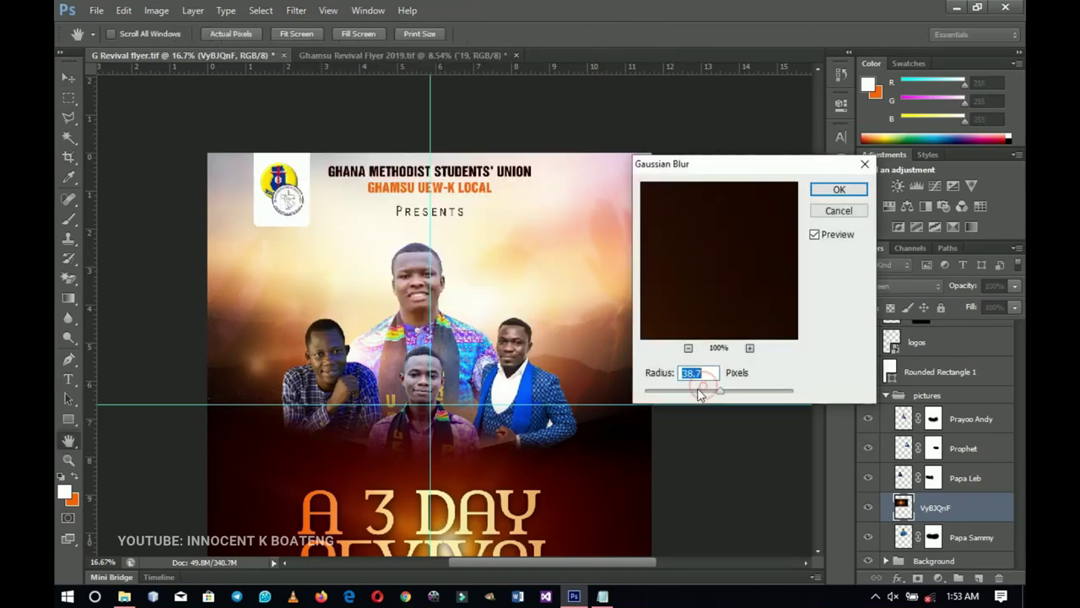
drag(697, 395, 709, 395)
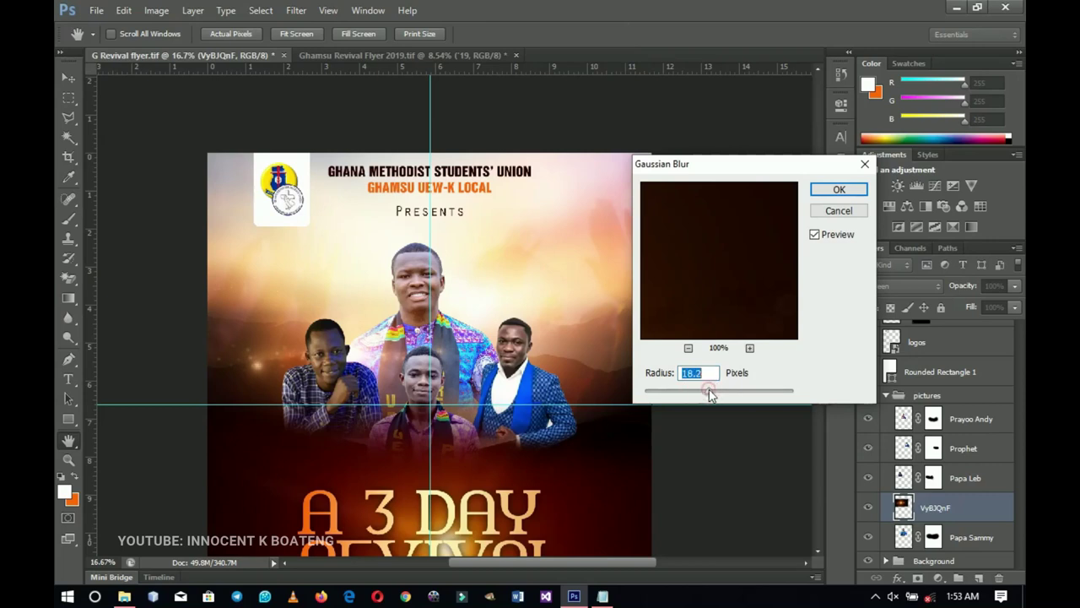
click(839, 189)
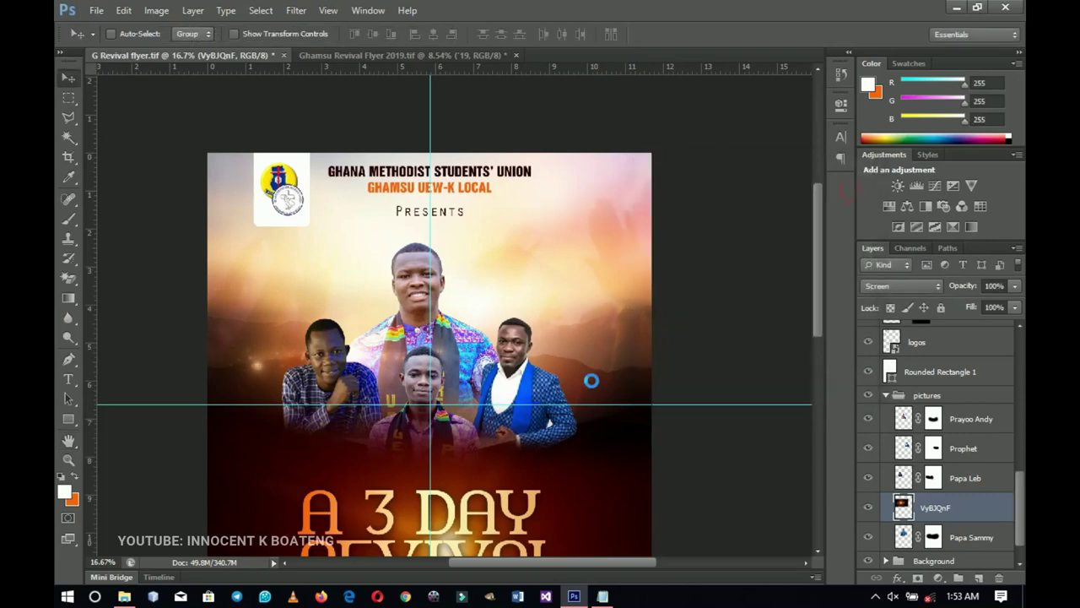
Duplicate the glow, move the copy to the flyer's right side, and scale it to about 110%.
key(ctrl+j)
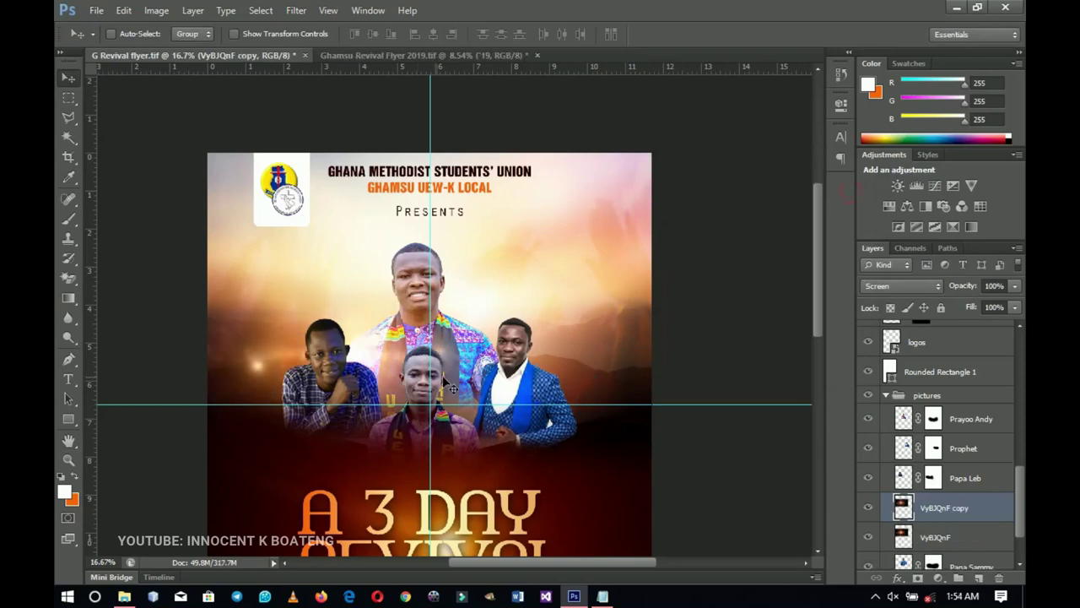
drag(393, 377, 651, 363)
key(ctrl+t)
drag(425, 467, 395, 493)
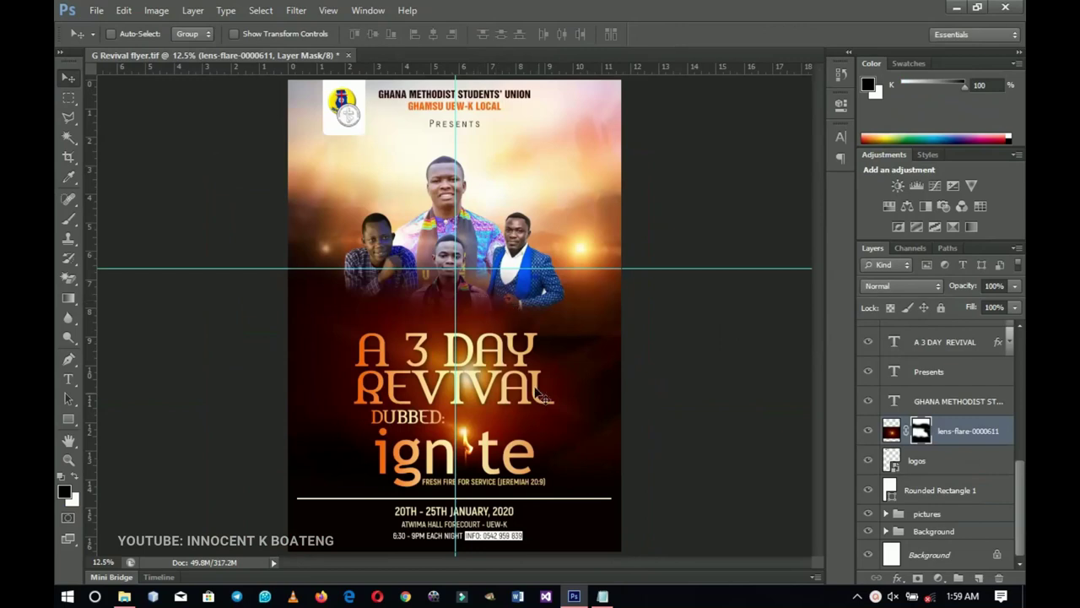
Brush black on the lens-flare mask so the glow blends behind the title's 'i', then zoom out.
key(z)
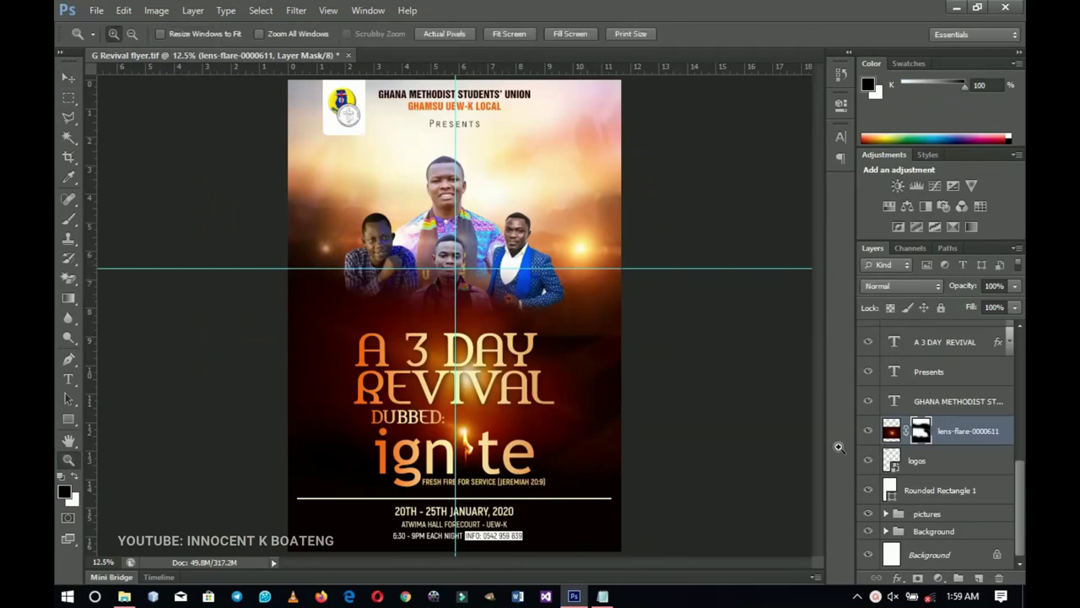
key(b)
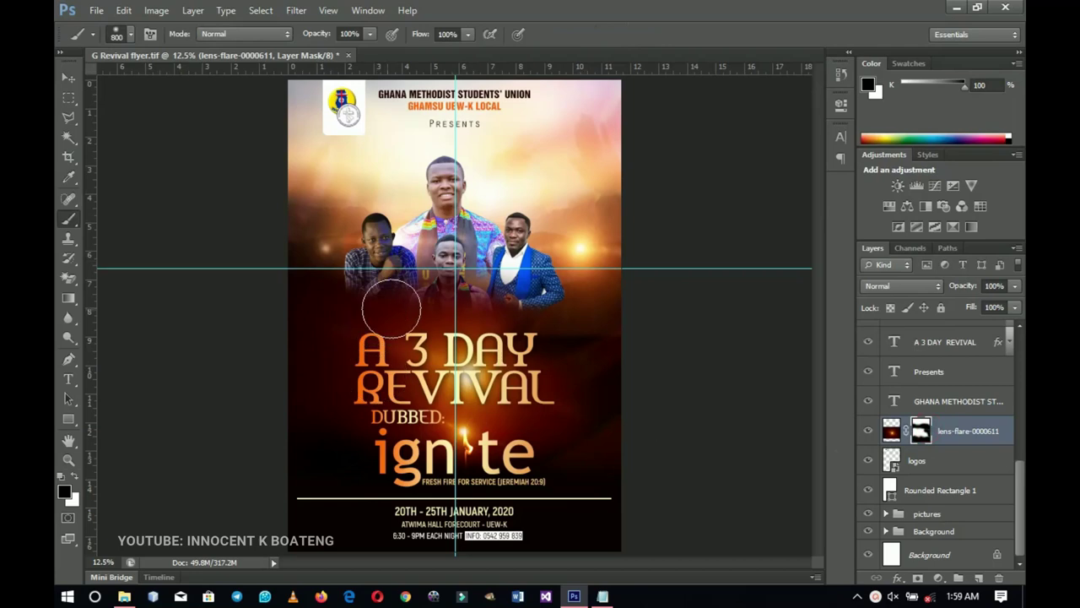
drag(460, 300, 338, 278)
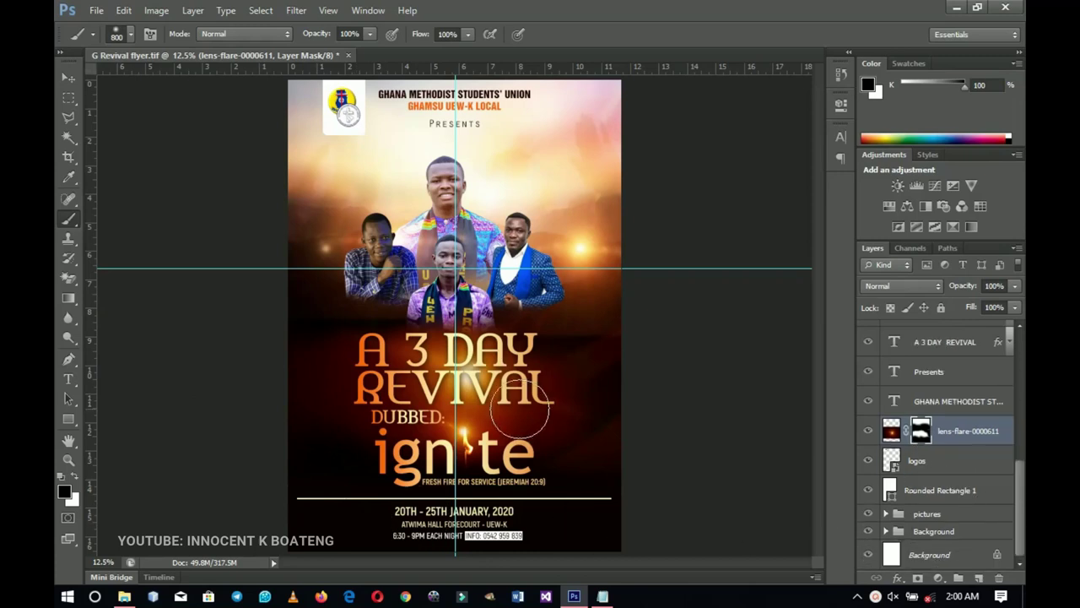
scroll(520, 409, up, 2)
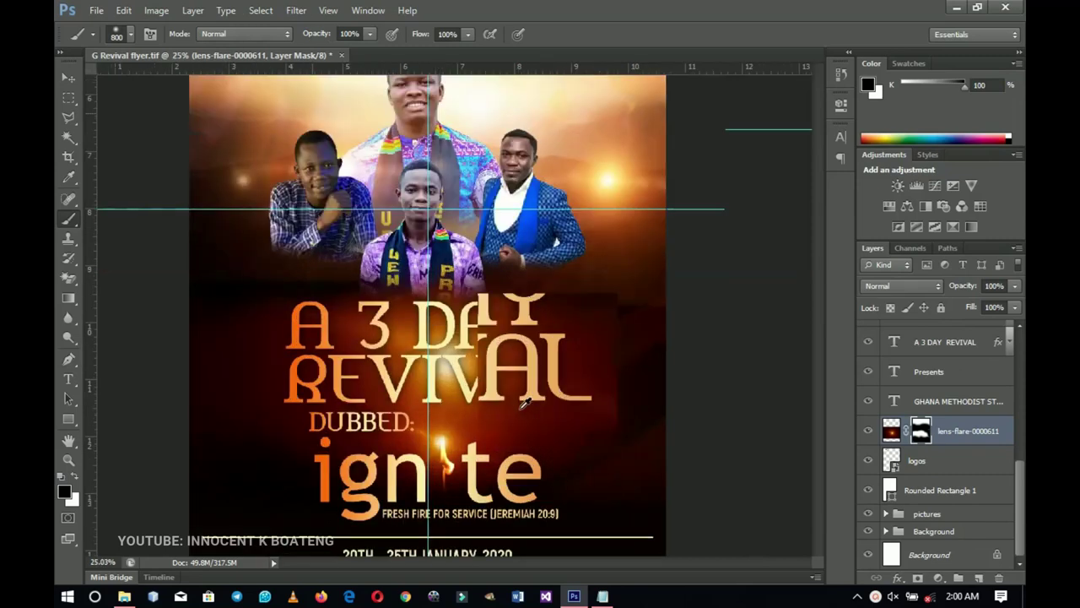
scroll(475, 336, up, 1)
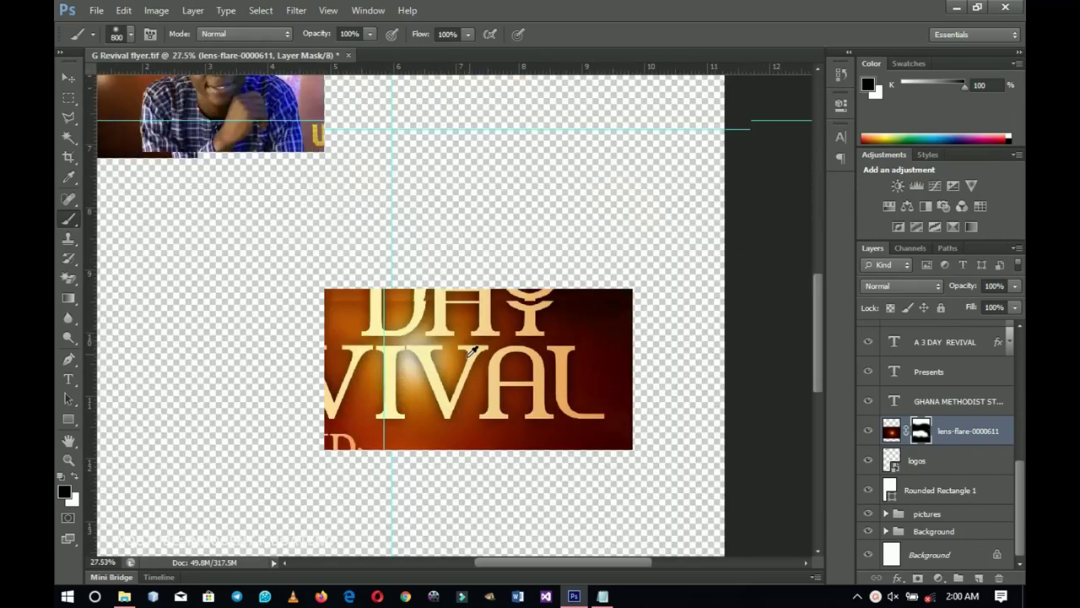
drag(563, 365, 599, 344)
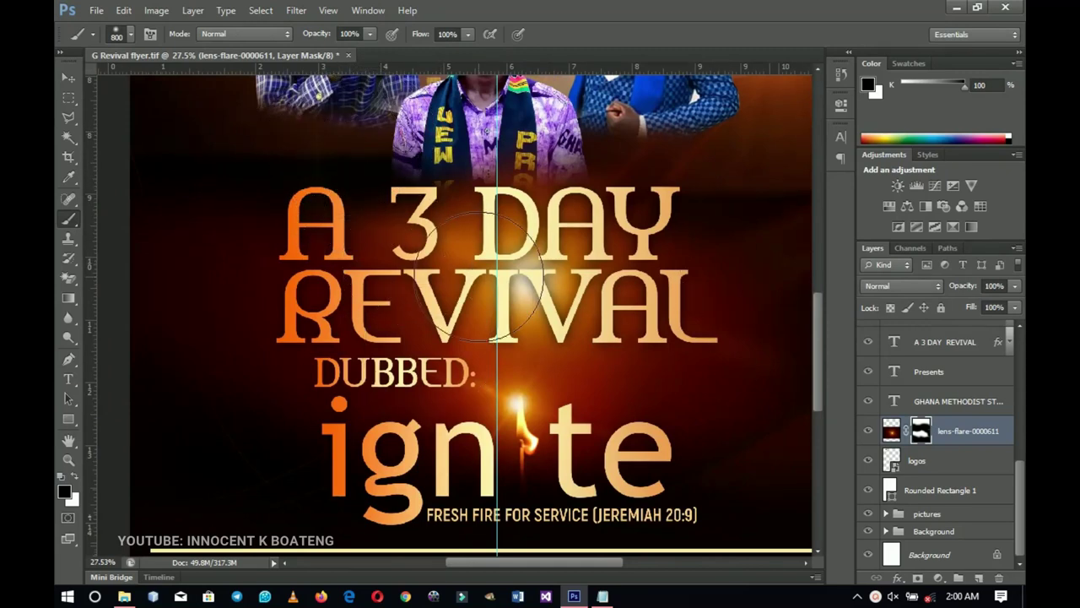
key(z)
scroll(534, 193, down, 5)
scroll(483, 309, up, 5)
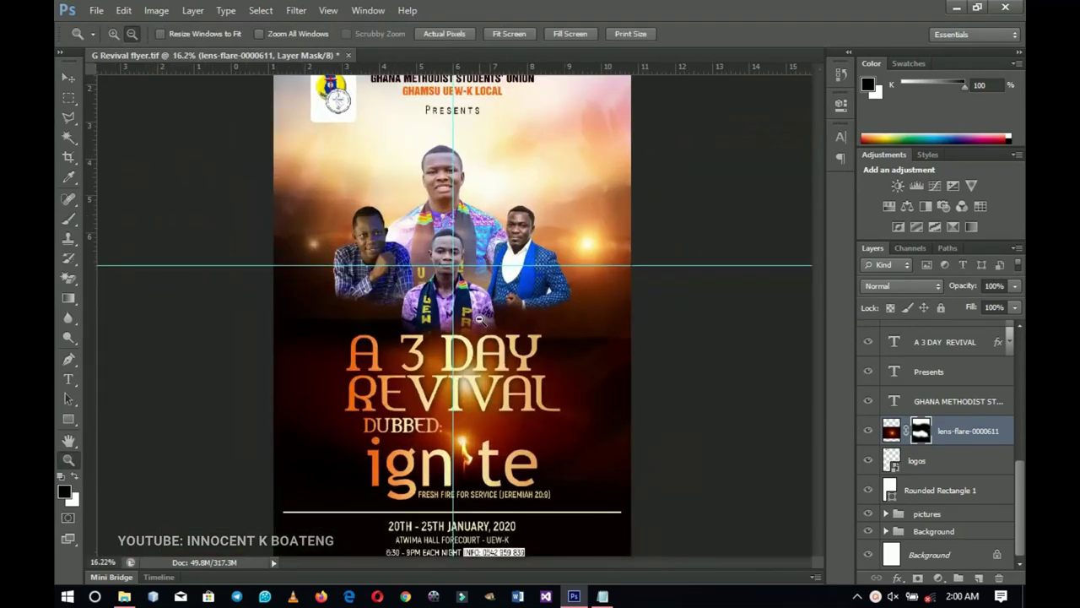
Start a text line beside the left speaker set in Akrobat Bold at a smaller size.
click(949, 515)
click(68, 379)
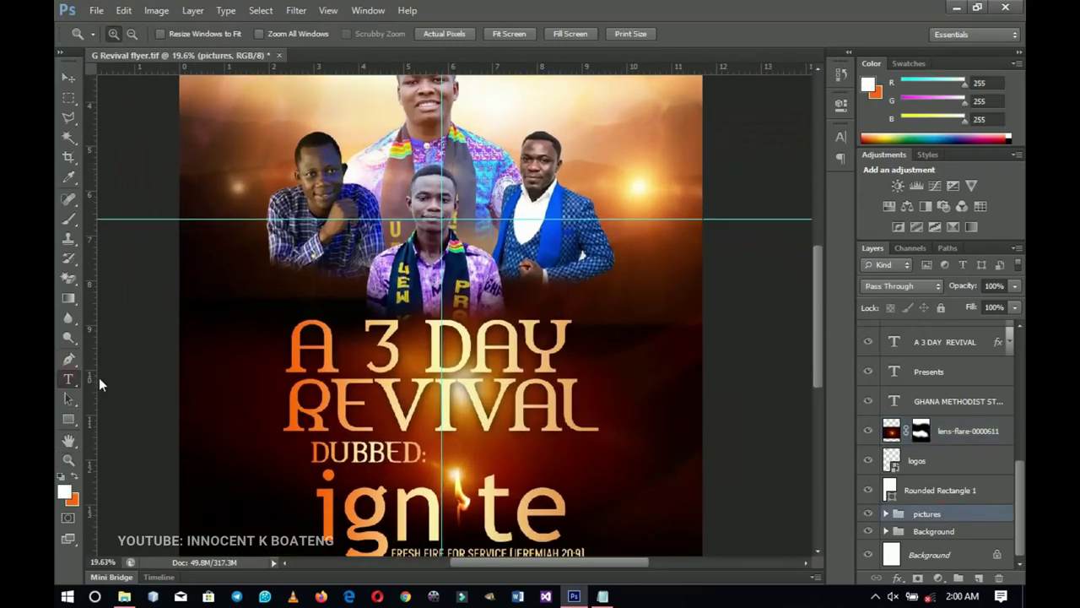
click(265, 281)
click(179, 35)
text(Akrobat)
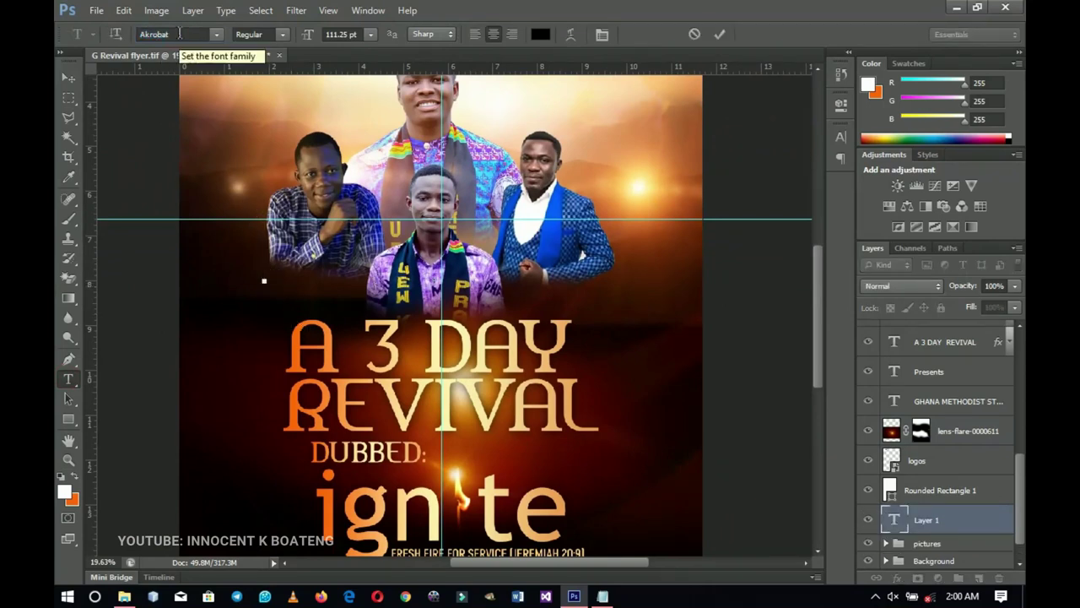
key(Return)
click(283, 40)
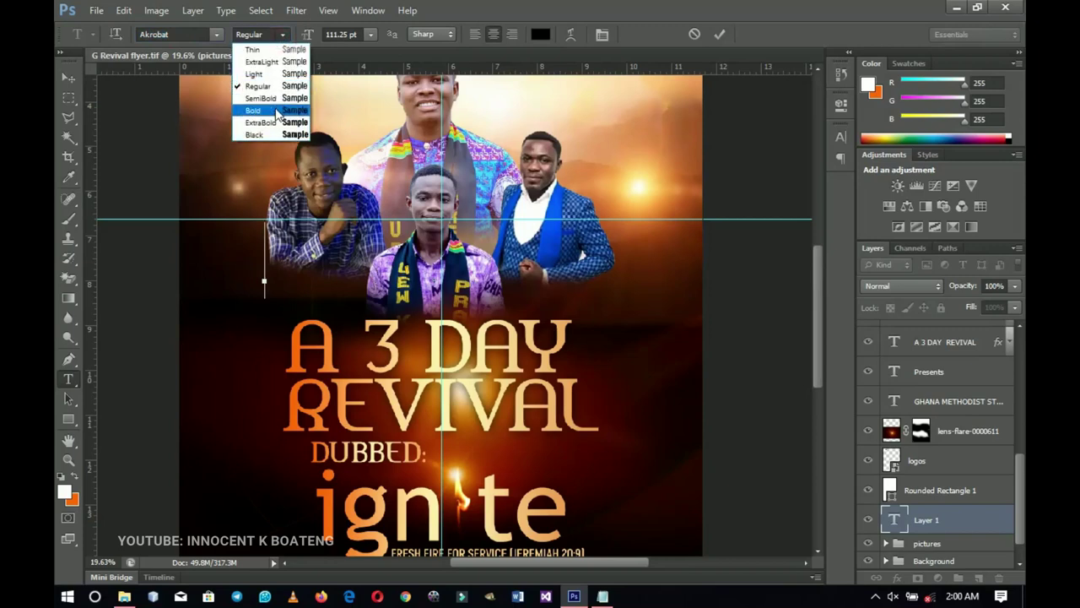
click(279, 110)
drag(305, 39, 291, 38)
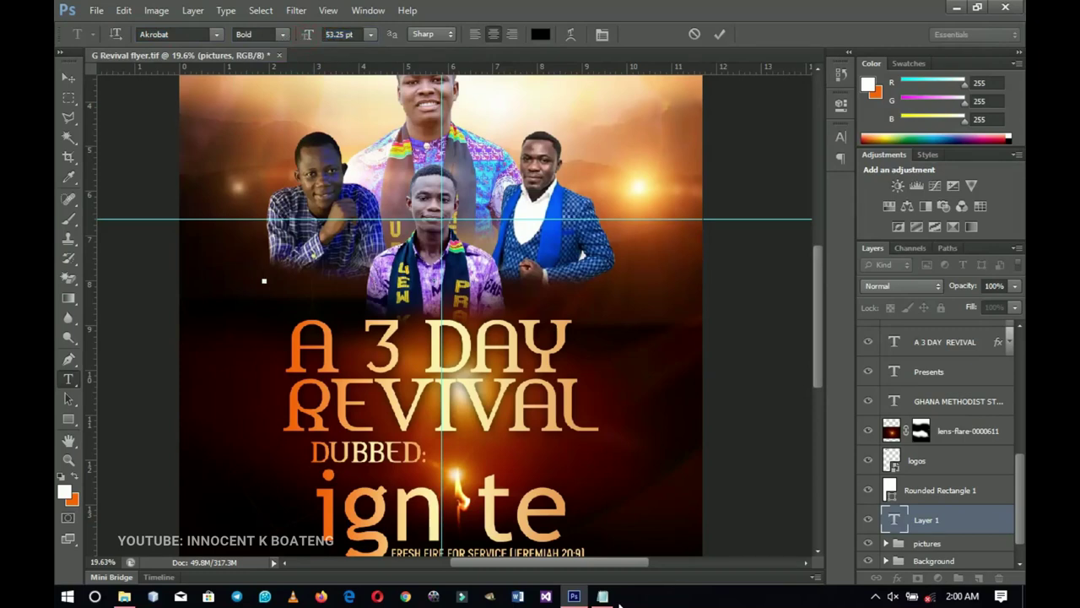
Paste the guest speaker's name and title from the Notepad notes into the caption.
click(603, 596)
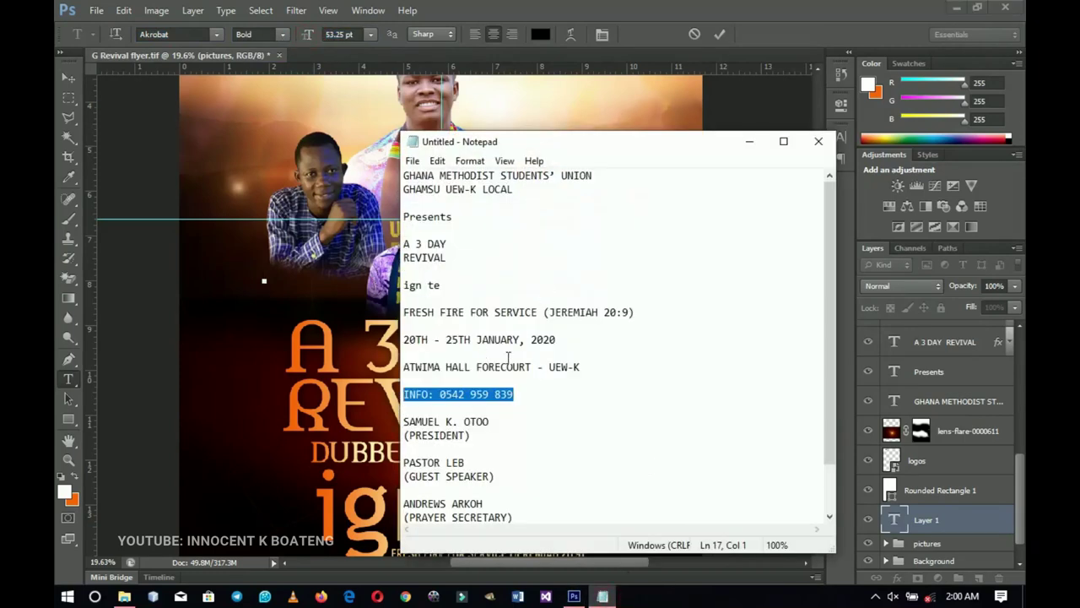
scroll(491, 452, down, 1)
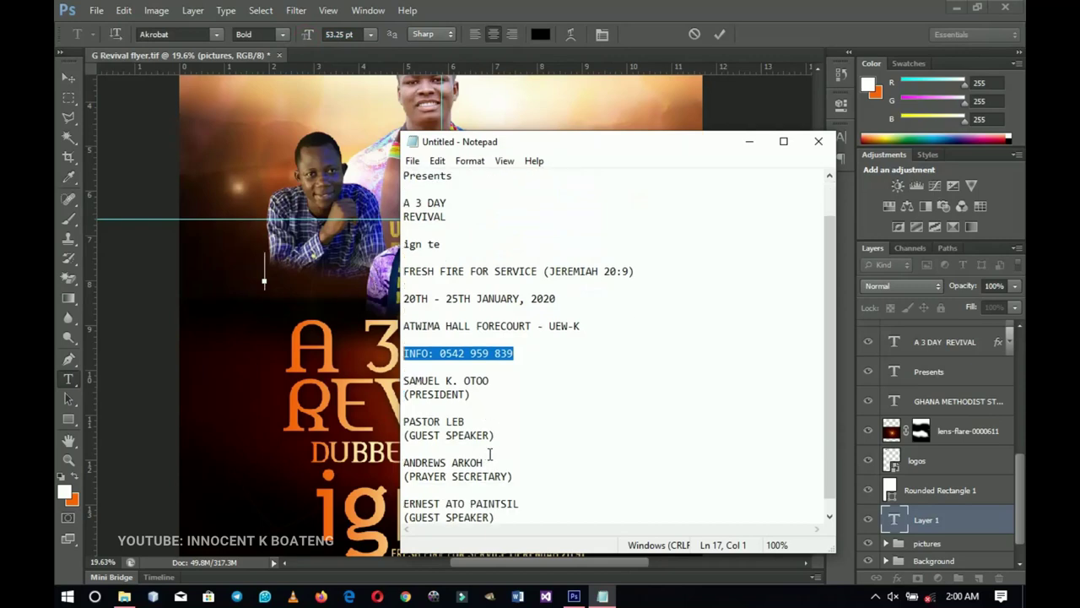
drag(500, 436, 405, 422)
key(ctrl+c)
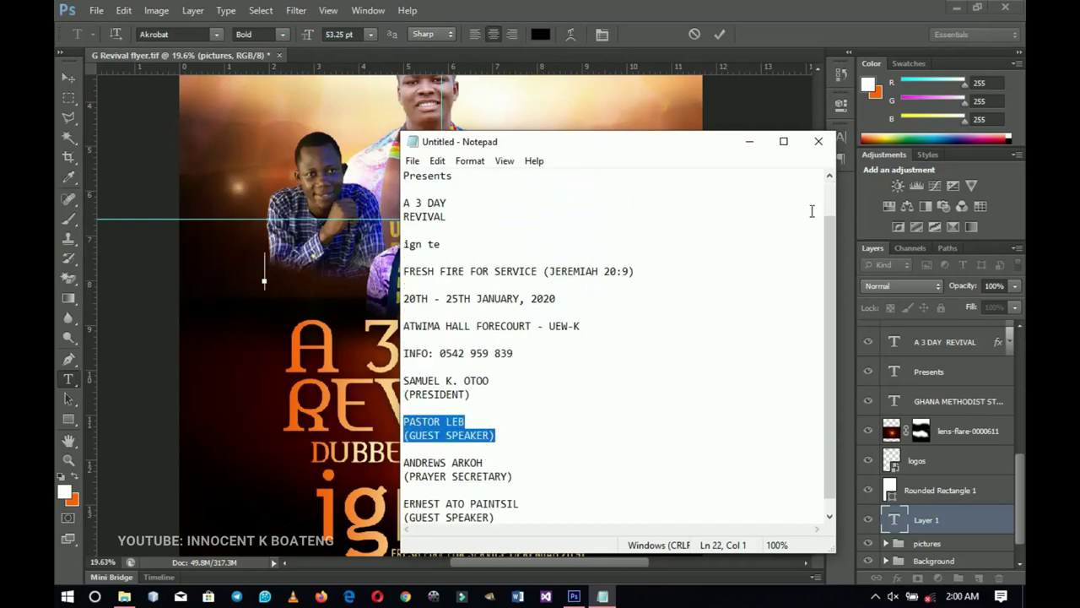
click(750, 142)
key(ctrl+v)
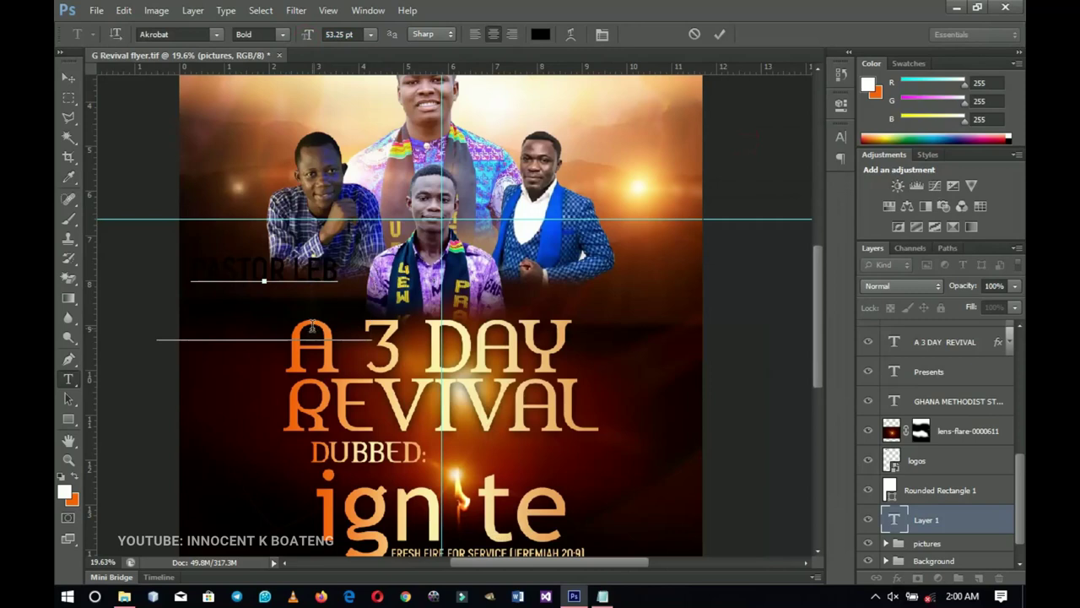
Make the caption white, 27.25 pt with 26 pt leading, and commit it.
key(ctrl+a)
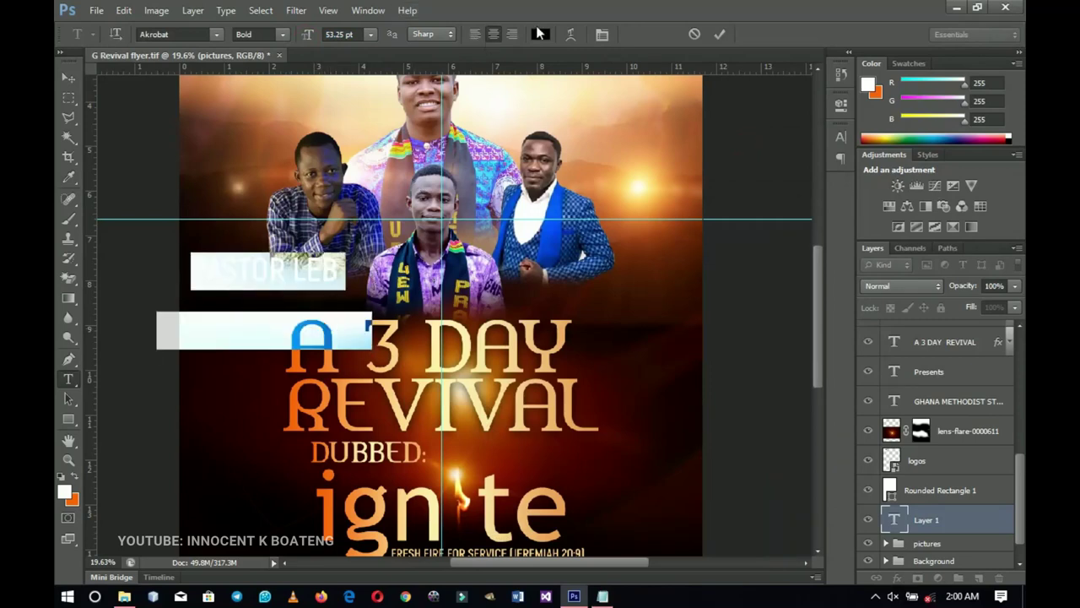
click(541, 34)
click(444, 201)
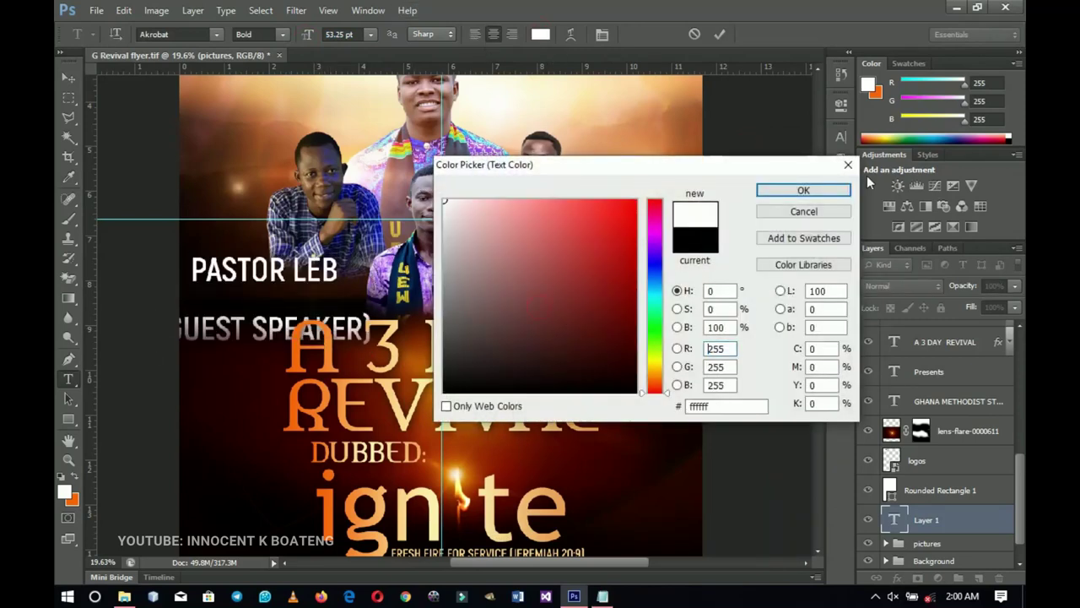
click(803, 190)
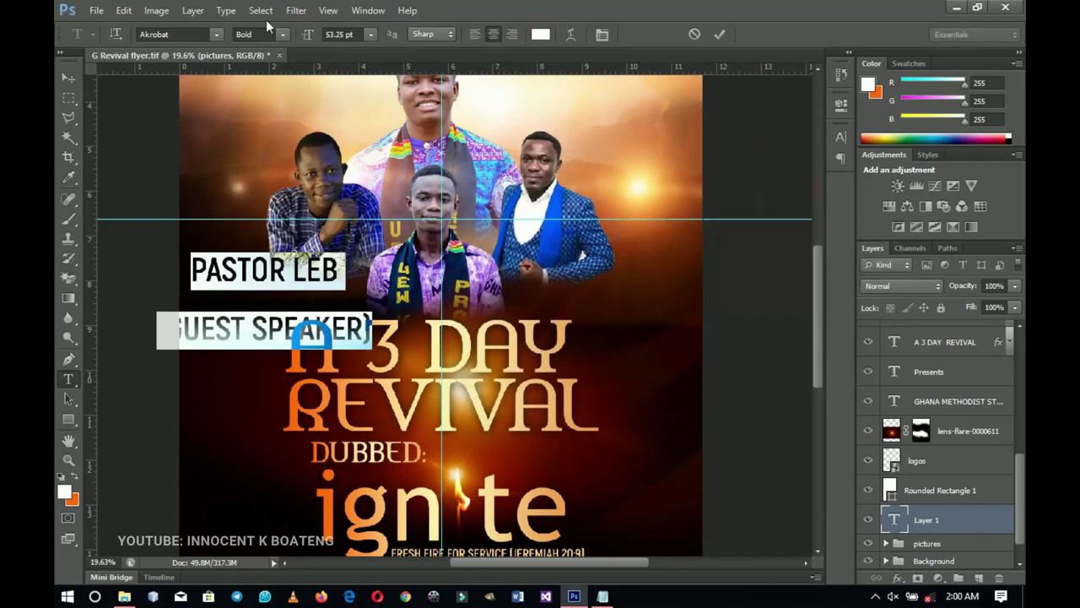
drag(307, 35, 286, 44)
click(840, 136)
drag(752, 167, 722, 169)
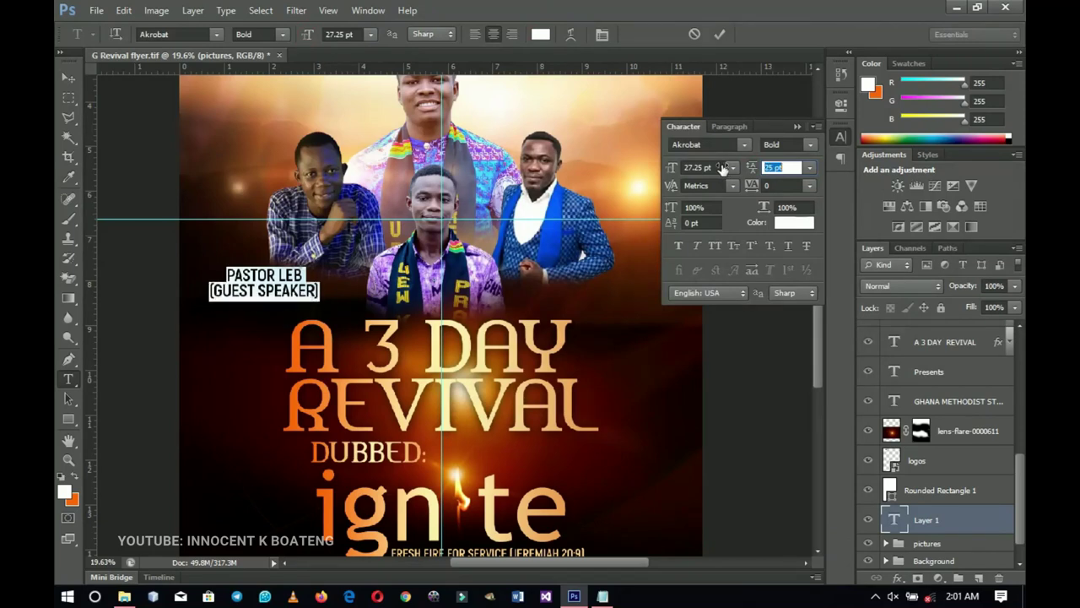
click(69, 77)
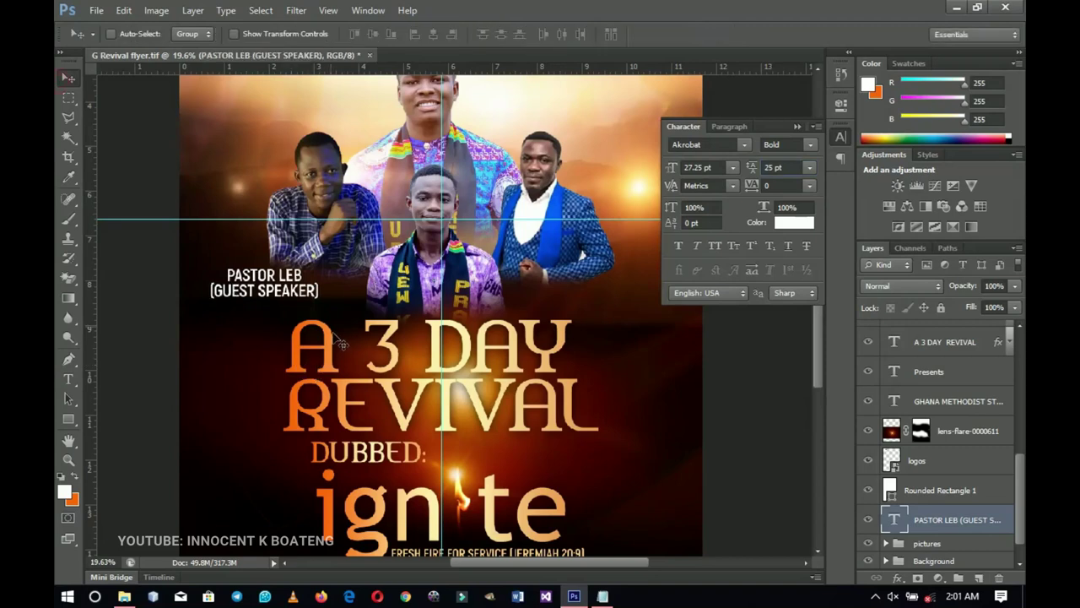
Scale the caption down to about 81%.
key(ctrl+plus)
key(b)
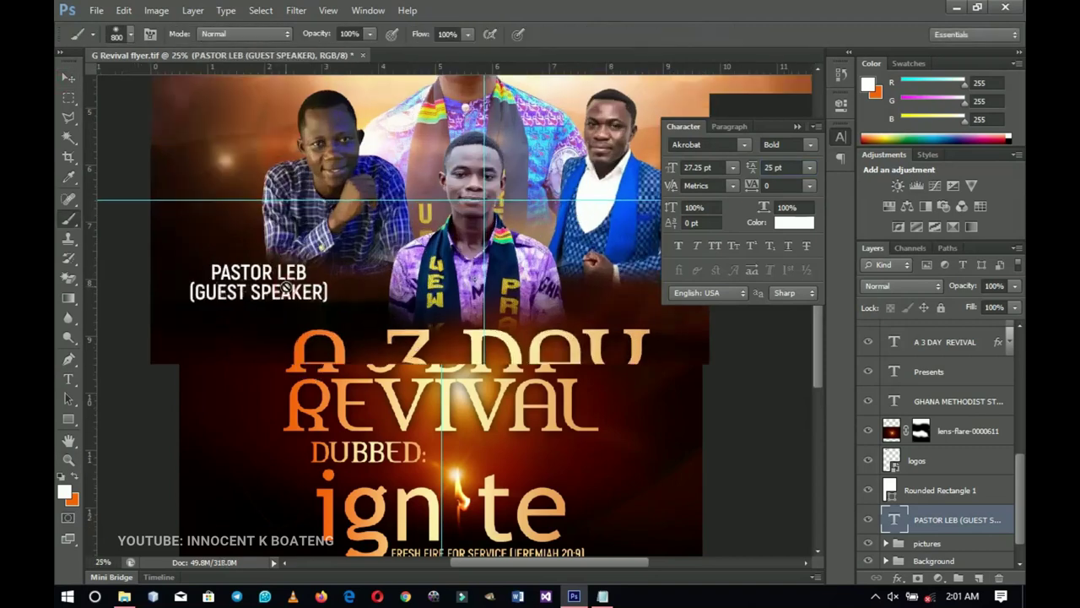
key(ctrl+t)
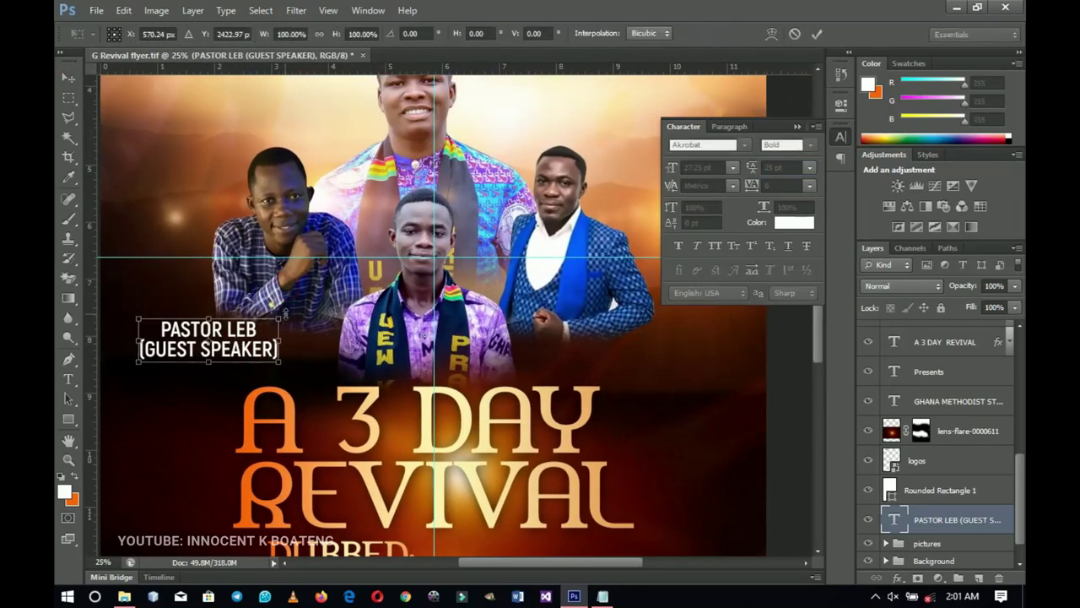
drag(287, 318, 275, 323)
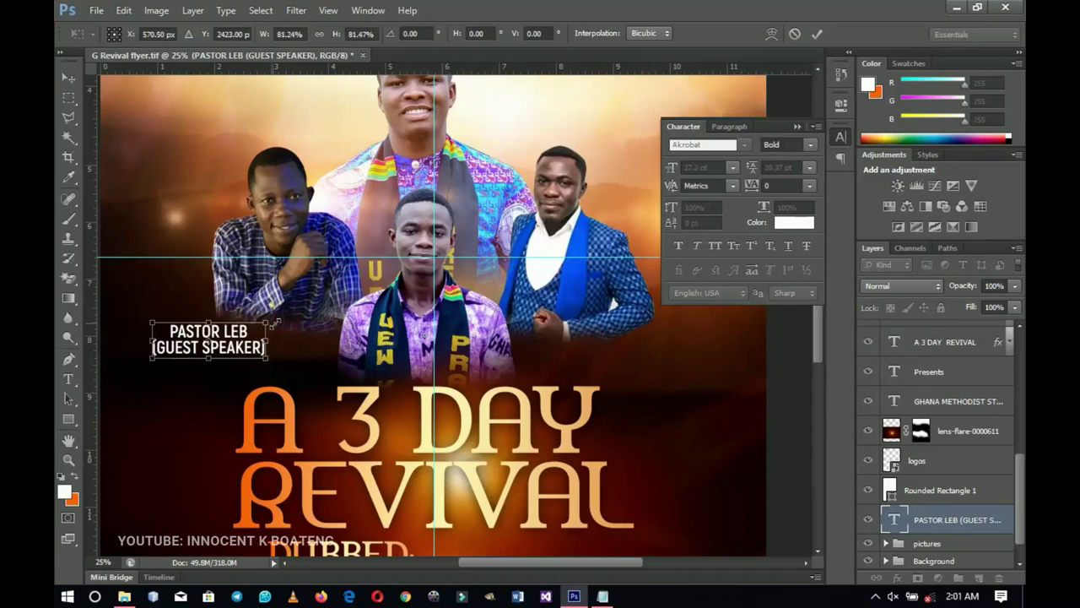
key(Return)
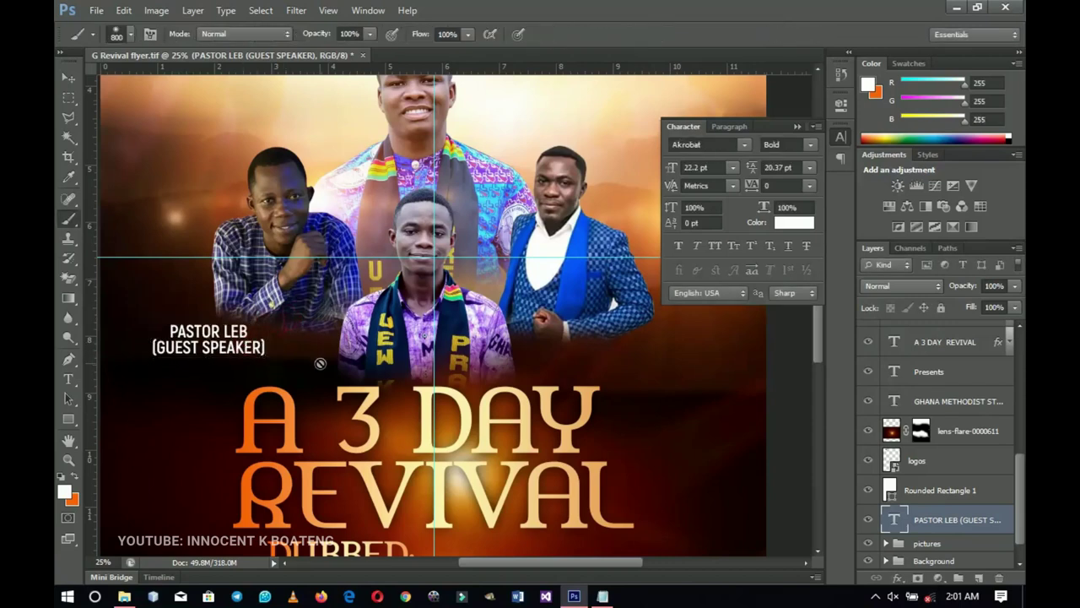
Add a soft Drop Shadow to the caption through Blending Options.
right_click(943, 521)
click(820, 39)
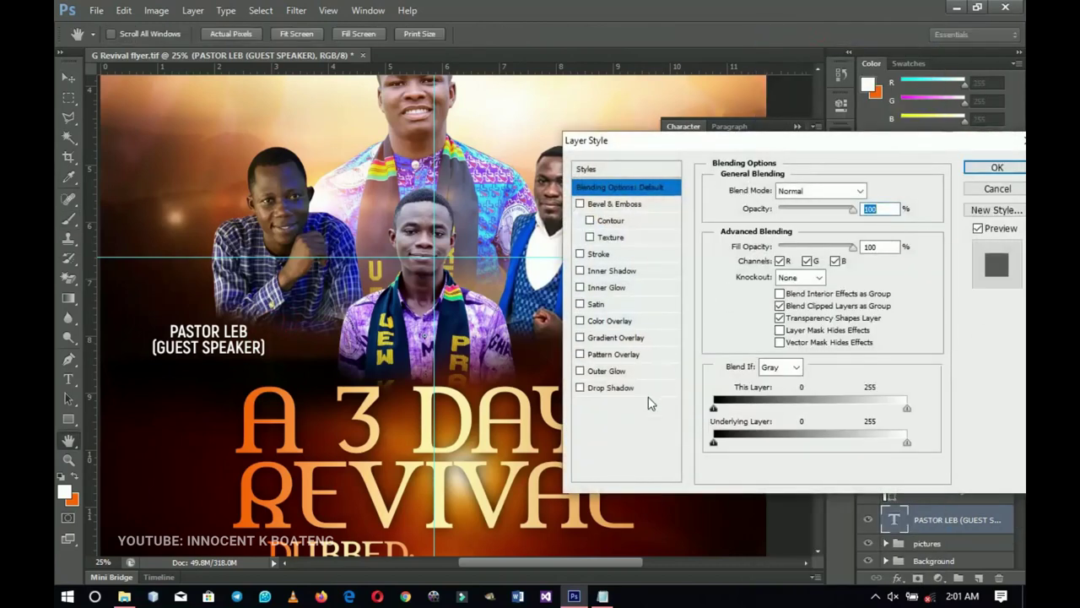
click(611, 389)
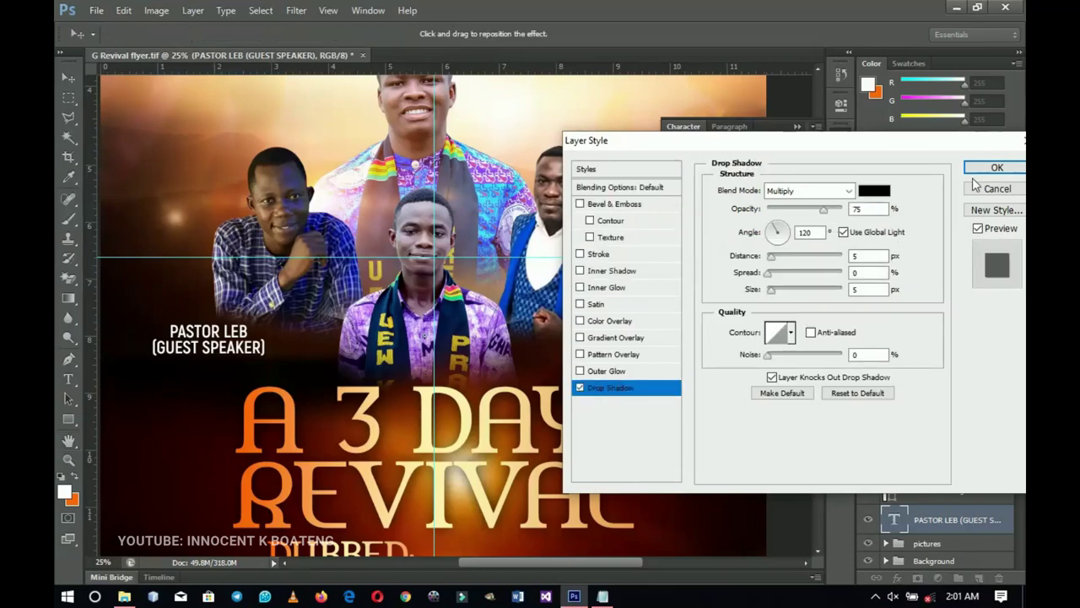
drag(783, 293, 787, 293)
click(996, 168)
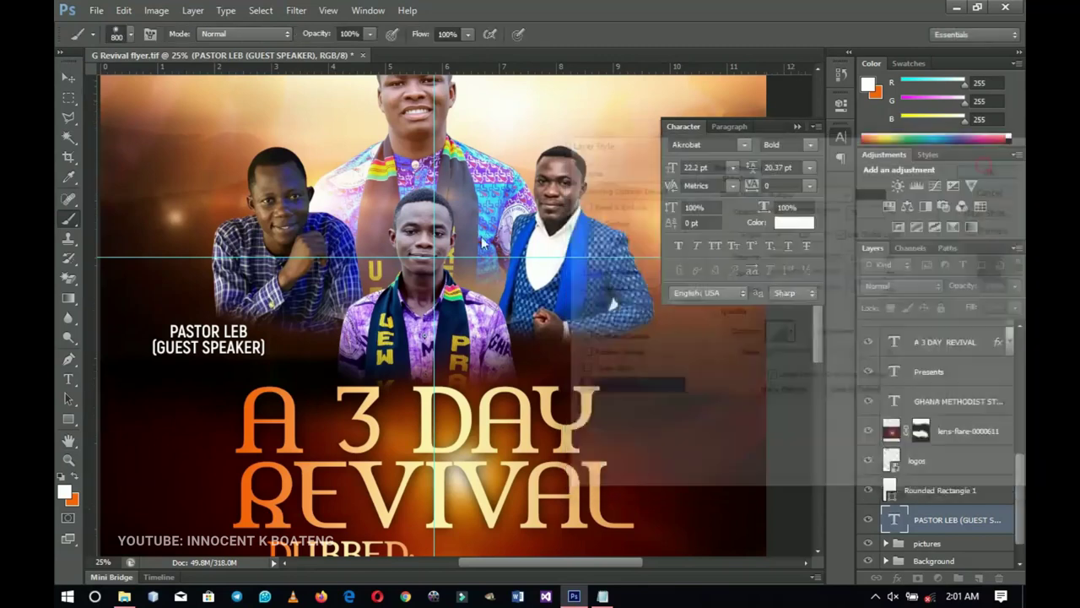
Alt-drag a caption copy to the middle speaker and paste the second guest speaker's name and title.
click(74, 73)
drag(344, 269, 527, 310)
click(602, 596)
drag(403, 456, 515, 477)
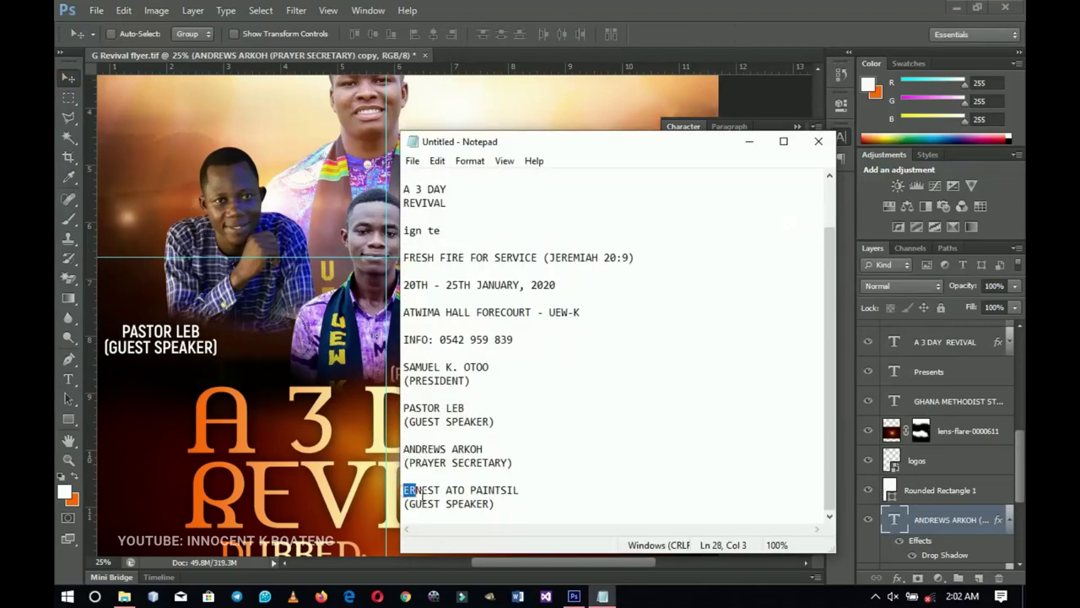
drag(422, 497, 494, 504)
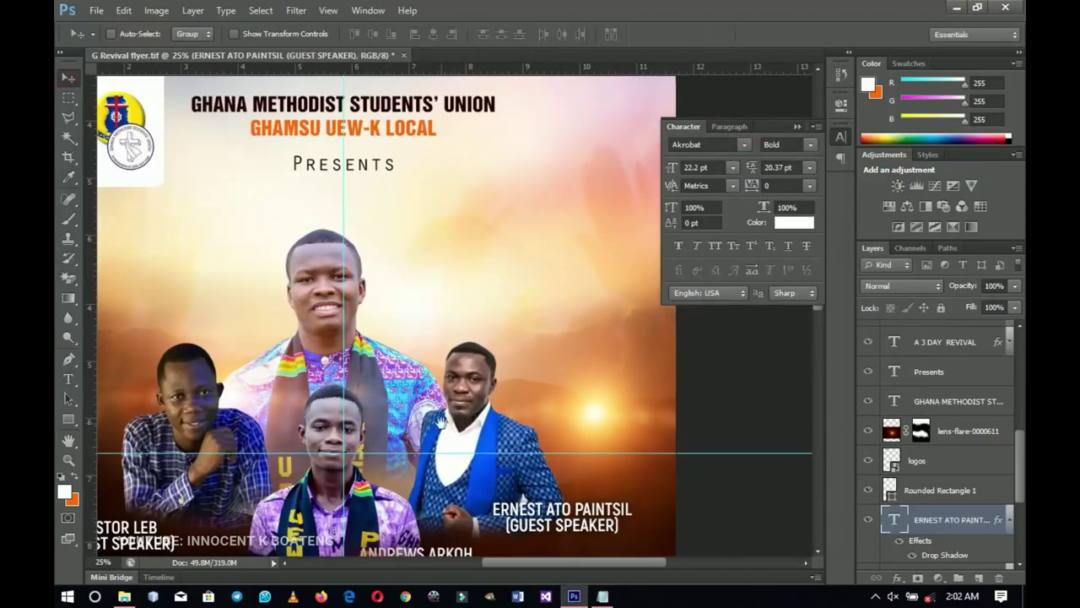
click(543, 326)
text(ERNEST ATO PAINTSIL (GUEST SPEAKER))
click(540, 34)
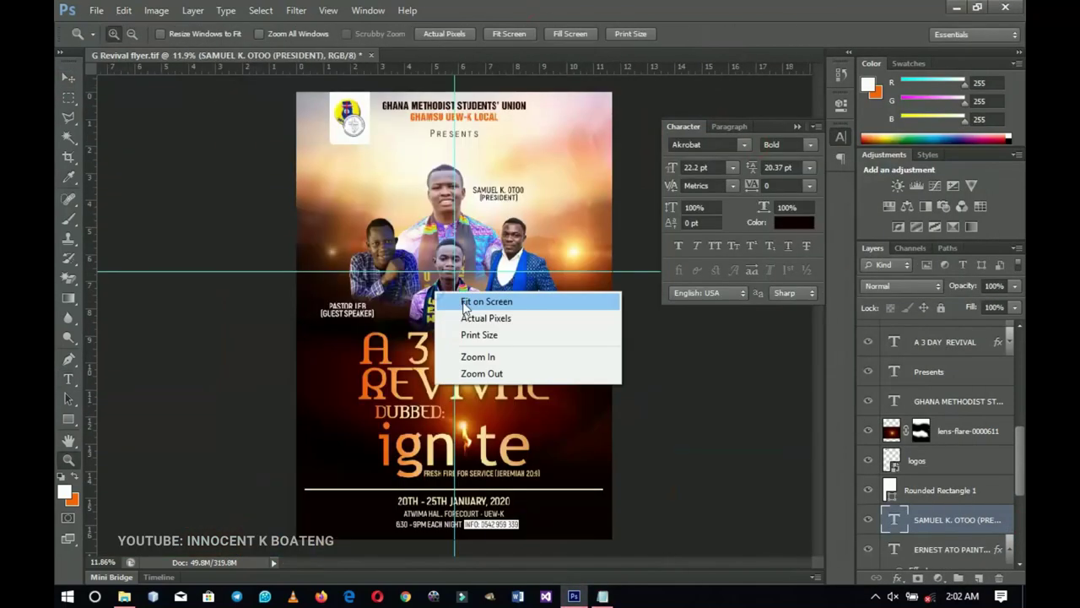
key(Escape)
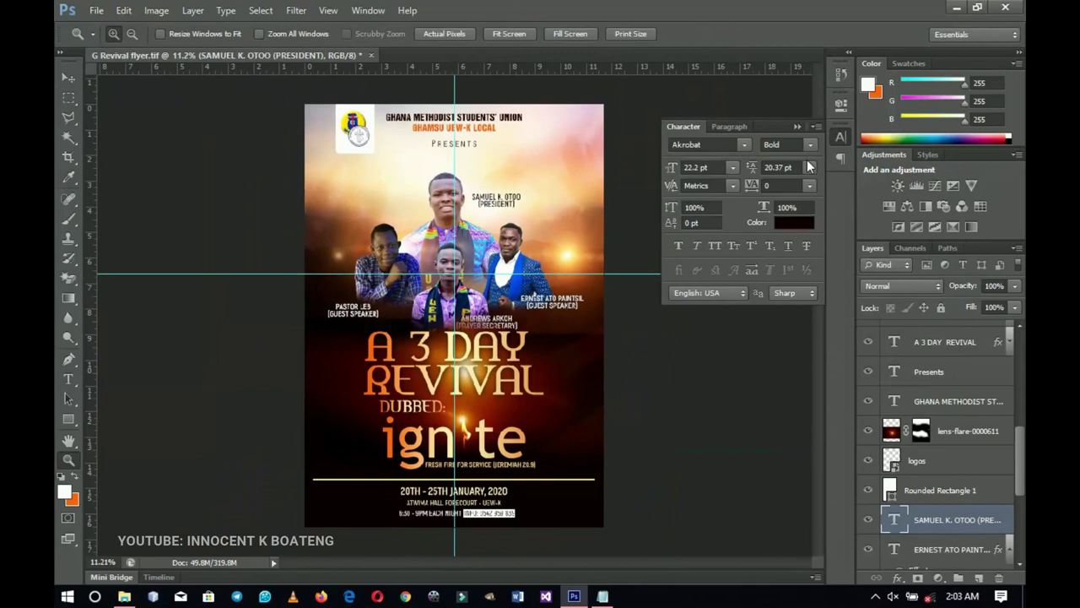
click(797, 126)
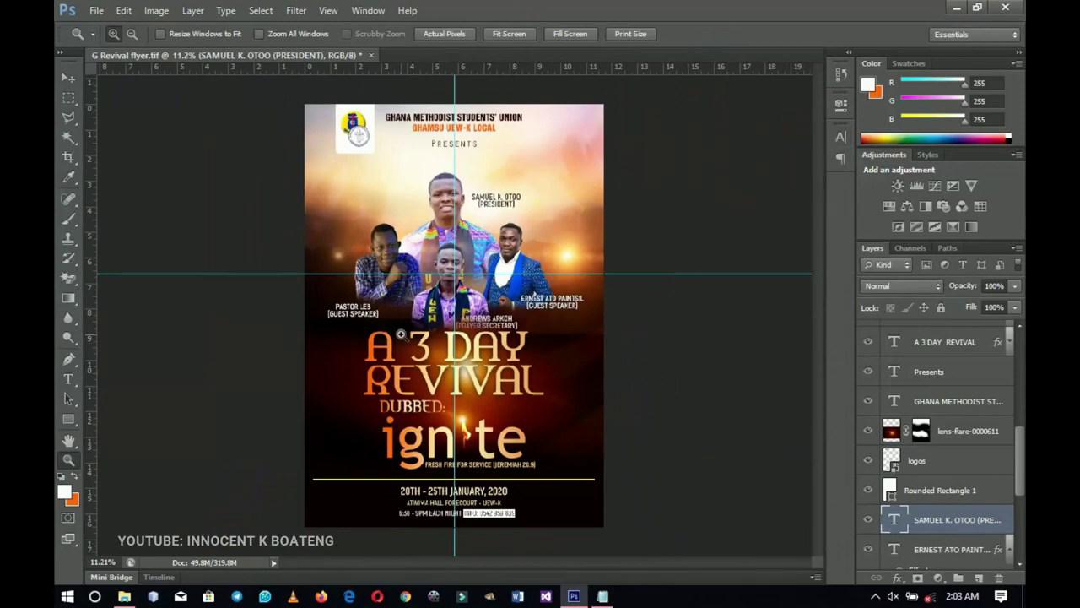